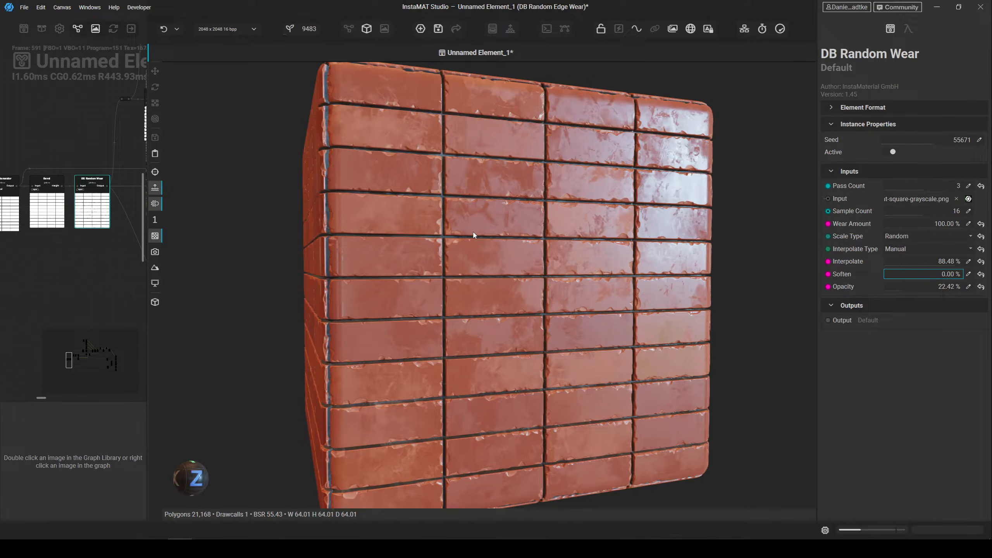
- Add a Slope Blur node and a Fractal Sum node to the graph
{"action": "left_click", "coordinate": [46, 263]}
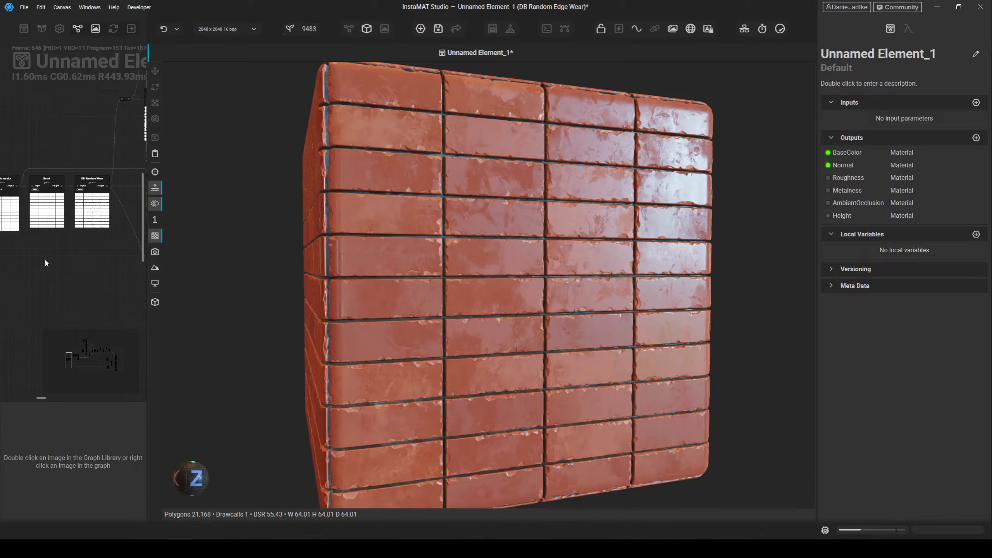
{"action": "key", "text": "space"}
{"action": "type", "text": "slope"}
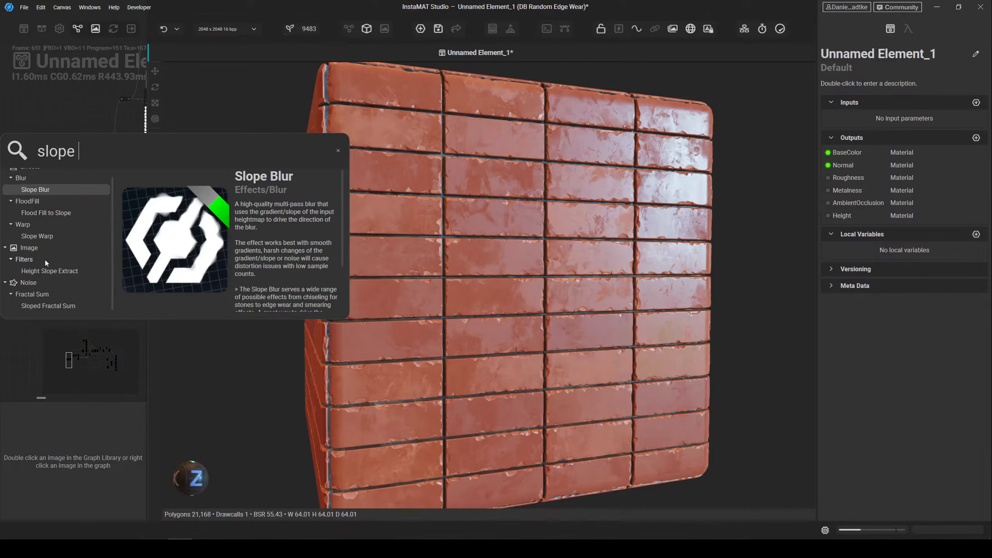
{"action": "key", "text": "Return"}
{"action": "key", "text": "space"}
{"action": "type", "text": "frac"}
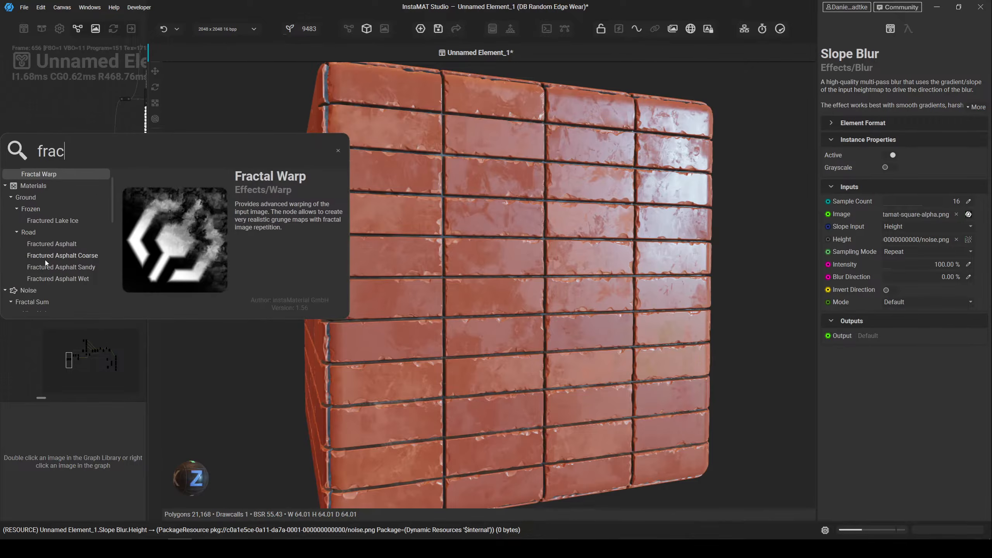
{"action": "type", "text": "tal su"}
{"action": "key", "text": "Return"}
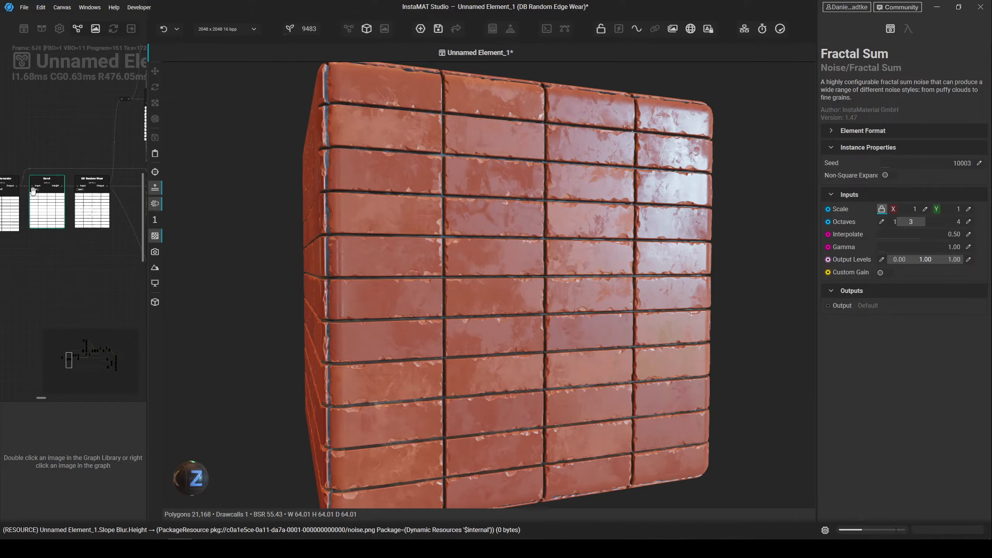
- Select the two new nodes together, move them toward the free space below the brick chain, and widen the graph view
{"action": "middle_click_drag", "start_coordinate": [114, 146], "coordinate": [151, 153]}
{"action": "left_click_drag", "start_coordinate": [44, 153], "coordinate": [69, 176], "text": "shift"}
{"action": "left_click_drag", "start_coordinate": [70, 175], "coordinate": [119, 231]}
{"action": "middle_click_drag", "start_coordinate": [119, 232], "coordinate": [21, 211]}
{"action": "scroll", "coordinate": [22, 211], "scroll_direction": "up", "scroll_amount": 2}
{"action": "left_click_drag", "start_coordinate": [148, 216], "coordinate": [228, 217]}
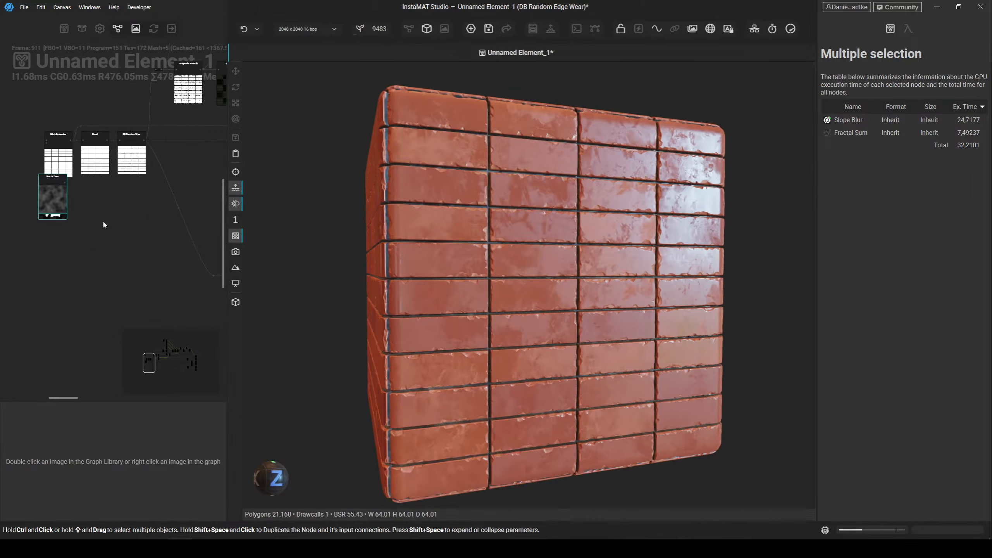
- Place the Fractal Sum and Slope Blur nodes side by side in the free space below Bevel and DB Random Wear
{"action": "scroll", "coordinate": [73, 199], "scroll_direction": "up", "scroll_amount": 2}
{"action": "left_click_drag", "start_coordinate": [74, 199], "coordinate": [155, 247]}
{"action": "middle_click_drag", "start_coordinate": [80, 197], "coordinate": [3, 151]}
{"action": "scroll", "coordinate": [2, 151], "scroll_direction": "down", "scroll_amount": 1}
{"action": "scroll", "coordinate": [2, 151], "scroll_direction": "up", "scroll_amount": 1}
{"action": "left_click", "coordinate": [96, 266]}
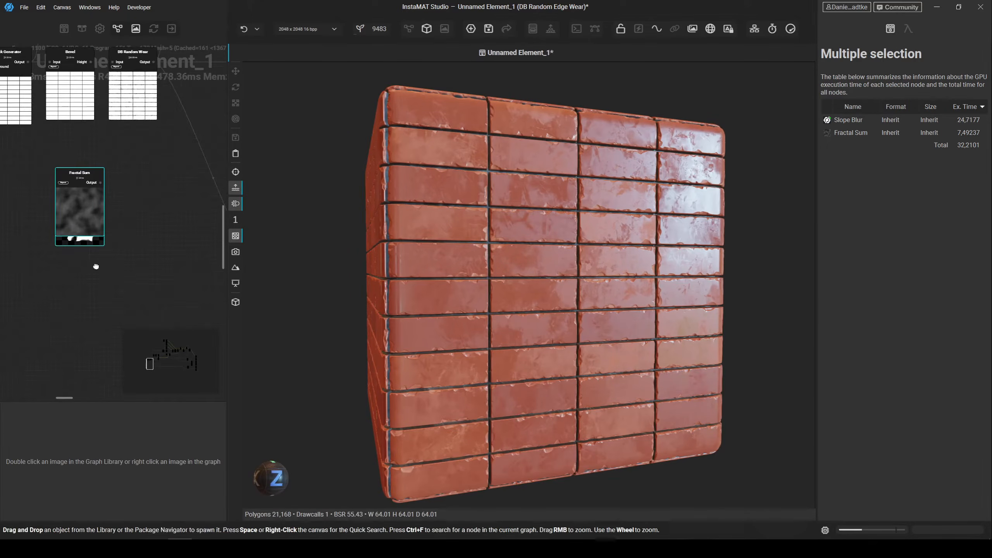
{"action": "left_click_drag", "start_coordinate": [80, 243], "coordinate": [148, 224]}
{"action": "scroll", "coordinate": [86, 210], "scroll_direction": "up", "scroll_amount": 2}
{"action": "left_click_drag", "start_coordinate": [87, 210], "coordinate": [95, 181]}
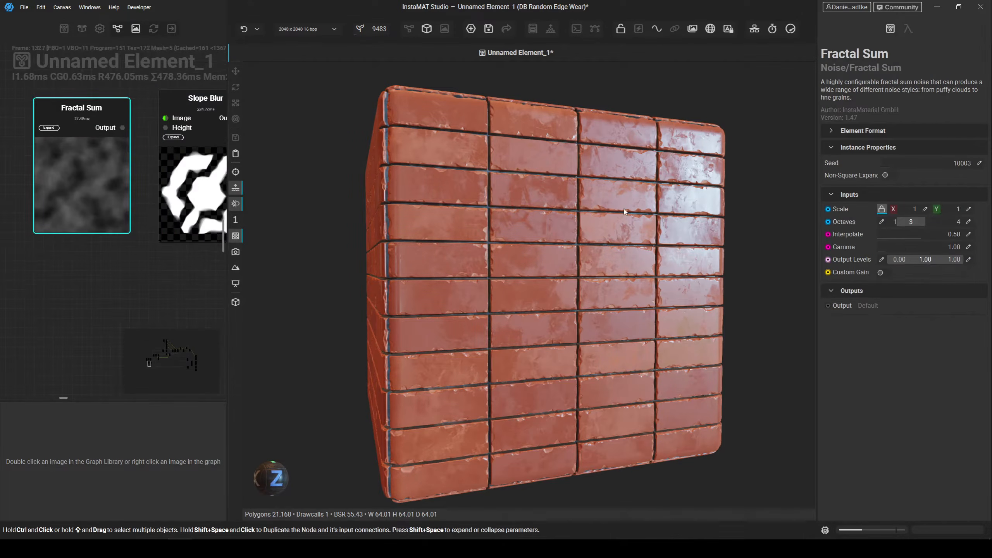
- Set Fractal Sum to Interpolate 0.75 and Gamma 1.73, and enable Custom Gain with a Frequency value of 0.84
{"action": "left_click", "coordinate": [933, 236]}
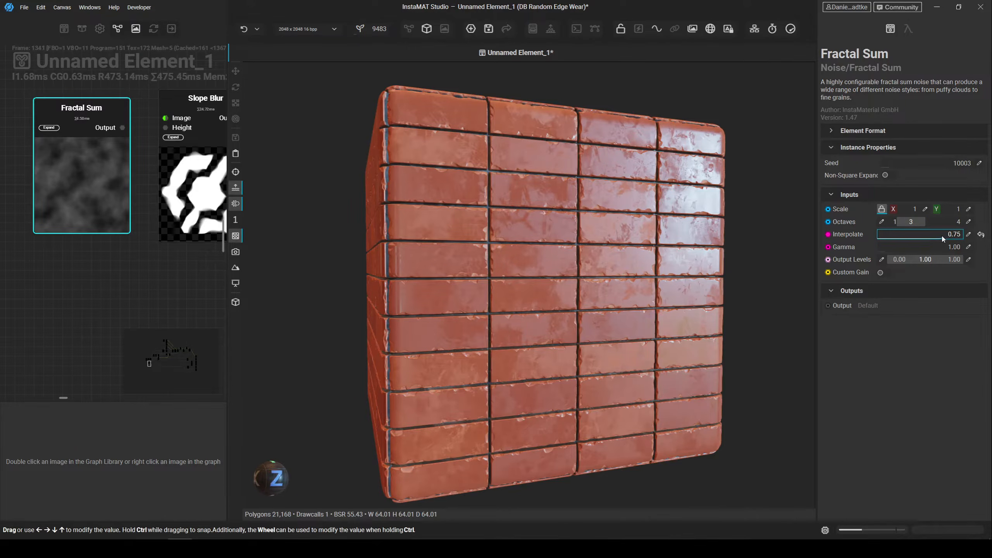
{"action": "left_click", "coordinate": [892, 252]}
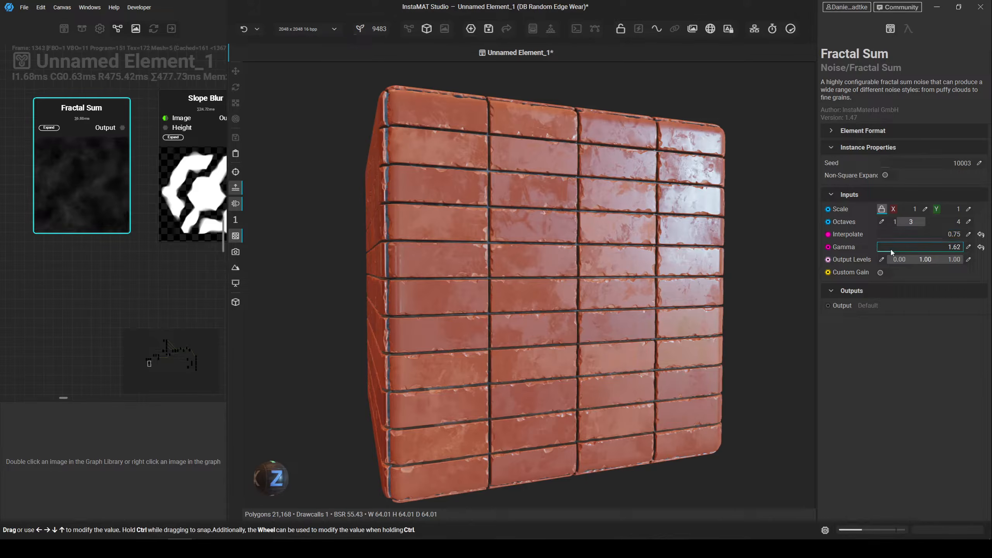
{"action": "left_click", "coordinate": [885, 272]}
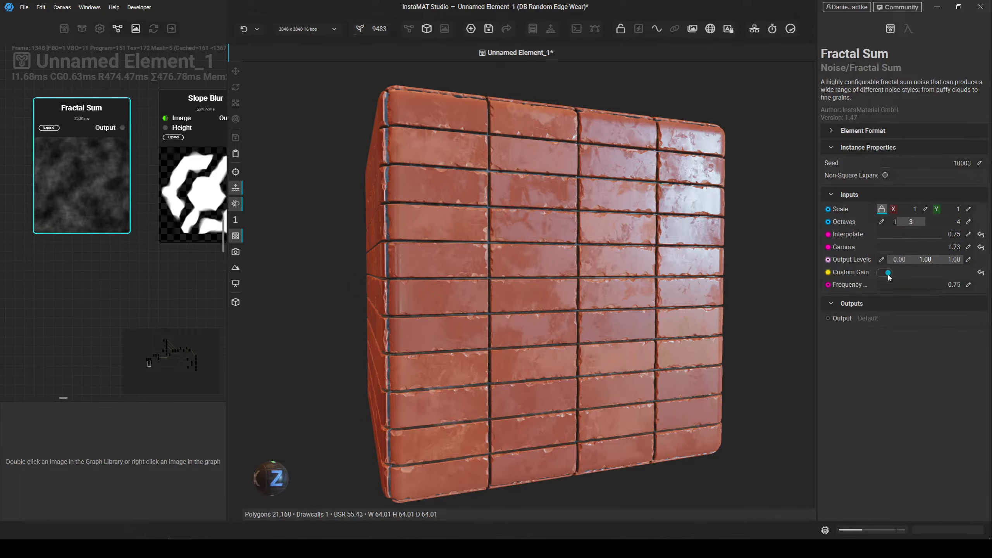
{"action": "left_click", "coordinate": [950, 287]}
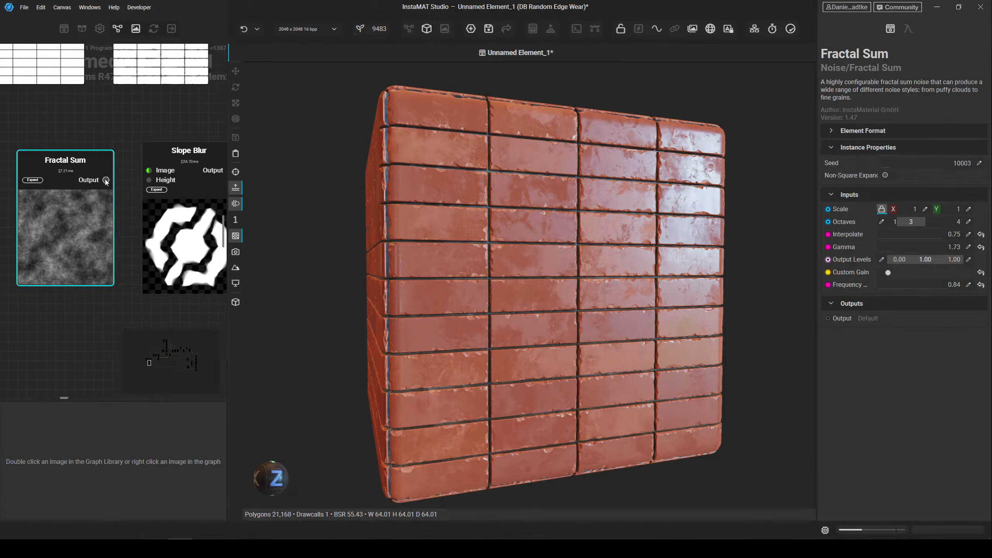
- Connect the Fractal Sum output to Slope Blur's Height input and the Bevel Height output to its Image input
{"action": "left_click_drag", "start_coordinate": [106, 180], "coordinate": [149, 179]}
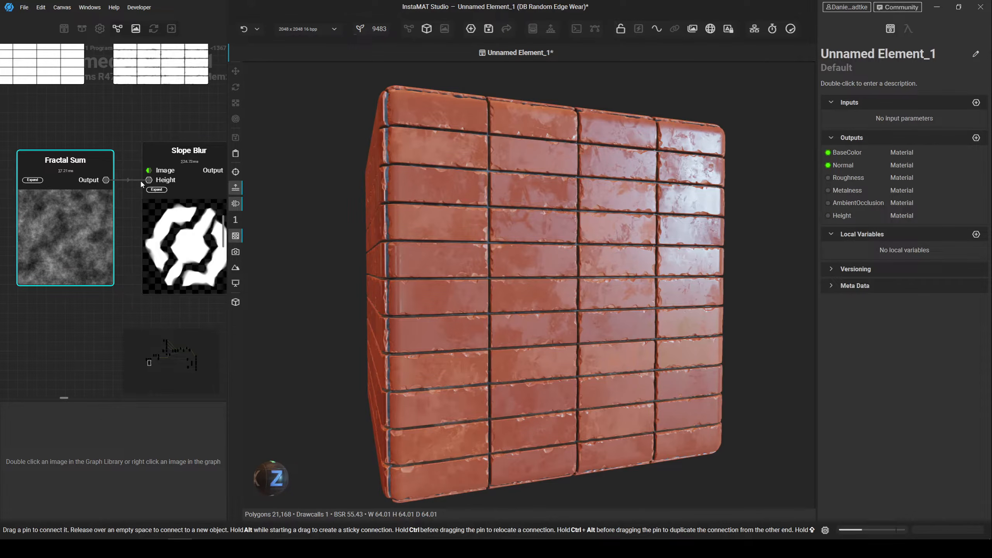
{"action": "scroll", "coordinate": [123, 123], "scroll_direction": "up", "scroll_amount": 1}
{"action": "middle_click_drag", "start_coordinate": [122, 114], "coordinate": [103, 203]}
{"action": "scroll", "coordinate": [113, 201], "scroll_direction": "down", "scroll_amount": 2}
{"action": "left_click_drag", "start_coordinate": [70, 86], "coordinate": [133, 256]}
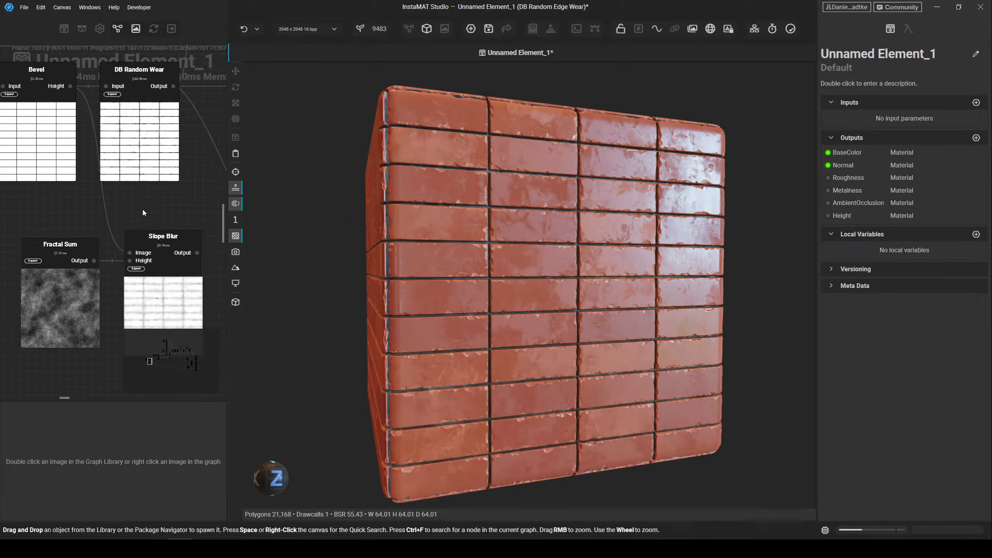
- Relocate the outgoing connections of DB Random Wear to the Slope Blur output
{"action": "middle_click_drag", "start_coordinate": [158, 203], "coordinate": [129, 209]}
{"action": "left_click", "coordinate": [145, 93]}
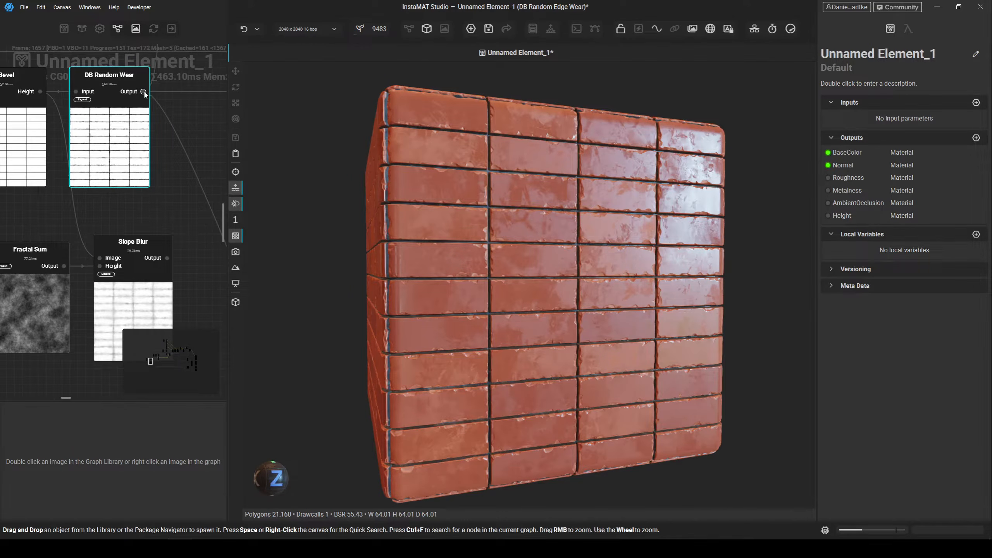
{"action": "left_click_drag", "start_coordinate": [143, 92], "coordinate": [177, 261]}
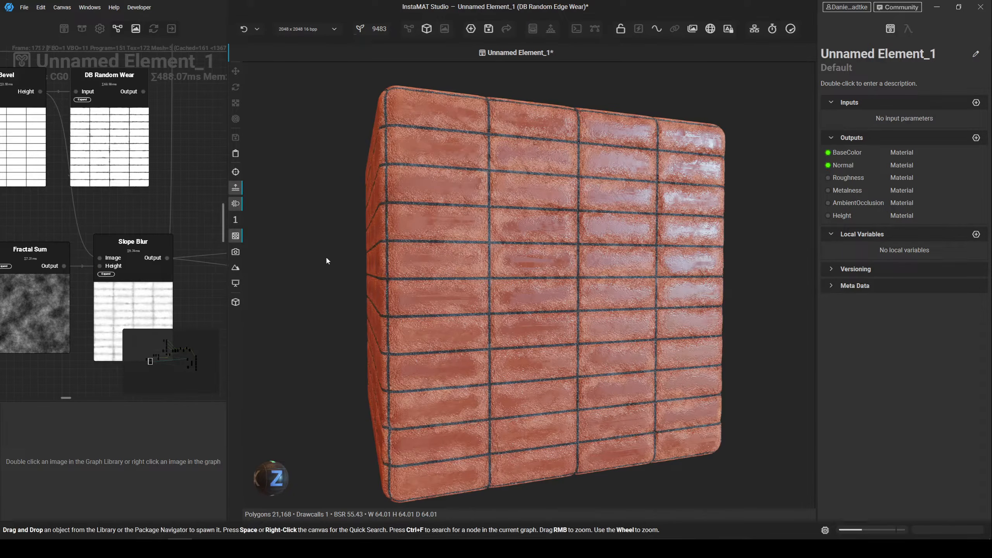
- Set Slope Blur's Blur Direction to 4.19 % and Mode to Minimum, and inspect the brick edges on the model
{"action": "left_click", "coordinate": [144, 282]}
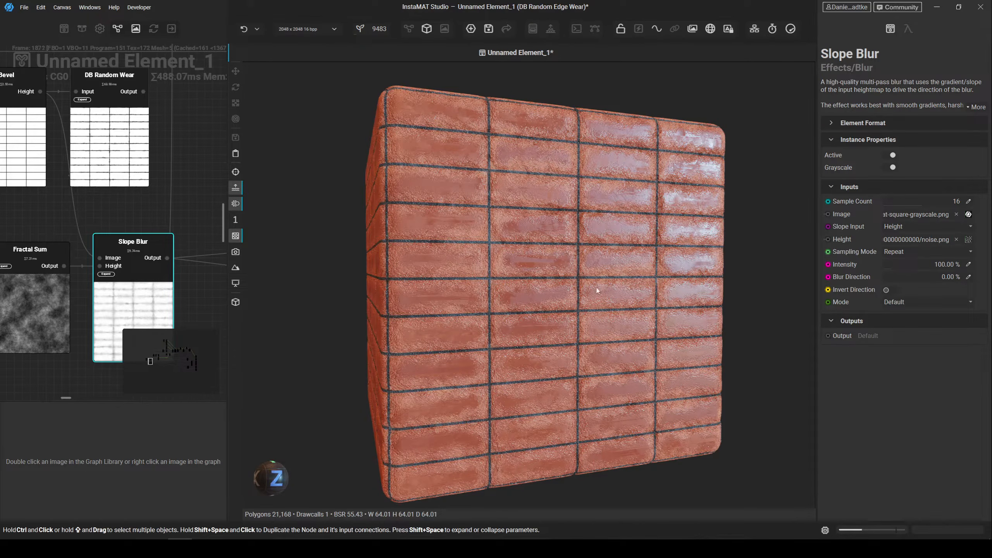
{"action": "left_click", "coordinate": [886, 278]}
{"action": "left_click_drag", "start_coordinate": [886, 279], "coordinate": [887, 279]}
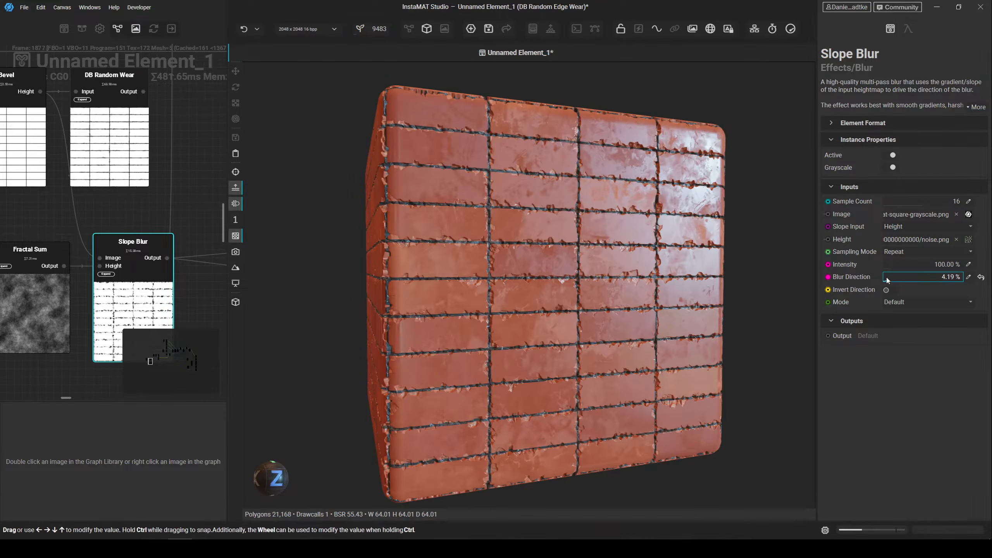
{"action": "left_click", "coordinate": [913, 303]}
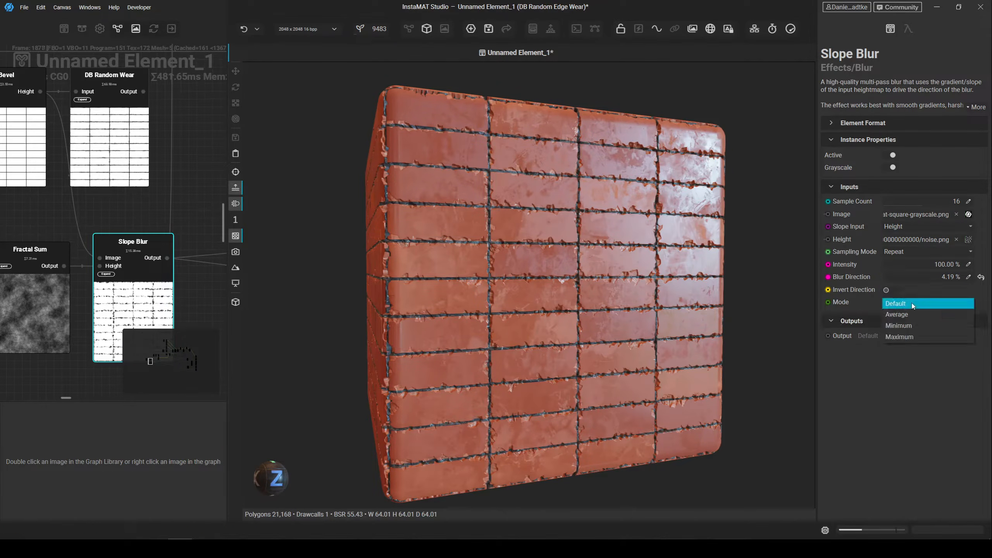
{"action": "left_click", "coordinate": [913, 326]}
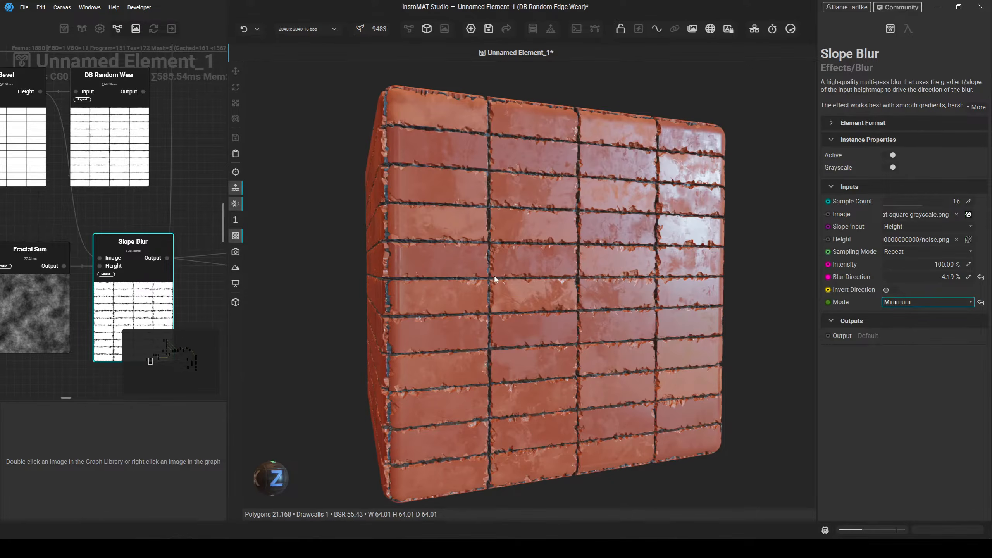
{"action": "scroll", "coordinate": [564, 230], "scroll_direction": "up", "scroll_amount": 3}
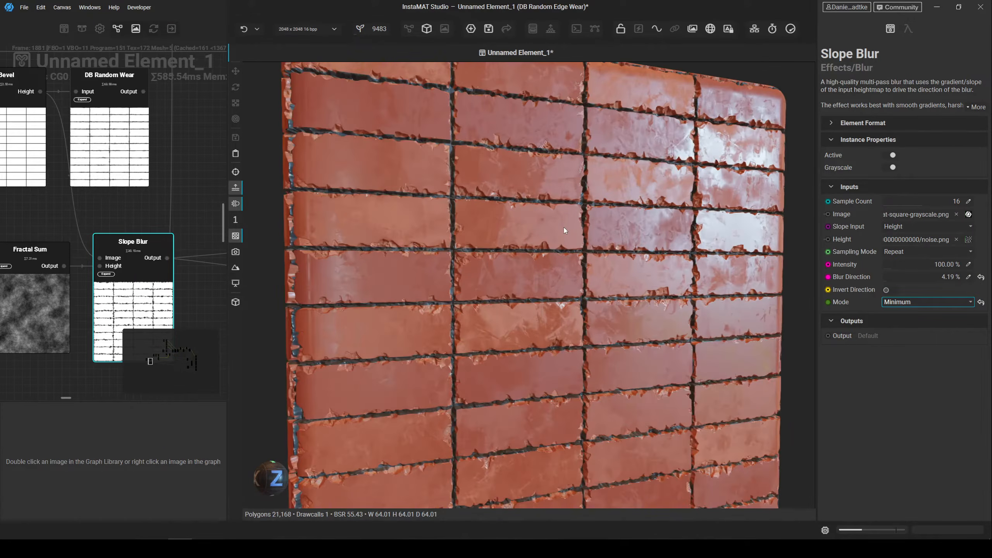
{"action": "left_click_drag", "start_coordinate": [585, 243], "coordinate": [541, 268], "text": "alt"}
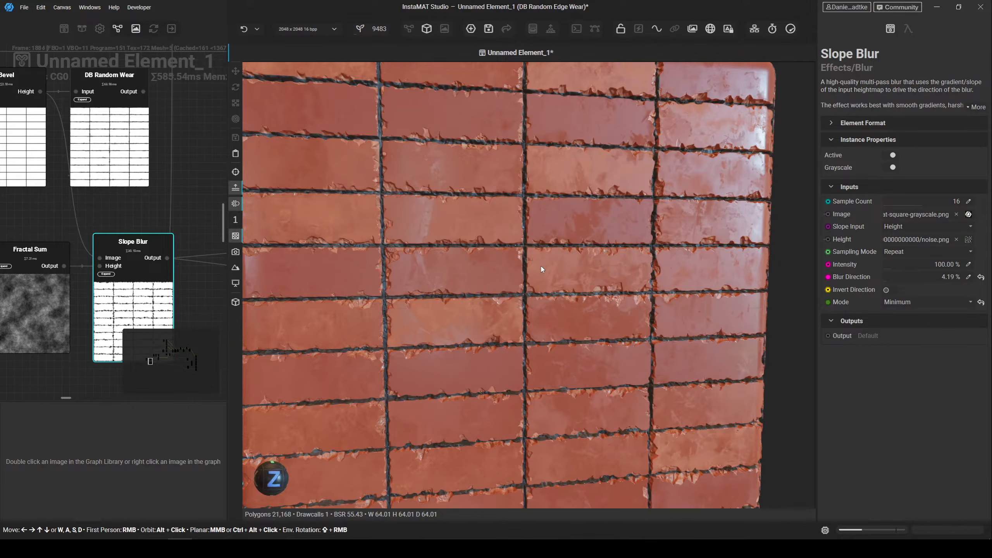
{"action": "scroll", "coordinate": [536, 231], "scroll_direction": "down", "scroll_amount": 3}
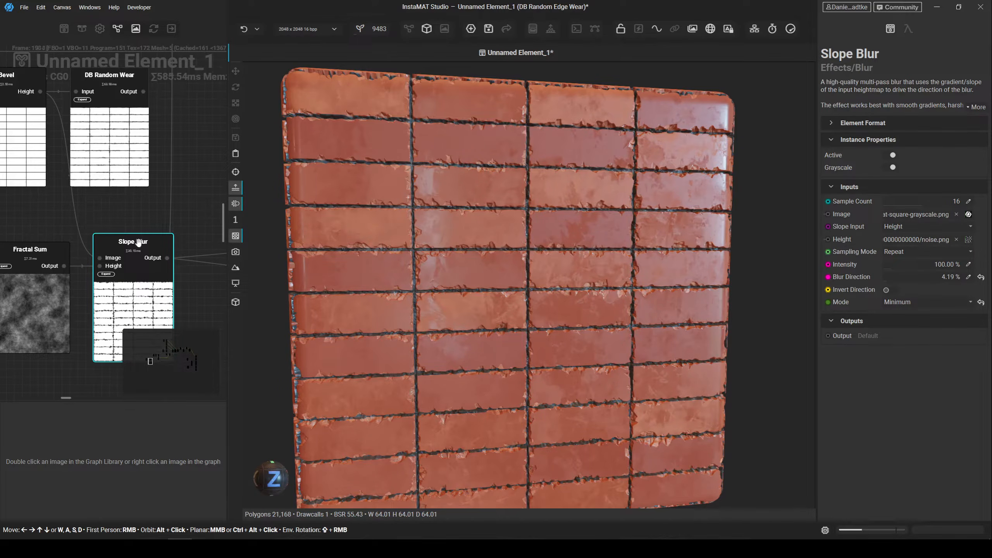
- Relocate the outgoing connections of Slope Blur back to the DB Random Wear output
{"action": "middle_click_drag", "start_coordinate": [44, 313], "coordinate": [78, 301]}
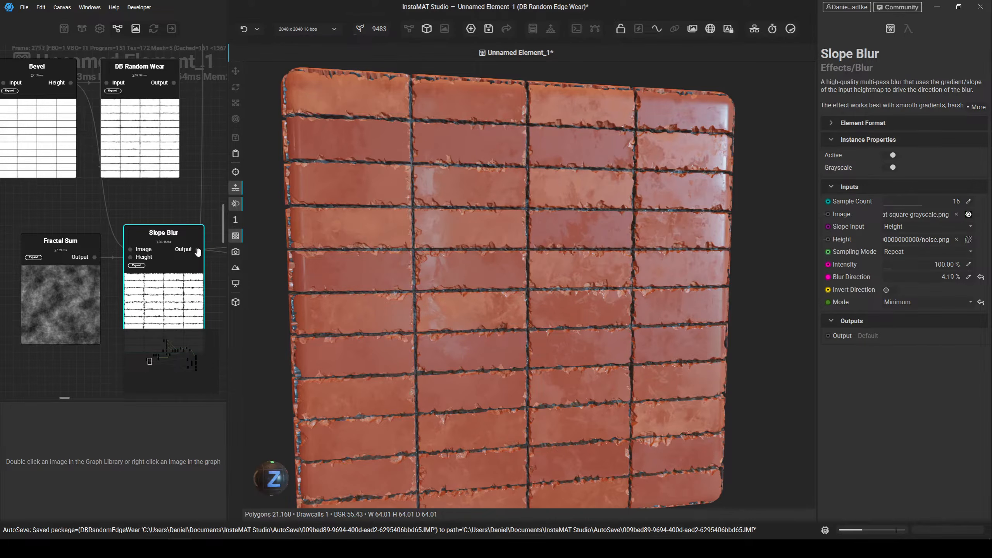
{"action": "left_click_drag", "start_coordinate": [198, 249], "coordinate": [176, 82], "text": "shift"}
{"action": "left_click_drag", "start_coordinate": [516, 281], "coordinate": [525, 272], "text": "alt"}
- Set the Pass Count of the DB Random Wear node to 4
{"action": "left_click", "coordinate": [144, 122]}
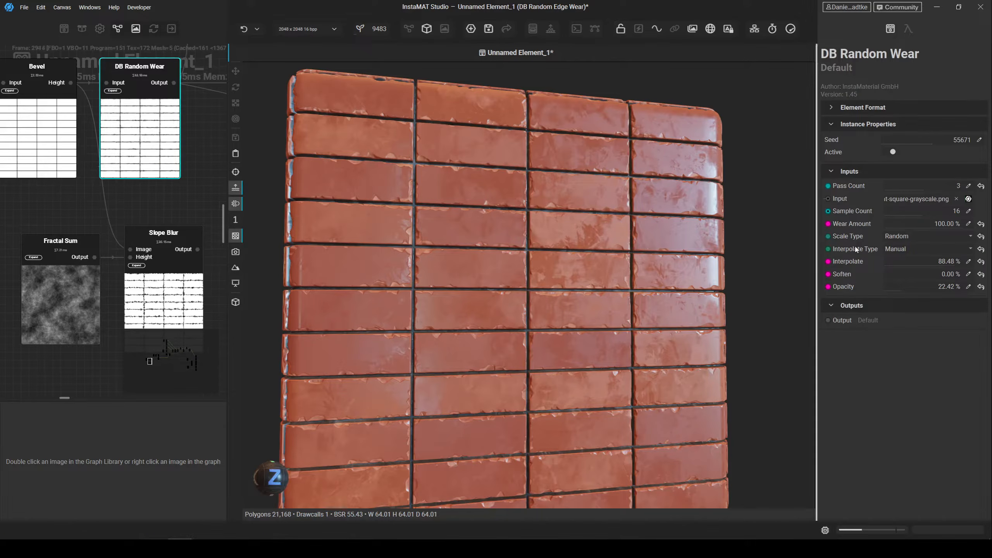
{"action": "left_click_drag", "start_coordinate": [920, 189], "coordinate": [941, 194]}
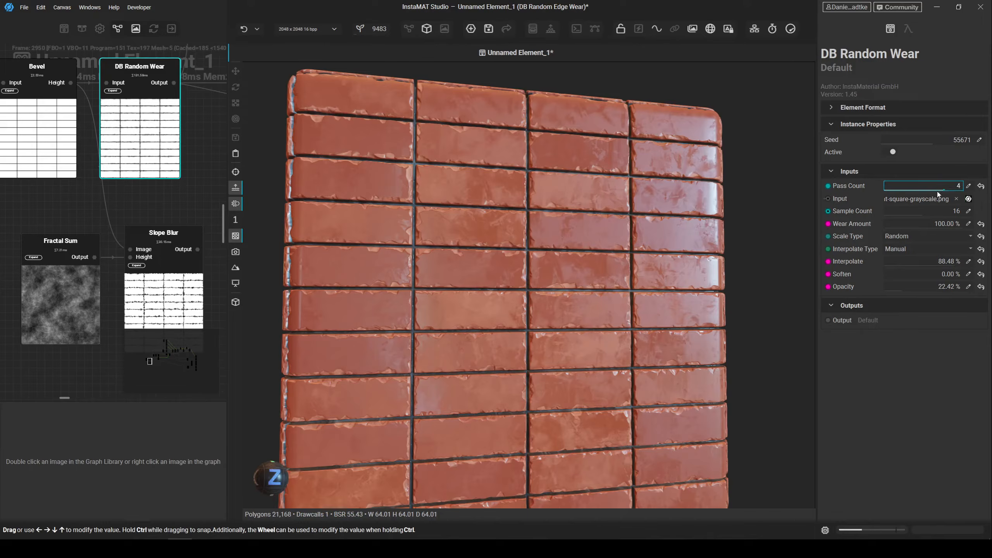
{"action": "key", "text": "Right"}
{"action": "key", "text": "Left"}
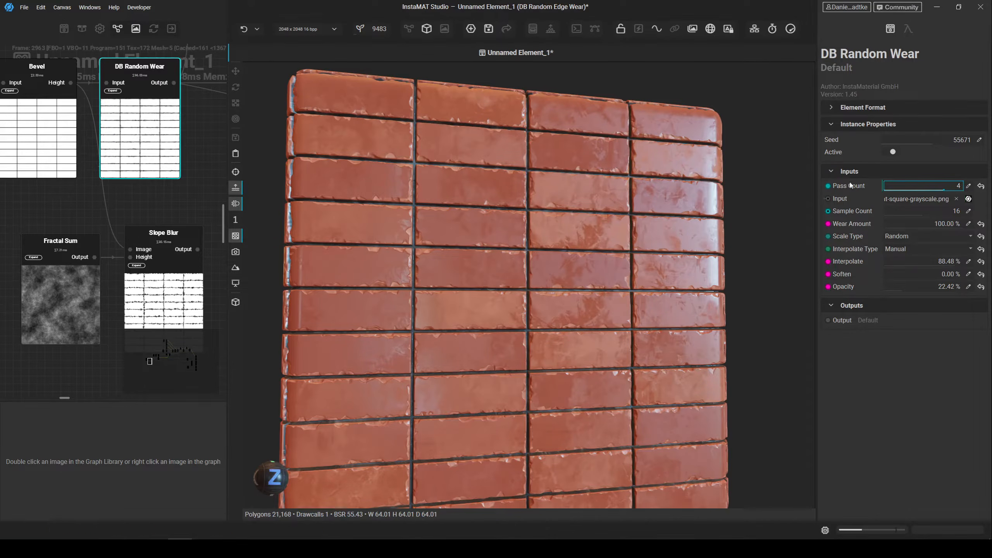
- Set DB Random Wear's Wear Amount to 80.61 % and switch its Scale Type to Manual with a Scale of 4
{"action": "left_click", "coordinate": [922, 224]}
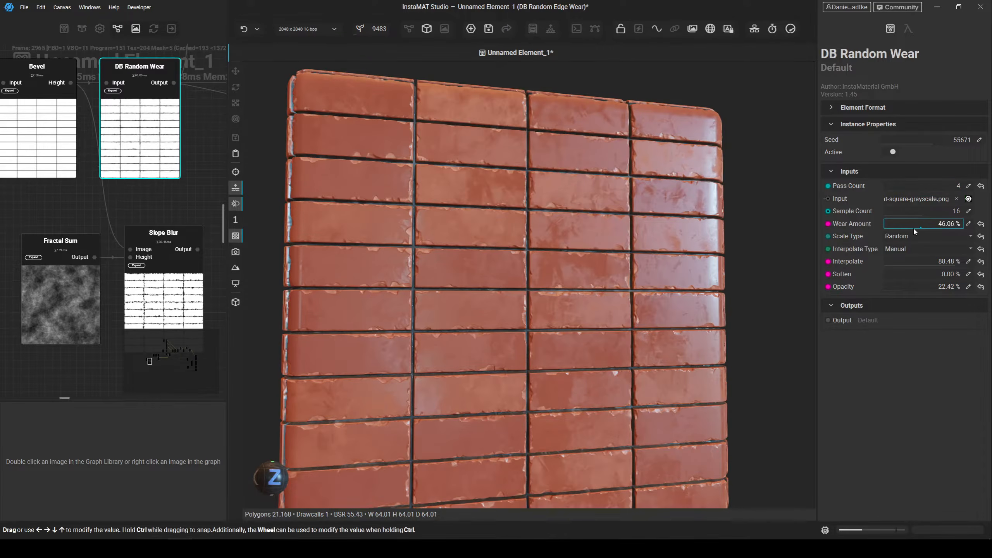
{"action": "left_click_drag", "start_coordinate": [914, 231], "coordinate": [929, 230]}
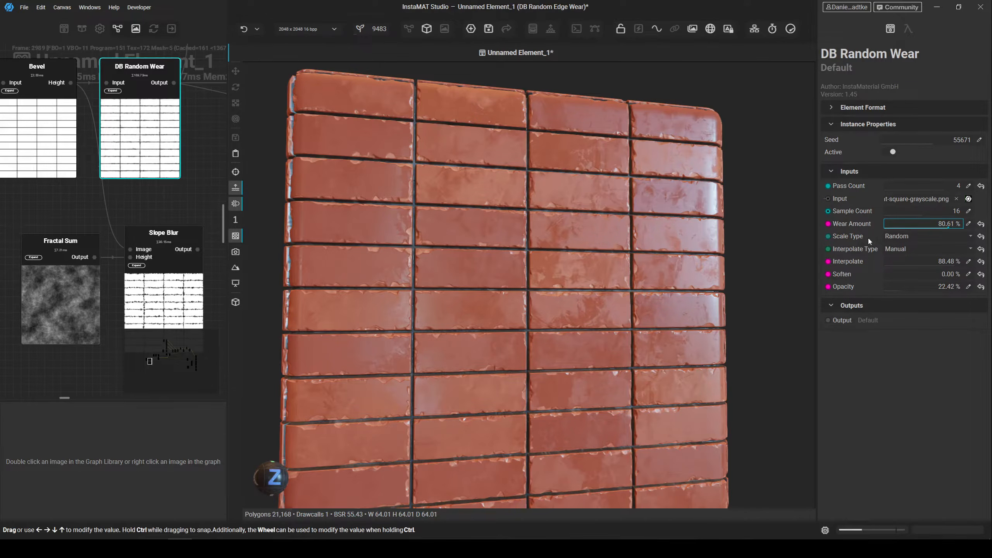
{"action": "left_click", "coordinate": [911, 236]}
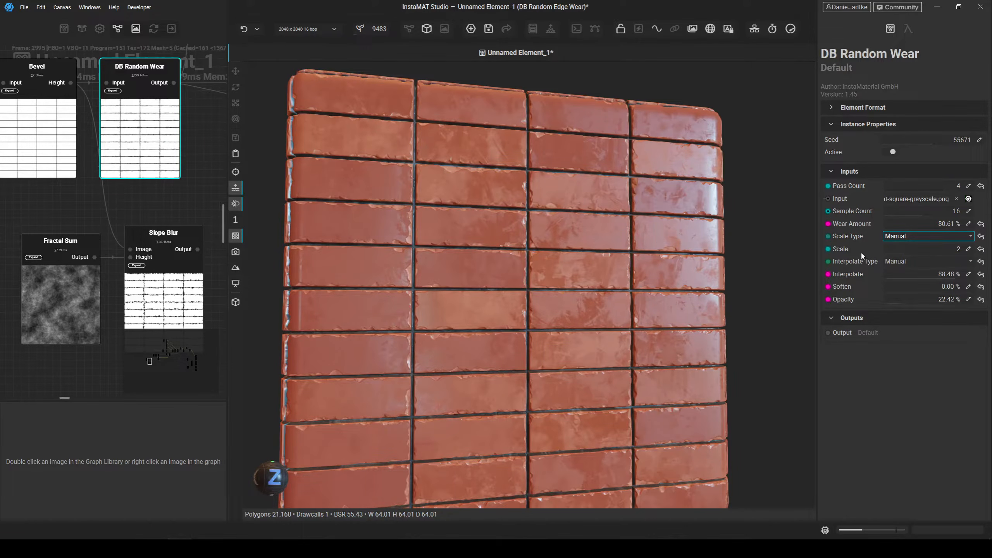
{"action": "left_click_drag", "start_coordinate": [905, 255], "coordinate": [950, 252]}
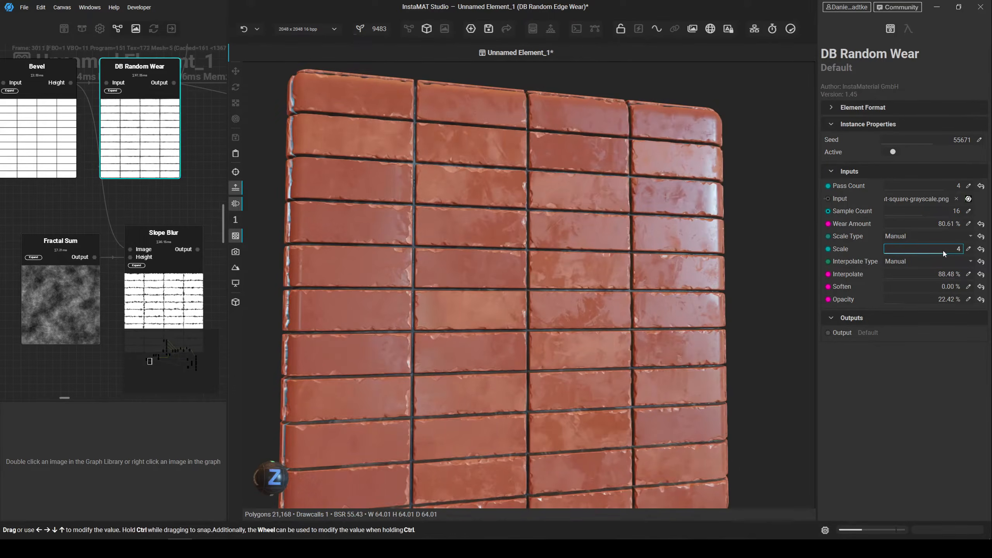
- Try the Random Interpolate Type on DB Random Wear and return it to Manual
{"action": "left_click", "coordinate": [899, 262]}
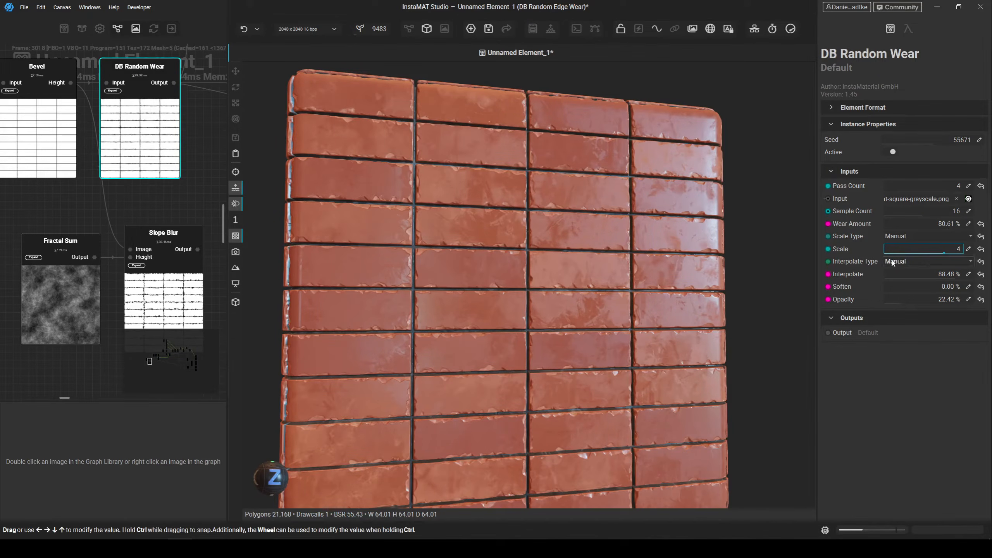
{"action": "left_click", "coordinate": [910, 253]}
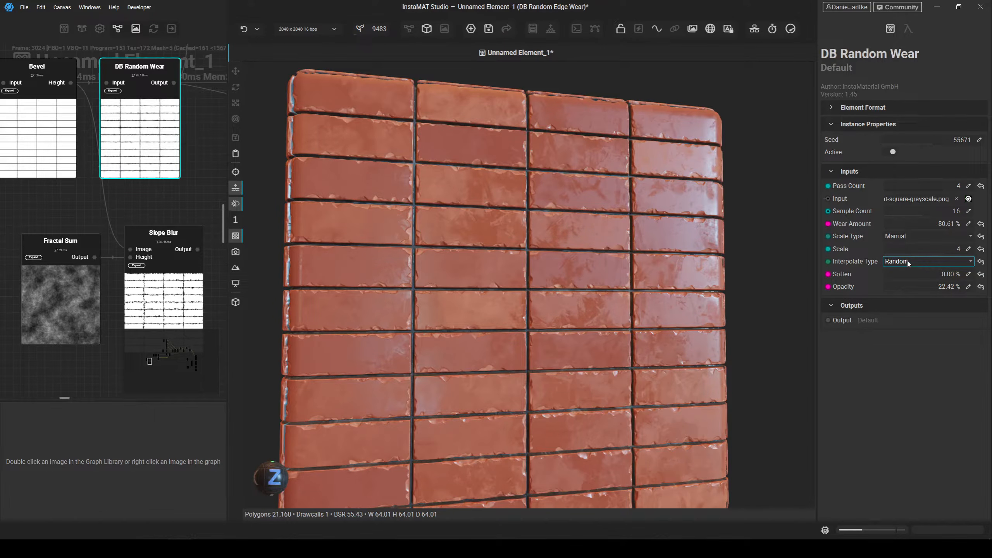
{"action": "left_click", "coordinate": [907, 264]}
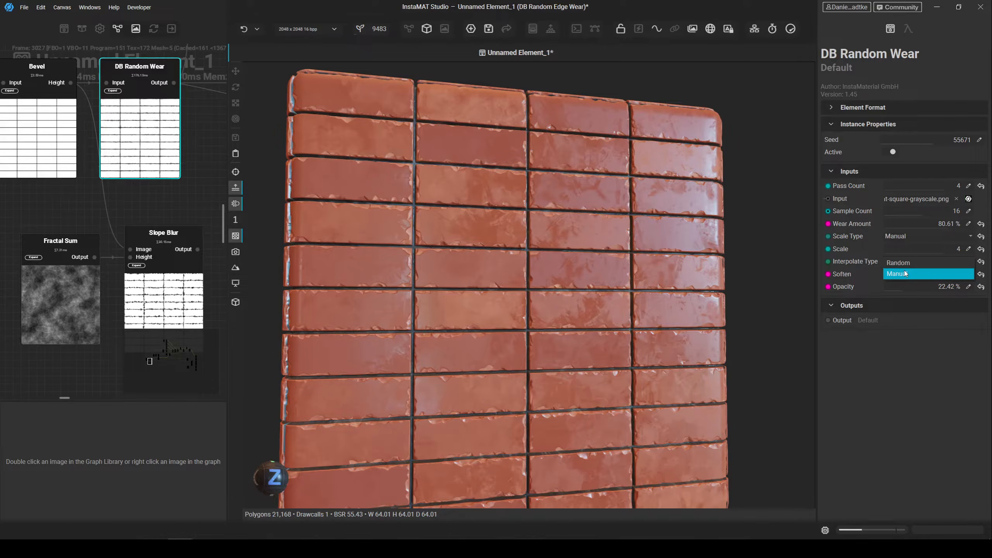
{"action": "left_click", "coordinate": [905, 274]}
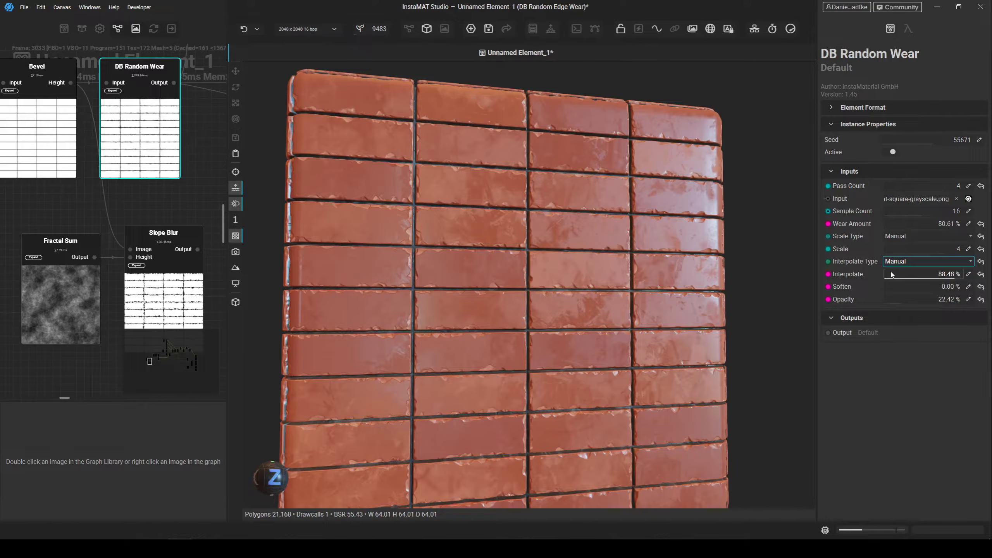
- Set DB Random Wear's Soften to 18.18 % and Opacity to 47.88 %
{"action": "left_click_drag", "start_coordinate": [893, 293], "coordinate": [923, 299]}
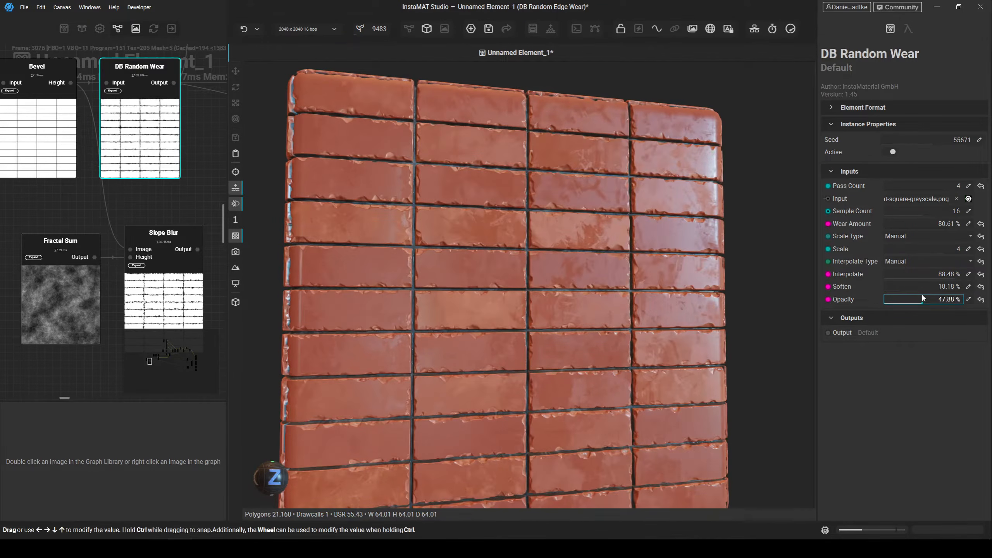
- Examine the worn edges in the 3D view and the brick material's node graph around the DB Random Wear node
{"action": "left_click_drag", "start_coordinate": [509, 281], "coordinate": [562, 284]}
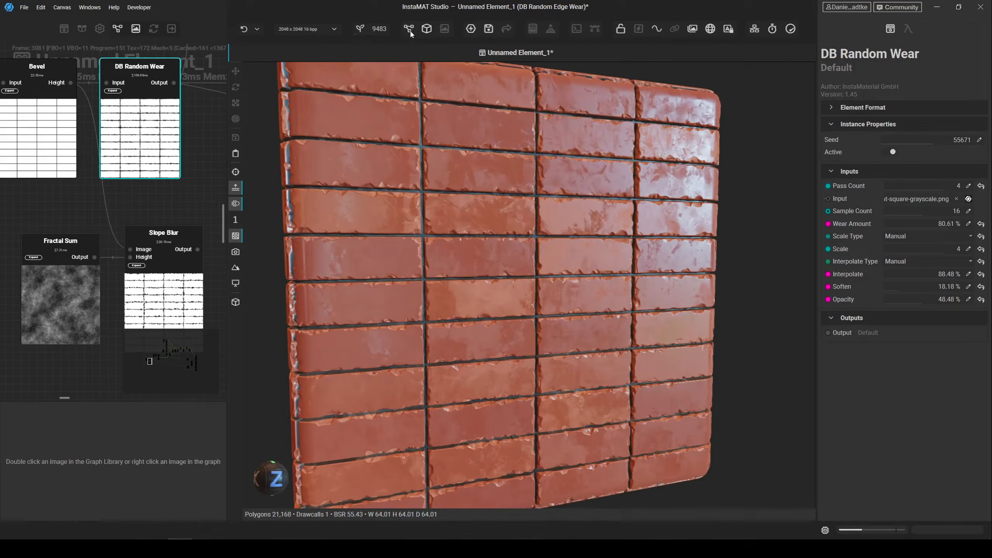
{"action": "left_click", "coordinate": [410, 31]}
{"action": "scroll", "coordinate": [492, 195], "scroll_direction": "down", "scroll_amount": 5}
{"action": "middle_click_drag", "start_coordinate": [609, 222], "coordinate": [527, 281]}
{"action": "scroll", "coordinate": [530, 284], "scroll_direction": "down", "scroll_amount": 2}
{"action": "scroll", "coordinate": [406, 278], "scroll_direction": "up", "scroll_amount": 8}
{"action": "scroll", "coordinate": [406, 269], "scroll_direction": "down", "scroll_amount": 4}
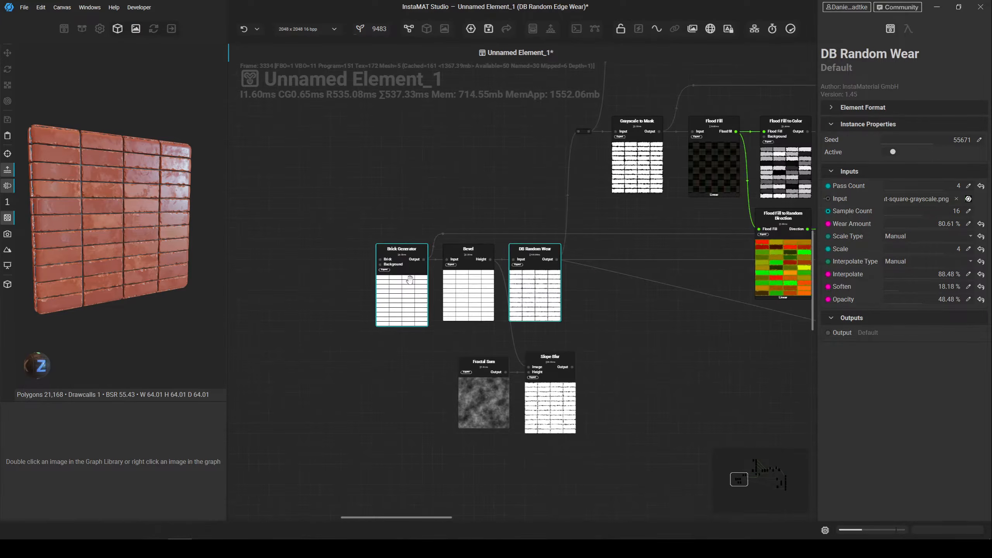
{"action": "scroll", "coordinate": [458, 291], "scroll_direction": "up", "scroll_amount": 2}
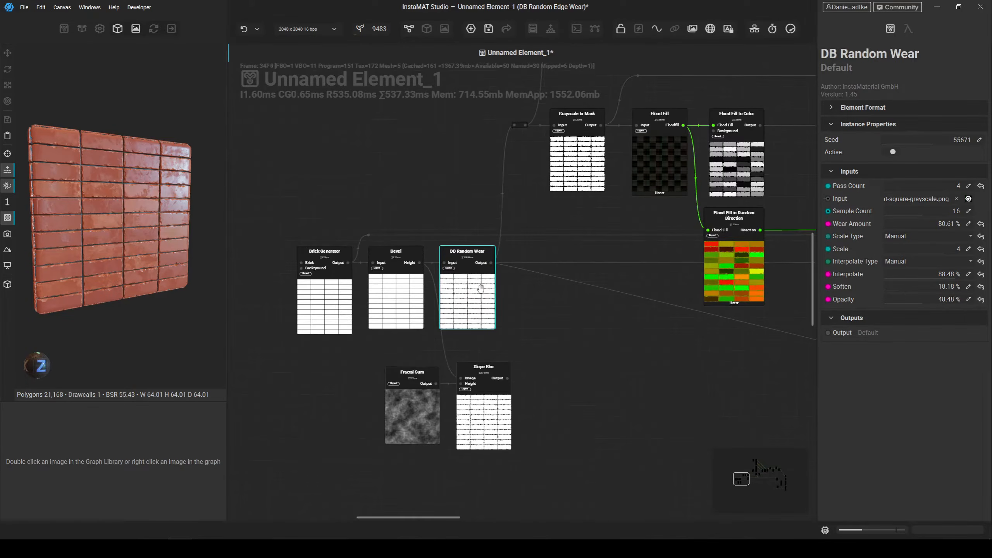
{"action": "middle_click_drag", "start_coordinate": [482, 291], "coordinate": [434, 343]}
{"action": "scroll", "coordinate": [547, 344], "scroll_direction": "down", "scroll_amount": 4}
{"action": "middle_click_drag", "start_coordinate": [663, 348], "coordinate": [535, 375]}
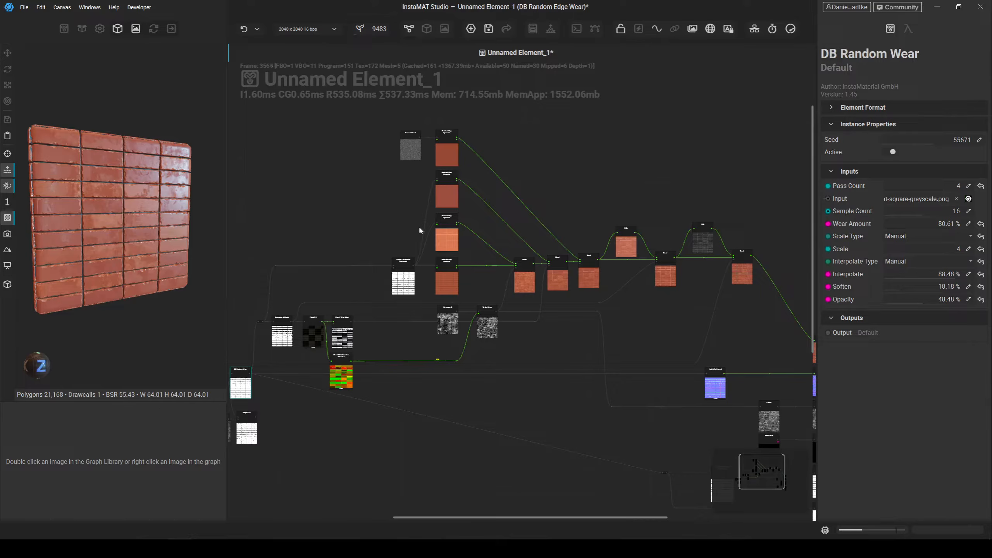
{"action": "middle_click_drag", "start_coordinate": [414, 199], "coordinate": [394, 155]}
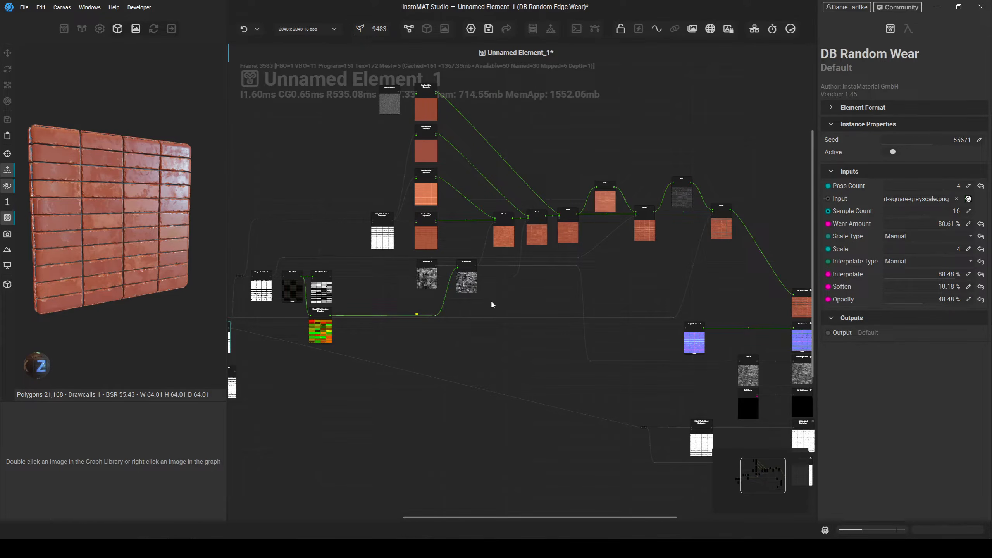
- Open the DBRandomWear graph from the package and look over its complete node network
{"action": "left_click", "coordinate": [88, 28]}
{"action": "double_click", "coordinate": [59, 111]}
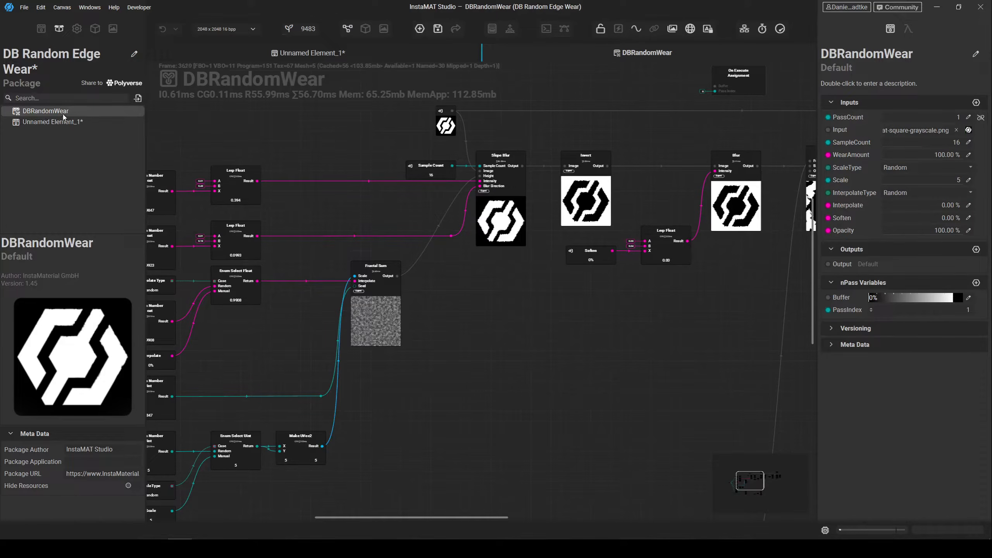
{"action": "scroll", "coordinate": [475, 289], "scroll_direction": "down", "scroll_amount": 5}
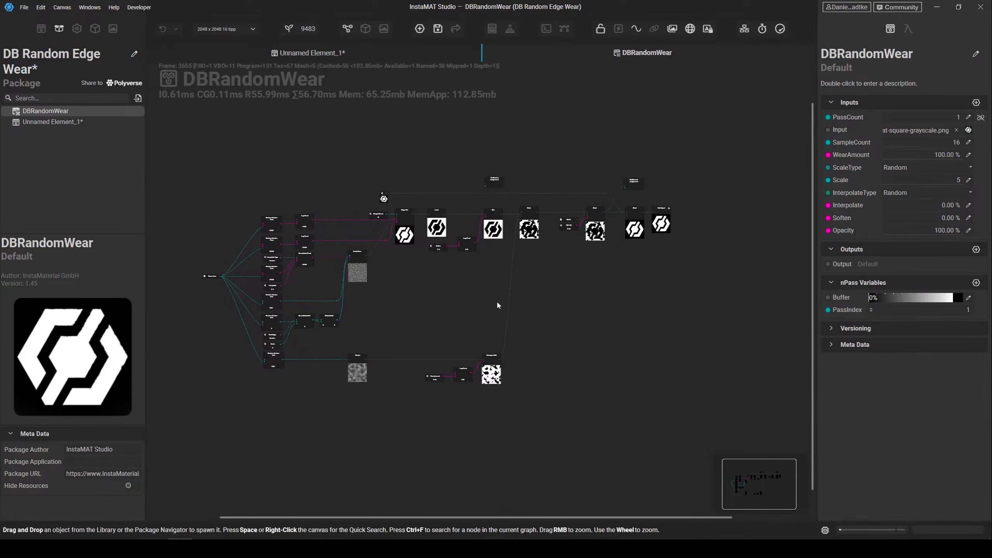
{"action": "middle_click_drag", "start_coordinate": [491, 296], "coordinate": [503, 301]}
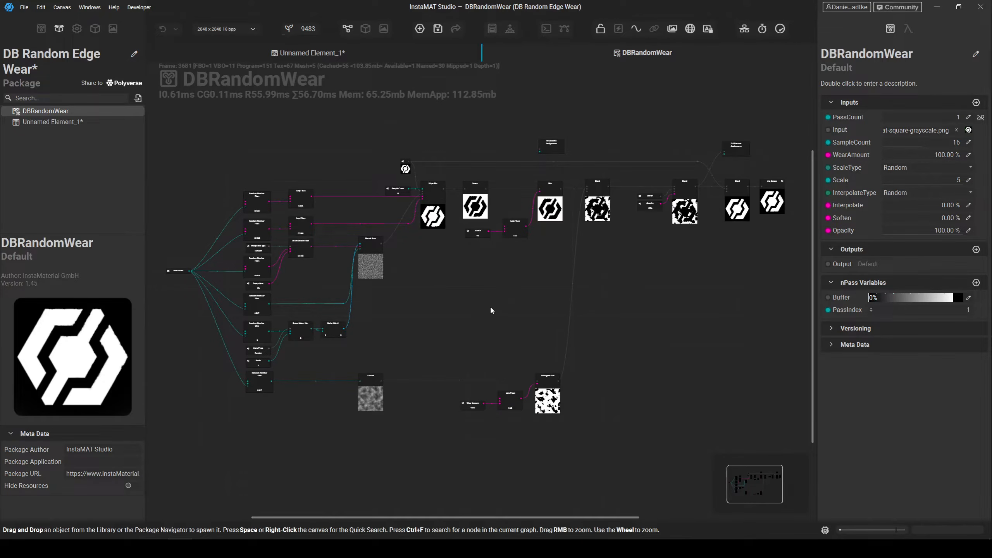
- Create a new nPass Element Graph project without a template
{"action": "left_click", "coordinate": [419, 31]}
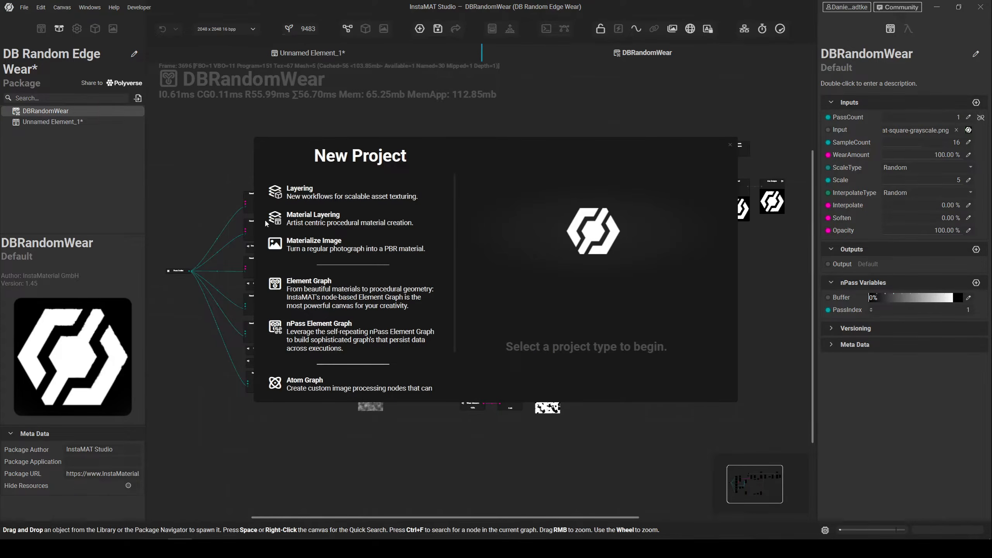
{"action": "left_click", "coordinate": [352, 339]}
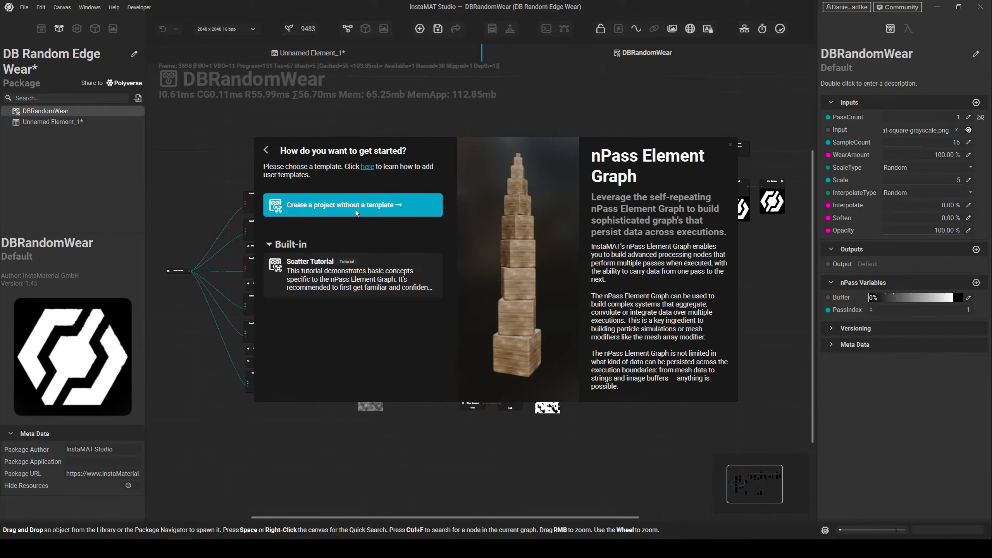
{"action": "left_click", "coordinate": [368, 205]}
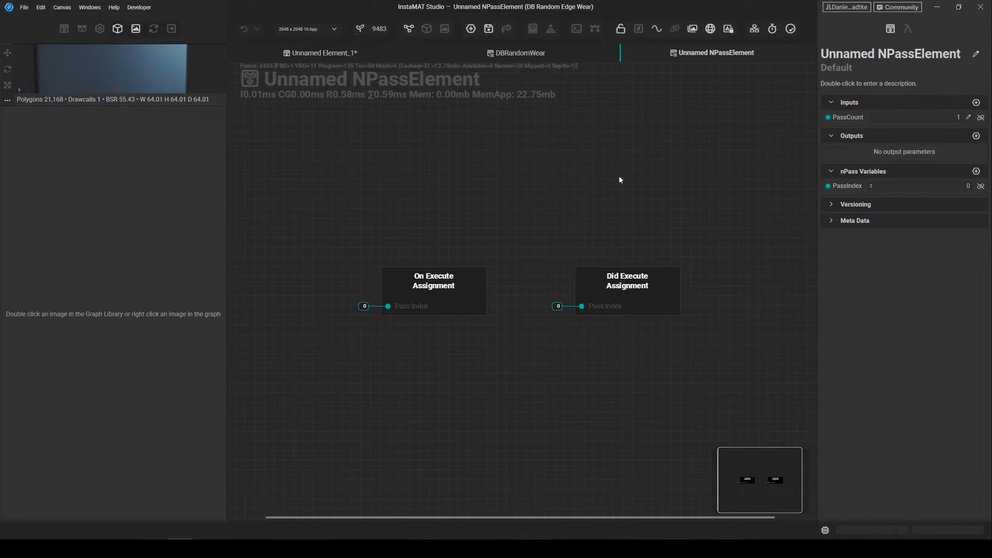
- Add an ElementImageGray nPass variable named Buffer and place its node below the assignment nodes
{"action": "left_click", "coordinate": [977, 171]}
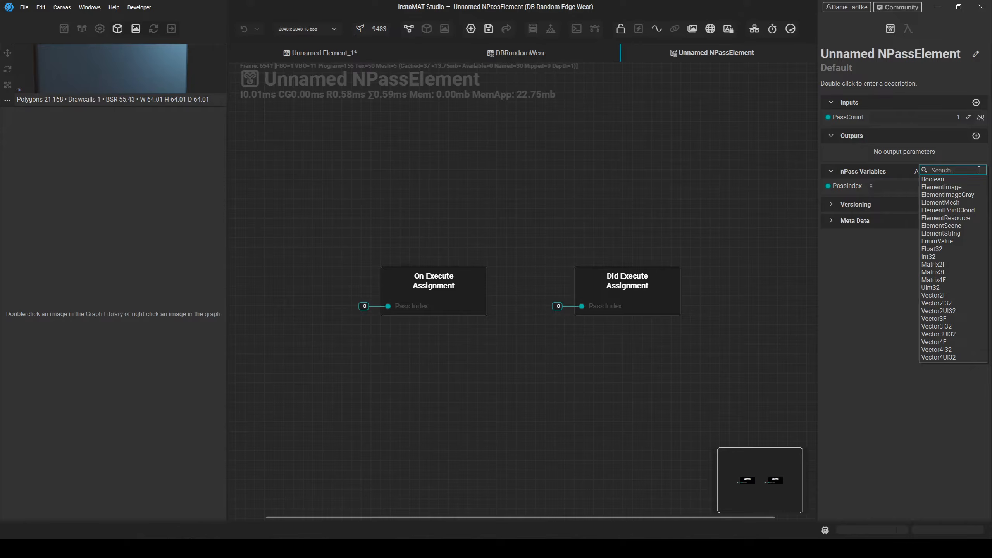
{"action": "left_click", "coordinate": [966, 195]}
{"action": "double_click", "coordinate": [850, 200]}
{"action": "type", "text": "Buffer"}
{"action": "key", "text": "Return"}
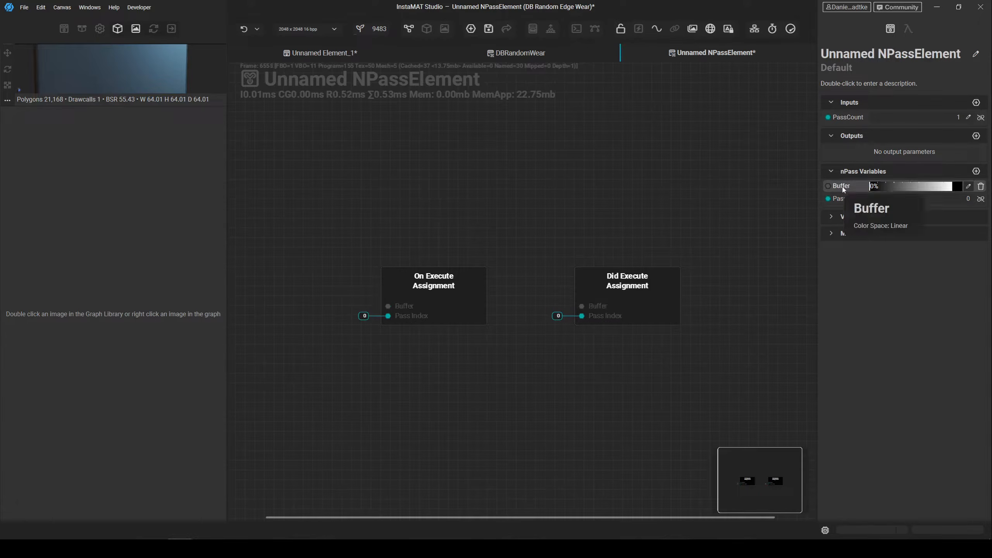
{"action": "left_click_drag", "start_coordinate": [814, 191], "coordinate": [470, 386]}
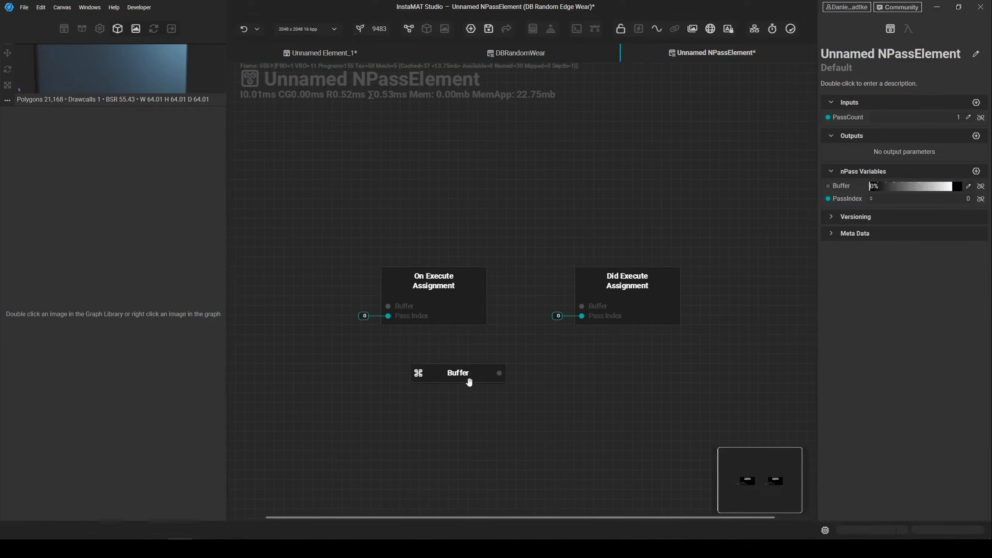
{"action": "left_click_drag", "start_coordinate": [488, 289], "coordinate": [486, 339]}
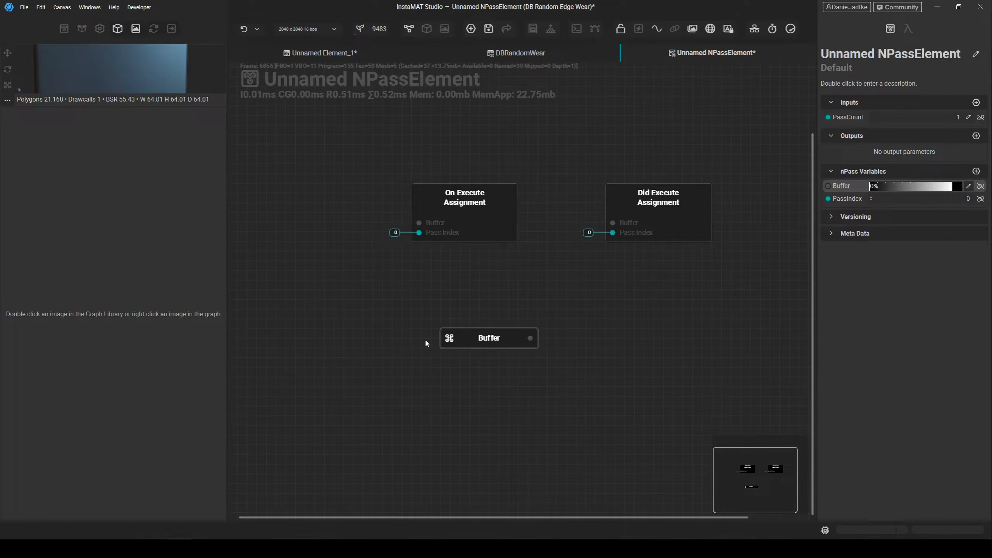
- Add a Slope Blur node to the nPass graph
{"action": "middle_click_drag", "start_coordinate": [439, 408], "coordinate": [492, 360]}
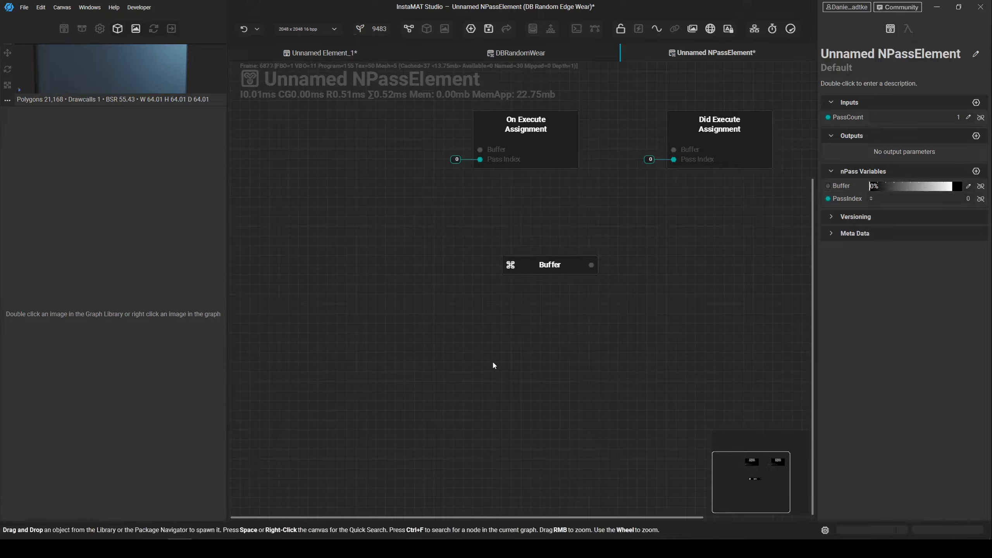
{"action": "key", "text": "space"}
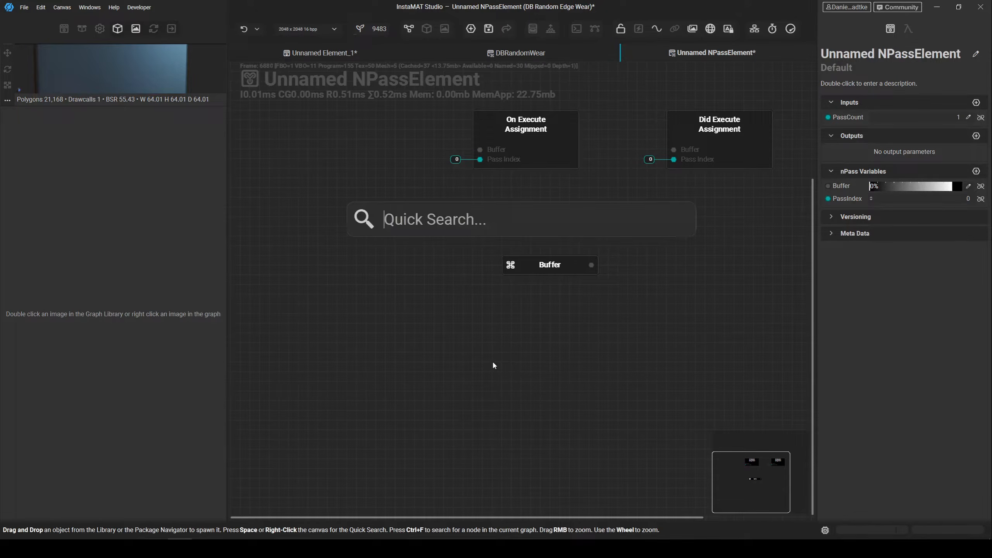
{"action": "type", "text": "slope b"}
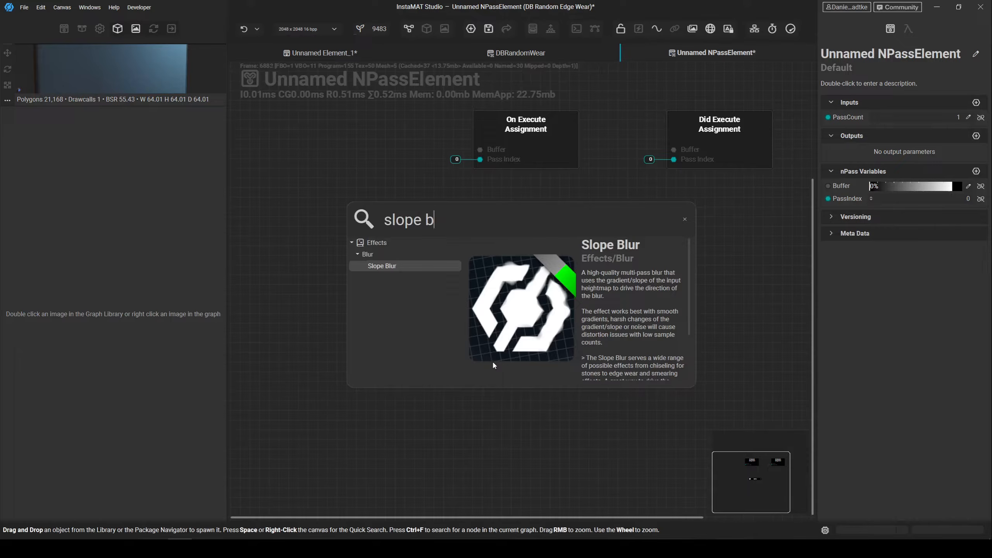
{"action": "key", "text": "Return"}
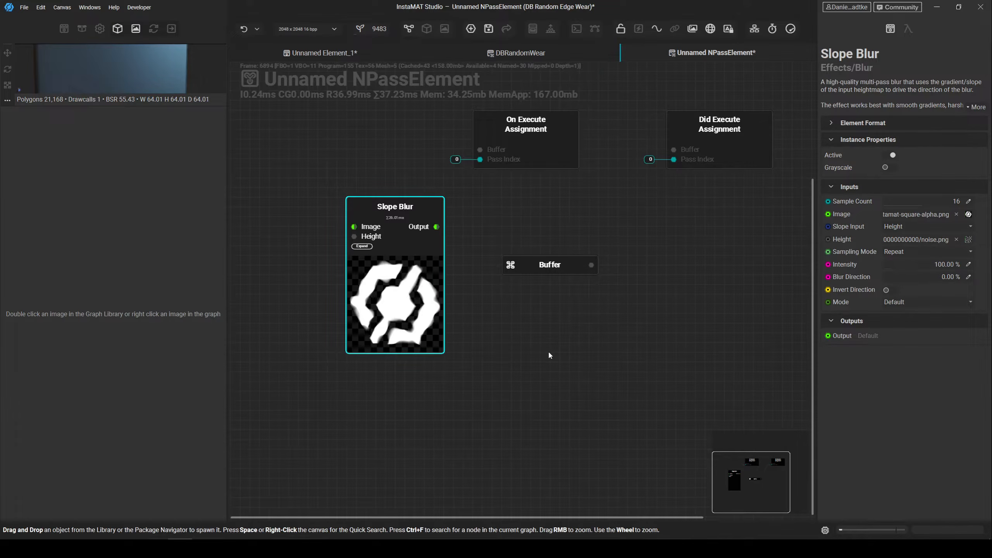
- Add a Fractal Sum node and arrange it side by side with the Slope Blur node
{"action": "key", "text": "space"}
{"action": "type", "text": "frac"}
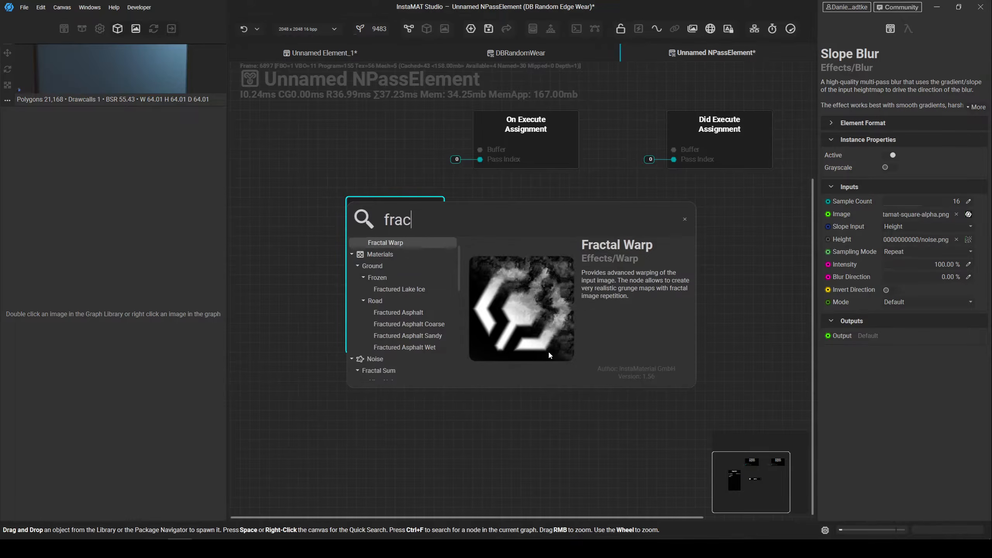
{"action": "type", "text": "tals"}
{"action": "key", "text": "Return"}
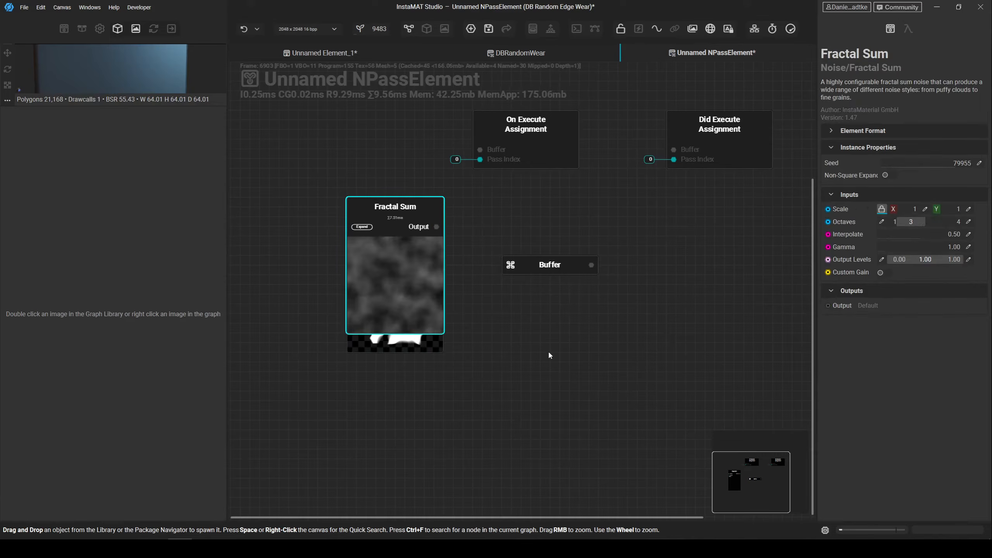
{"action": "scroll", "coordinate": [548, 351], "scroll_direction": "down", "scroll_amount": 2}
{"action": "middle_click_drag", "start_coordinate": [548, 351], "coordinate": [643, 164]}
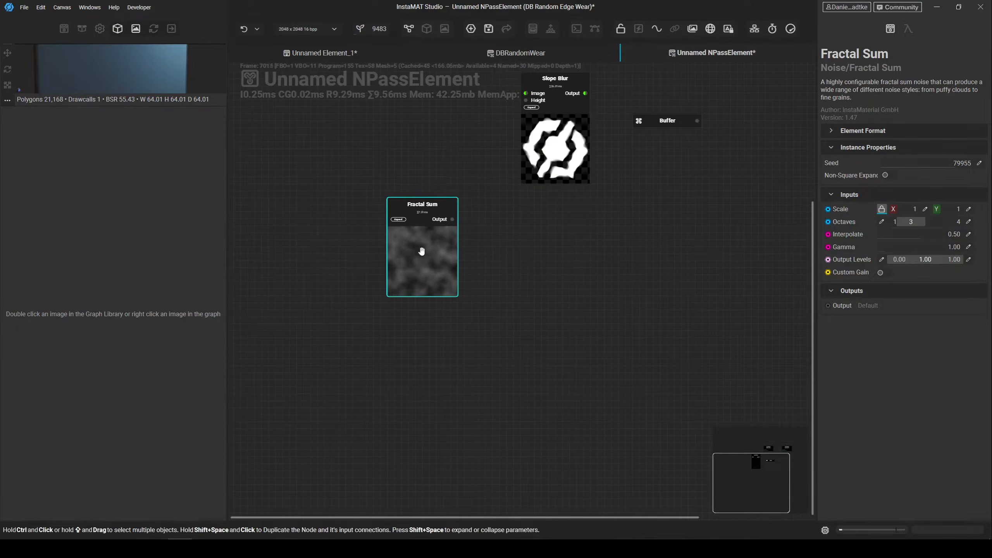
{"action": "left_click_drag", "start_coordinate": [544, 154], "coordinate": [538, 272]}
{"action": "left_click", "coordinate": [514, 355]}
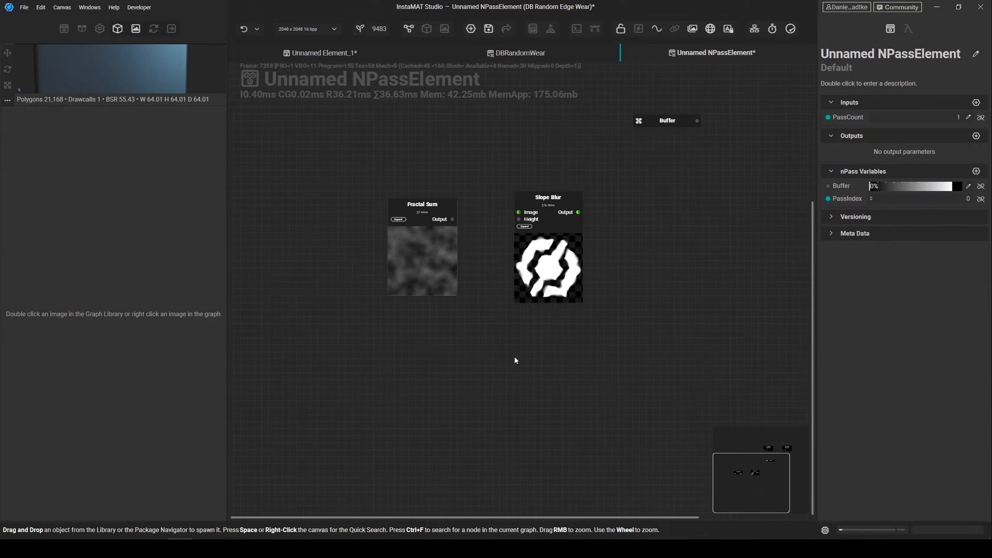
- Add a Random Number Float node to the nPass graph
{"action": "key", "text": "space"}
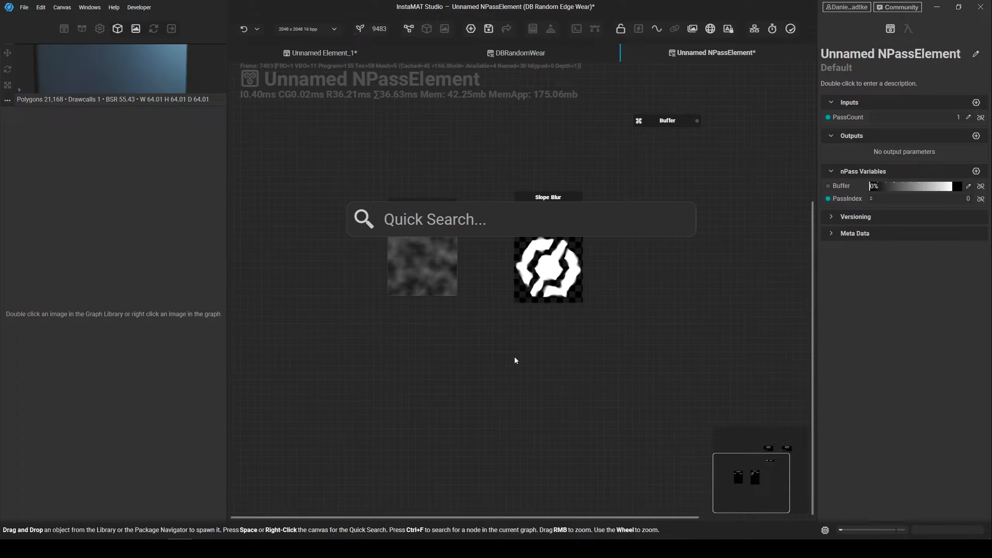
{"action": "type", "text": "ran"}
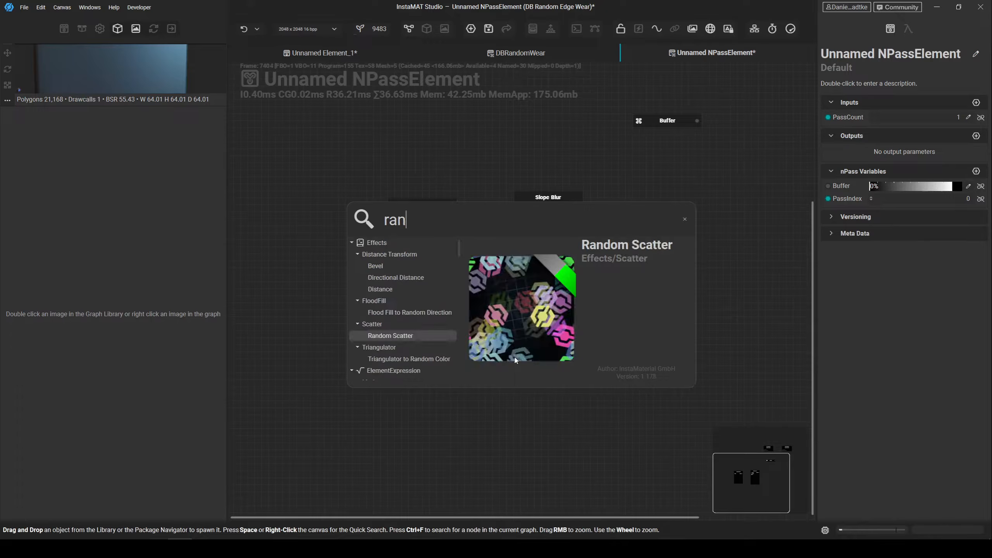
{"action": "type", "text": "dom"}
{"action": "key", "text": "Down"}
{"action": "key", "text": "Down"}
{"action": "key", "text": "Down"}
{"action": "key", "text": "Down"}
{"action": "key", "text": "Down"}
{"action": "key", "text": "Down"}
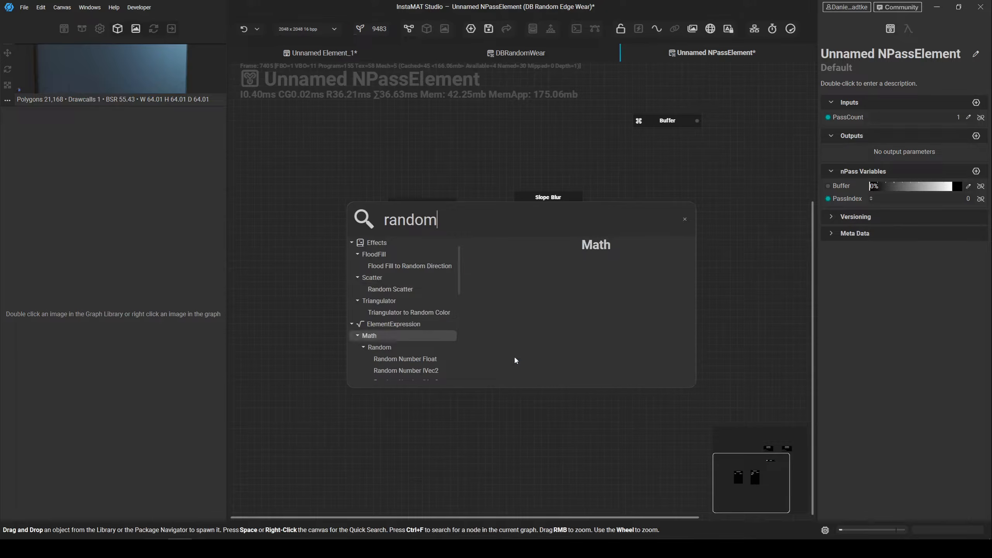
{"action": "key", "text": "Return"}
- Add a Random Number Uint node to the nPass graph
{"action": "key", "text": "space"}
{"action": "type", "text": "u"}
{"action": "key", "text": "BackSpace"}
{"action": "type", "text": "random nu"}
{"action": "key", "text": "Down"}
{"action": "key", "text": "Down"}
{"action": "key", "text": "Down"}
{"action": "key", "text": "Down"}
{"action": "key", "text": "Down"}
{"action": "key", "text": "Return"}
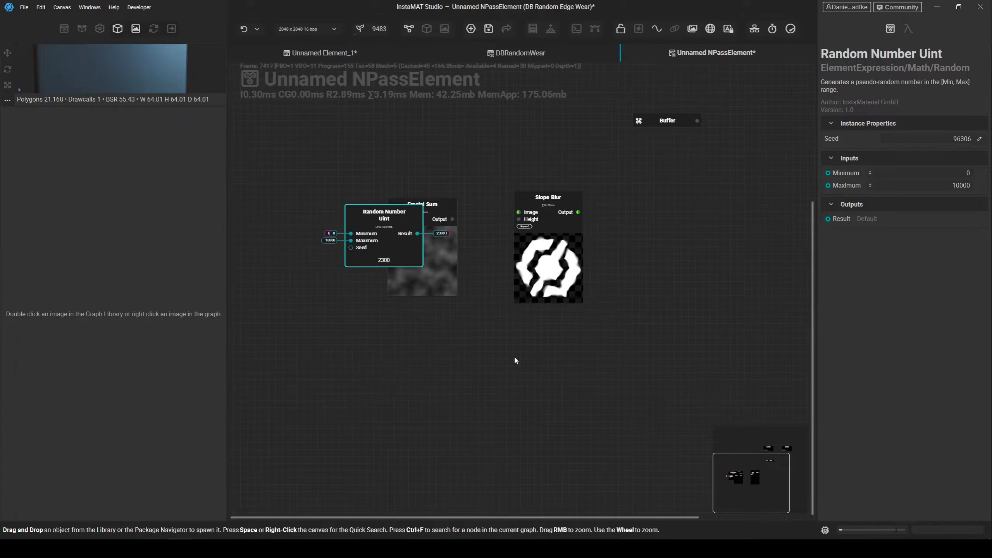
- Stack the Random Number Uint node above the Random Number Float node, both ahead of Fractal Sum
{"action": "left_click_drag", "start_coordinate": [342, 244], "coordinate": [405, 369]}
{"action": "middle_click_drag", "start_coordinate": [488, 366], "coordinate": [575, 273]}
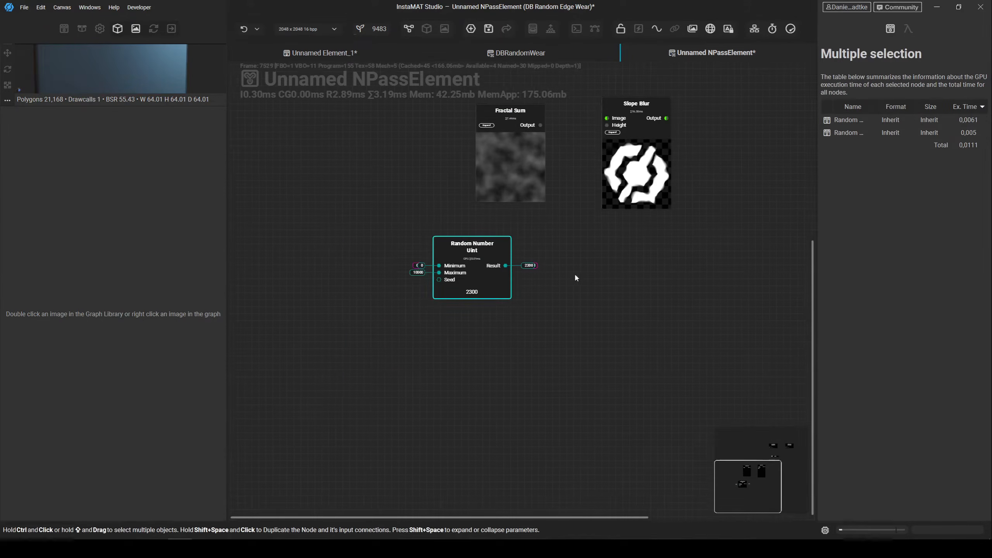
{"action": "left_click", "coordinate": [485, 275]}
{"action": "left_click_drag", "start_coordinate": [477, 251], "coordinate": [365, 133]}
{"action": "left_click_drag", "start_coordinate": [460, 271], "coordinate": [385, 298]}
{"action": "middle_click_drag", "start_coordinate": [372, 246], "coordinate": [363, 237]}
{"action": "left_click", "coordinate": [363, 237]}
{"action": "middle_click_drag", "start_coordinate": [494, 313], "coordinate": [562, 376]}
{"action": "left_click_drag", "start_coordinate": [481, 367], "coordinate": [436, 285]}
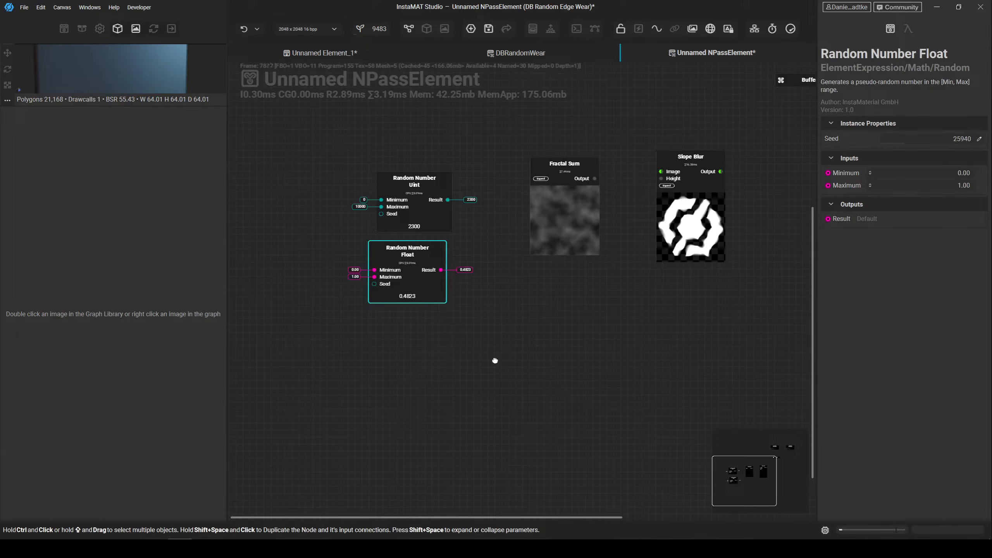
{"action": "scroll", "coordinate": [458, 300], "scroll_direction": "up", "scroll_amount": 3}
{"action": "middle_click_drag", "start_coordinate": [468, 317], "coordinate": [505, 330]}
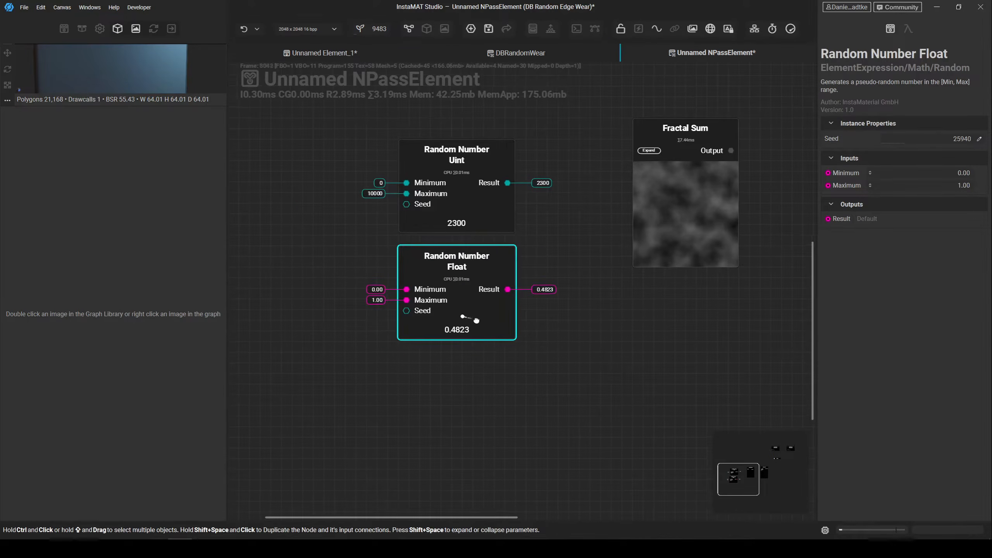
- Place the PassCount input in the graph and connect it to the Seed of both random number nodes
{"action": "left_click", "coordinate": [621, 324]}
{"action": "left_click_drag", "start_coordinate": [848, 117], "coordinate": [269, 193]}
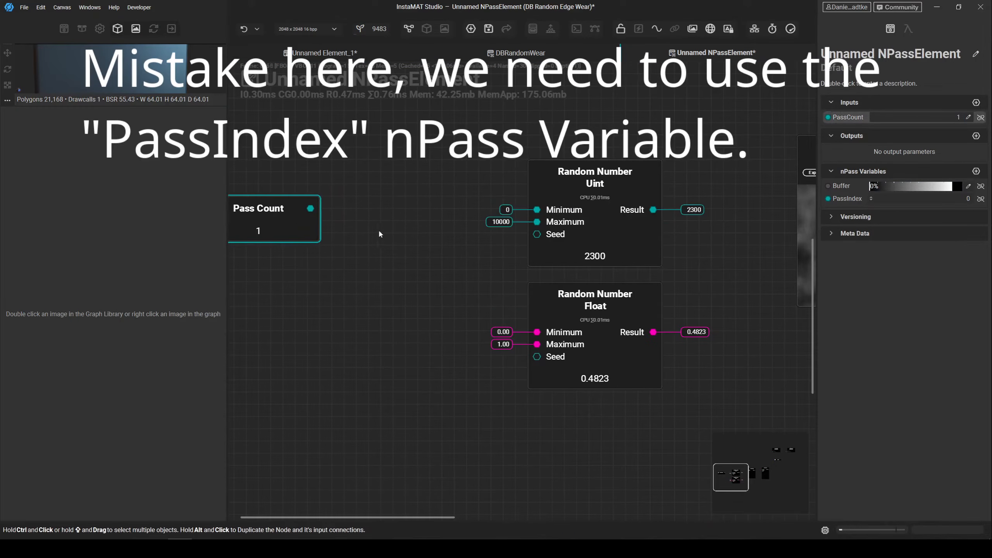
{"action": "left_click_drag", "start_coordinate": [321, 213], "coordinate": [513, 234]}
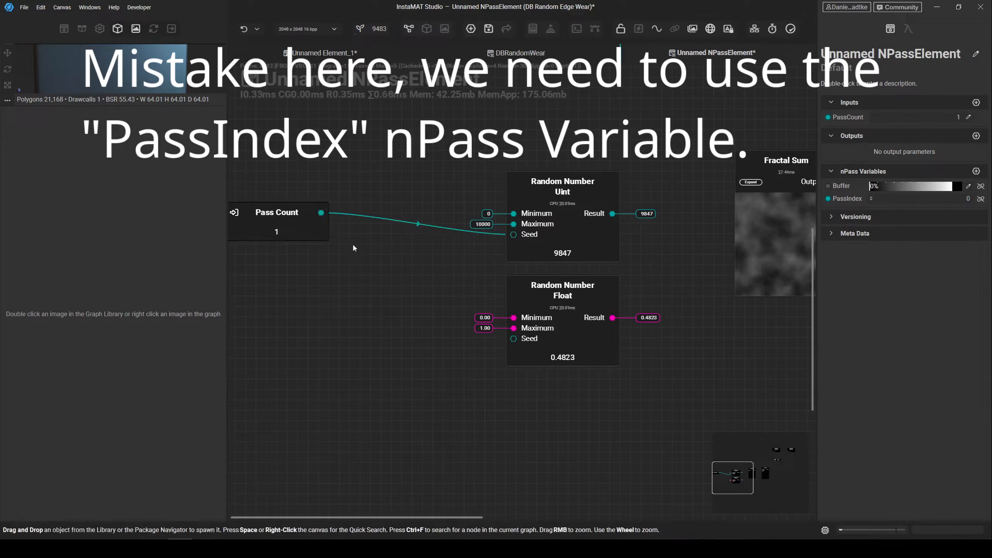
{"action": "left_click_drag", "start_coordinate": [321, 212], "coordinate": [513, 339]}
{"action": "left_click_drag", "start_coordinate": [290, 231], "coordinate": [300, 356]}
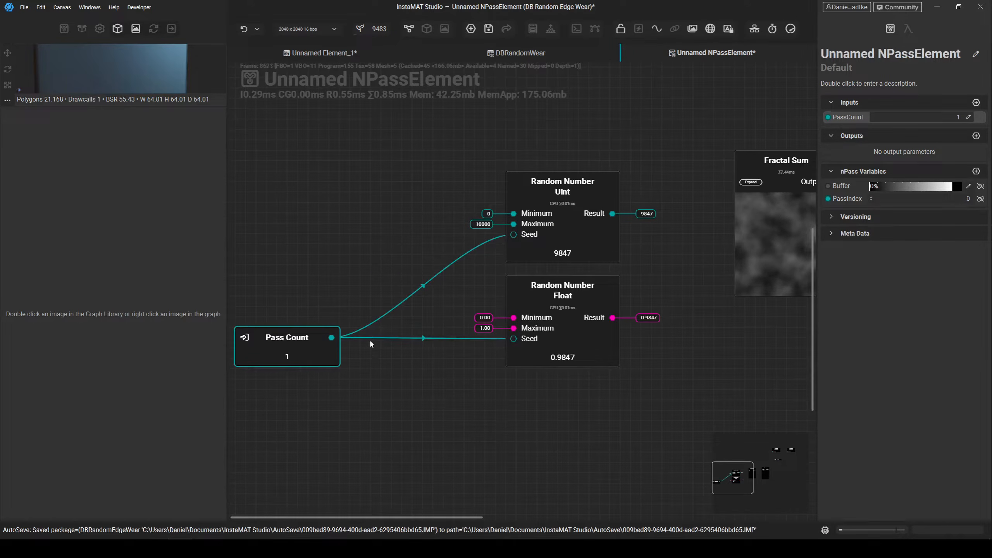
- Check the PassCount value and the Minimum and Maximum settings of the Random Number Uint and Random Number Float nodes
{"action": "left_click", "coordinate": [881, 118]}
{"action": "left_click_drag", "start_coordinate": [880, 118], "coordinate": [797, 126]}
{"action": "left_click", "coordinate": [565, 230]}
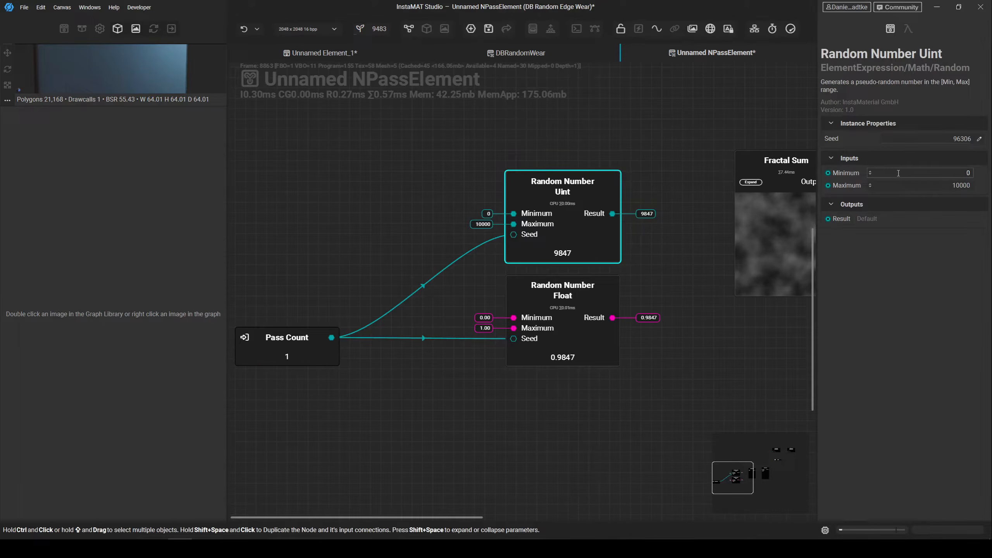
{"action": "left_click", "coordinate": [583, 339]}
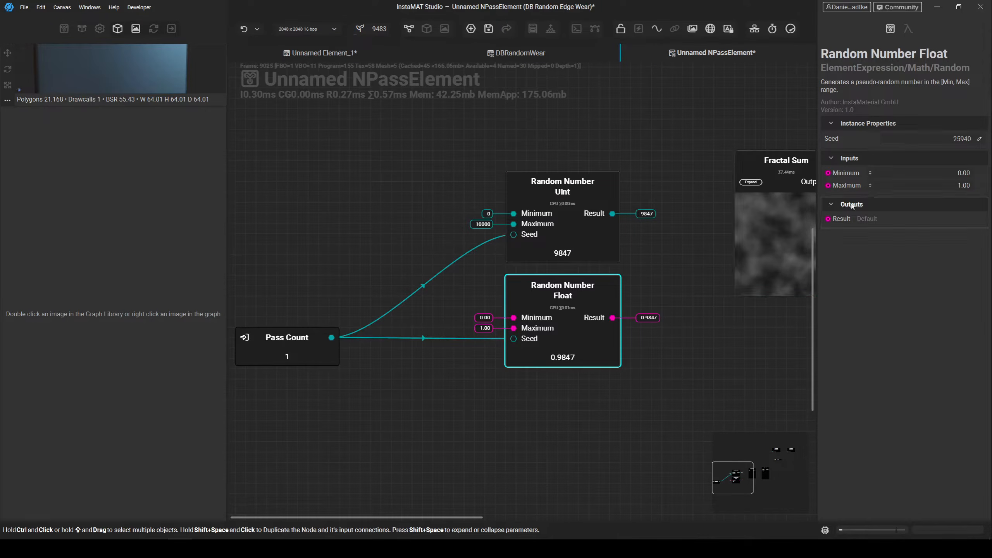
- Set the Random Number Float node's Maximum to 0.40 and its Minimum to 0.30
{"action": "double_click", "coordinate": [963, 185]}
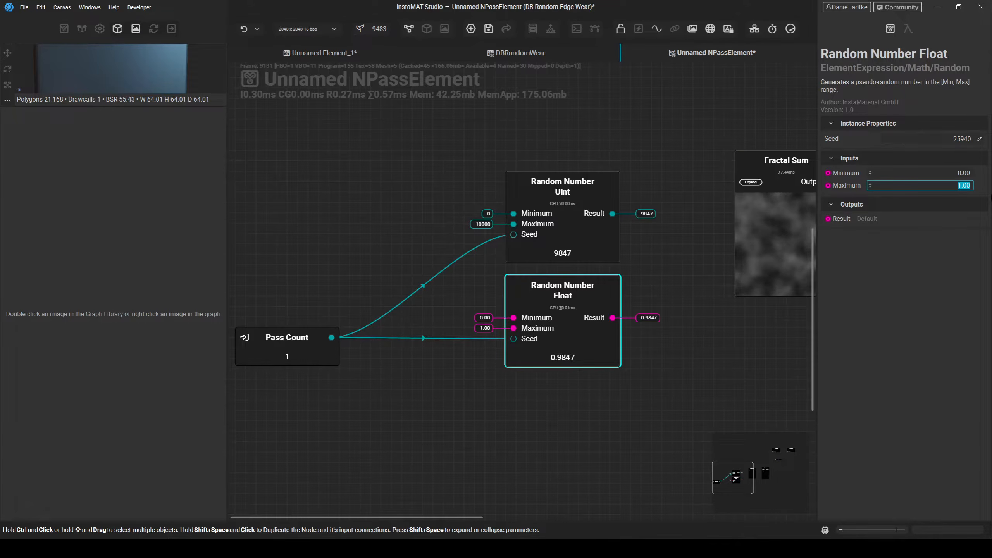
{"action": "type", "text": "0.40"}
{"action": "key", "text": "Return"}
{"action": "left_click", "coordinate": [958, 173]}
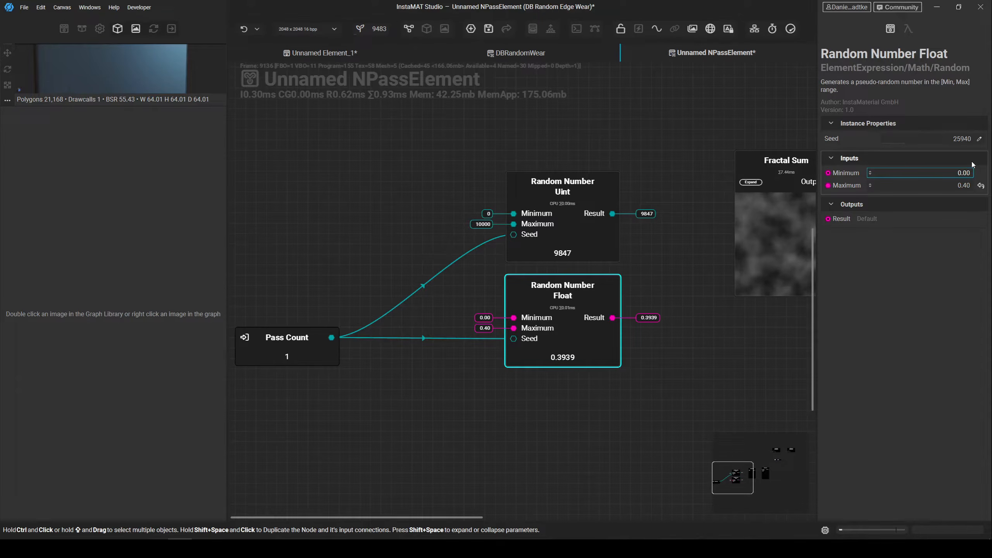
{"action": "key", "text": "Return"}
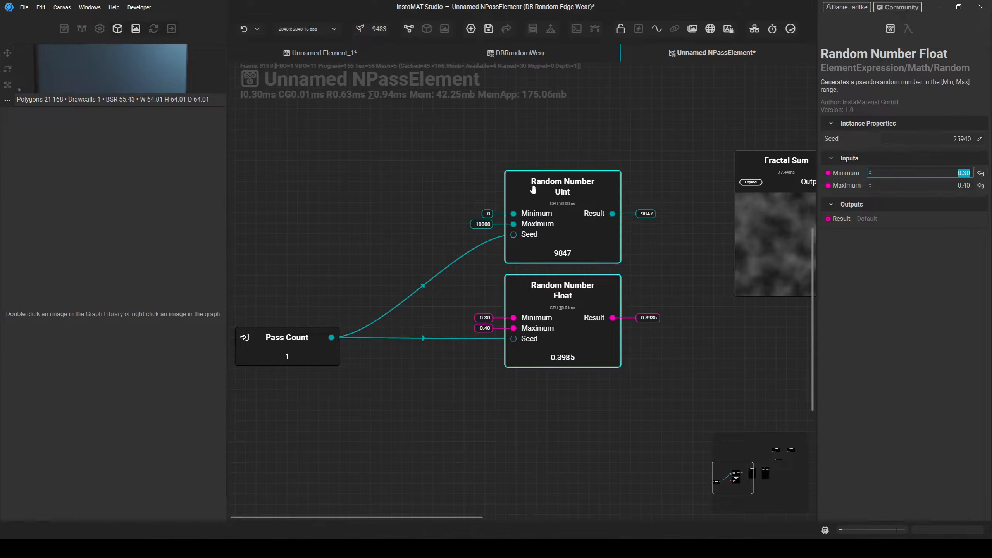
- Limit the PassCount parameter's range to a maximum of 5 and test its slider
{"action": "left_click", "coordinate": [302, 331]}
{"action": "left_click_drag", "start_coordinate": [876, 115], "coordinate": [855, 122]}
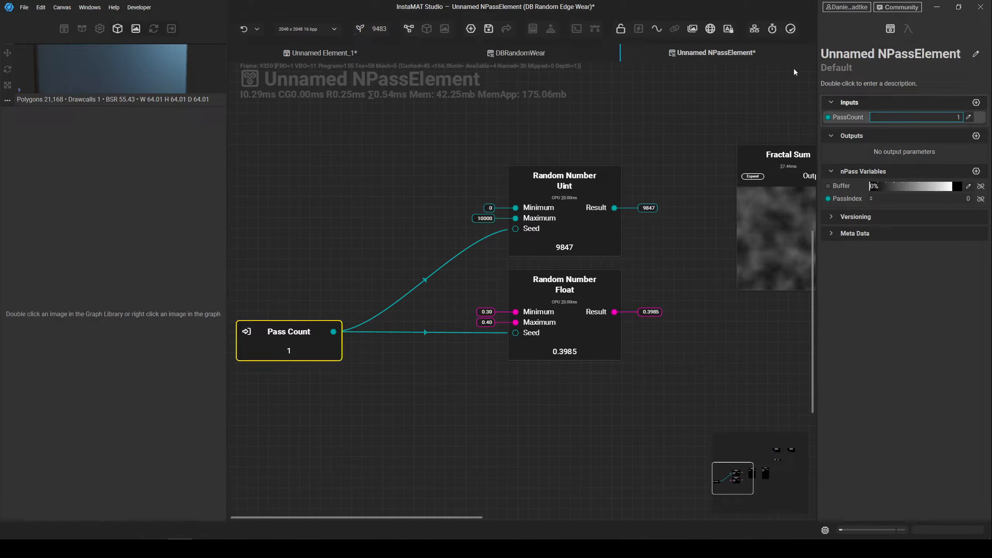
{"action": "left_click", "coordinate": [907, 31]}
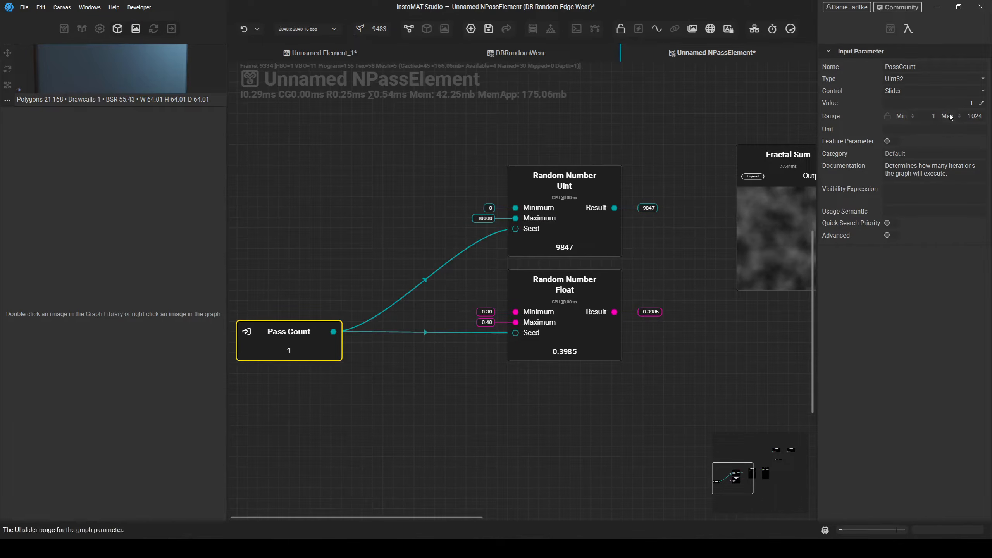
{"action": "left_click", "coordinate": [965, 116]}
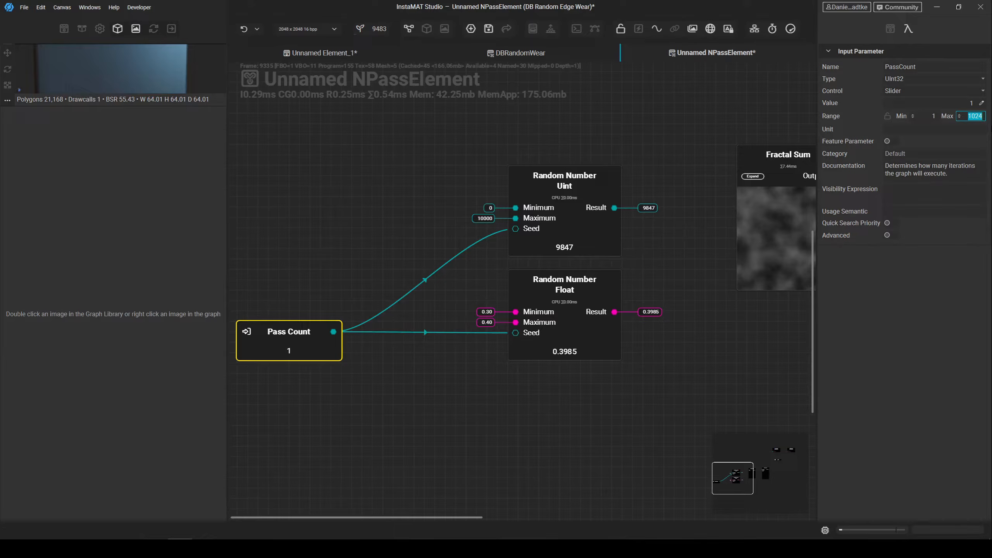
{"action": "type", "text": "5"}
{"action": "left_click", "coordinate": [890, 29]}
{"action": "left_click_drag", "start_coordinate": [895, 117], "coordinate": [783, 121]}
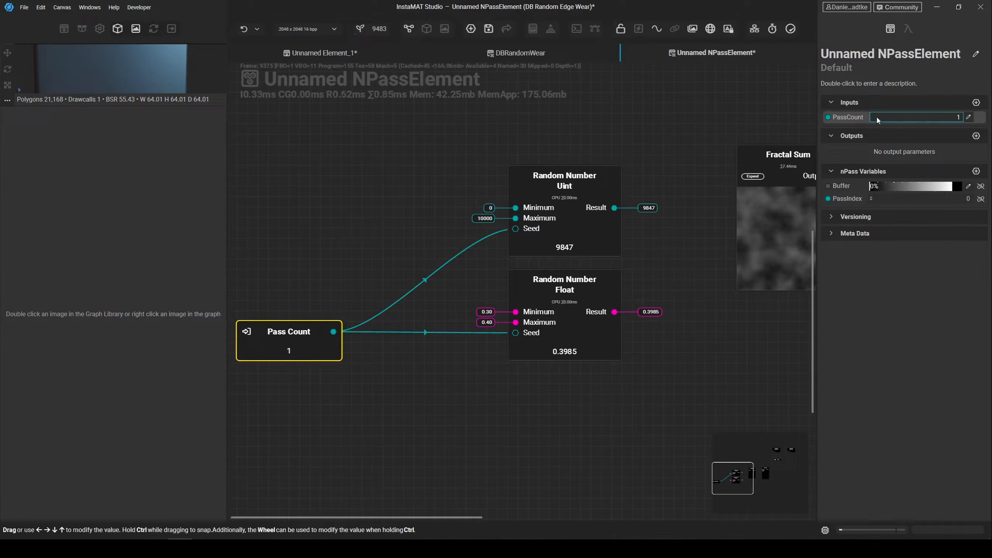
- Move the Fractal Sum node lower in the graph and add a Brick Generator node above it
{"action": "middle_click_drag", "start_coordinate": [684, 338], "coordinate": [493, 284]}
{"action": "scroll", "coordinate": [599, 316], "scroll_direction": "down", "scroll_amount": 3}
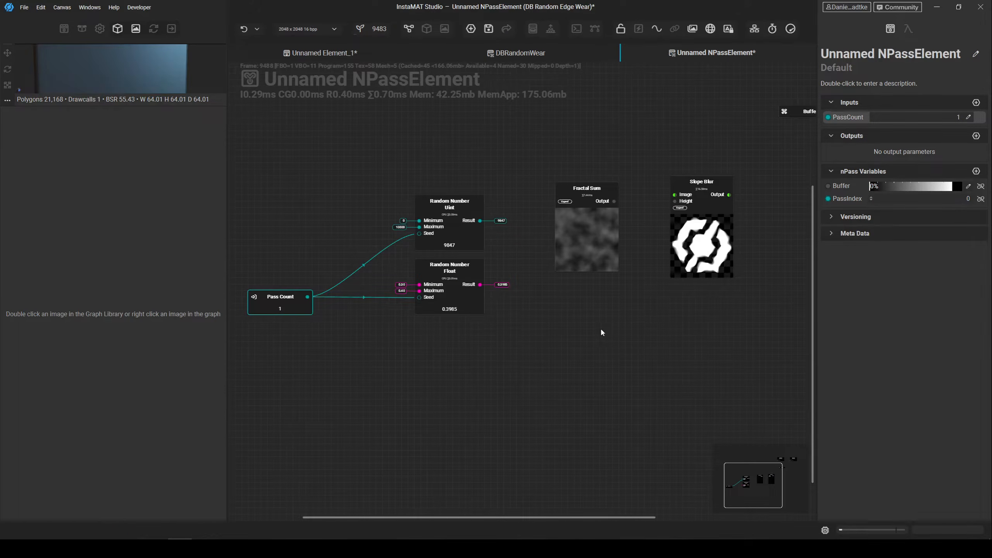
{"action": "scroll", "coordinate": [600, 327], "scroll_direction": "up", "scroll_amount": 1}
{"action": "left_click_drag", "start_coordinate": [596, 257], "coordinate": [598, 310]}
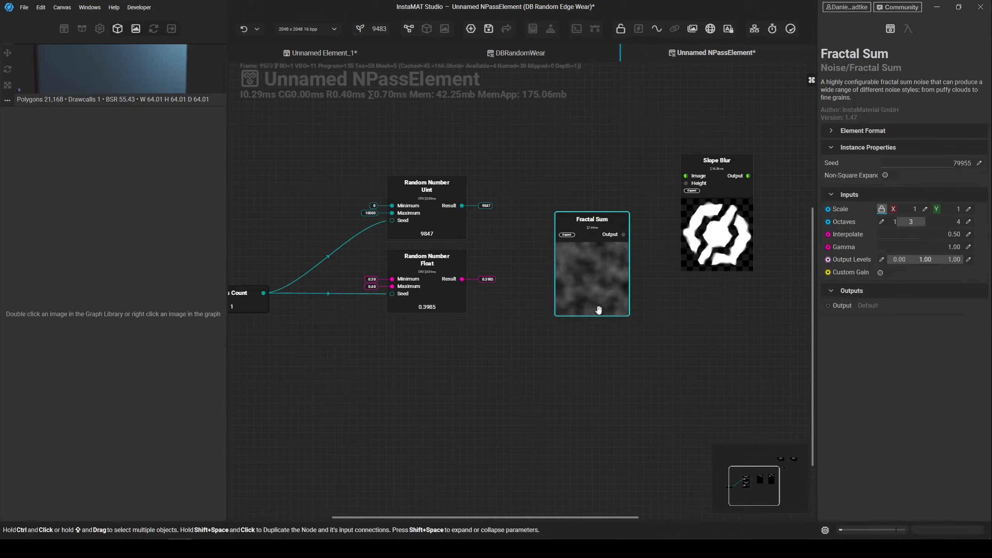
{"action": "scroll", "coordinate": [599, 310], "scroll_direction": "up", "scroll_amount": 2}
{"action": "key", "text": "space"}
{"action": "type", "text": "brick"}
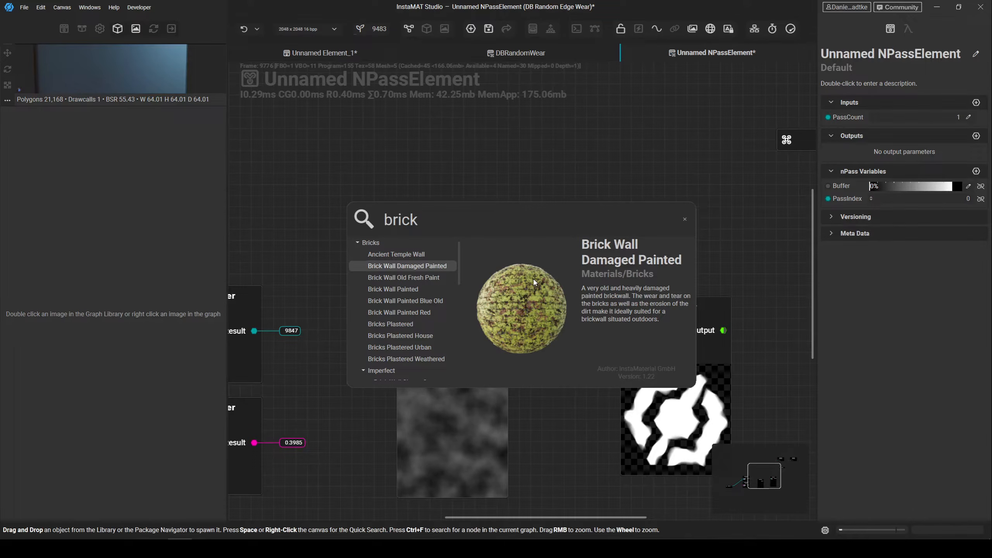
{"action": "type", "text": "gene"}
{"action": "key", "text": "Return"}
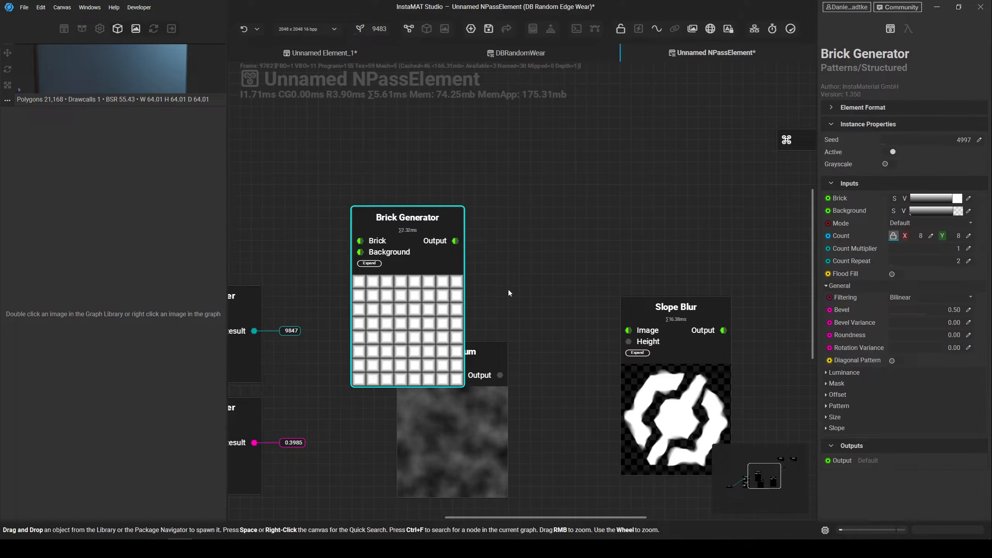
{"action": "left_click_drag", "start_coordinate": [423, 299], "coordinate": [490, 211]}
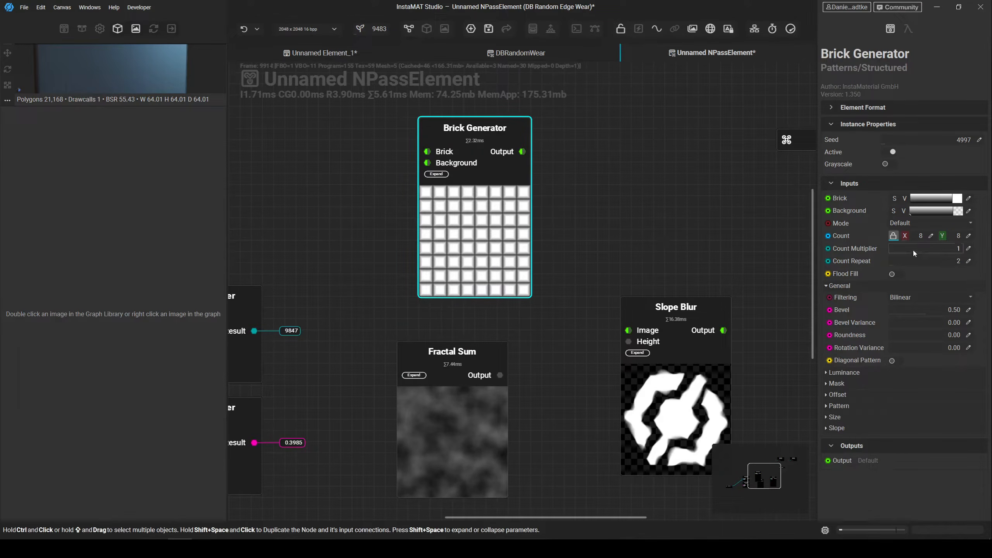
- Configure the Brick Generator with Count X 7 and Y 15, Bevel 0.00 and Gap 0.29
{"action": "left_click_drag", "start_coordinate": [906, 238], "coordinate": [951, 238]}
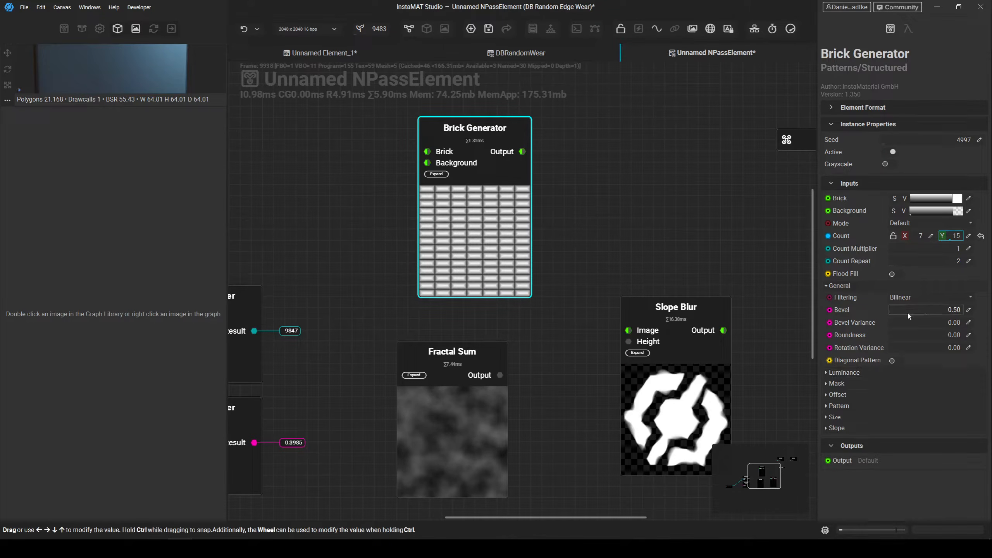
{"action": "left_click_drag", "start_coordinate": [949, 310], "coordinate": [894, 310]}
{"action": "left_click", "coordinate": [867, 417]}
{"action": "left_click_drag", "start_coordinate": [904, 428], "coordinate": [910, 429]}
- Feed the Brick Generator in grayscale into Slope Blur's Image and connect the Fractal Sum output to its Height
{"action": "scroll", "coordinate": [590, 348], "scroll_direction": "down", "scroll_amount": 3}
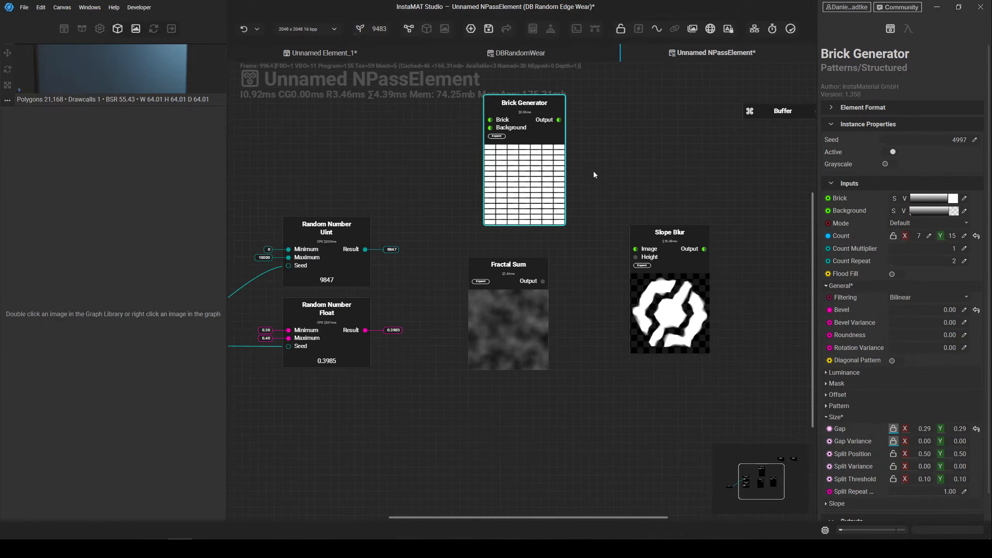
{"action": "left_click_drag", "start_coordinate": [505, 196], "coordinate": [625, 340]}
{"action": "left_click", "coordinate": [505, 242]}
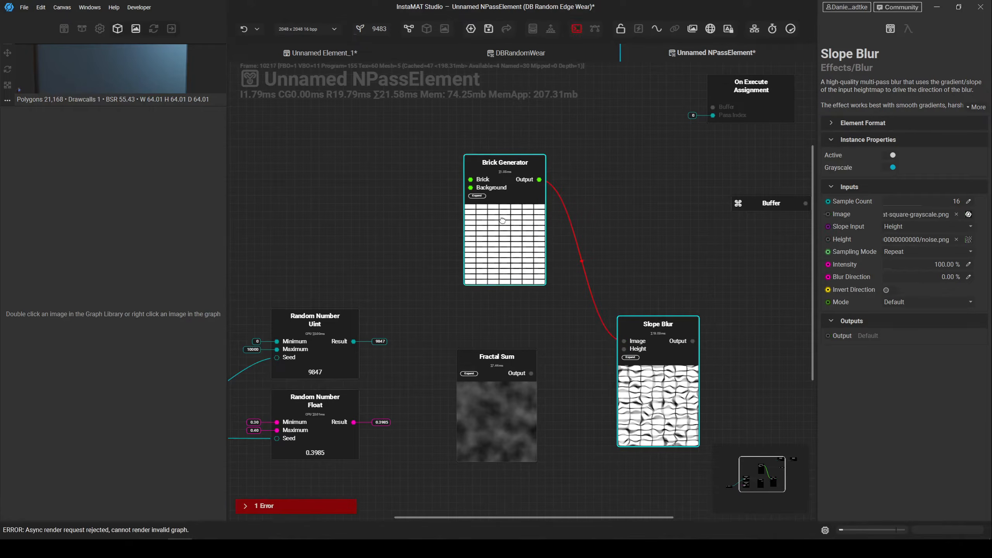
{"action": "left_click", "coordinate": [517, 402], "text": "ctrl"}
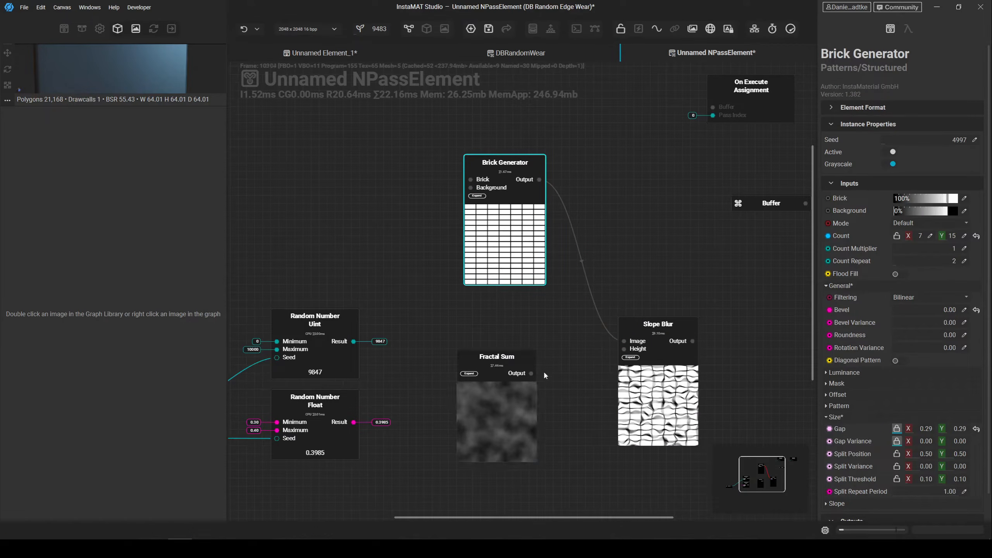
{"action": "left_click_drag", "start_coordinate": [532, 373], "coordinate": [624, 349]}
- Preview the Slope Blur output in the image viewer and examine the distorted brick edges up close
{"action": "scroll", "coordinate": [658, 391], "scroll_direction": "up", "scroll_amount": 2}
{"action": "double_click", "coordinate": [658, 399]}
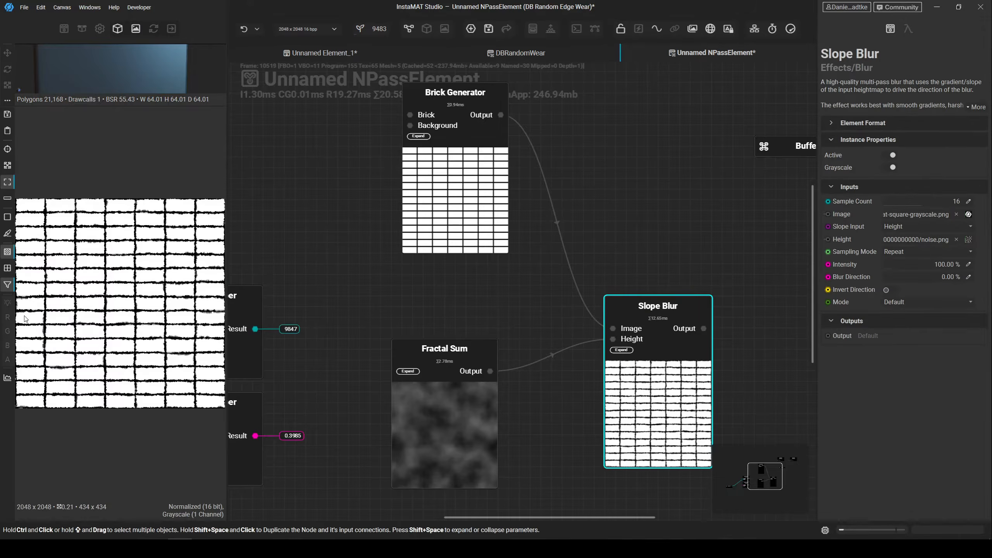
{"action": "scroll", "coordinate": [142, 258], "scroll_direction": "up", "scroll_amount": 6}
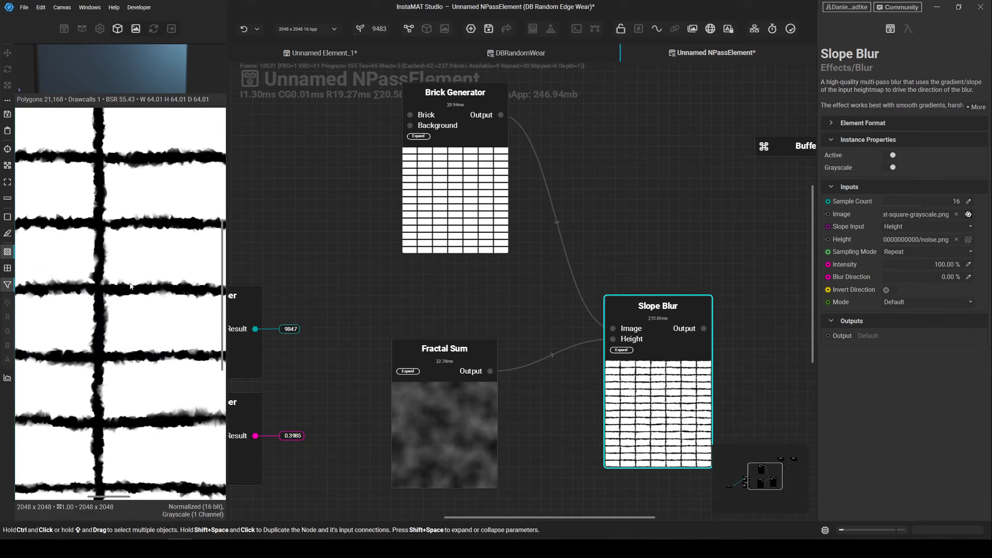
{"action": "middle_click_drag", "start_coordinate": [470, 287], "coordinate": [548, 259]}
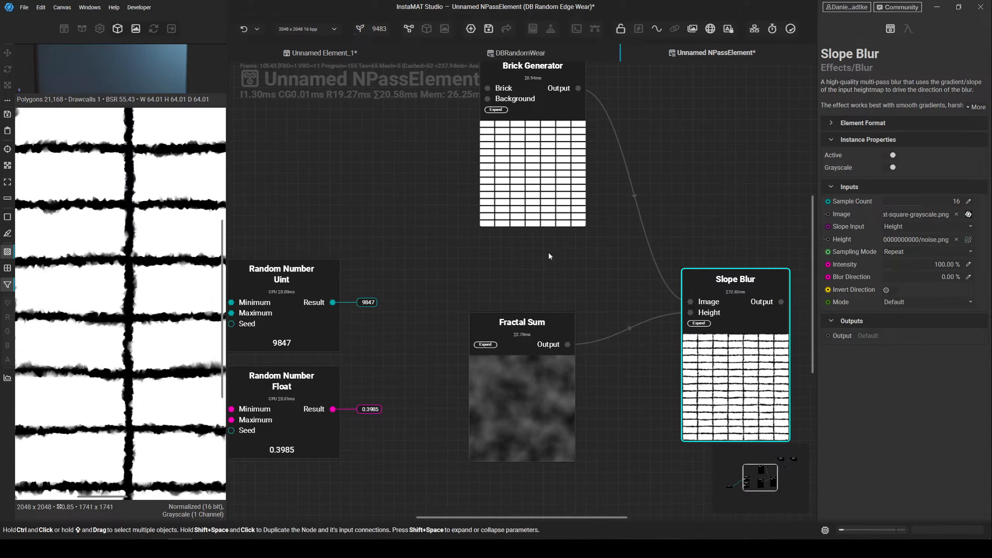
{"action": "left_click", "coordinate": [541, 415]}
{"action": "left_click", "coordinate": [690, 391]}
- Connect the Random Number Float's Result to the Slope Blur's Blur Direction input
{"action": "middle_click_drag", "start_coordinate": [278, 323], "coordinate": [379, 294]}
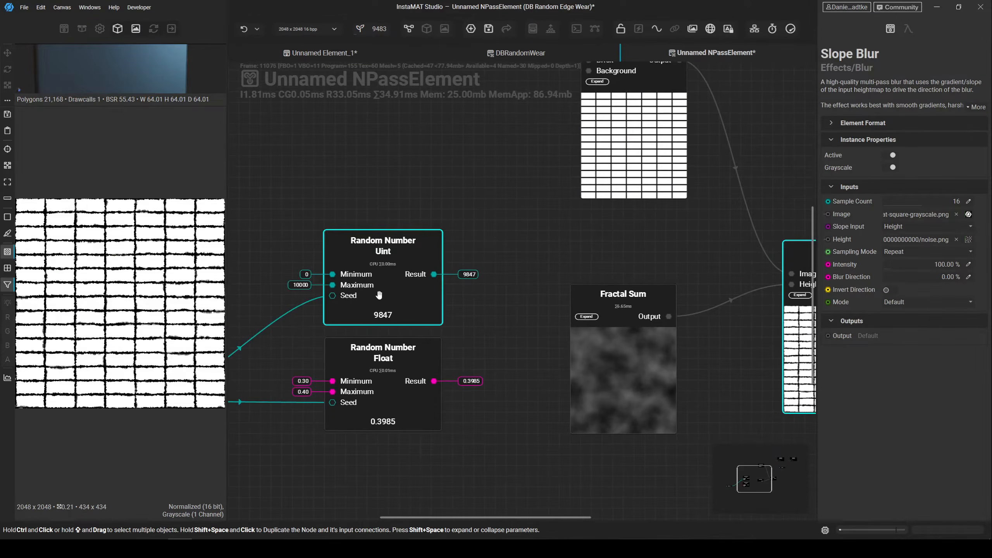
{"action": "left_click", "coordinate": [398, 293]}
{"action": "left_click", "coordinate": [391, 352]}
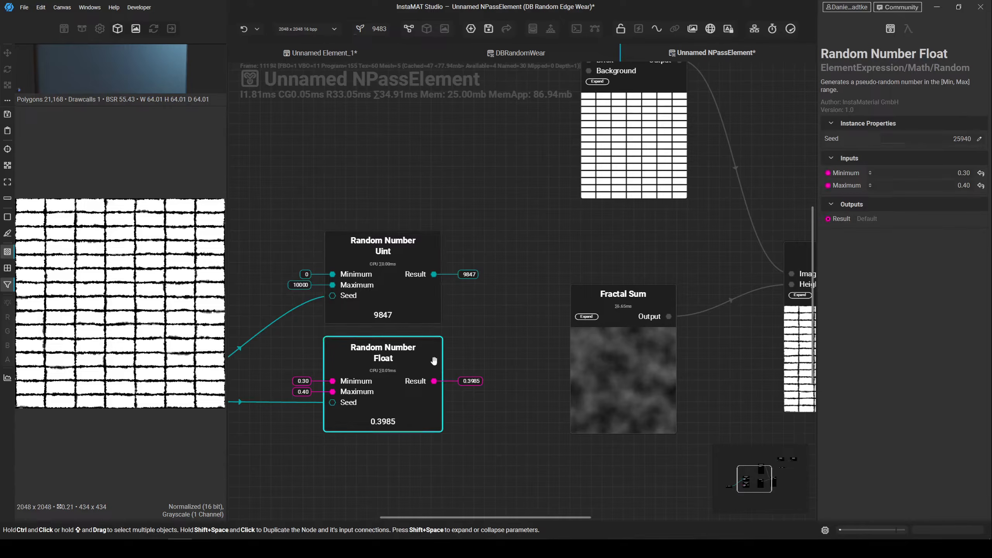
{"action": "middle_click_drag", "start_coordinate": [527, 332], "coordinate": [481, 305]}
{"action": "left_click_drag", "start_coordinate": [387, 354], "coordinate": [745, 310]}
{"action": "left_click", "coordinate": [751, 336]}
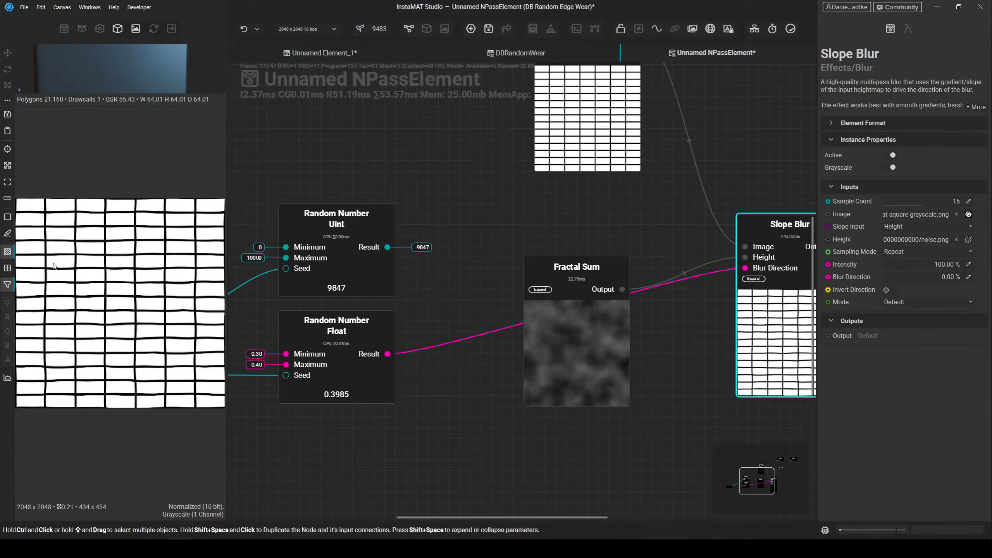
- Set the Random Number Float's Minimum to 0.01 and Maximum to 0.10, and test the result with different PassCount values
{"action": "middle_click_drag", "start_coordinate": [358, 328], "coordinate": [431, 326]}
{"action": "left_click", "coordinate": [430, 322]}
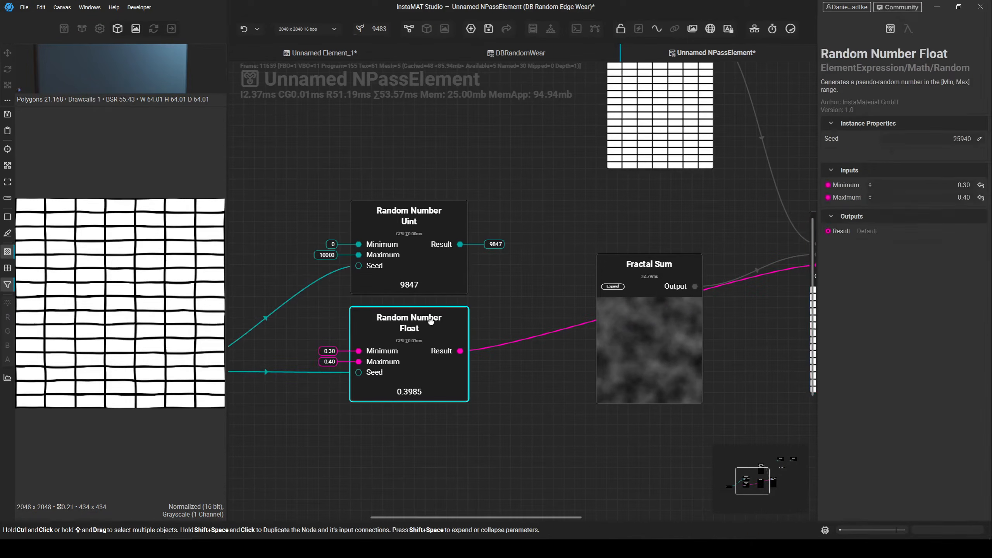
{"action": "left_click", "coordinate": [964, 173]}
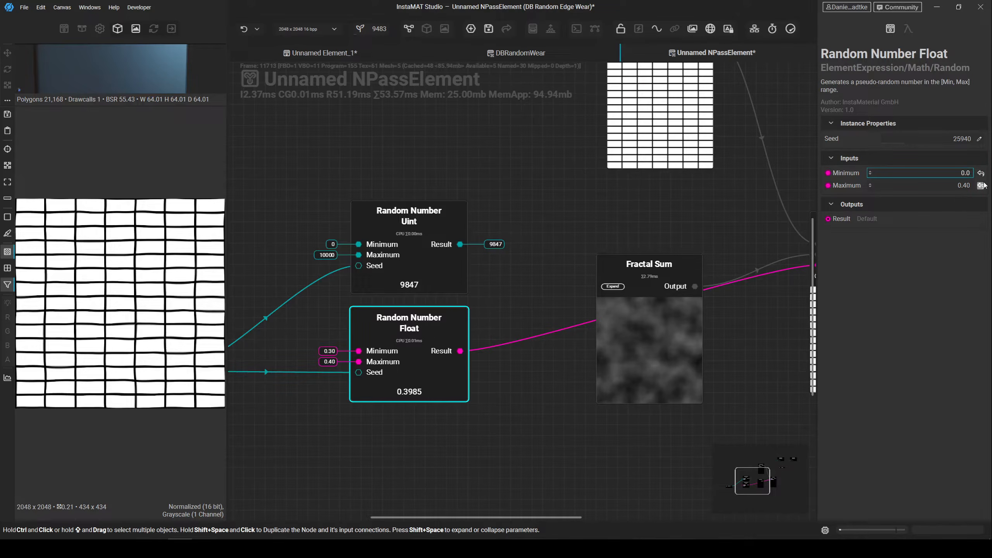
{"action": "type", "text": "0.01"}
{"action": "double_click", "coordinate": [971, 186]}
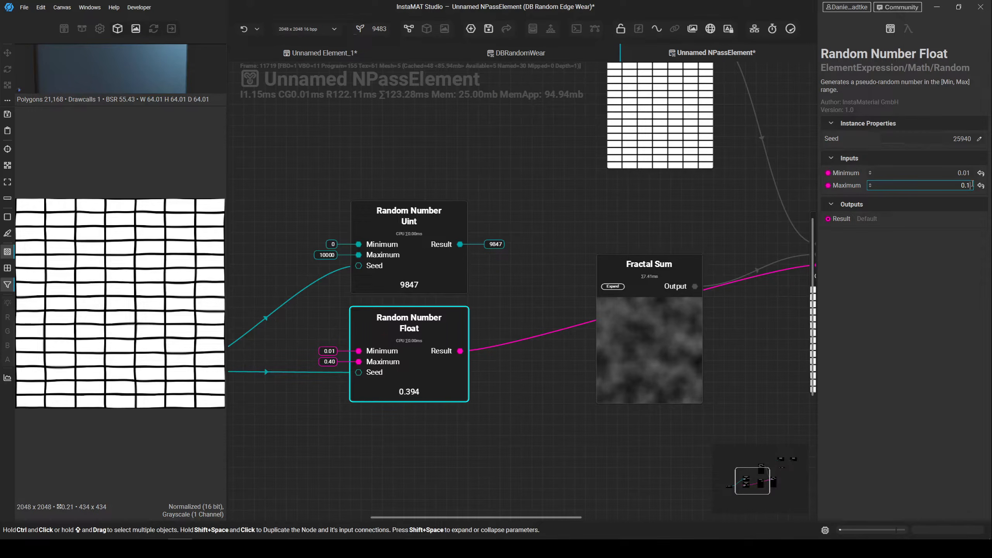
{"action": "type", "text": "0.1"}
{"action": "key", "text": "Return"}
{"action": "scroll", "coordinate": [140, 269], "scroll_direction": "up", "scroll_amount": 4}
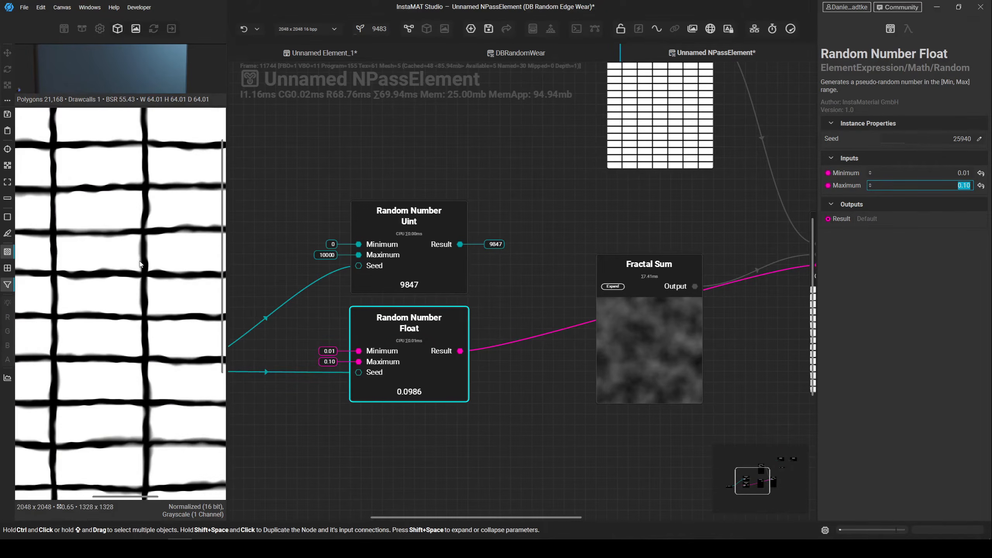
{"action": "left_click_drag", "start_coordinate": [335, 173], "coordinate": [404, 190]}
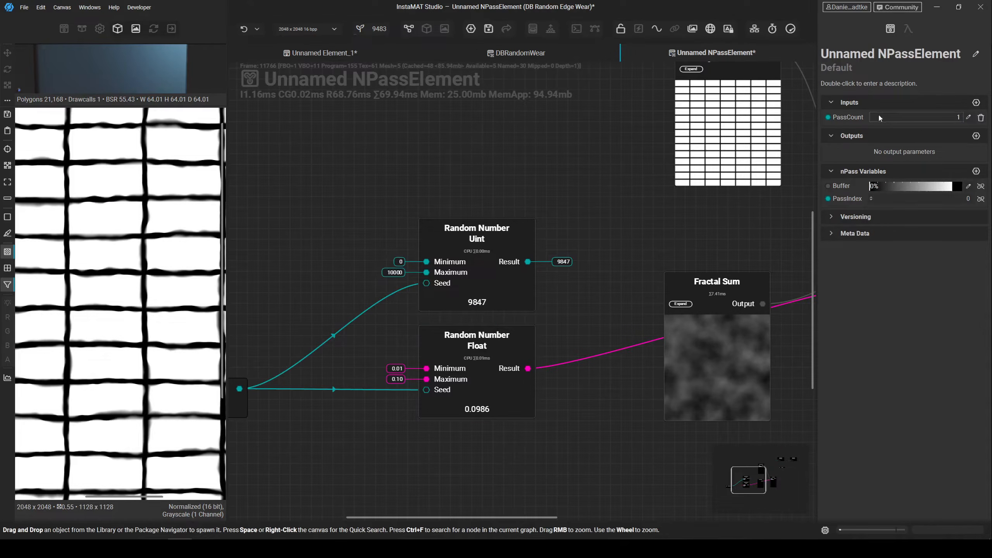
{"action": "left_click_drag", "start_coordinate": [890, 122], "coordinate": [860, 121]}
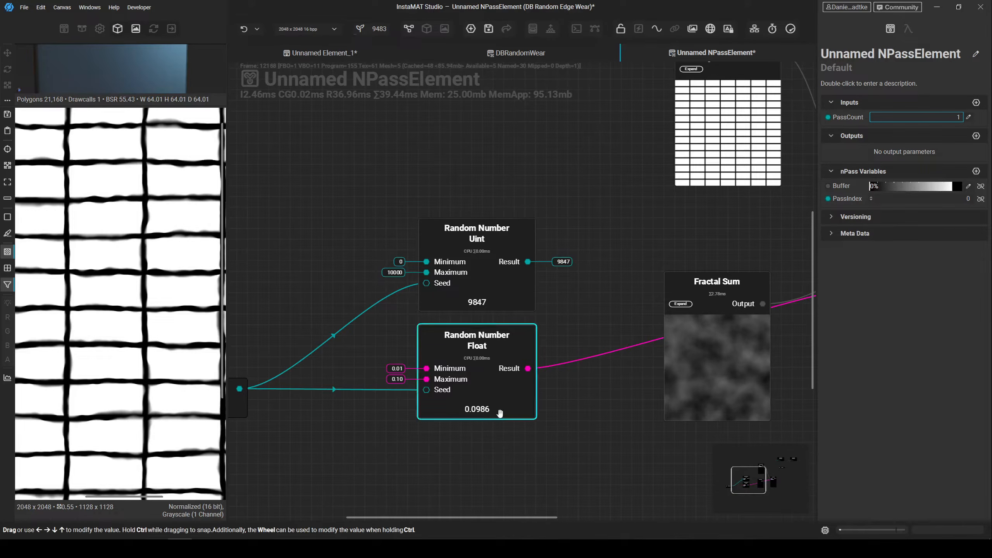
- Move the Fractal Sum node up so its output lines up with the Slope Blur's Height input
{"action": "scroll", "coordinate": [590, 420], "scroll_direction": "down", "scroll_amount": 2}
{"action": "middle_click_drag", "start_coordinate": [589, 421], "coordinate": [548, 386]}
{"action": "left_click", "coordinate": [646, 398]}
{"action": "left_click_drag", "start_coordinate": [646, 398], "coordinate": [656, 325]}
{"action": "middle_click_drag", "start_coordinate": [759, 386], "coordinate": [659, 363]}
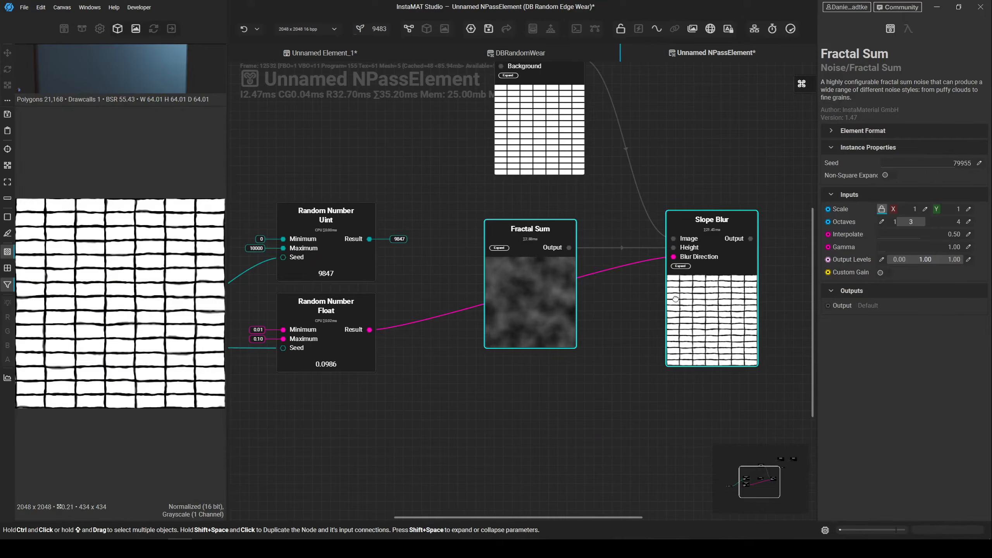
- Try out the Slope Blur's Intensity, leave it at 0 %, and expand the node to expose all its inputs
{"action": "left_click", "coordinate": [676, 299]}
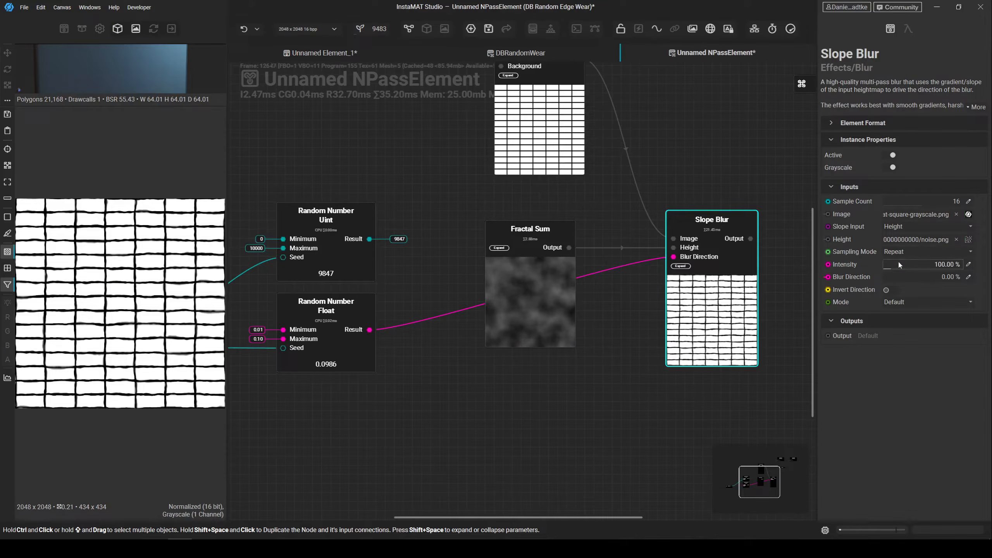
{"action": "mouse_move", "coordinate": [893, 263]}
{"action": "left_mouse_down"}
{"action": "mouse_move", "coordinate": [954, 260]}
{"action": "mouse_move", "coordinate": [893, 259]}
{"action": "left_mouse_up"}
{"action": "left_click_drag", "start_coordinate": [940, 254], "coordinate": [859, 265]}
{"action": "left_click", "coordinate": [681, 266]}
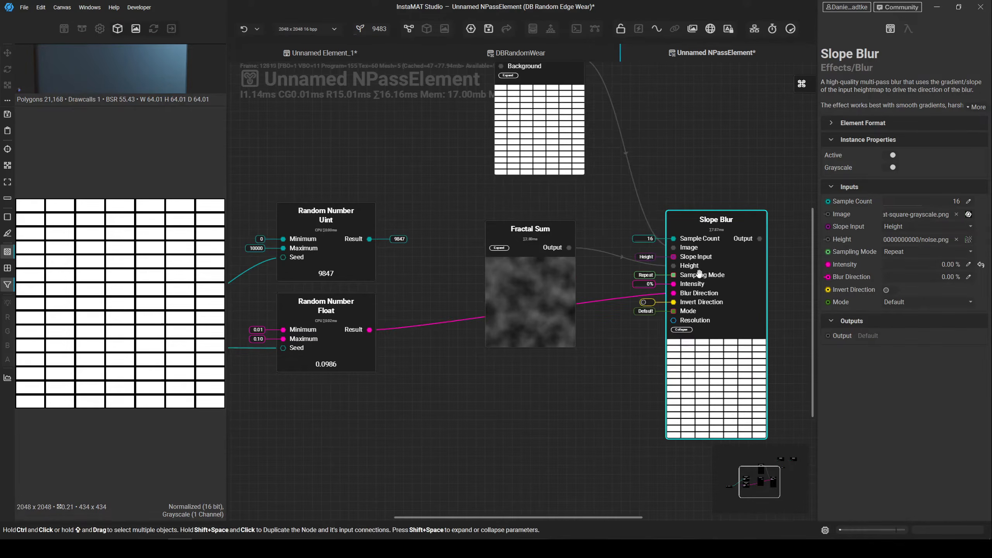
- Duplicate the Random Number Float node with its Seed connection and connect the copy's Result to the Slope Blur's Intensity
{"action": "middle_click_drag", "start_coordinate": [306, 356], "coordinate": [397, 315]}
{"action": "left_click", "coordinate": [397, 315]}
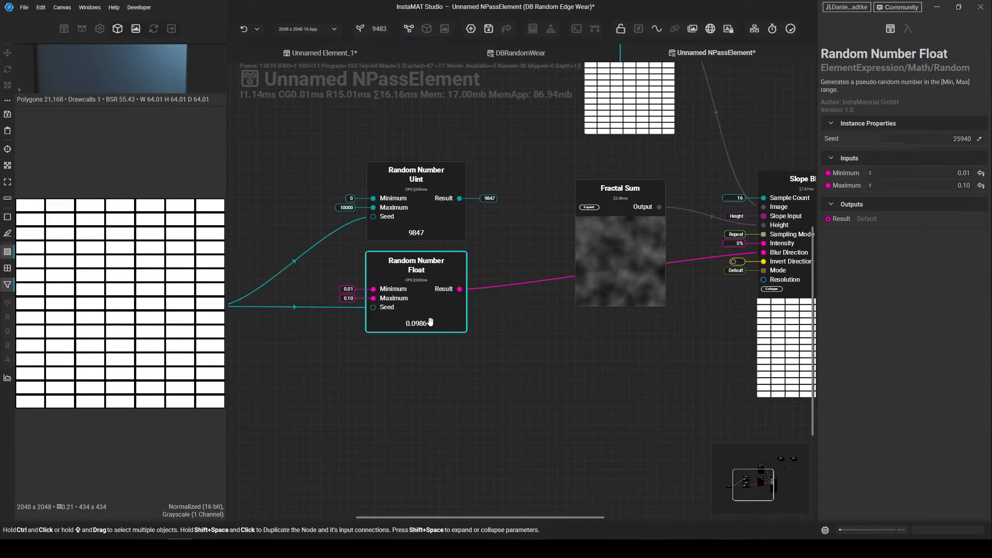
{"action": "left_click_drag", "start_coordinate": [426, 286], "coordinate": [424, 378], "text": "alt"}
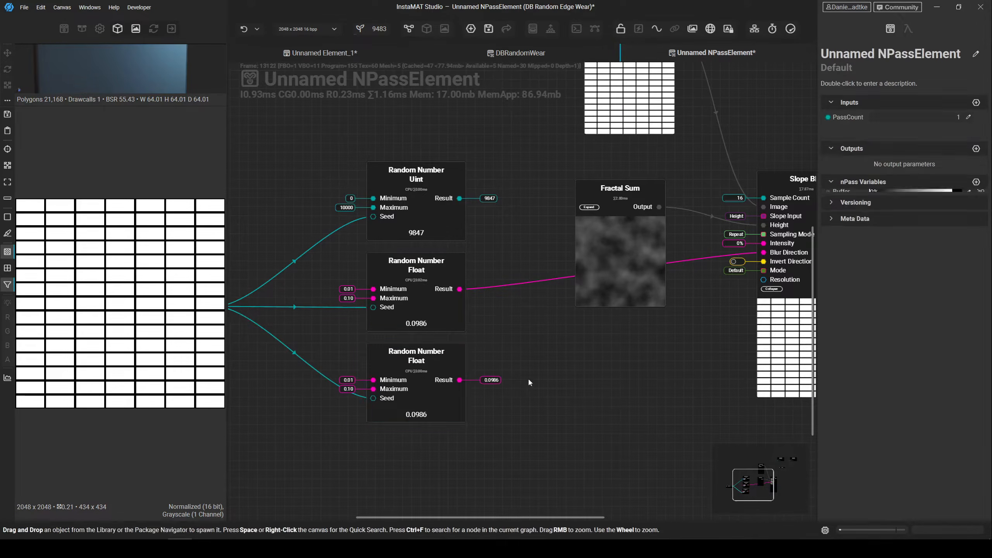
{"action": "middle_click_drag", "start_coordinate": [485, 366], "coordinate": [429, 386]}
{"action": "left_click_drag", "start_coordinate": [441, 385], "coordinate": [745, 248]}
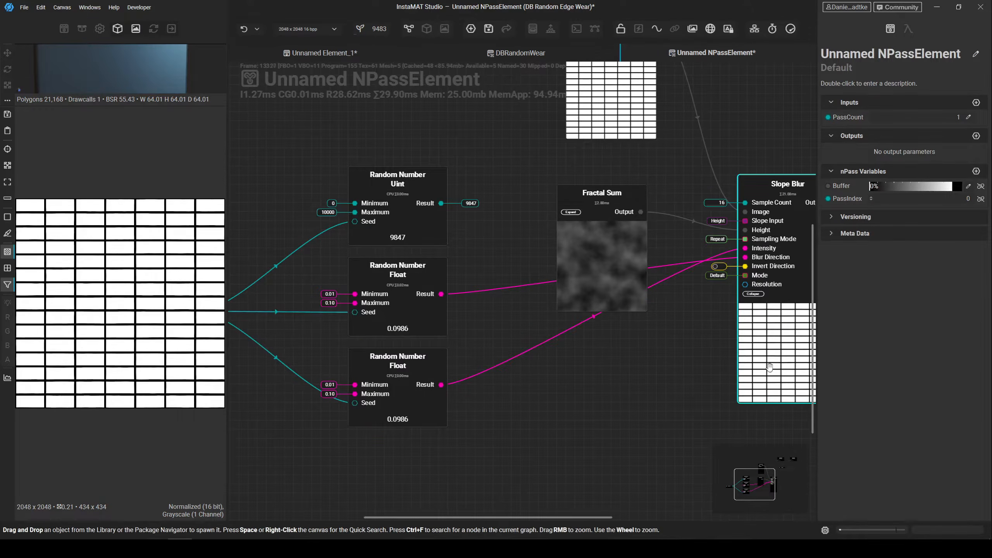
{"action": "scroll", "coordinate": [119, 319], "scroll_direction": "up", "scroll_amount": 2}
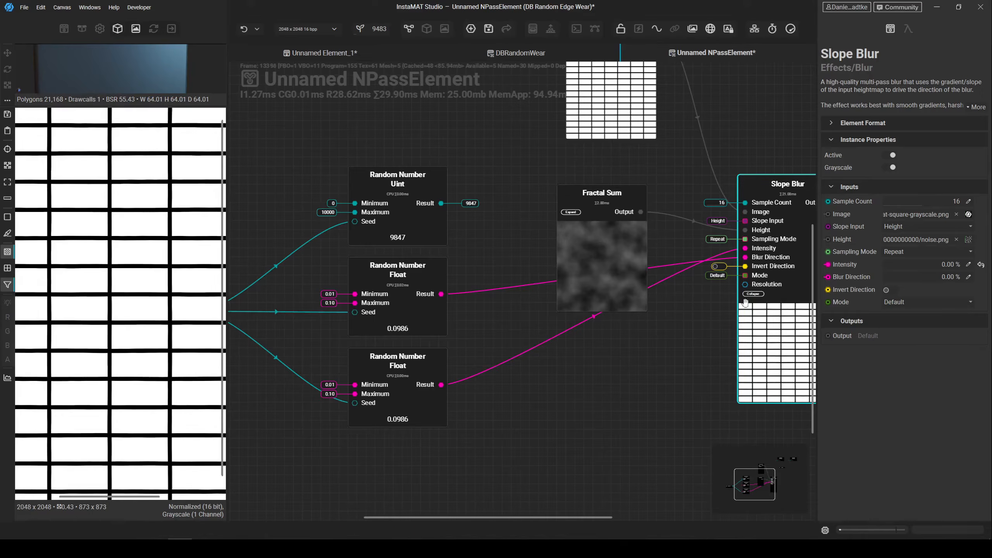
- Set the lower Random Number Float's Minimum to 0.06 and Maximum to 0.40, and test different PassCount values, ending at 1
{"action": "left_click", "coordinate": [795, 130]}
{"action": "left_click", "coordinate": [879, 117]}
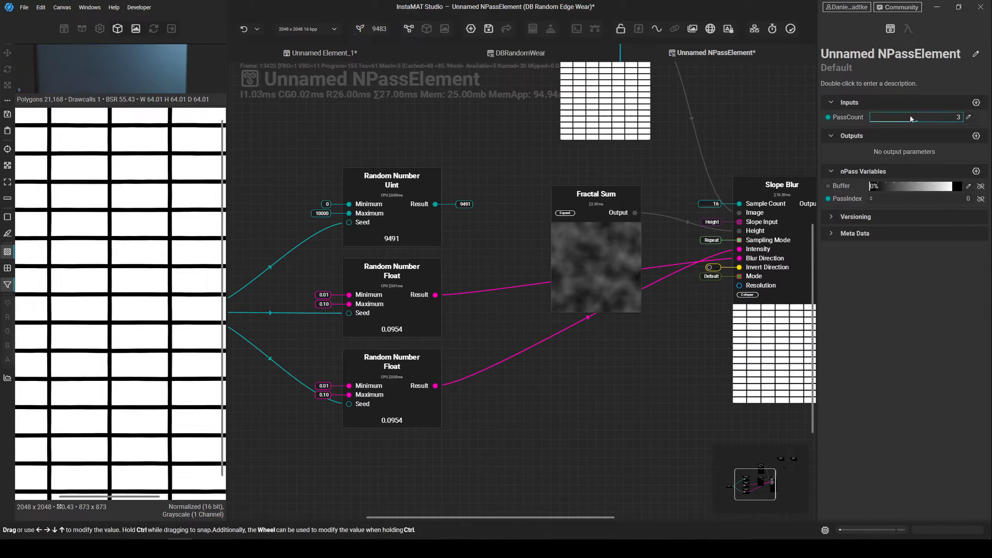
{"action": "left_click", "coordinate": [409, 413]}
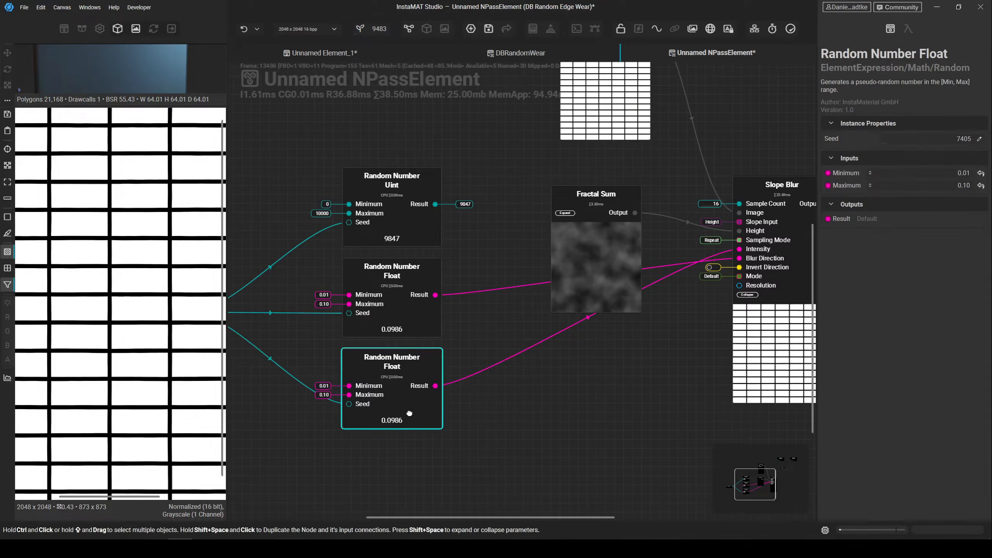
{"action": "double_click", "coordinate": [965, 186]}
{"action": "double_click", "coordinate": [965, 173]}
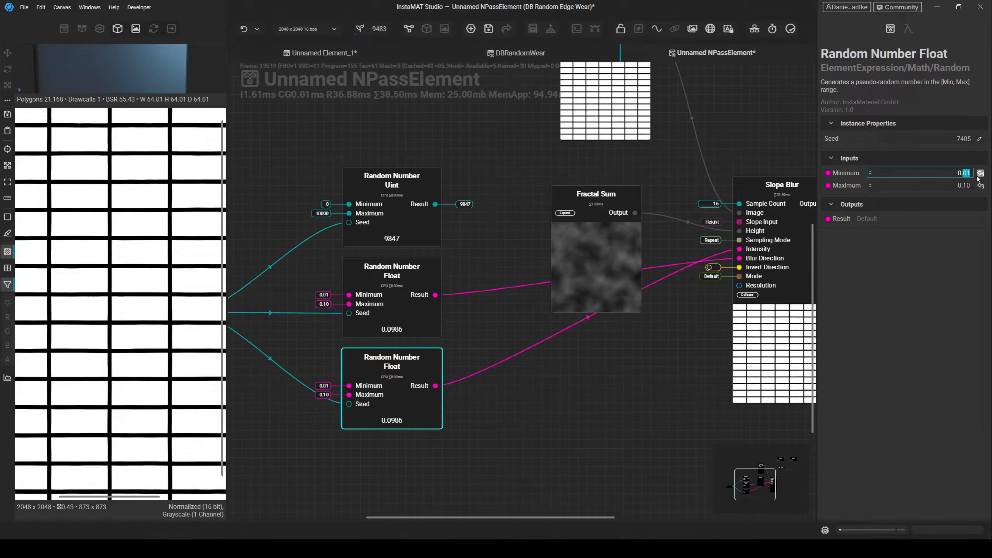
{"action": "key", "text": "Return"}
{"action": "left_click_drag", "start_coordinate": [966, 185], "coordinate": [971, 185]}
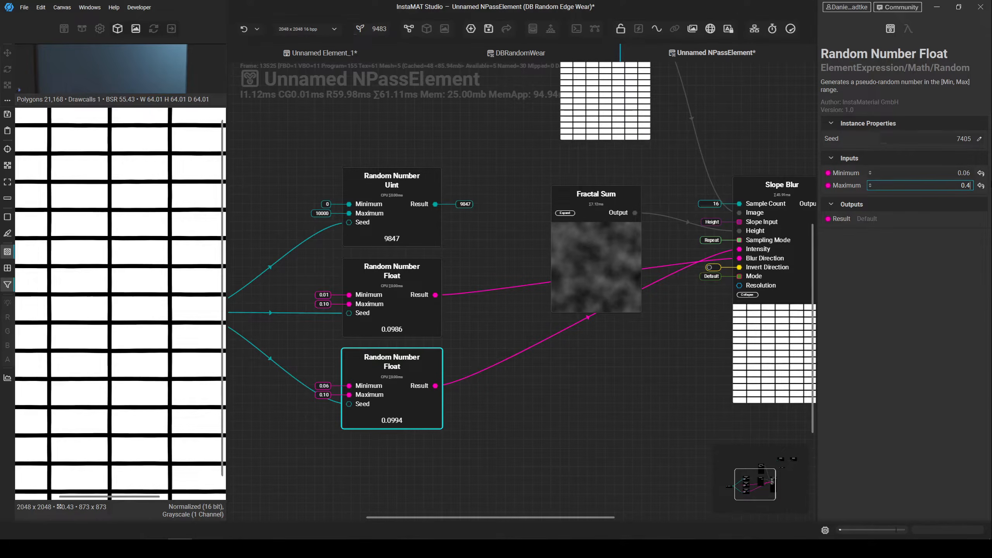
{"action": "key", "text": "Return"}
{"action": "key", "text": "Escape"}
{"action": "left_click_drag", "start_coordinate": [879, 116], "coordinate": [934, 145]}
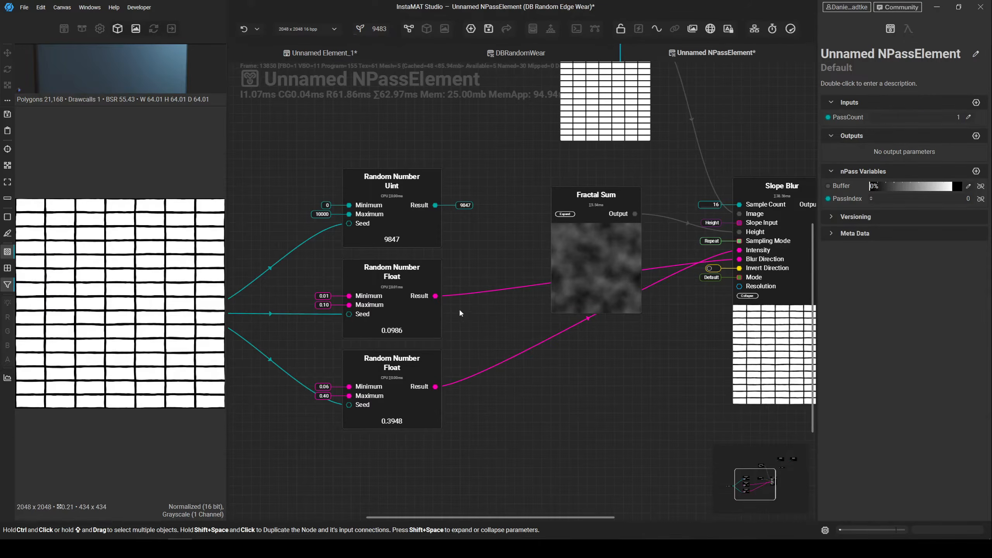
- Set the lower Random Number Float's Minimum to 0.01 and check the brick pattern's edges up close with PassCount at 1
{"action": "left_click", "coordinate": [407, 319]}
{"action": "left_click", "coordinate": [402, 421], "text": "ctrl"}
{"action": "left_click", "coordinate": [402, 421]}
{"action": "left_click_drag", "start_coordinate": [962, 172], "coordinate": [987, 172]}
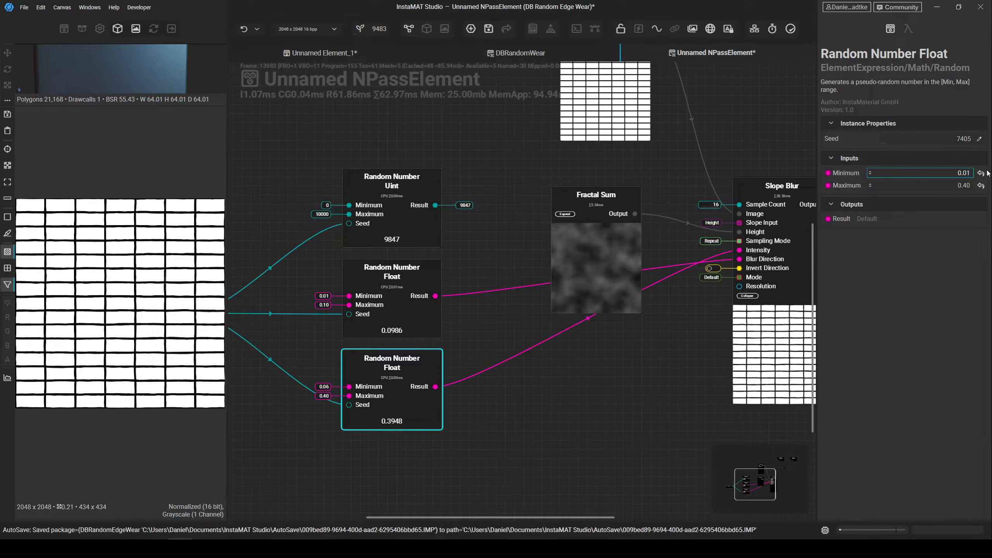
{"action": "type", "text": "01"}
{"action": "key", "text": "Return"}
{"action": "scroll", "coordinate": [133, 254], "scroll_direction": "up", "scroll_amount": 4}
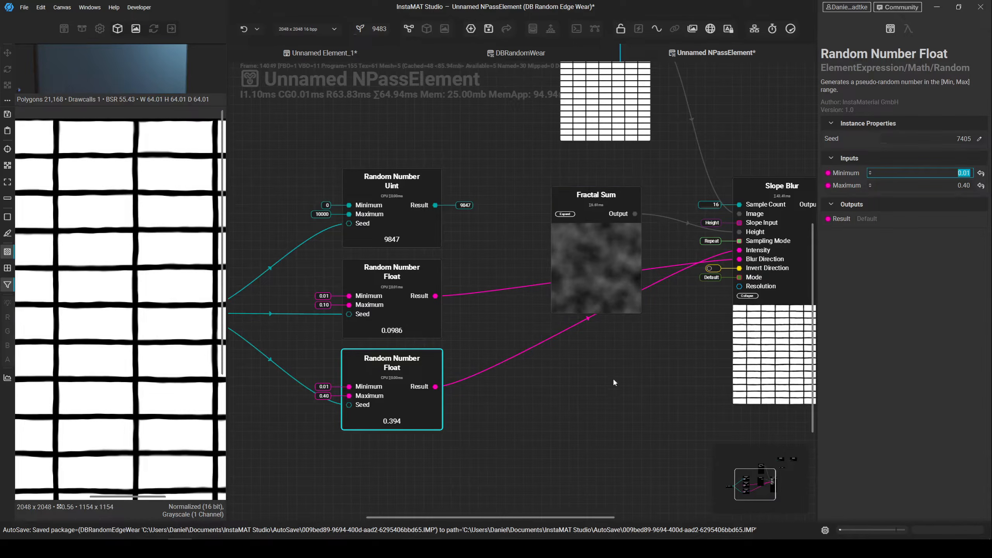
{"action": "key", "text": "Escape"}
{"action": "left_click_drag", "start_coordinate": [906, 115], "coordinate": [807, 108]}
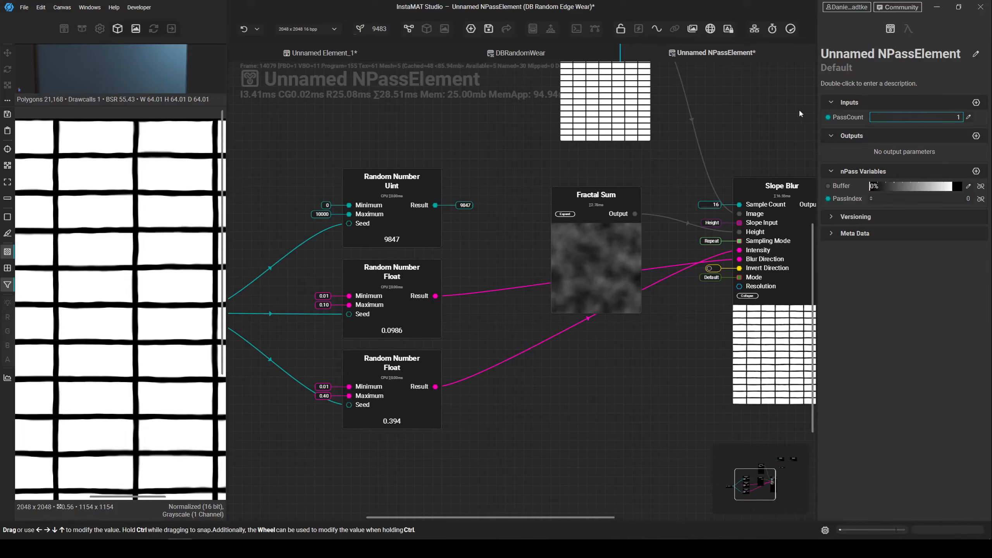
- Move the Fractal Sum node down, clear of the two connections running into the Slope Blur
{"action": "scroll", "coordinate": [586, 313], "scroll_direction": "down", "scroll_amount": 2}
{"action": "left_click_drag", "start_coordinate": [554, 213], "coordinate": [556, 365]}
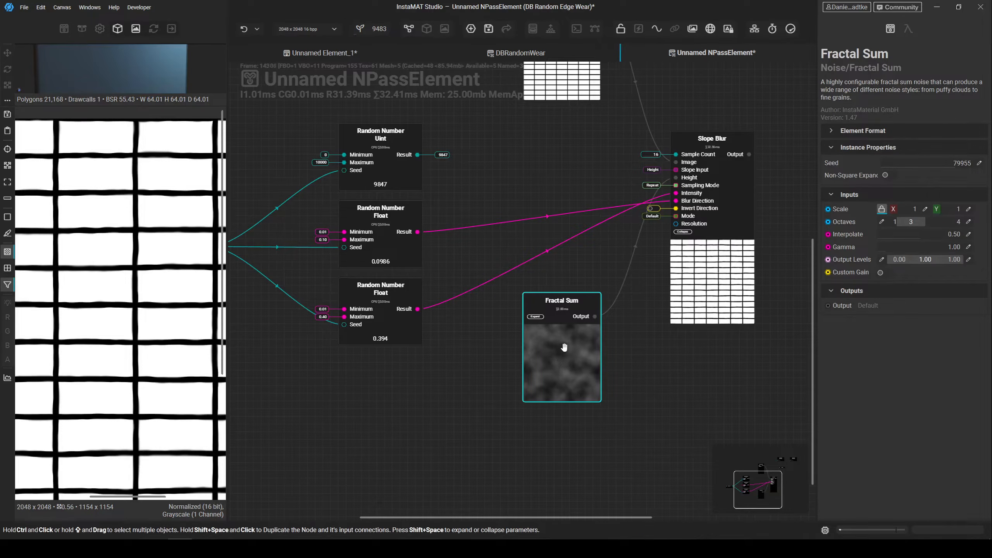
{"action": "scroll", "coordinate": [564, 344], "scroll_direction": "up", "scroll_amount": 2}
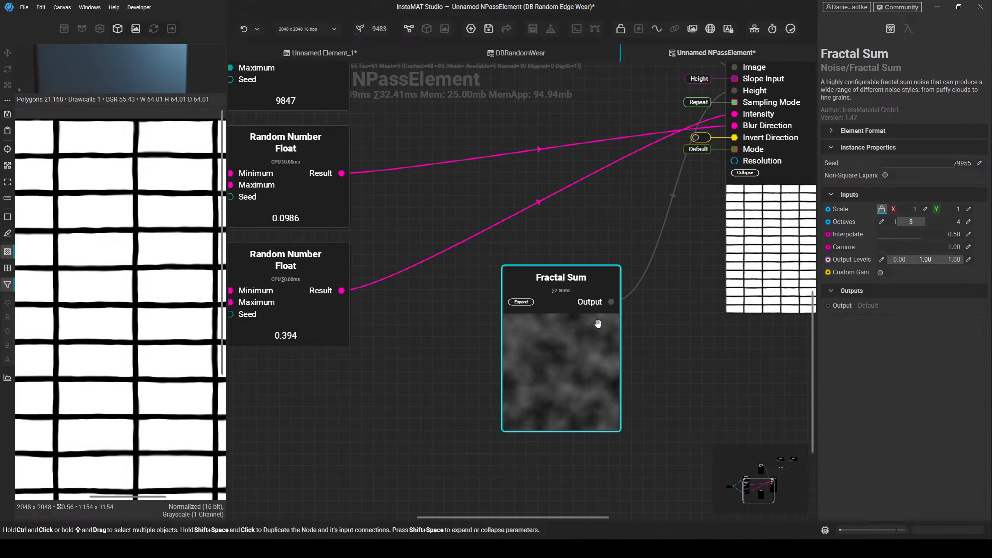
- Tune the Fractal Sum: Gamma 2.12, Custom Gain enabled, Frequency Gain 0.84 and Interpolate 0.62, with Scale at 1
{"action": "left_click", "coordinate": [523, 303]}
{"action": "left_click", "coordinate": [889, 249]}
{"action": "type", "text": "2.12"}
{"action": "key", "text": "Return"}
{"action": "left_click", "coordinate": [882, 272]}
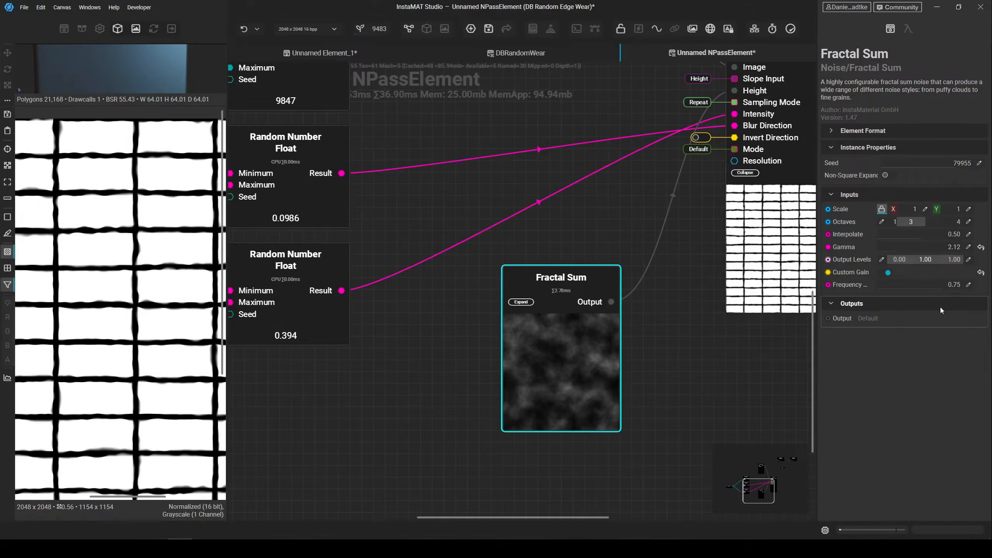
{"action": "left_click_drag", "start_coordinate": [950, 285], "coordinate": [948, 286]}
{"action": "left_click_drag", "start_coordinate": [916, 234], "coordinate": [923, 234]}
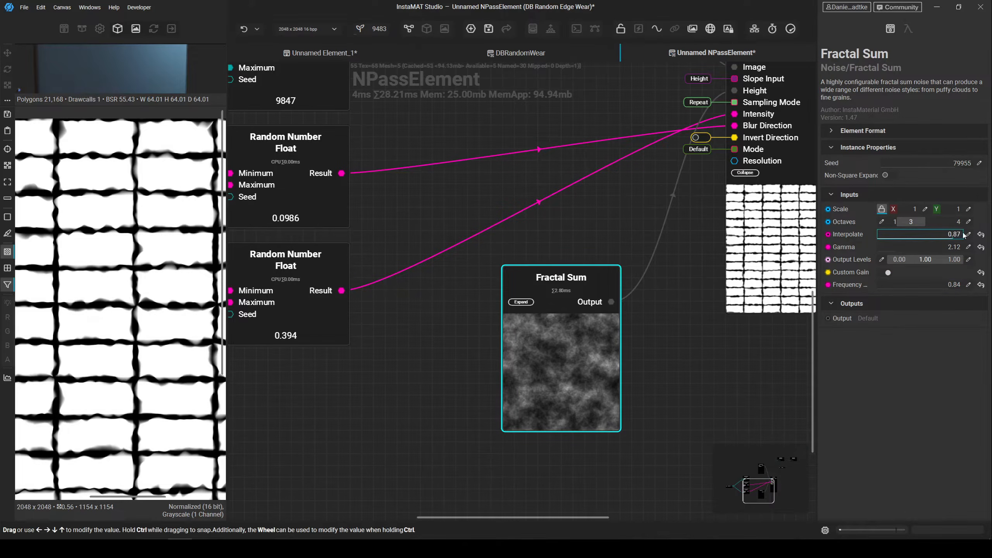
{"action": "left_click", "coordinate": [902, 234]}
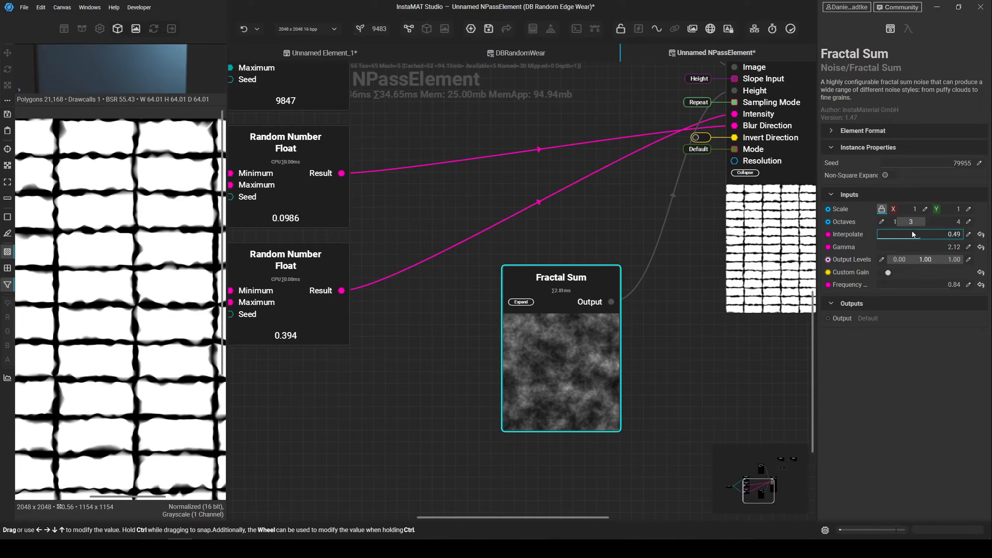
{"action": "left_click_drag", "start_coordinate": [916, 235], "coordinate": [896, 214]}
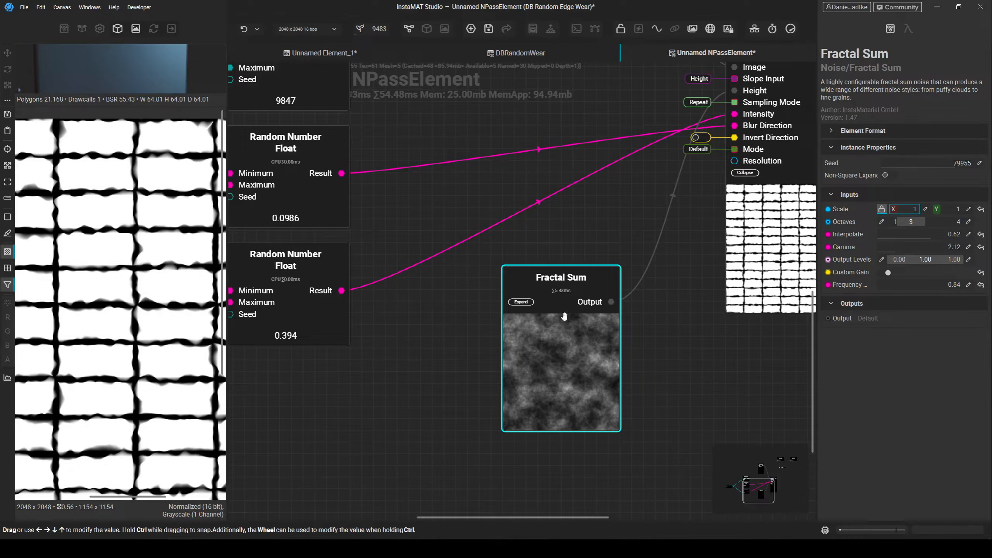
- Expand the Fractal Sum node to expose all its inputs and add a Make UVec2 node beside it
{"action": "left_click", "coordinate": [522, 302]}
{"action": "middle_click_drag", "start_coordinate": [482, 352], "coordinate": [598, 324]}
{"action": "scroll", "coordinate": [531, 343], "scroll_direction": "down", "scroll_amount": 2}
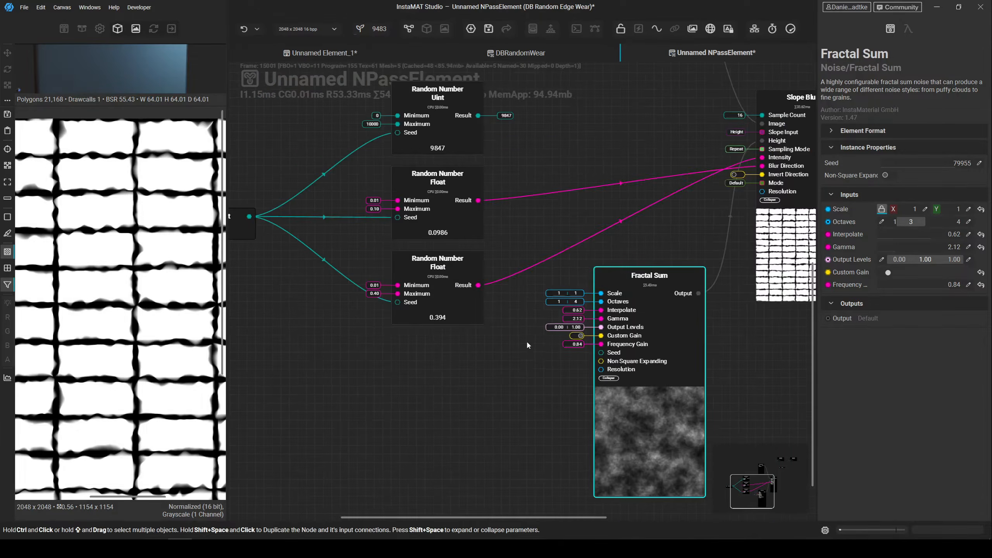
{"action": "left_click", "coordinate": [529, 344]}
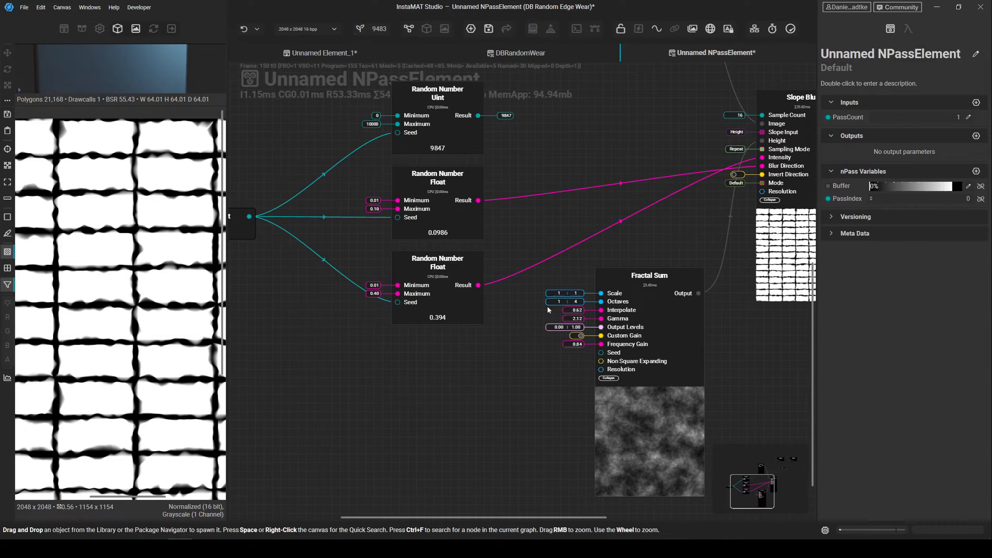
{"action": "scroll", "coordinate": [591, 296], "scroll_direction": "up", "scroll_amount": 1}
{"action": "right_click", "coordinate": [486, 344]}
{"action": "type", "text": "make"}
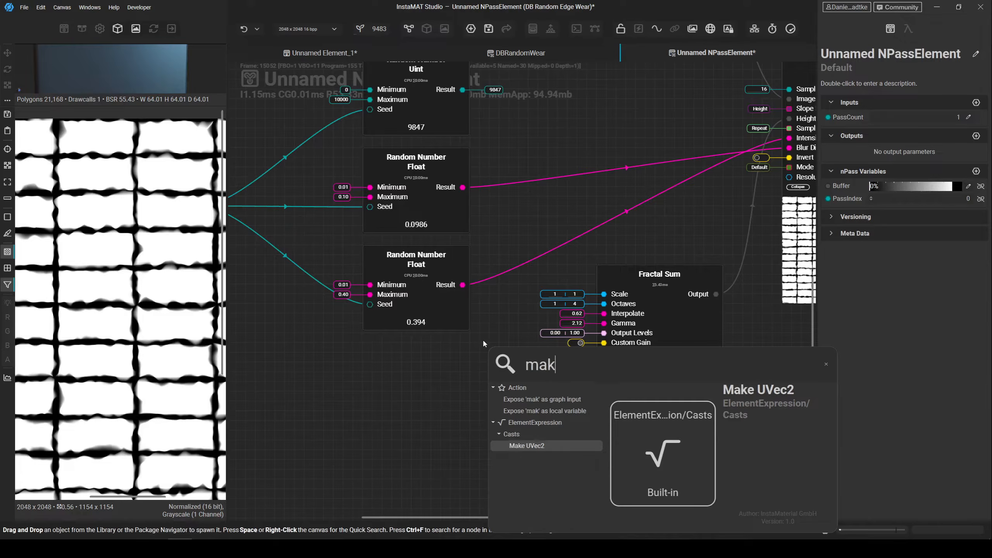
{"action": "key", "text": "Return"}
{"action": "left_click_drag", "start_coordinate": [528, 368], "coordinate": [420, 378]}
- Move the Random Number Uint beside Make UVec2, connect its Result to X and Y, and feed the vector into Fractal Sum's Scale
{"action": "scroll", "coordinate": [448, 381], "scroll_direction": "down", "scroll_amount": 2}
{"action": "left_click_drag", "start_coordinate": [426, 164], "coordinate": [297, 394]}
{"action": "scroll", "coordinate": [300, 395], "scroll_direction": "up", "scroll_amount": 2}
{"action": "left_click_drag", "start_coordinate": [425, 387], "coordinate": [475, 386]}
{"action": "left_click", "coordinate": [321, 411]}
{"action": "left_click_drag", "start_coordinate": [320, 411], "coordinate": [422, 369]}
{"action": "scroll", "coordinate": [439, 415], "scroll_direction": "down", "scroll_amount": 2}
{"action": "middle_click_drag", "start_coordinate": [439, 414], "coordinate": [525, 406]}
{"action": "middle_click_drag", "start_coordinate": [617, 402], "coordinate": [555, 406]}
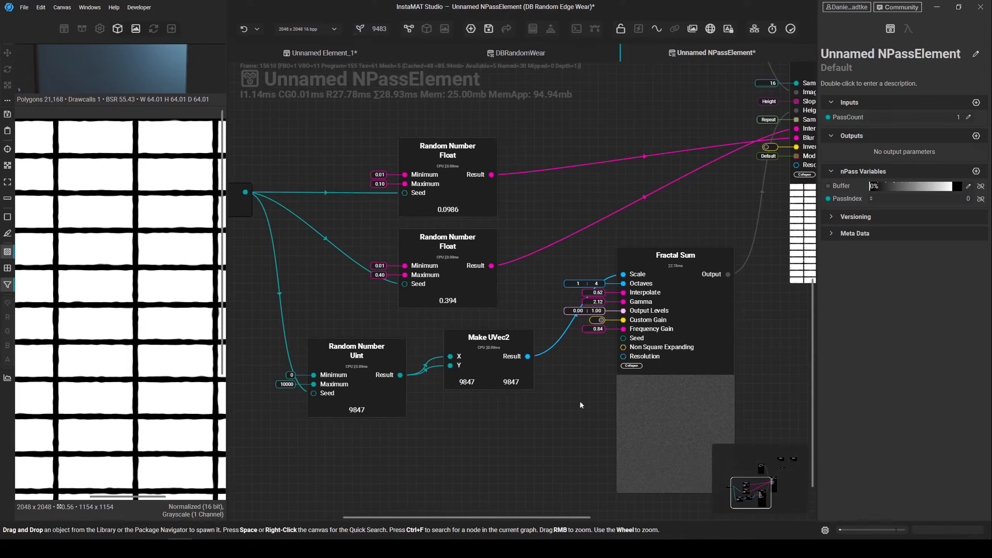
- Set the Random Number Uint's Minimum to 1 and Maximum to 4
{"action": "left_click", "coordinate": [635, 399]}
{"action": "scroll", "coordinate": [385, 402], "scroll_direction": "up", "scroll_amount": 2}
{"action": "scroll", "coordinate": [385, 402], "scroll_direction": "up", "scroll_amount": 2}
{"action": "left_click", "coordinate": [351, 385]}
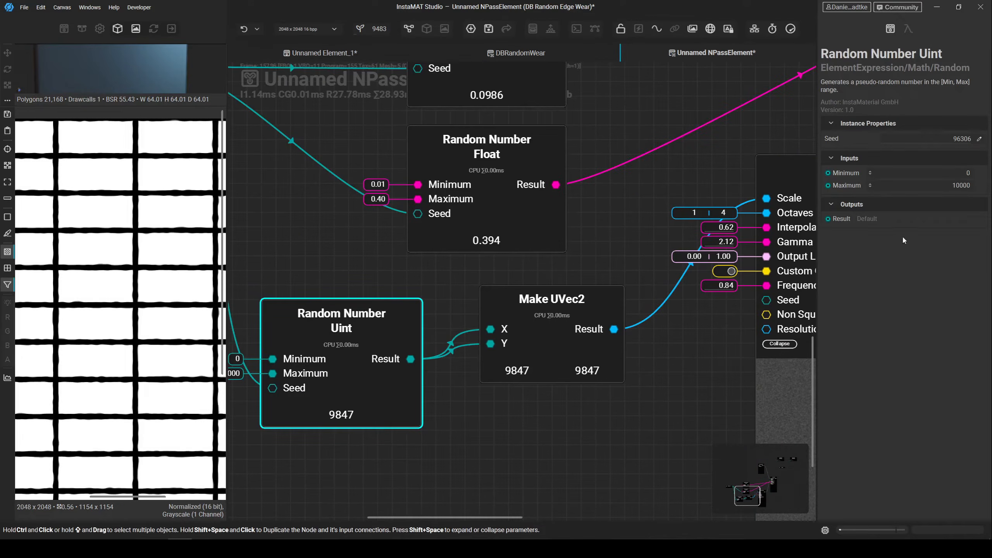
{"action": "left_click", "coordinate": [933, 173]}
{"action": "type", "text": "1"}
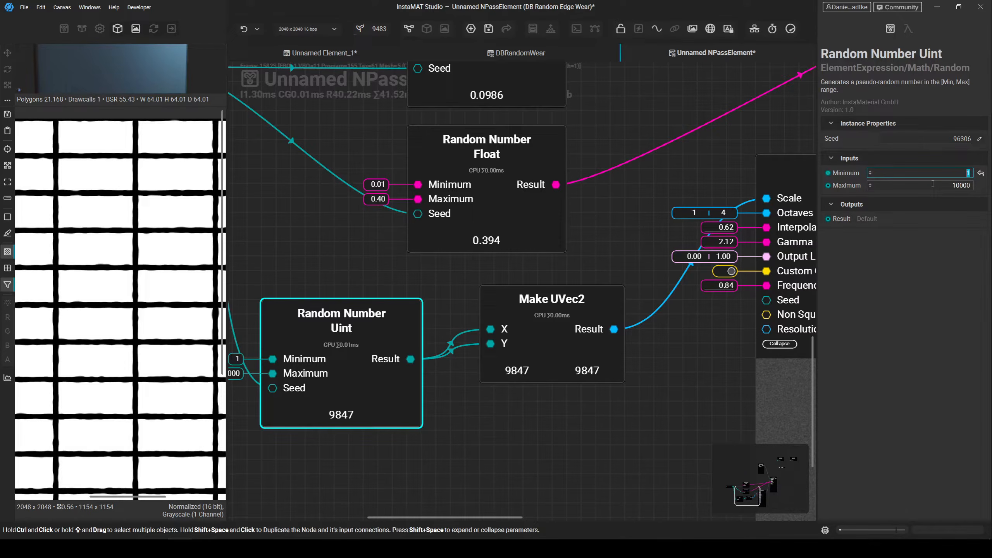
{"action": "key", "text": "Tab"}
{"action": "type", "text": "4"}
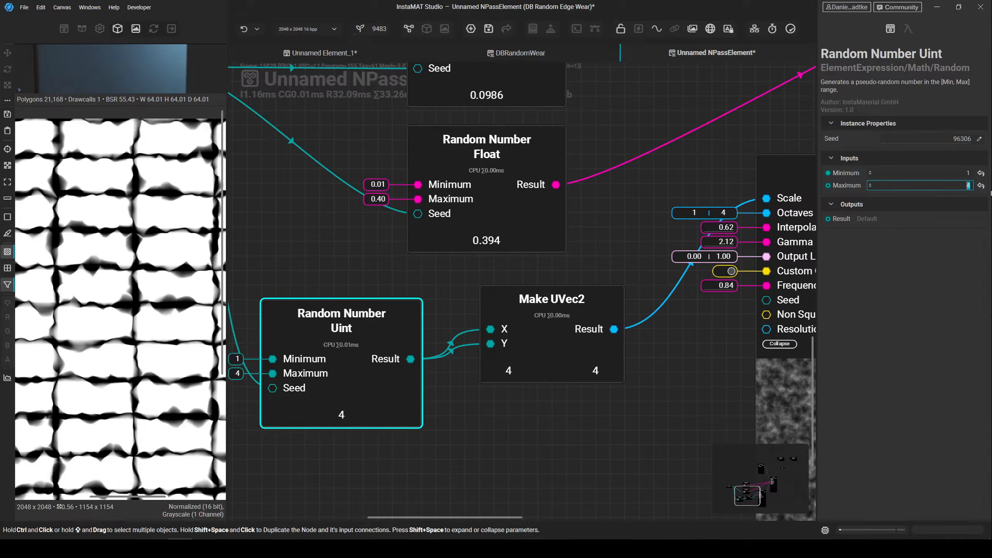
- Test different PassCount values to see how the randomized noise scale affects the brick edges
{"action": "scroll", "coordinate": [612, 360], "scroll_direction": "down", "scroll_amount": 2}
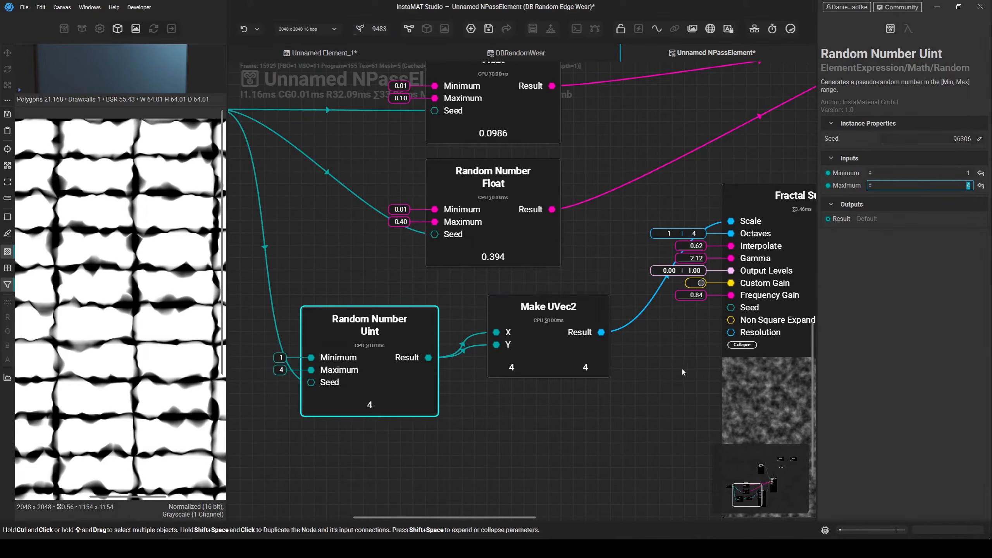
{"action": "scroll", "coordinate": [628, 370], "scroll_direction": "down", "scroll_amount": 1}
{"action": "left_click", "coordinate": [629, 374]}
{"action": "left_click", "coordinate": [958, 118]}
{"action": "type", "text": "5"}
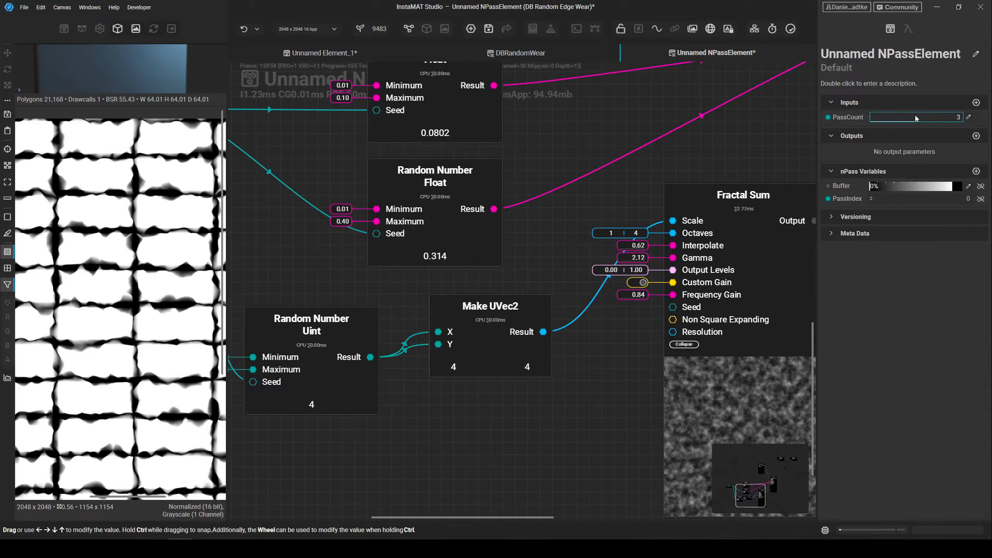
{"action": "left_click_drag", "start_coordinate": [928, 123], "coordinate": [923, 125]}
{"action": "left_click_drag", "start_coordinate": [922, 123], "coordinate": [944, 121]}
{"action": "left_click_drag", "start_coordinate": [957, 122], "coordinate": [921, 127]}
- Try another Minimum on the Random Number Uint with PassCount 4, and return the Minimum to 1
{"action": "left_click", "coordinate": [348, 398]}
{"action": "left_click", "coordinate": [965, 173]}
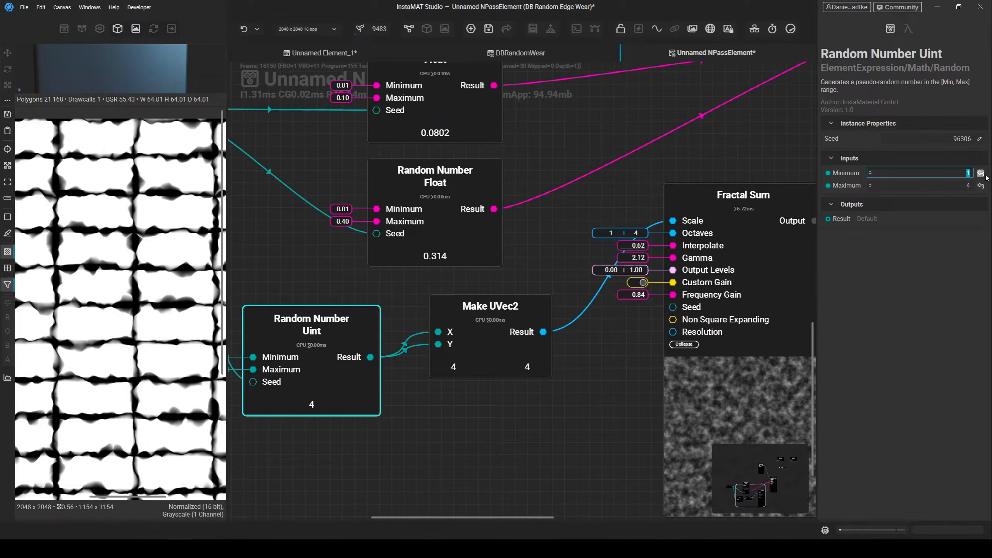
{"action": "left_click", "coordinate": [502, 292]}
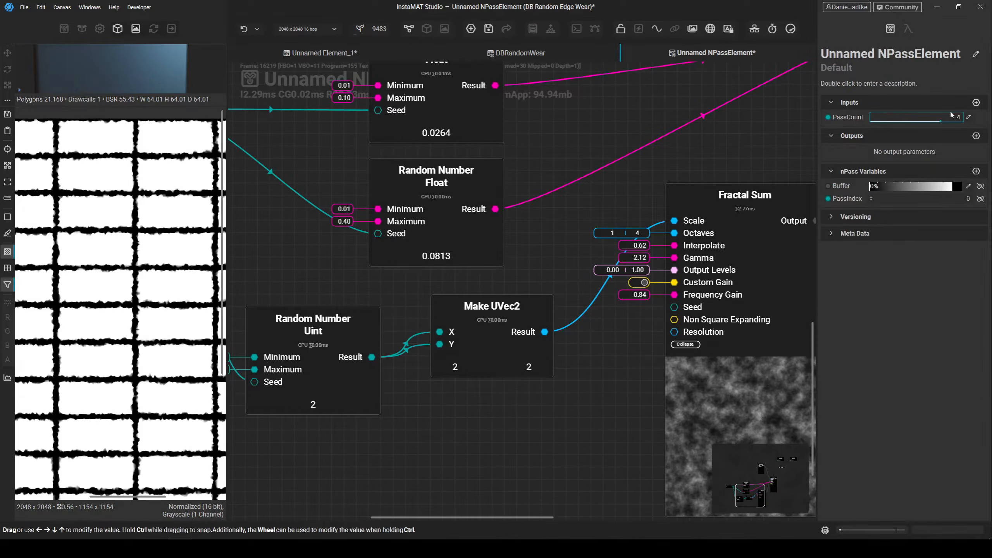
{"action": "left_click", "coordinate": [312, 325]}
{"action": "left_click", "coordinate": [965, 172]}
{"action": "type", "text": "1"}
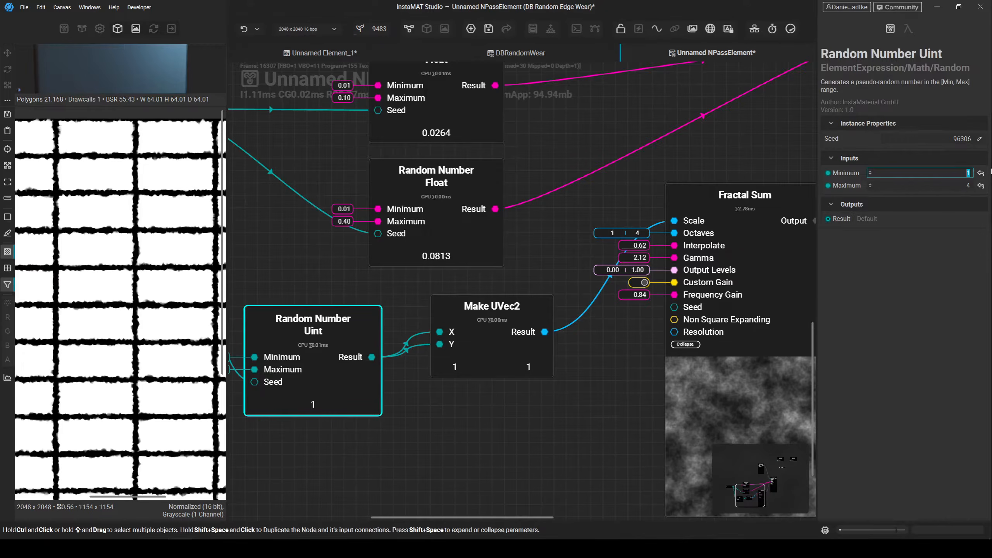
- Try the Random Number Uint's Minimum at 4, and change the range to Minimum 2 and Maximum 6
{"action": "left_click", "coordinate": [969, 185]}
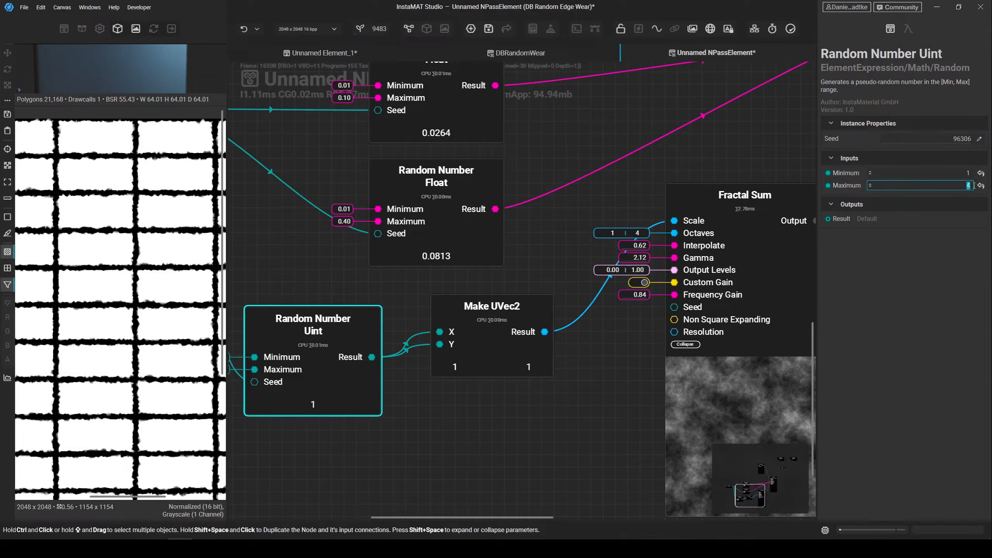
{"action": "left_click", "coordinate": [972, 173]}
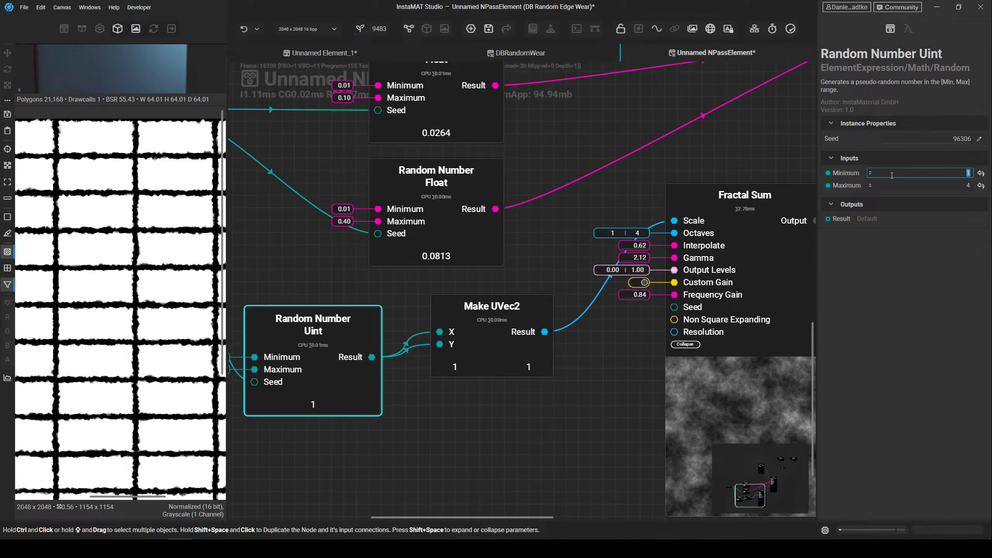
{"action": "type", "text": "4"}
{"action": "key", "text": "Tab"}
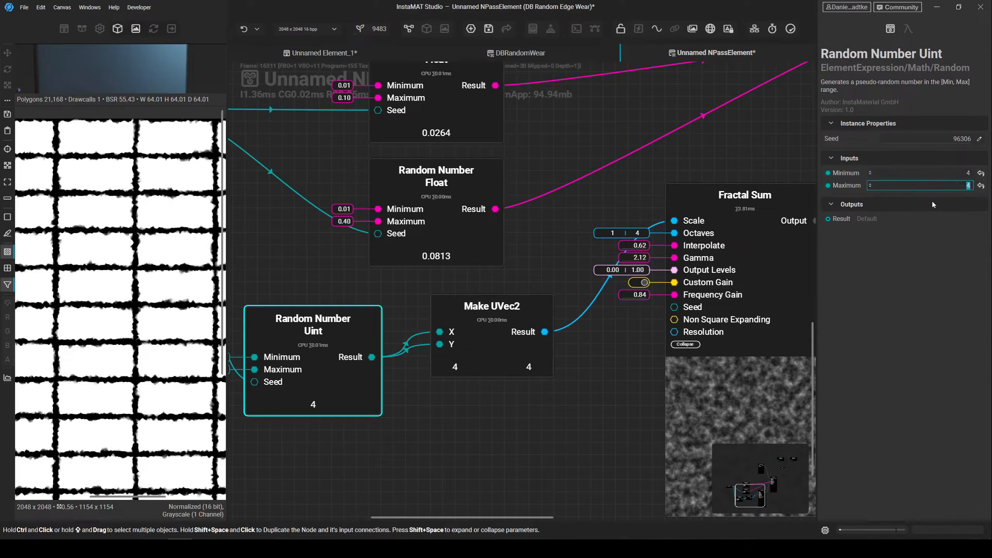
{"action": "key", "text": "shift+Tab"}
{"action": "type", "text": "2"}
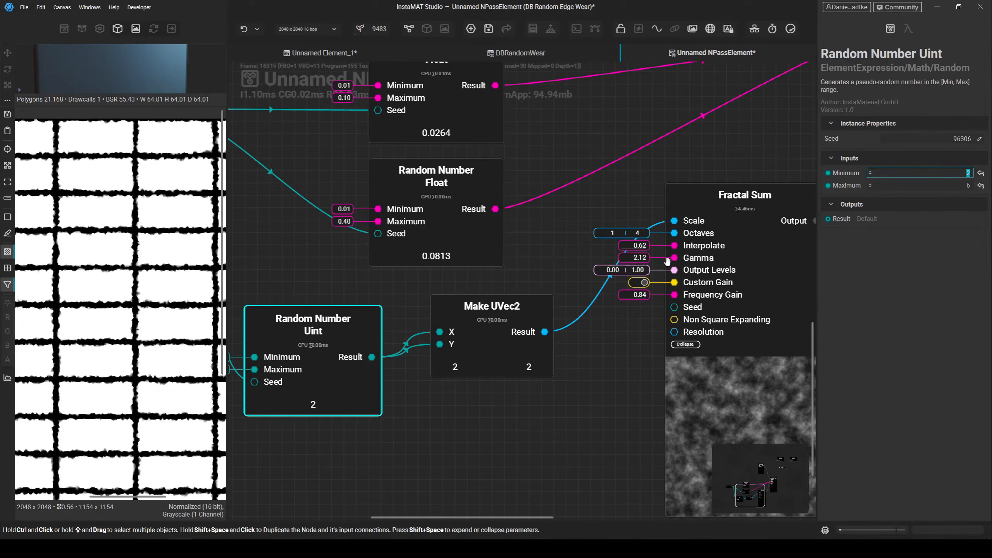
- Set PassCount to 1 and narrow the Random Number Uint's range to Minimum 1 and Maximum 3
{"action": "left_click", "coordinate": [596, 399]}
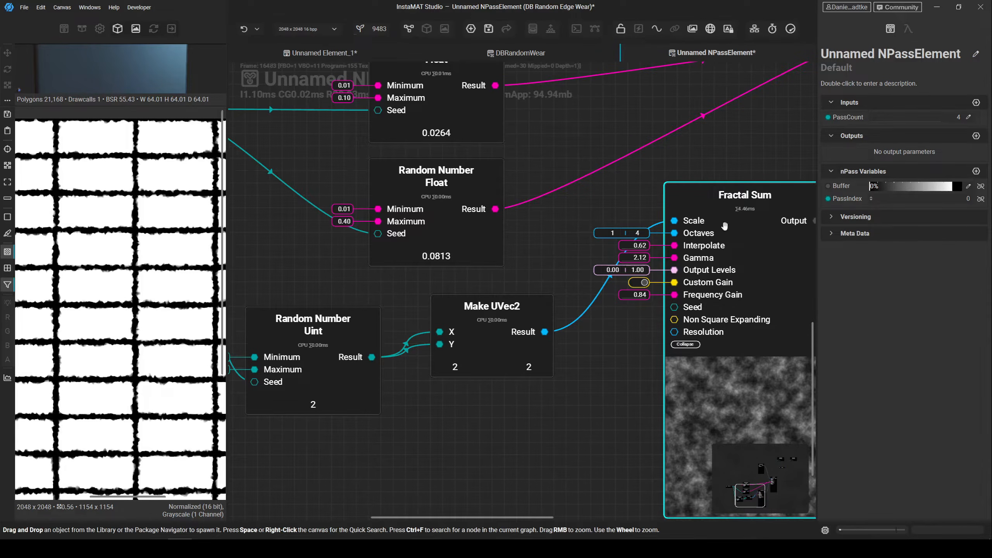
{"action": "left_click_drag", "start_coordinate": [926, 121], "coordinate": [882, 132]}
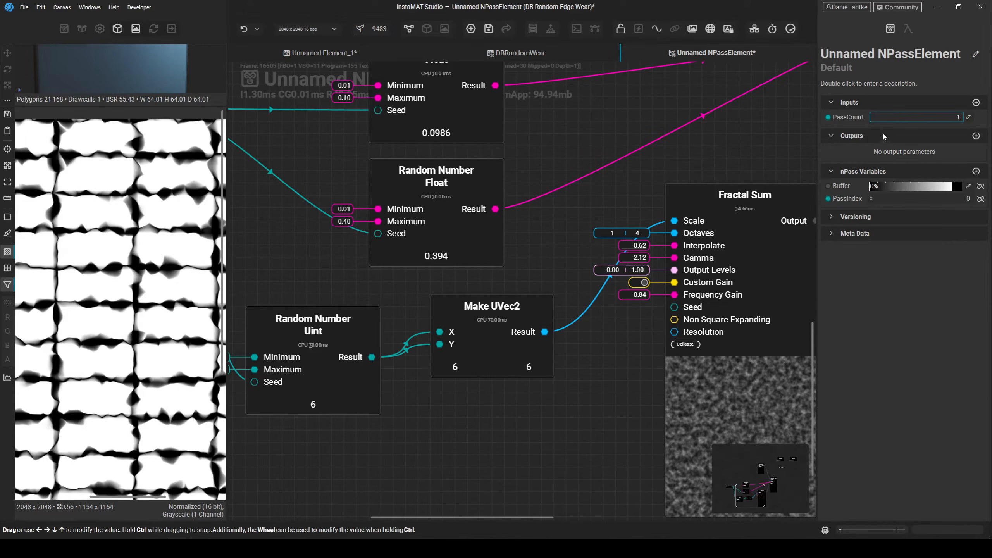
{"action": "left_click", "coordinate": [325, 407]}
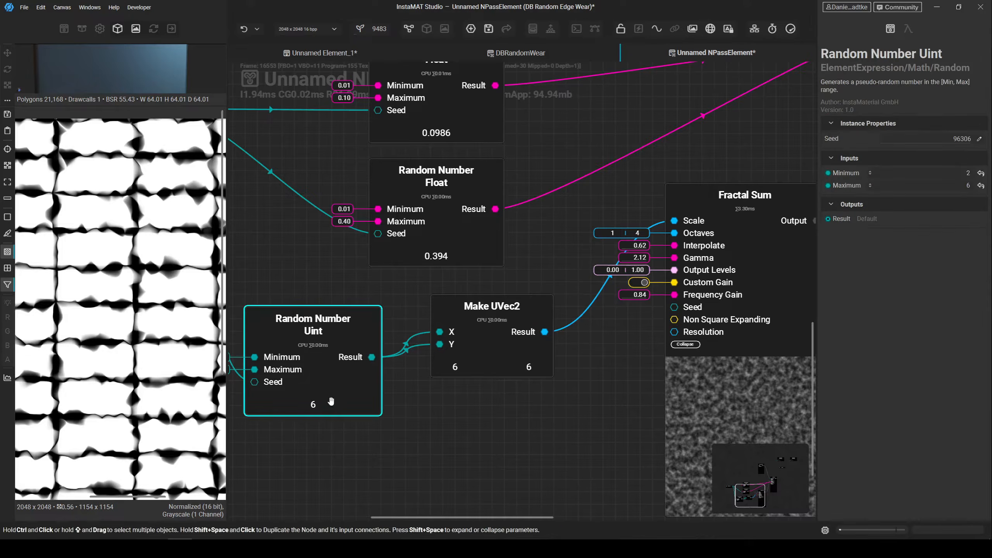
{"action": "left_click", "coordinate": [957, 189]}
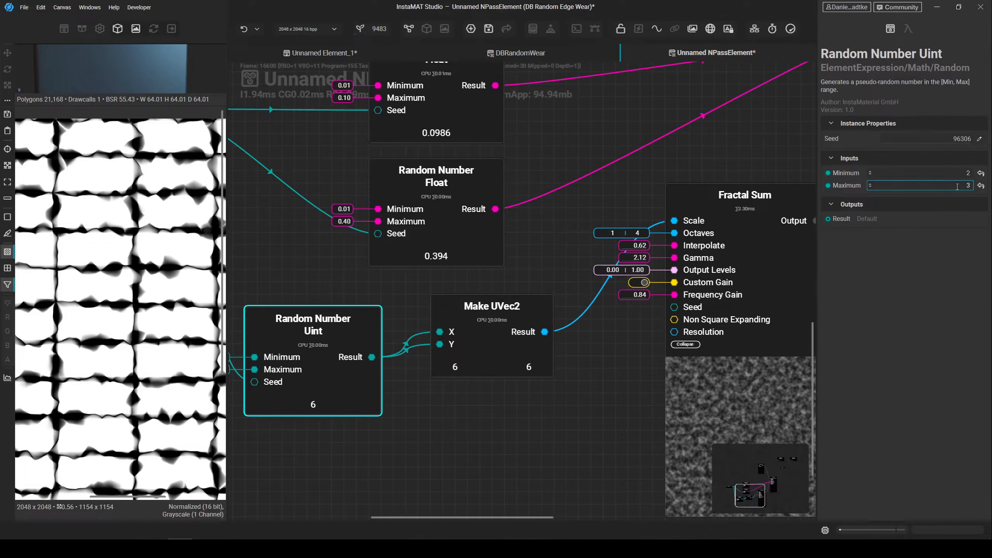
{"action": "type", "text": "3"}
{"action": "key", "text": "shift+Tab"}
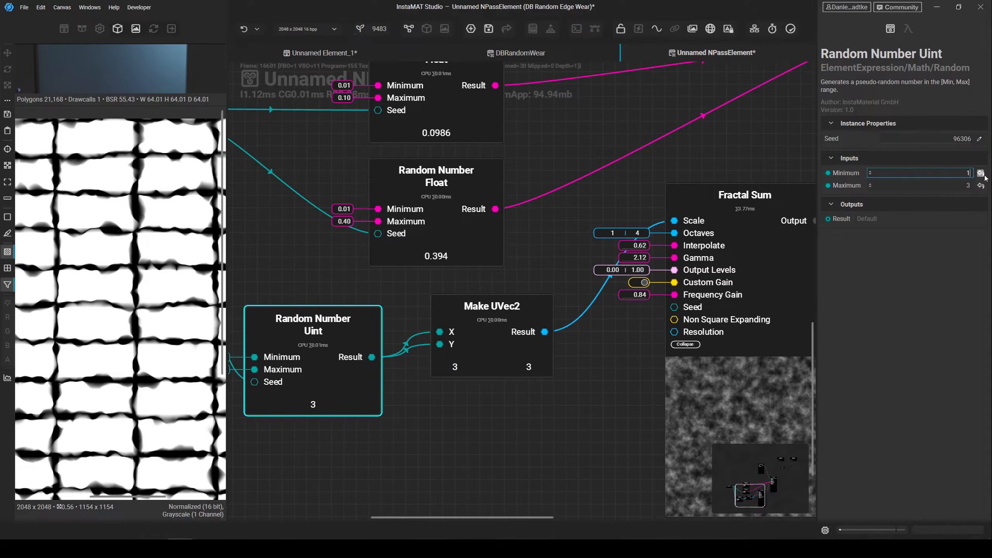
- Move the Make UVec2 and Random Number Uint nodes down to free space below the Random Number Floats
{"action": "key", "text": "Escape"}
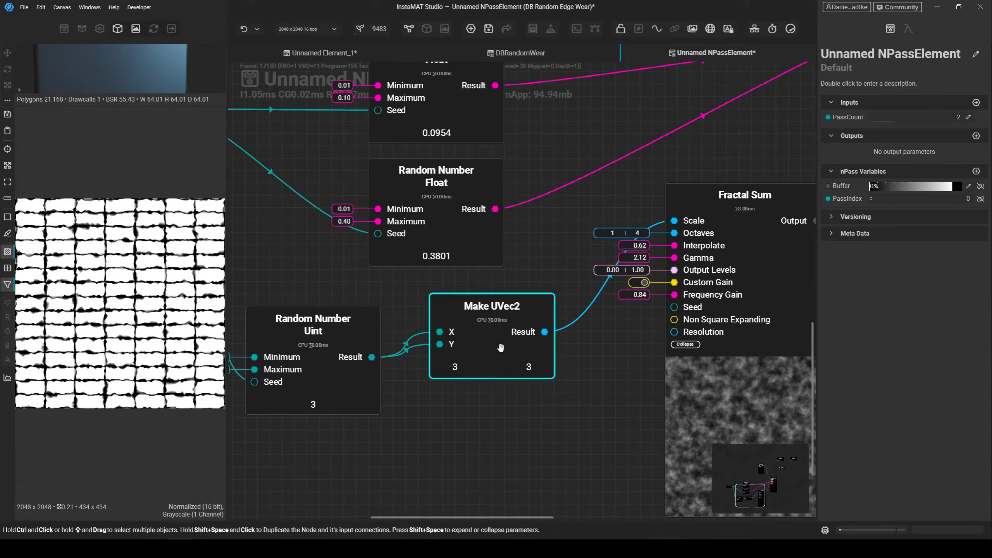
{"action": "left_click_drag", "start_coordinate": [505, 348], "coordinate": [493, 446]}
{"action": "left_click_drag", "start_coordinate": [332, 373], "coordinate": [332, 460]}
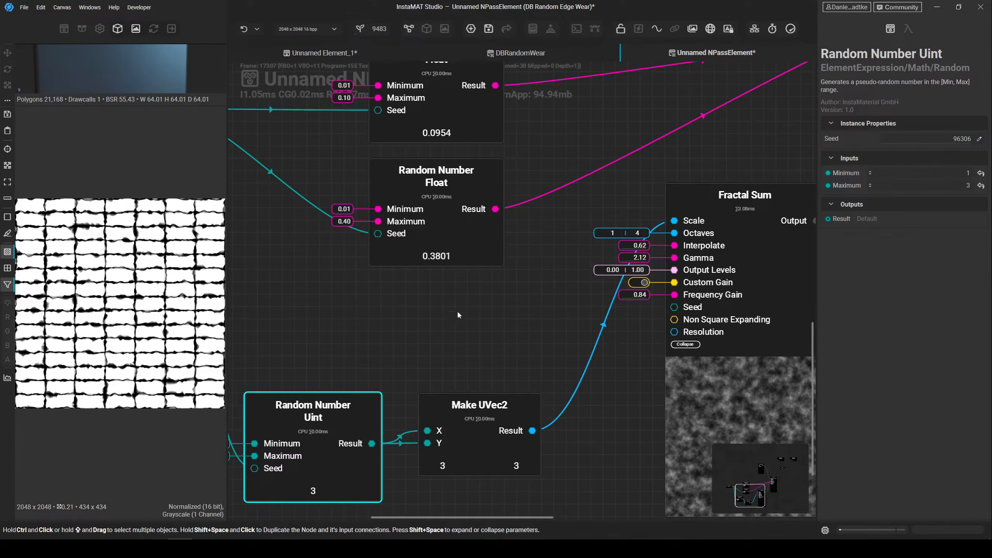
- Duplicate the second Random Number Float with its Pass Count seed connection and link its result to the Fractal Sum's Interpolate input
{"action": "scroll", "coordinate": [456, 310], "scroll_direction": "down", "scroll_amount": 2}
{"action": "left_click", "coordinate": [527, 269]}
{"action": "left_click_drag", "start_coordinate": [514, 254], "coordinate": [732, 266], "text": "shift"}
{"action": "scroll", "coordinate": [543, 328], "scroll_direction": "up", "scroll_amount": 2}
- Set the new Random Number Float's range to Minimum 0.60 and Maximum 1.00
{"action": "left_click", "coordinate": [496, 361]}
{"action": "left_click", "coordinate": [967, 173]}
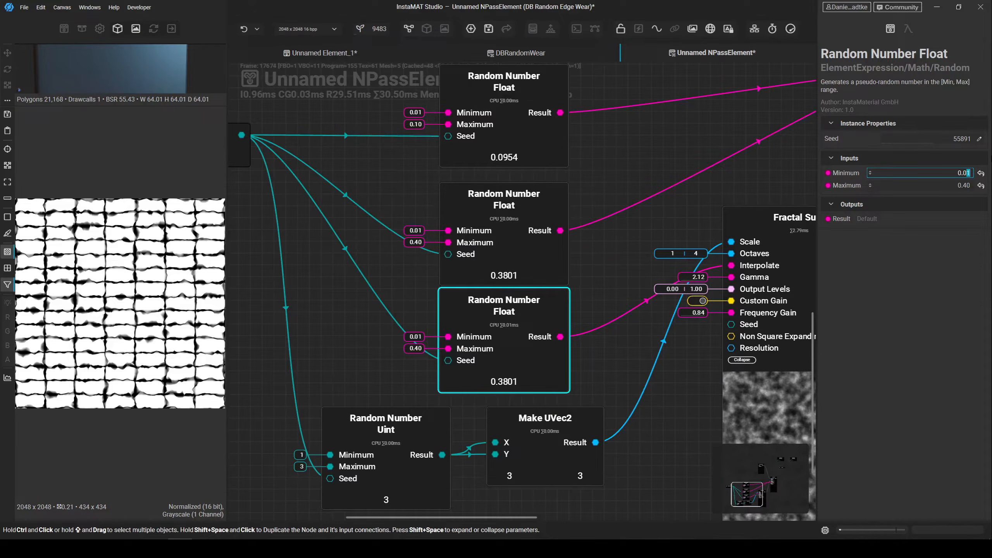
{"action": "type", "text": "6"}
{"action": "key", "text": "Return"}
{"action": "left_click", "coordinate": [963, 186]}
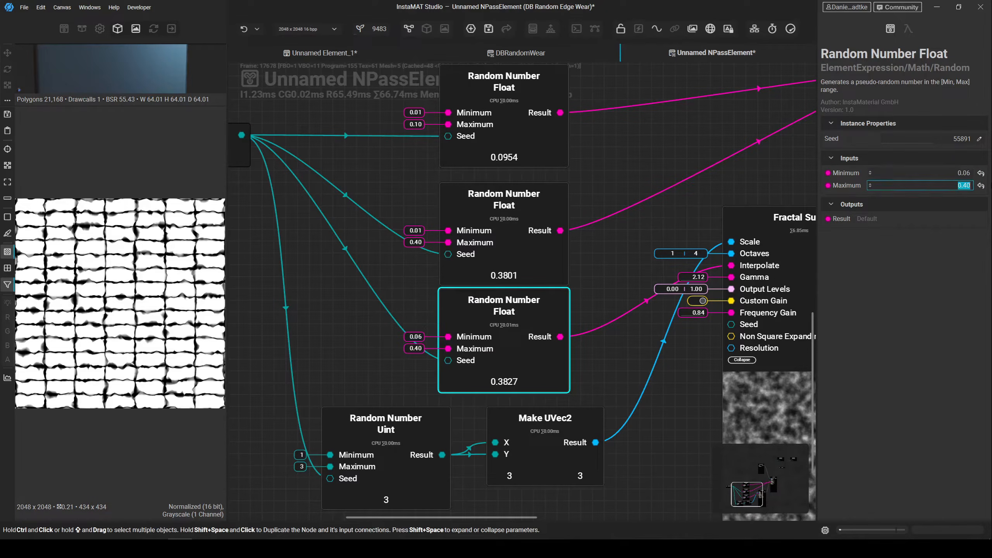
{"action": "type", "text": "1"}
{"action": "key", "text": "Return"}
{"action": "double_click", "coordinate": [965, 173]}
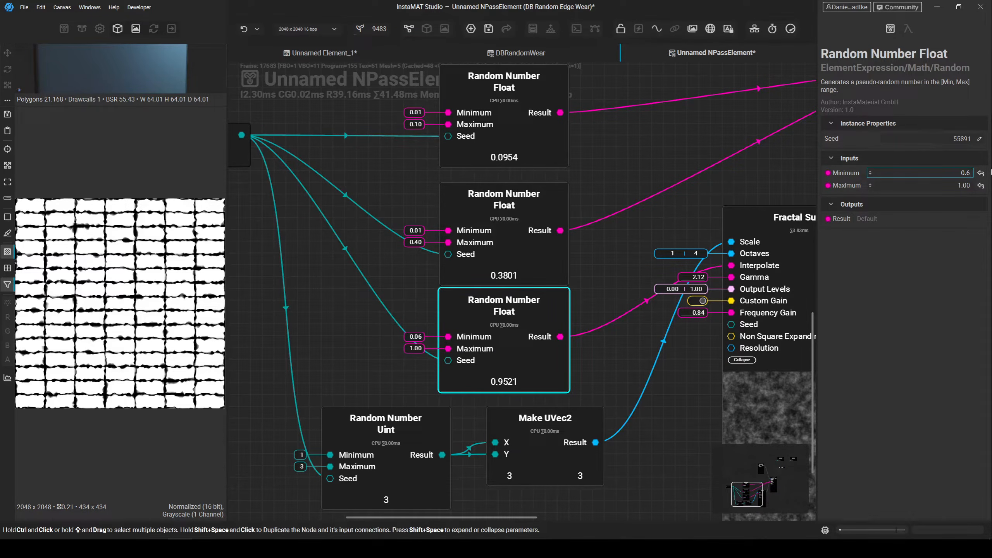
{"action": "scroll", "coordinate": [667, 245], "scroll_direction": "down", "scroll_amount": 1}
{"action": "scroll", "coordinate": [123, 257], "scroll_direction": "up", "scroll_amount": 3}
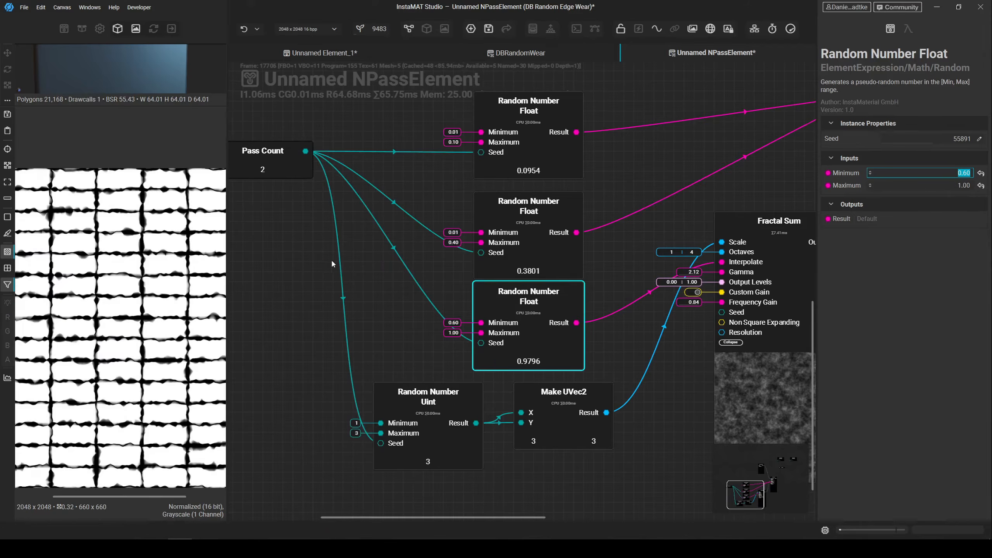
- Sweep PassCount up to 5 to check the randomized noise interpolation on the bricks
{"action": "left_click", "coordinate": [336, 259]}
{"action": "left_click", "coordinate": [765, 191]}
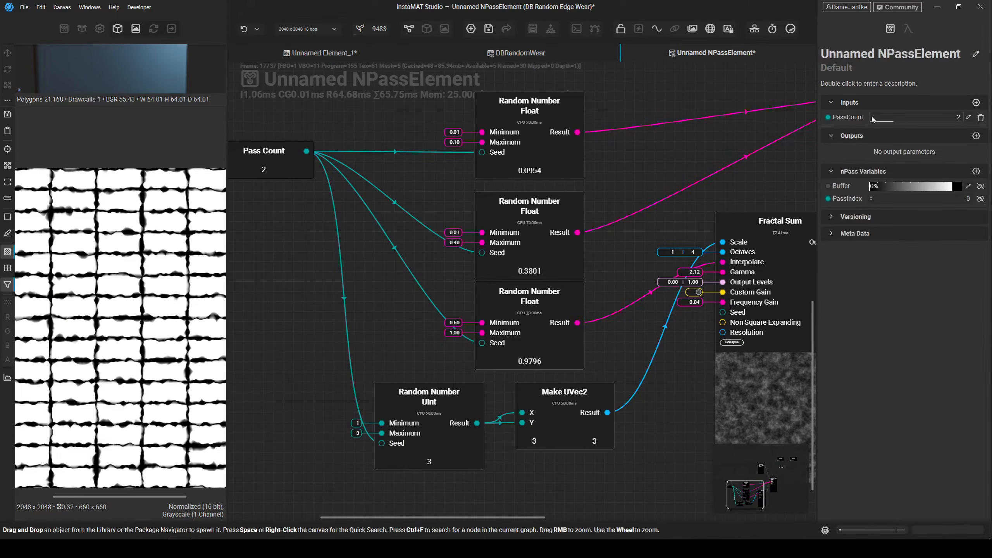
{"action": "left_click_drag", "start_coordinate": [894, 118], "coordinate": [937, 118]}
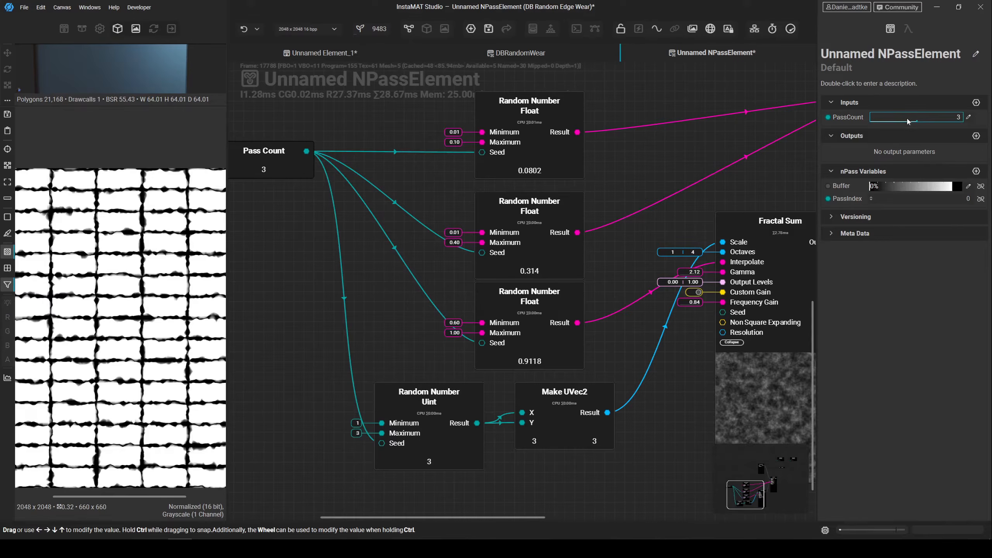
- Set the Random Number Uint's range to Minimum 2 and Maximum 5, and test it with different PassCount values
{"action": "left_click", "coordinate": [430, 406]}
{"action": "left_click", "coordinate": [968, 173]}
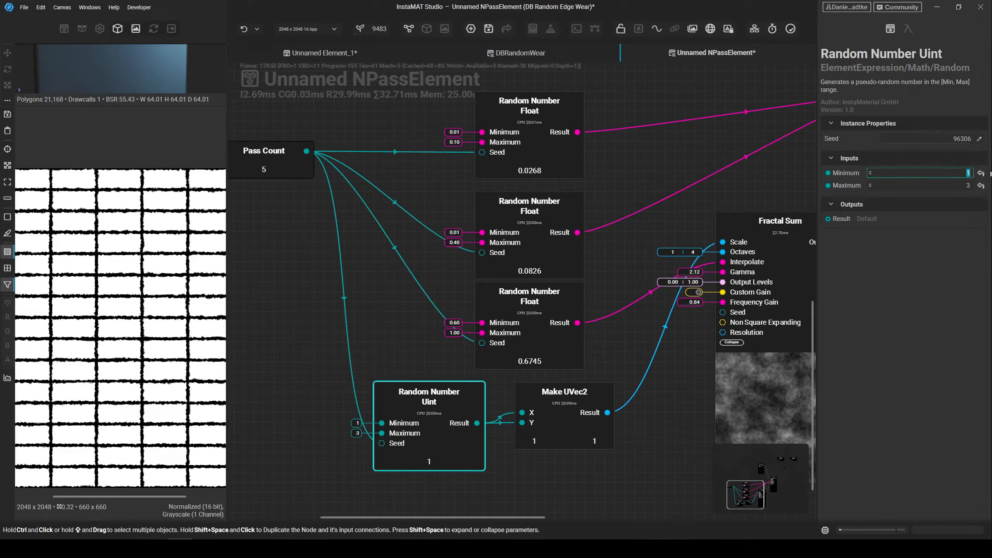
{"action": "type", "text": "2"}
{"action": "key", "text": "Tab"}
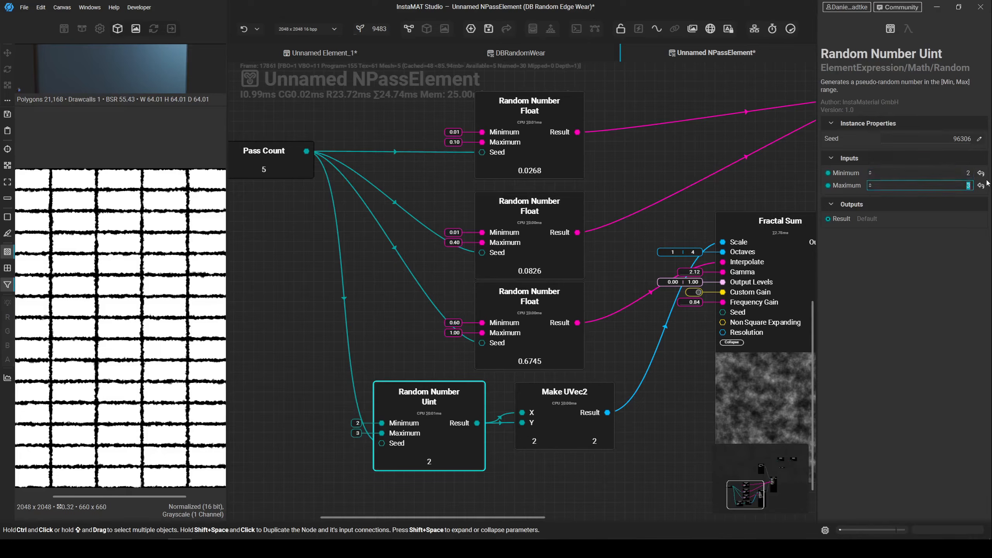
{"action": "key", "text": "Return"}
{"action": "left_click", "coordinate": [426, 292]}
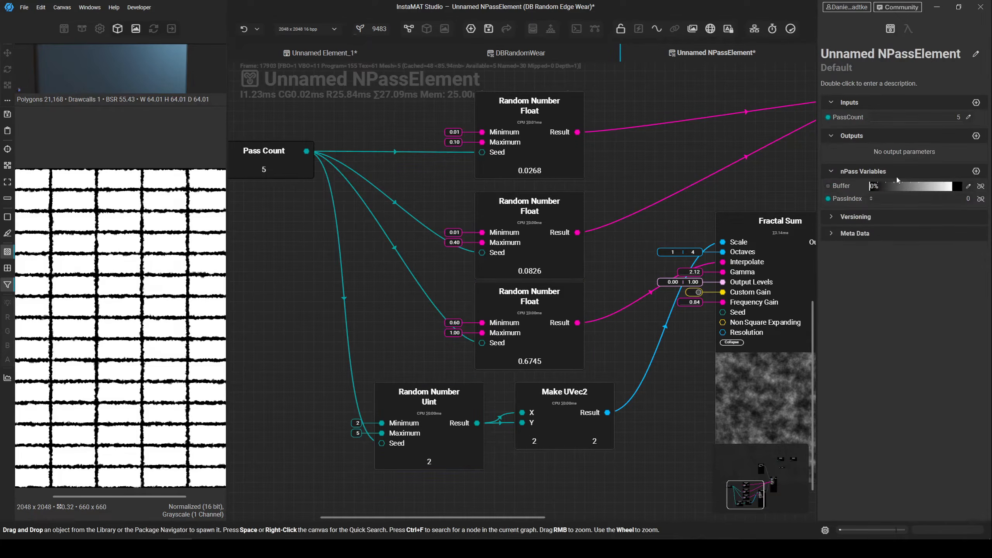
{"action": "left_click_drag", "start_coordinate": [855, 117], "coordinate": [964, 125]}
- Collapse the unused inputs of the Fractal Sum node
{"action": "scroll", "coordinate": [555, 342], "scroll_direction": "down", "scroll_amount": 3}
{"action": "left_click", "coordinate": [556, 341]}
{"action": "scroll", "coordinate": [548, 269], "scroll_direction": "up", "scroll_amount": 3}
{"action": "left_click", "coordinate": [512, 309]}
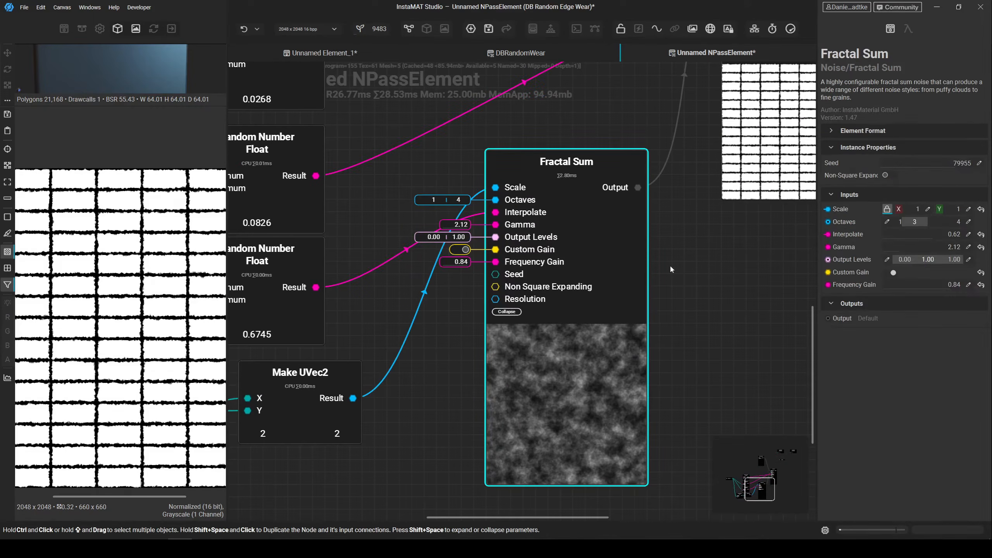
{"action": "scroll", "coordinate": [625, 253], "scroll_direction": "down", "scroll_amount": 3}
{"action": "left_click", "coordinate": [552, 301]}
- Rearrange the Fractal Sum, Slope Blur and Brick Generator nodes to tidy the graph layout
{"action": "scroll", "coordinate": [750, 249], "scroll_direction": "down", "scroll_amount": 1}
{"action": "middle_click_drag", "start_coordinate": [676, 247], "coordinate": [650, 328]}
{"action": "left_click_drag", "start_coordinate": [576, 362], "coordinate": [583, 416]}
{"action": "middle_click_drag", "start_coordinate": [717, 309], "coordinate": [585, 334]}
{"action": "left_click_drag", "start_coordinate": [600, 289], "coordinate": [709, 324]}
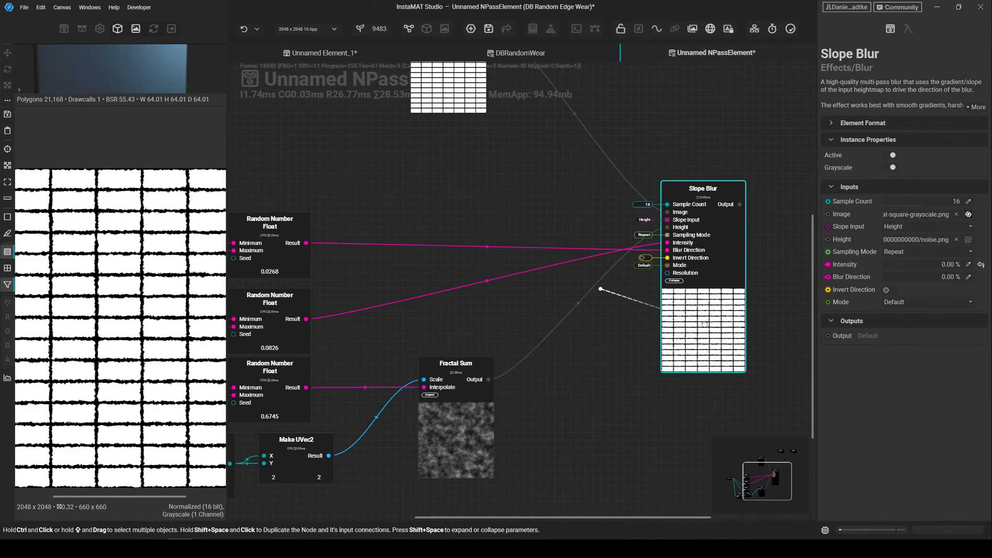
{"action": "scroll", "coordinate": [705, 326], "scroll_direction": "down", "scroll_amount": 1}
{"action": "middle_click_drag", "start_coordinate": [701, 323], "coordinate": [718, 365]}
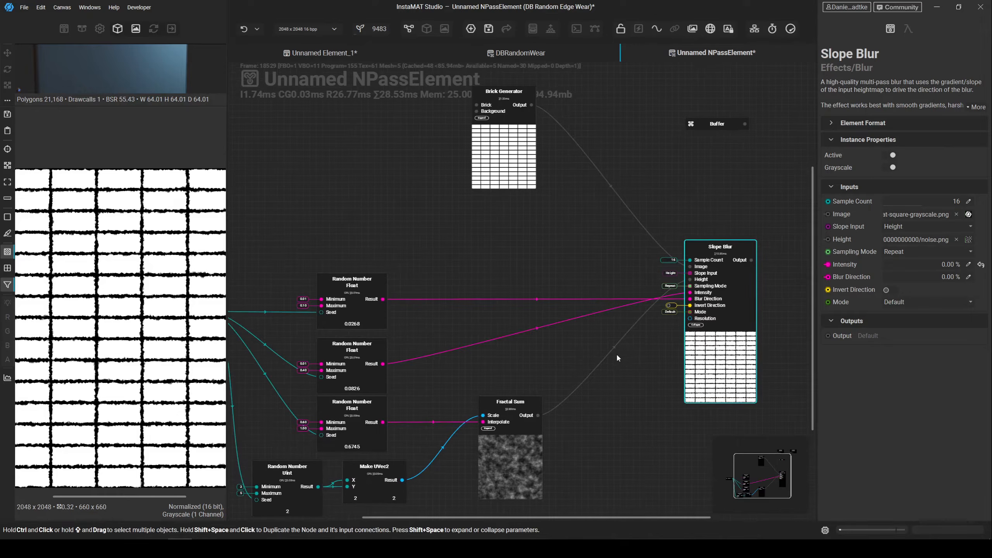
{"action": "left_click_drag", "start_coordinate": [511, 172], "coordinate": [540, 214]}
- Add a reroute point to the connection from the second Random Number Float to the Slope Blur's Intensity
{"action": "middle_click_drag", "start_coordinate": [545, 461], "coordinate": [591, 400]}
{"action": "left_click", "coordinate": [514, 418]}
{"action": "left_click_drag", "start_coordinate": [592, 262], "coordinate": [658, 287], "text": "ctrl"}
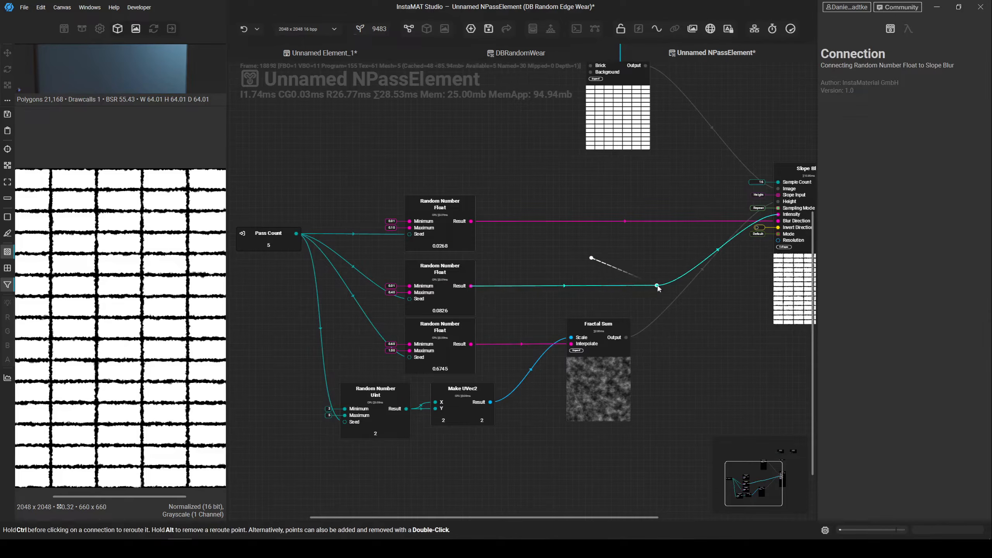
- Align the Random Number Uint under the Random Number Floats together with Make UVec2, and shift Fractal Sum further from them
{"action": "scroll", "coordinate": [453, 440], "scroll_direction": "up", "scroll_amount": 2}
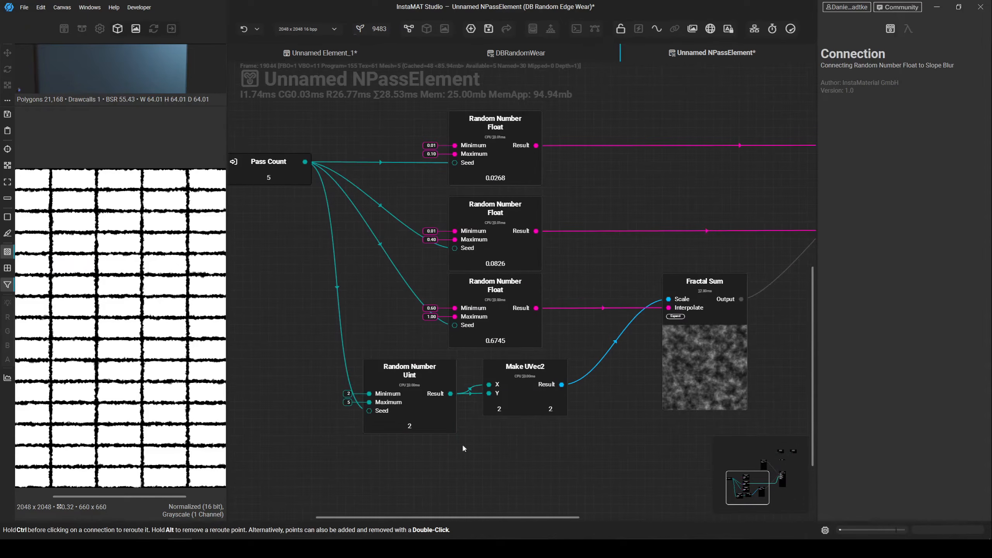
{"action": "left_click", "coordinate": [526, 407], "text": "ctrl"}
{"action": "left_click_drag", "start_coordinate": [525, 407], "coordinate": [614, 406]}
{"action": "middle_click_drag", "start_coordinate": [683, 365], "coordinate": [463, 376]}
{"action": "left_click", "coordinate": [525, 386]}
{"action": "left_click_drag", "start_coordinate": [490, 387], "coordinate": [541, 385]}
{"action": "middle_click_drag", "start_coordinate": [622, 376], "coordinate": [680, 381]}
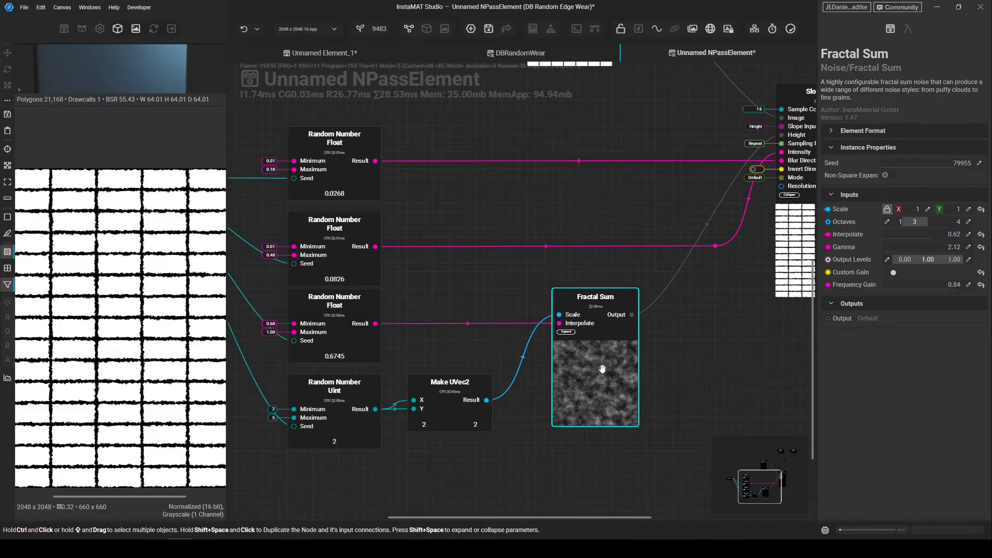
- Expand the Fractal Sum node to expose all its inputs
{"action": "middle_click_drag", "start_coordinate": [430, 351], "coordinate": [534, 350]}
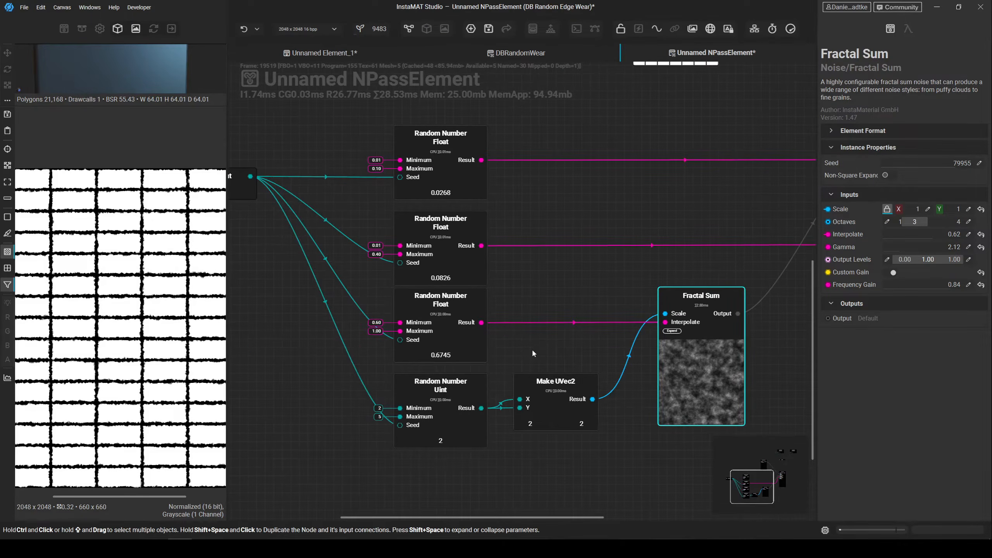
{"action": "middle_click_drag", "start_coordinate": [522, 296], "coordinate": [213, 345]}
{"action": "middle_click_drag", "start_coordinate": [637, 330], "coordinate": [725, 312]}
{"action": "middle_click_drag", "start_coordinate": [446, 358], "coordinate": [730, 270]}
{"action": "left_click", "coordinate": [731, 269]}
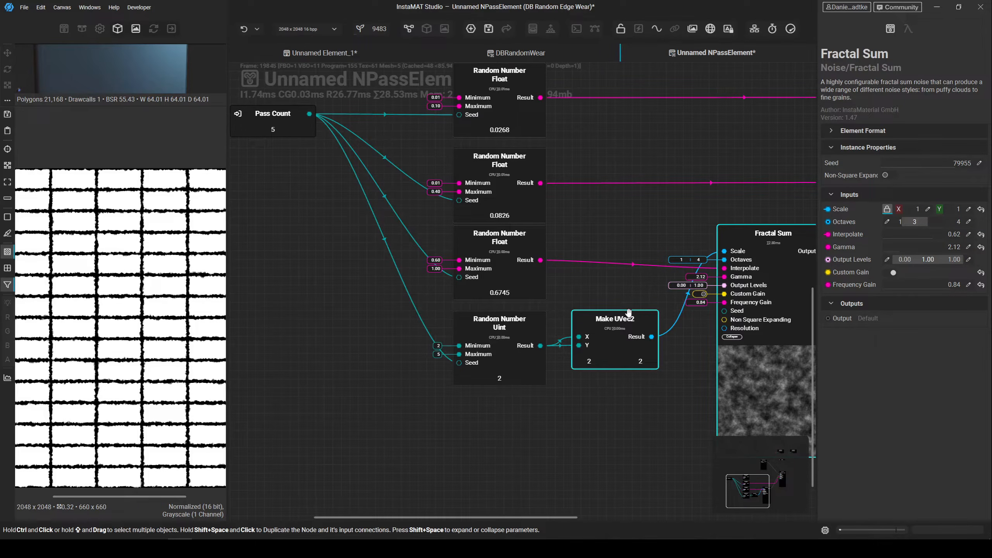
- Duplicate the Random Number Uint below itself with its seed connection, and reset the copy's range to Minimum 0 and Maximum 10000
{"action": "left_click", "coordinate": [493, 285]}
{"action": "left_click", "coordinate": [503, 381]}
{"action": "left_click_drag", "start_coordinate": [510, 359], "coordinate": [508, 436]}
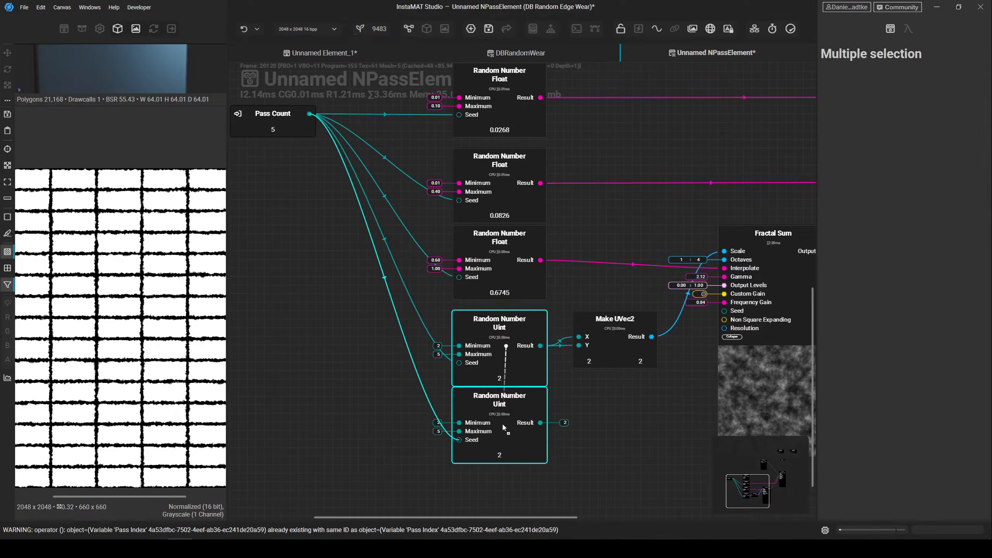
{"action": "left_click", "coordinate": [504, 419]}
{"action": "left_click", "coordinate": [981, 185]}
{"action": "left_click", "coordinate": [981, 173]}
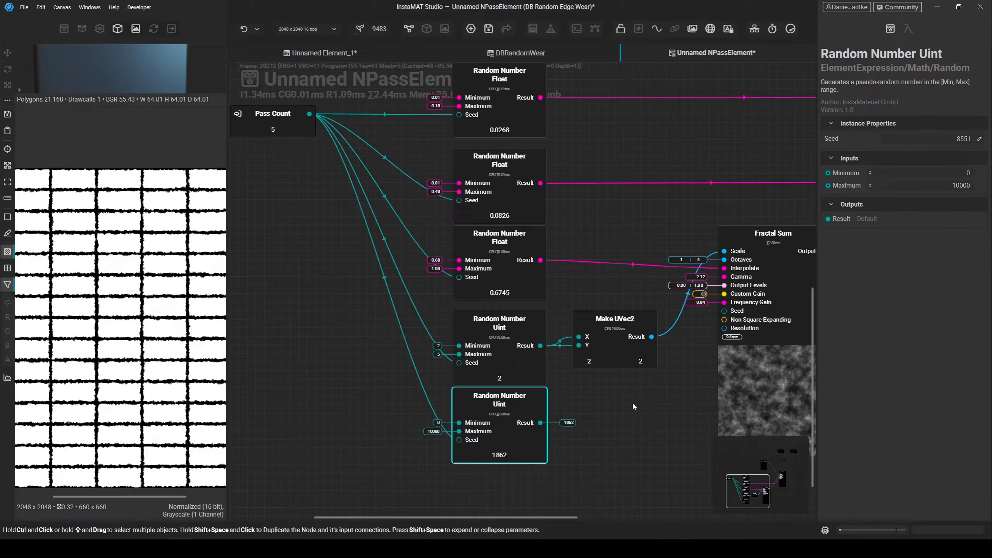
- Connect the new Random Number Uint's result to the Fractal Sum's Seed input and collapse the Fractal Sum node
{"action": "middle_click_drag", "start_coordinate": [636, 403], "coordinate": [583, 398]}
{"action": "left_click_drag", "start_coordinate": [489, 418], "coordinate": [672, 306]}
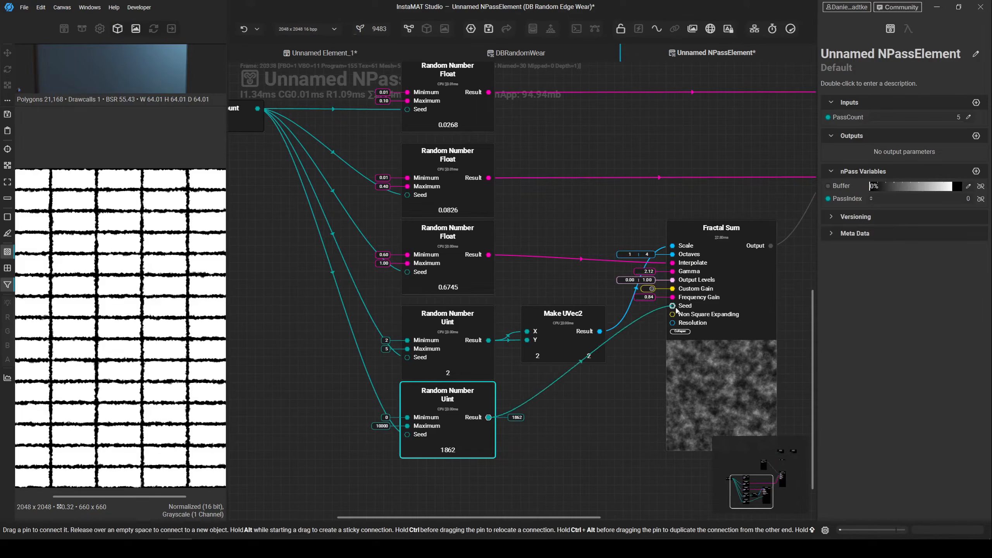
{"action": "left_click", "coordinate": [681, 318]}
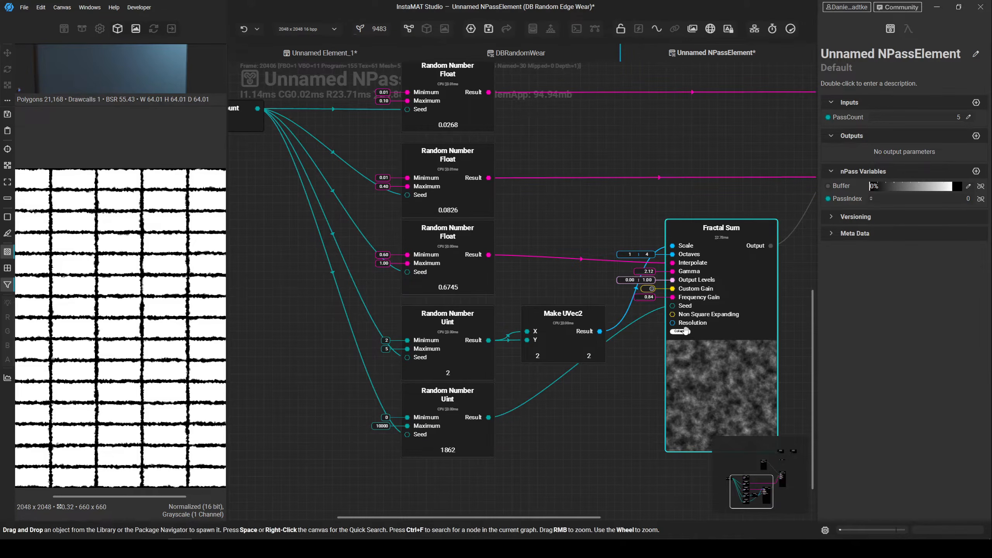
{"action": "left_click", "coordinate": [683, 331]}
{"action": "middle_click_drag", "start_coordinate": [683, 331], "coordinate": [592, 354]}
- Add a reroute point to the seed connection so that it runs below the Make UVec2 node
{"action": "left_click", "coordinate": [493, 380]}
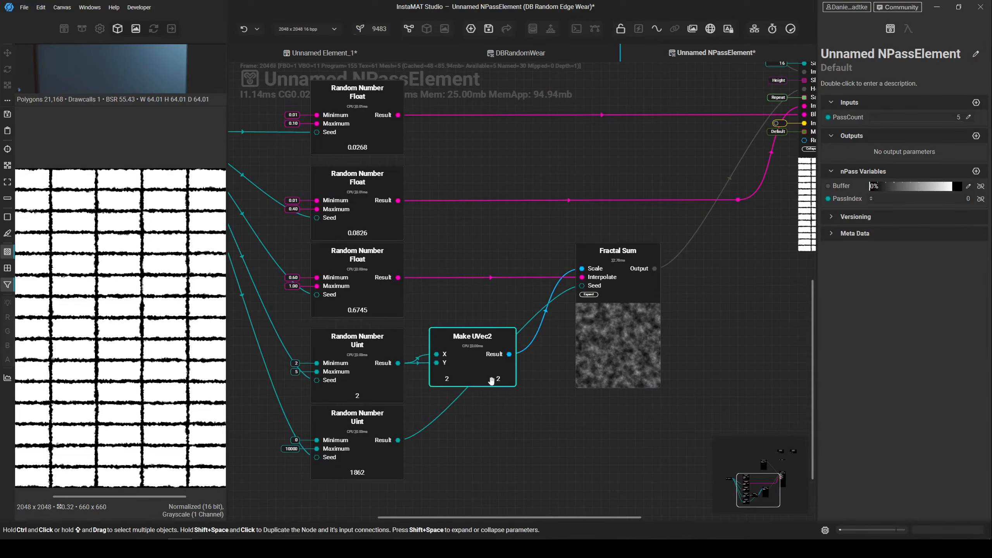
{"action": "double_click", "coordinate": [463, 397]}
{"action": "left_click_drag", "start_coordinate": [465, 399], "coordinate": [516, 442]}
- Test different PassCount values to check the randomized Fractal Sum seed on the brick edges
{"action": "middle_click_drag", "start_coordinate": [656, 409], "coordinate": [430, 521]}
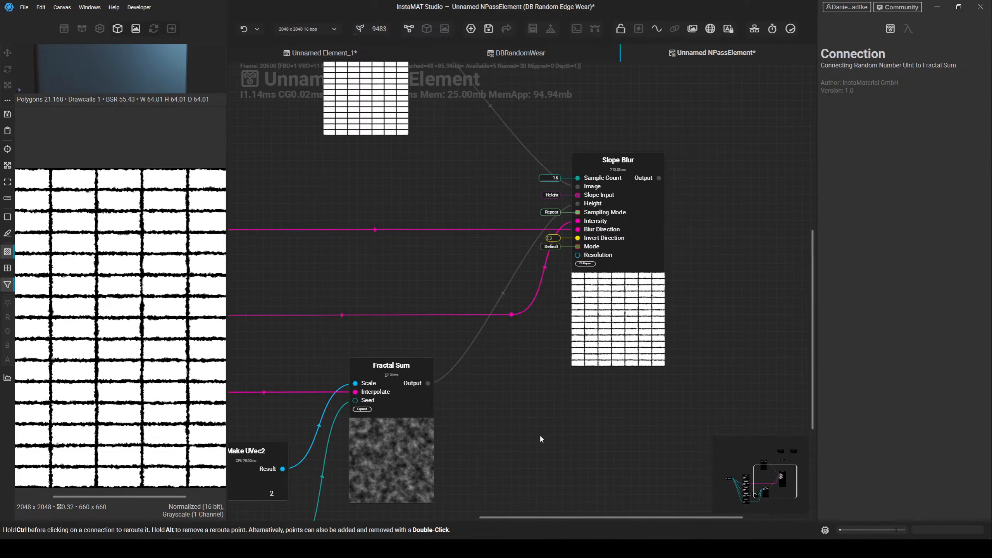
{"action": "left_click", "coordinate": [536, 442]}
{"action": "left_click_drag", "start_coordinate": [896, 125], "coordinate": [963, 148]}
- Collapse the unused inputs of the Slope Blur node
{"action": "scroll", "coordinate": [533, 290], "scroll_direction": "down", "scroll_amount": 3}
{"action": "middle_click_drag", "start_coordinate": [533, 290], "coordinate": [454, 333]}
{"action": "left_click", "coordinate": [393, 372]}
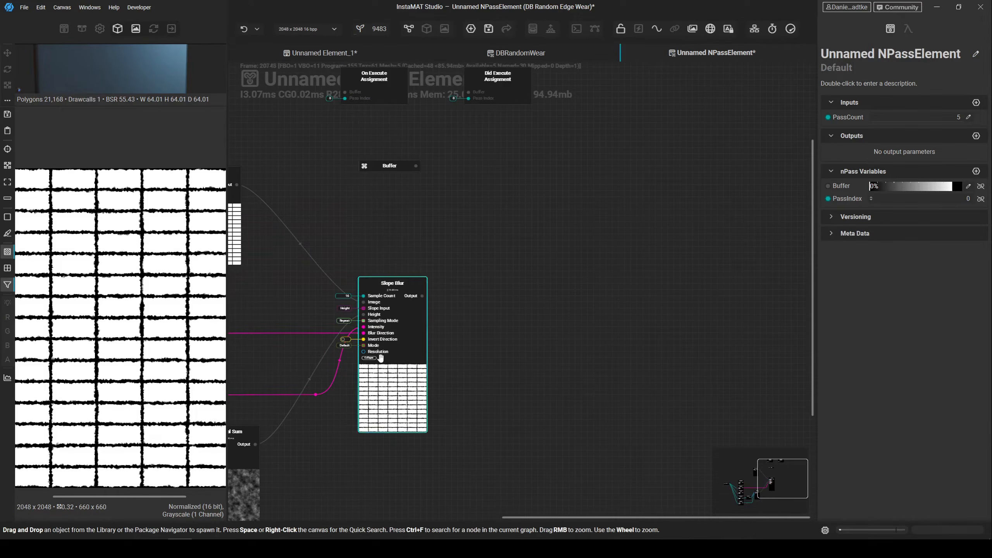
{"action": "left_click", "coordinate": [371, 358]}
{"action": "middle_click_drag", "start_coordinate": [370, 359], "coordinate": [564, 292]}
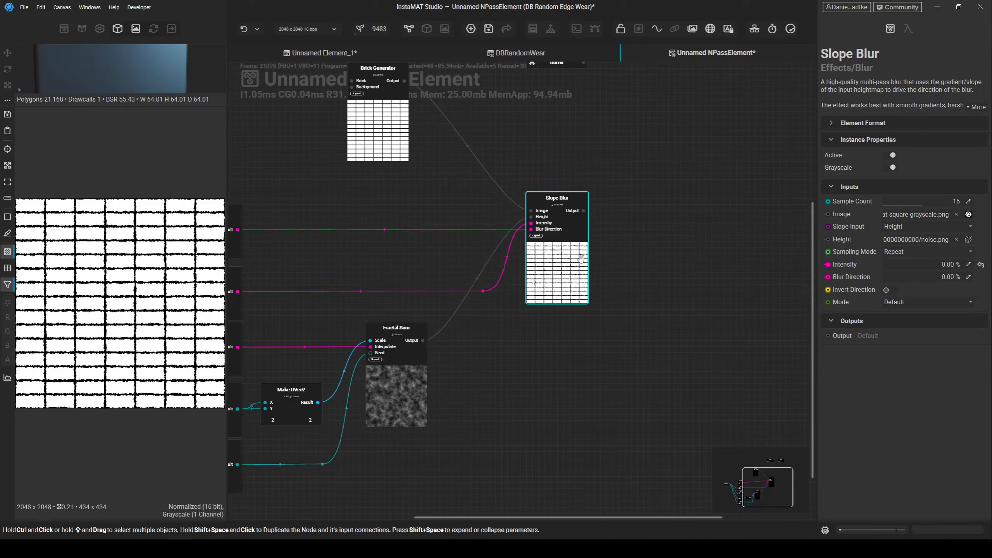
- Add an Invert node fed by the Slope Blur's output and align it beside the Slope Blur
{"action": "scroll", "coordinate": [564, 292], "scroll_direction": "up", "scroll_amount": 2}
{"action": "right_click", "coordinate": [653, 219]}
{"action": "type", "text": "inv"}
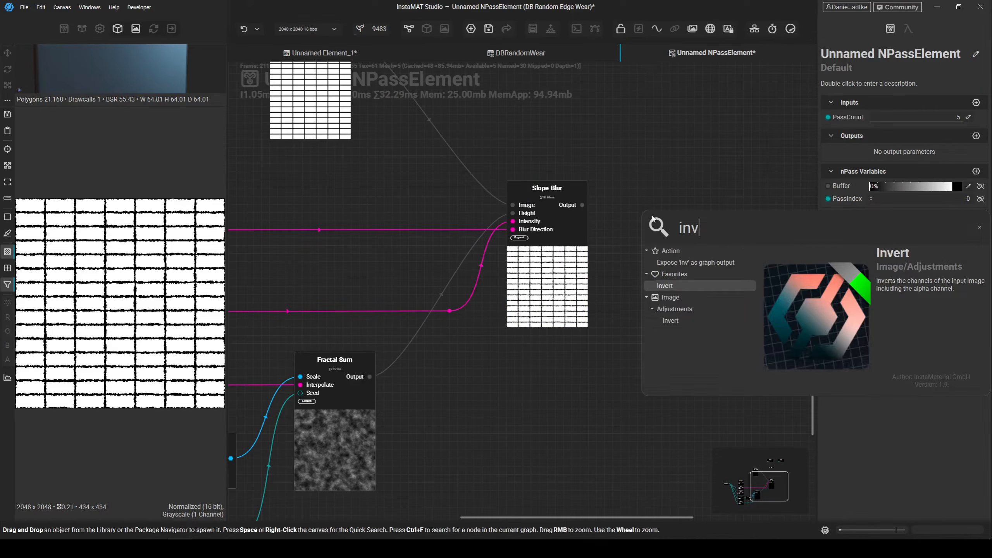
{"action": "key", "text": "Return"}
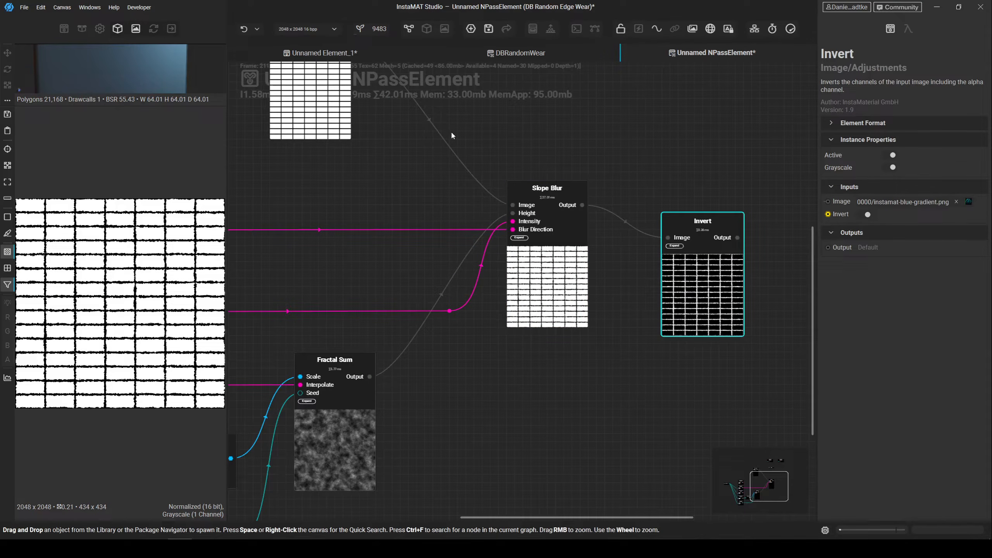
{"action": "middle_click_drag", "start_coordinate": [436, 134], "coordinate": [414, 171]}
{"action": "middle_click_drag", "start_coordinate": [661, 212], "coordinate": [622, 201]}
{"action": "left_click_drag", "start_coordinate": [636, 329], "coordinate": [620, 296]}
- Add a Blur node fed by the Invert's output and line it up with the Invert
{"action": "middle_click_drag", "start_coordinate": [654, 190], "coordinate": [531, 222]}
{"action": "scroll", "coordinate": [502, 292], "scroll_direction": "up", "scroll_amount": 3}
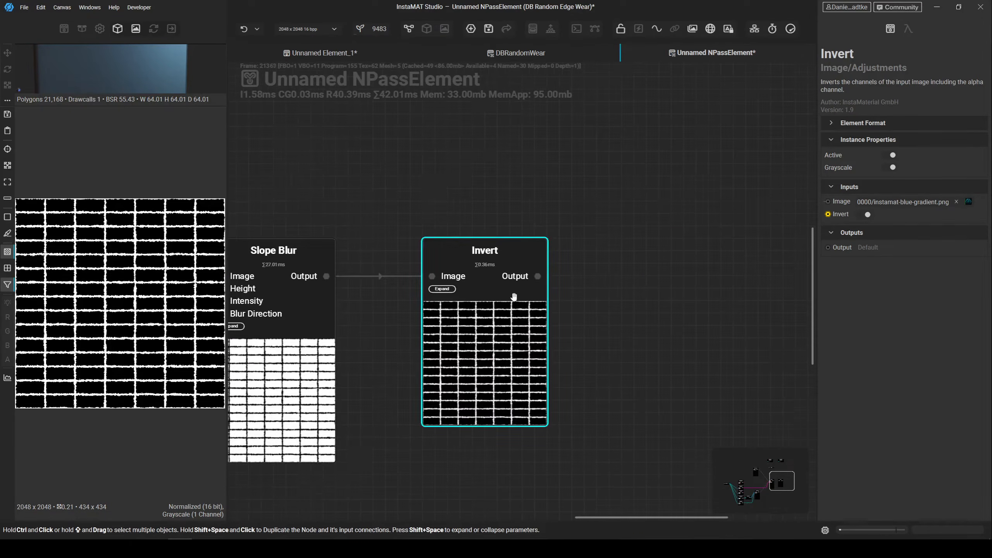
{"action": "left_click_drag", "start_coordinate": [538, 277], "coordinate": [605, 269]}
{"action": "type", "text": "blur"}
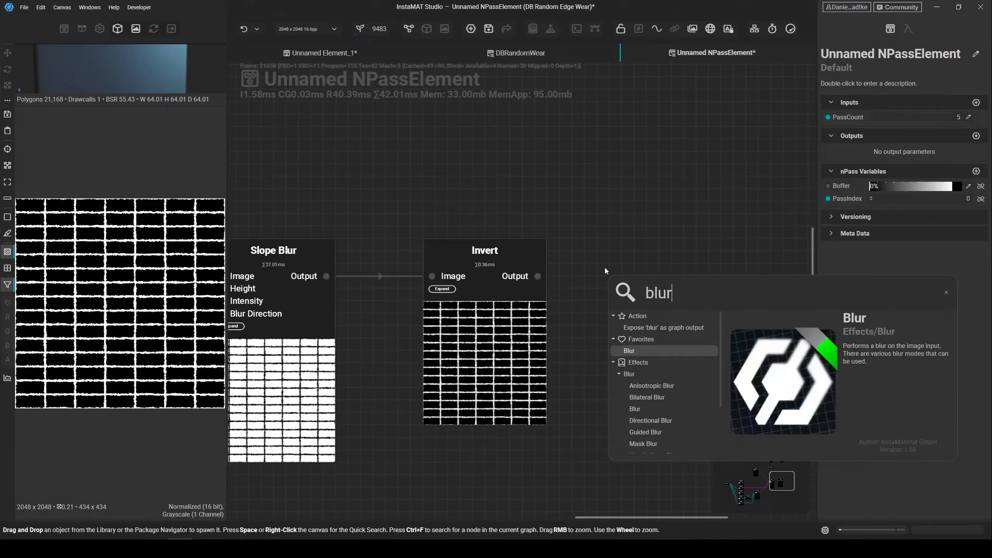
{"action": "key", "text": "Return"}
{"action": "left_click_drag", "start_coordinate": [656, 376], "coordinate": [671, 336]}
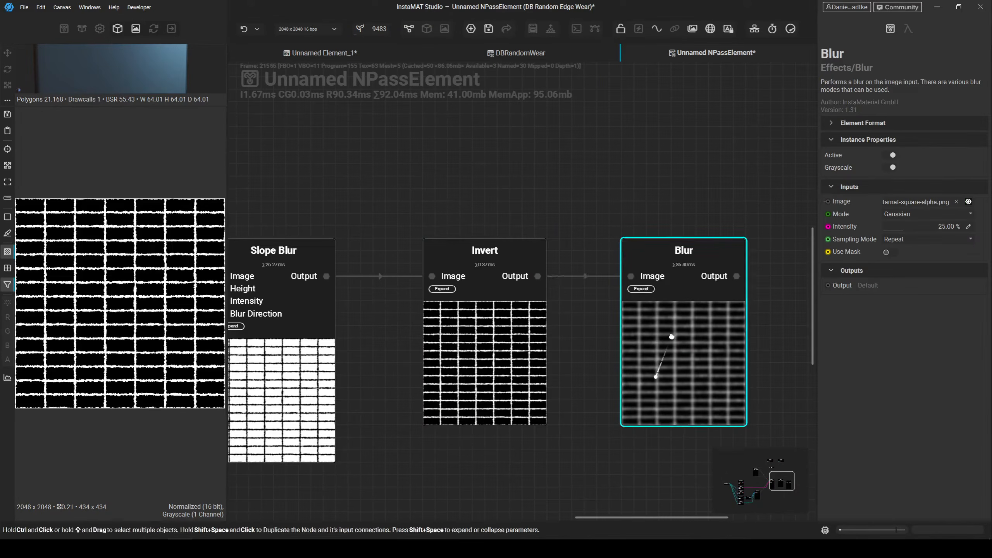
- Add a Lerp Float node and place it below the Invert node
{"action": "left_click", "coordinate": [512, 470]}
{"action": "key", "text": "space"}
{"action": "type", "text": "lerp fl"}
{"action": "key", "text": "Return"}
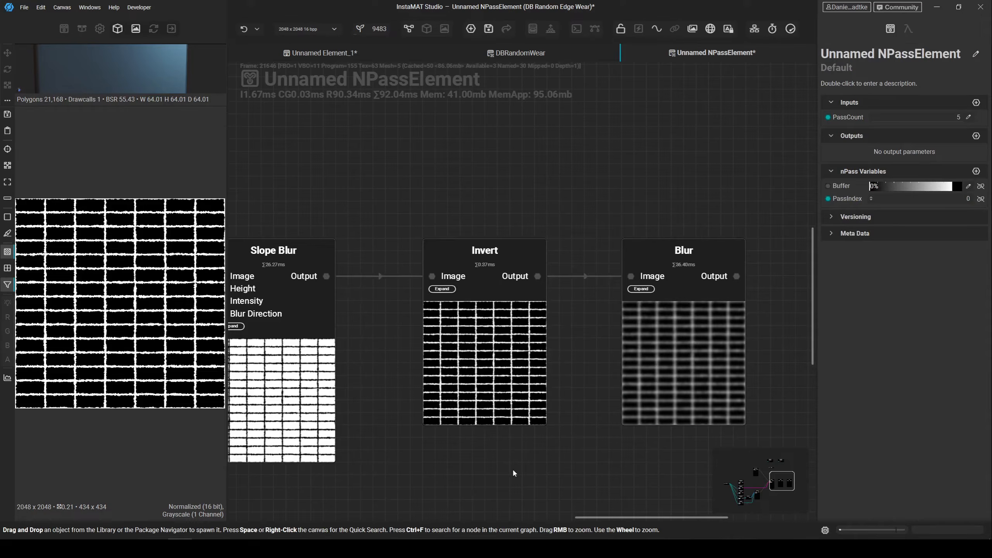
{"action": "middle_click_drag", "start_coordinate": [470, 480], "coordinate": [516, 382]}
{"action": "left_click_drag", "start_coordinate": [465, 153], "coordinate": [543, 399]}
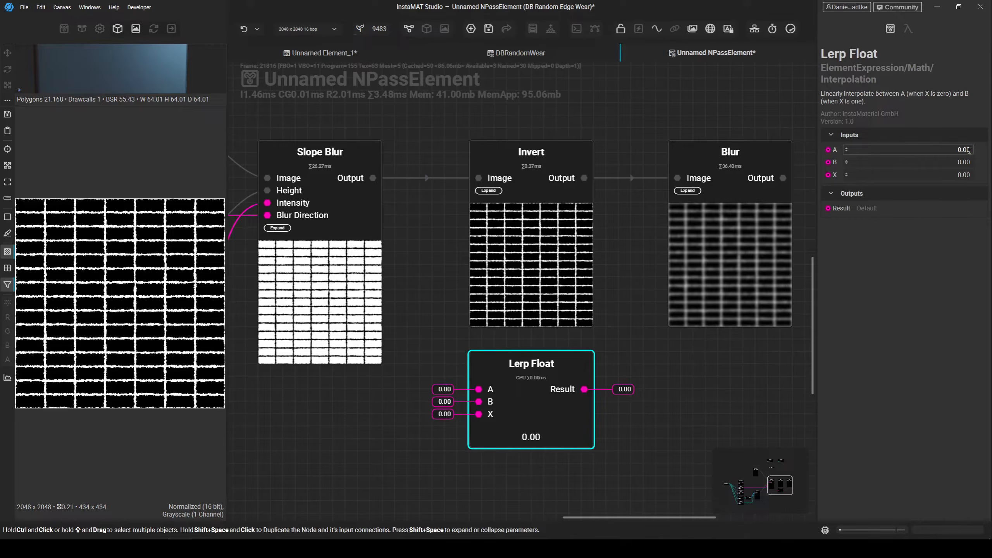
- Set the Lerp Float's B value to 0.04 and expose its X input as a graph input named Opacity
{"action": "left_click_drag", "start_coordinate": [966, 162], "coordinate": [991, 158]}
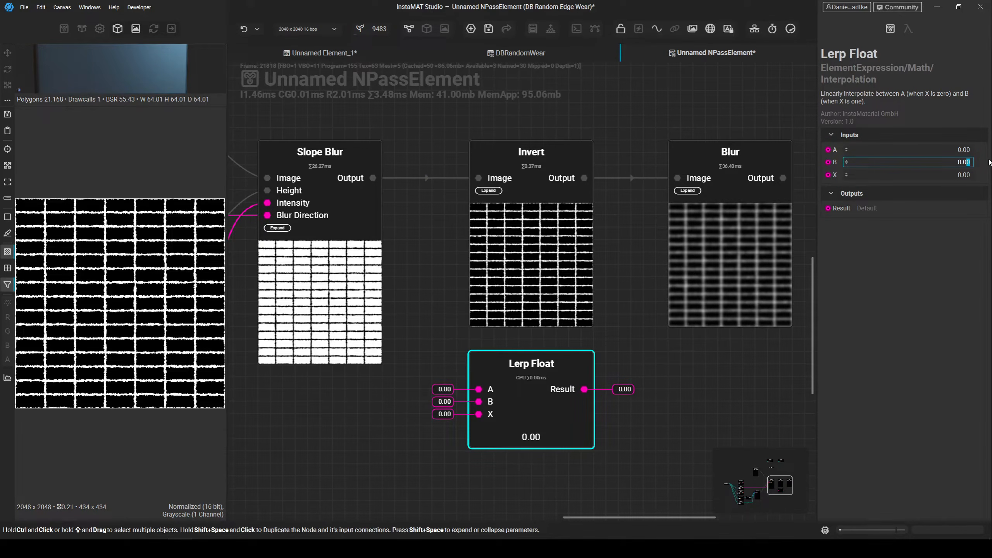
{"action": "key", "text": "Return"}
{"action": "left_click_drag", "start_coordinate": [492, 417], "coordinate": [312, 421]}
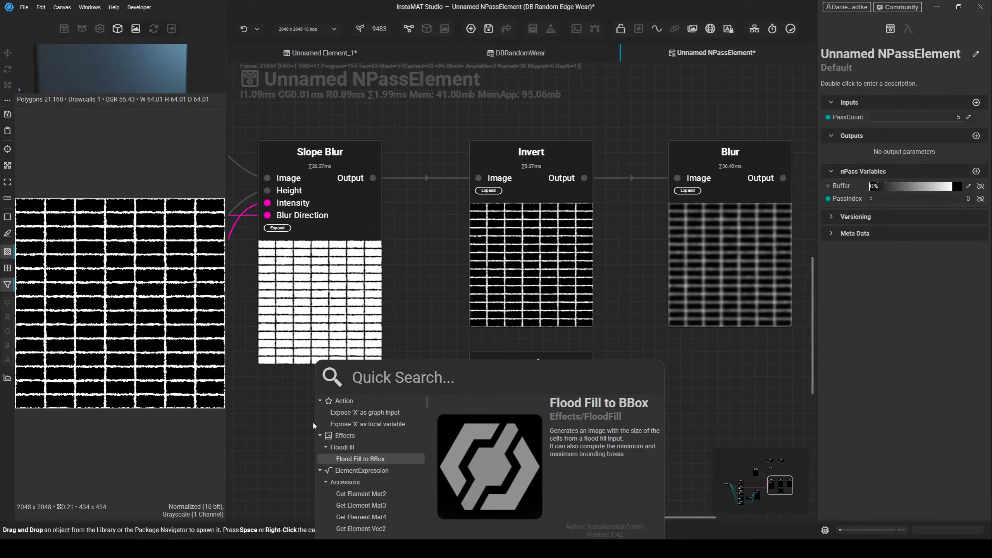
{"action": "type", "text": "p"}
{"action": "key", "text": "BackSpace"}
{"action": "type", "text": "Opacity"}
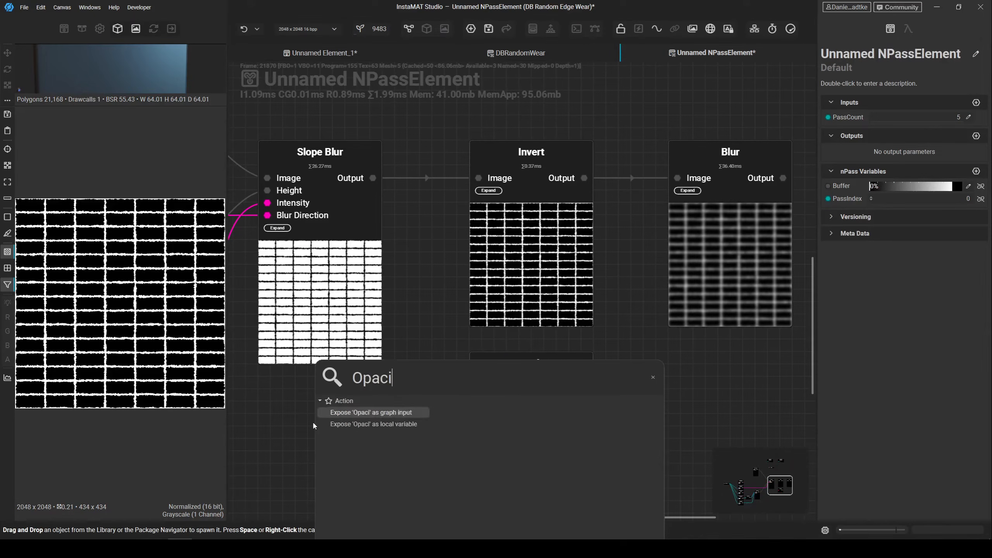
{"action": "key", "text": "Return"}
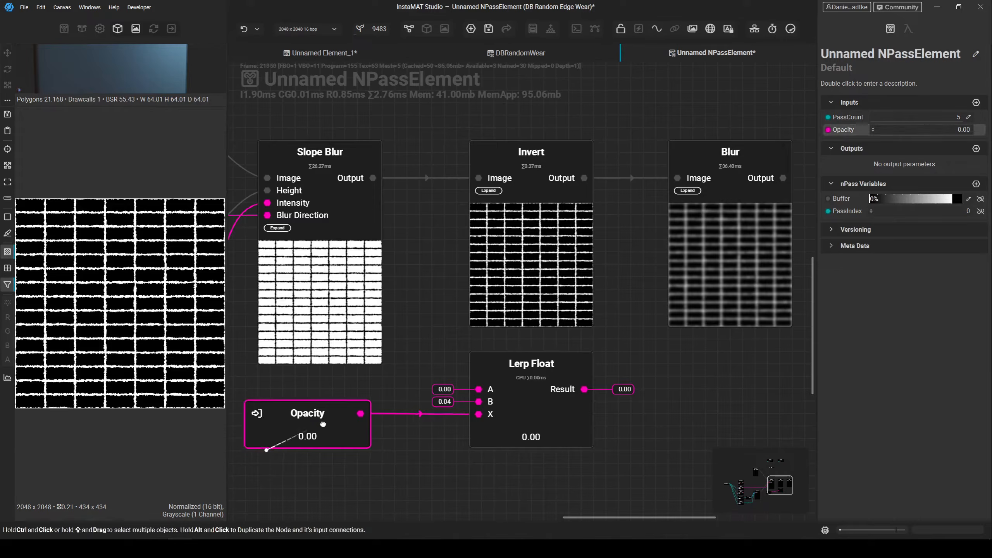
- Change the Opacity graph input's UI control type to PercentageSlider
{"action": "right_click", "coordinate": [851, 133]}
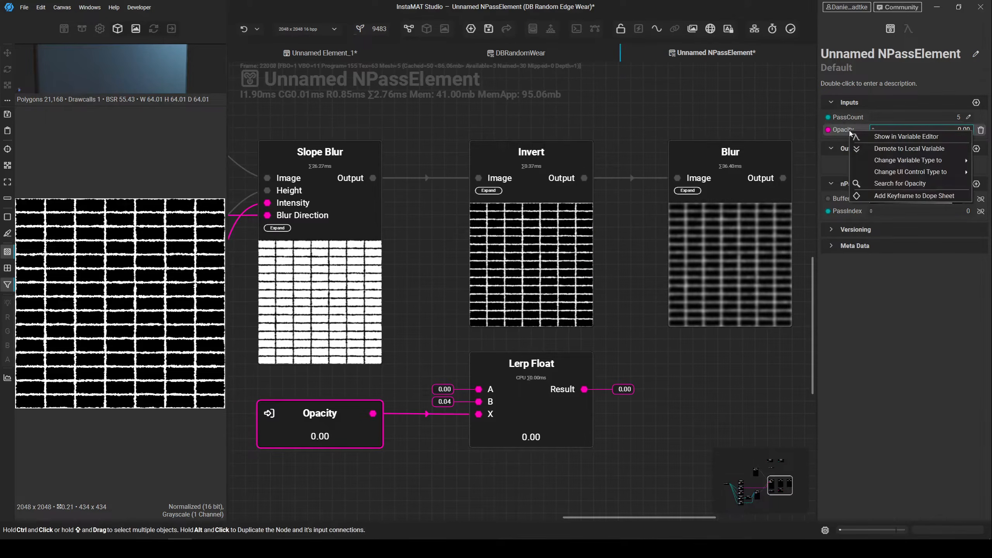
{"action": "mouse_move", "coordinate": [894, 175]}
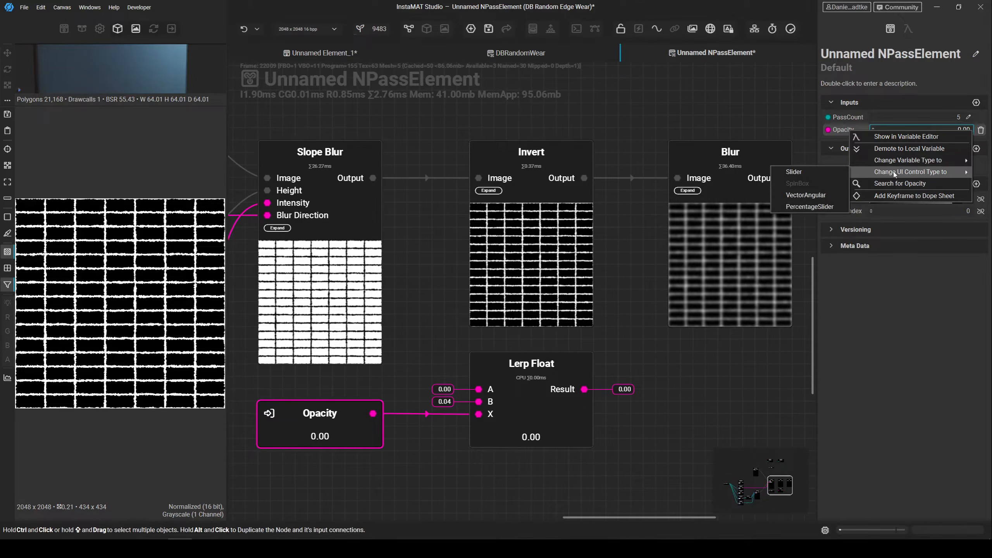
{"action": "left_click", "coordinate": [825, 207]}
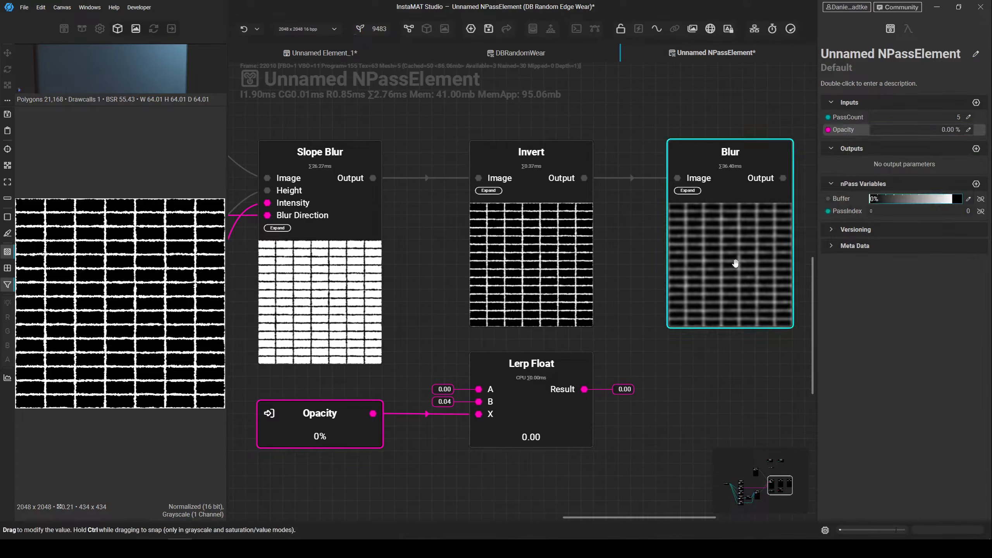
- Connect the Lerp Float's Result to the Intensity input of the Blur node
{"action": "middle_click_drag", "start_coordinate": [657, 409], "coordinate": [613, 405]}
{"action": "left_click_drag", "start_coordinate": [539, 386], "coordinate": [639, 190]}
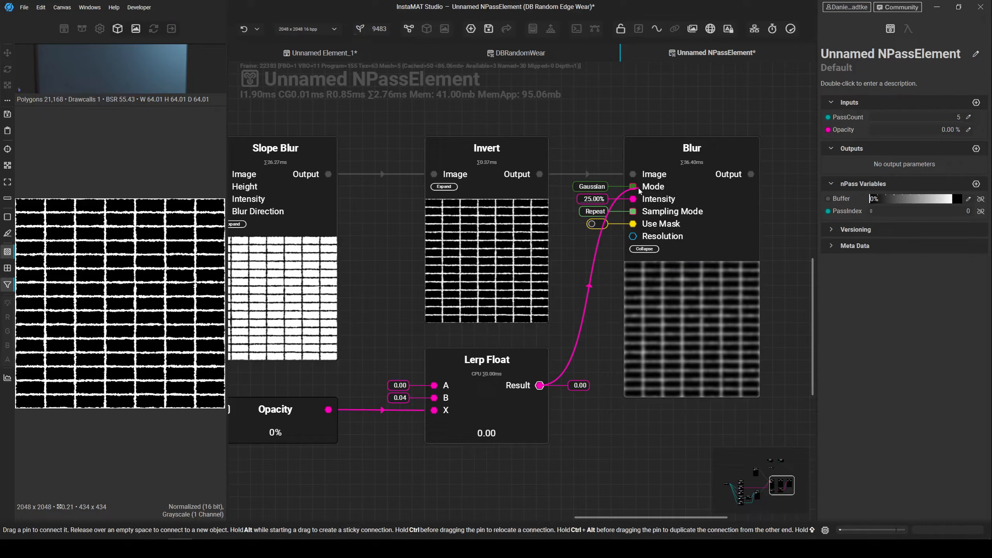
{"action": "mouse_move", "coordinate": [639, 190]}
{"action": "left_mouse_down"}
{"action": "mouse_move", "coordinate": [612, 198]}
{"action": "mouse_move", "coordinate": [625, 201]}
{"action": "left_mouse_up"}
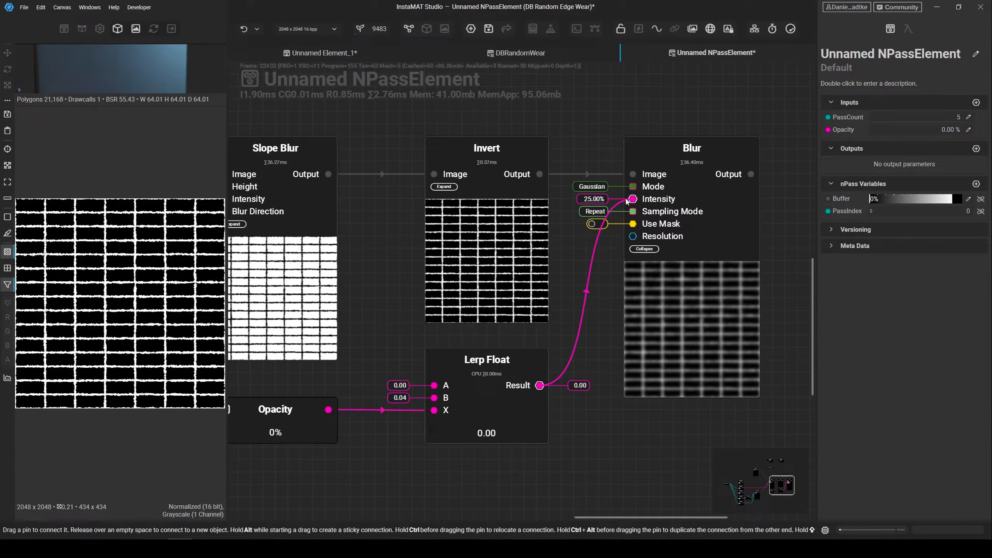
{"action": "left_click_drag", "start_coordinate": [629, 201], "coordinate": [630, 200]}
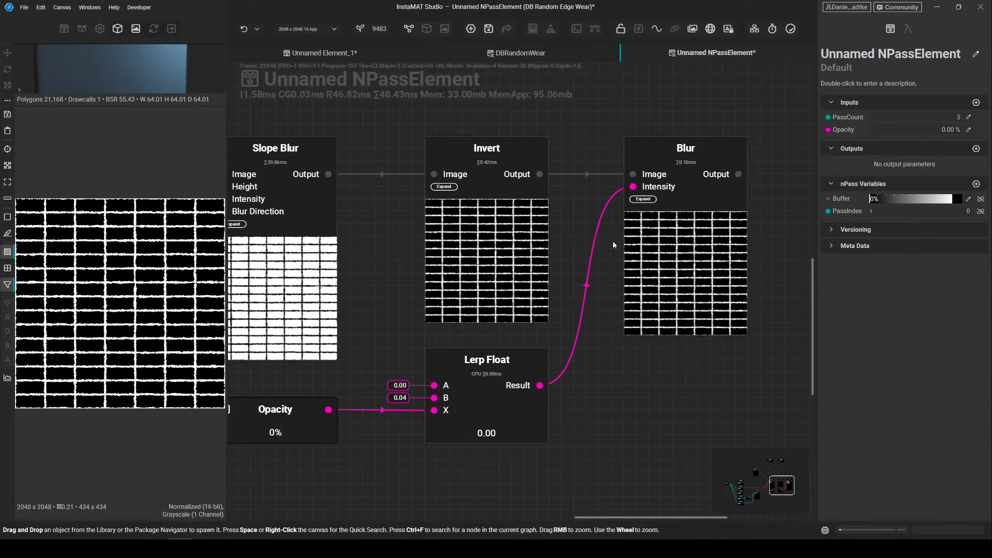
- Inspect the Blur's output up close and raise the Opacity graph input to 100% to test the blur strength
{"action": "left_click", "coordinate": [663, 278]}
{"action": "scroll", "coordinate": [83, 263], "scroll_direction": "up", "scroll_amount": 5}
{"action": "scroll", "coordinate": [82, 262], "scroll_direction": "up", "scroll_amount": 2}
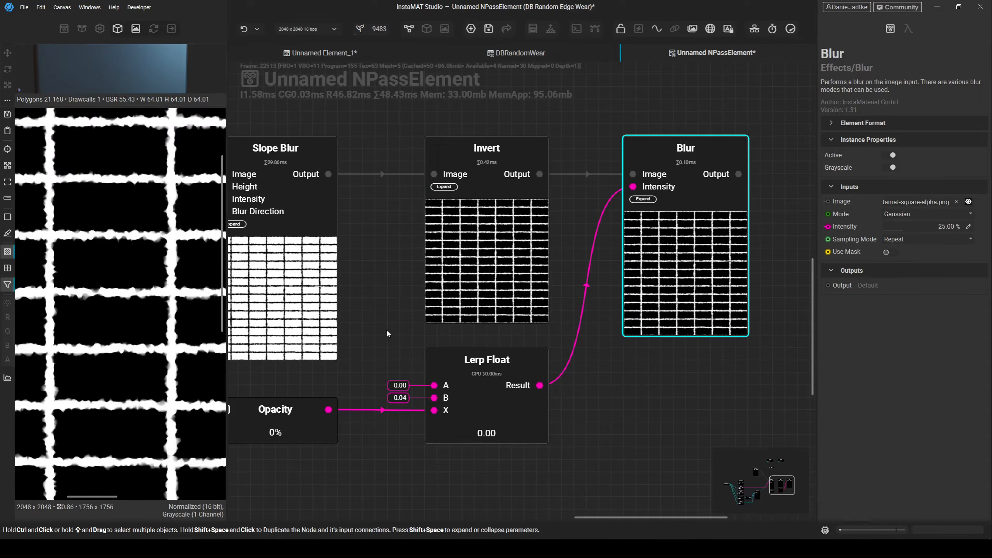
{"action": "middle_click_drag", "start_coordinate": [293, 296], "coordinate": [426, 290]}
{"action": "left_click", "coordinate": [422, 407]}
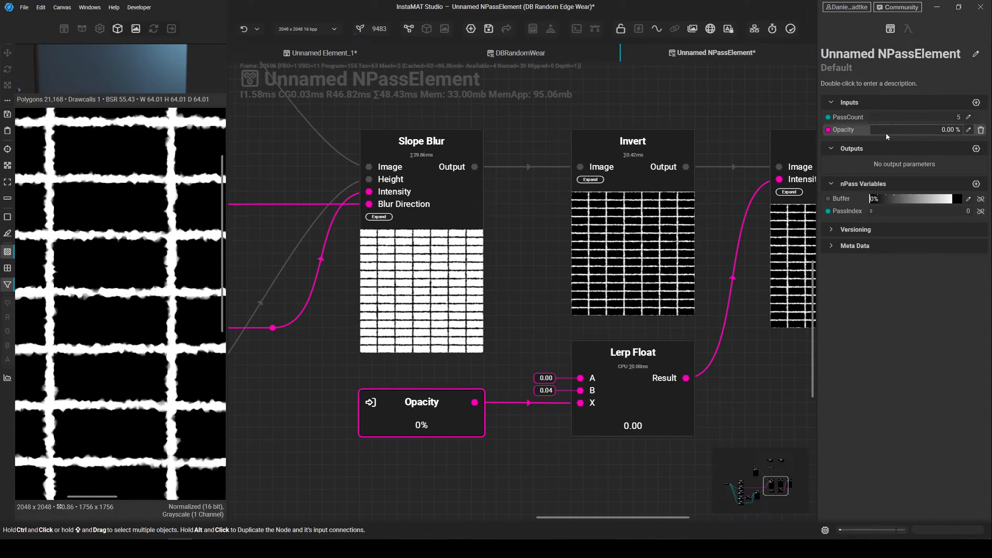
{"action": "left_click_drag", "start_coordinate": [885, 135], "coordinate": [980, 131]}
- Review the Lerp Float's input values and the Intensity setting of the Blur node
{"action": "middle_click_drag", "start_coordinate": [633, 254], "coordinate": [543, 209]}
{"action": "left_click", "coordinate": [578, 366]}
{"action": "middle_click_drag", "start_coordinate": [704, 324], "coordinate": [630, 325]}
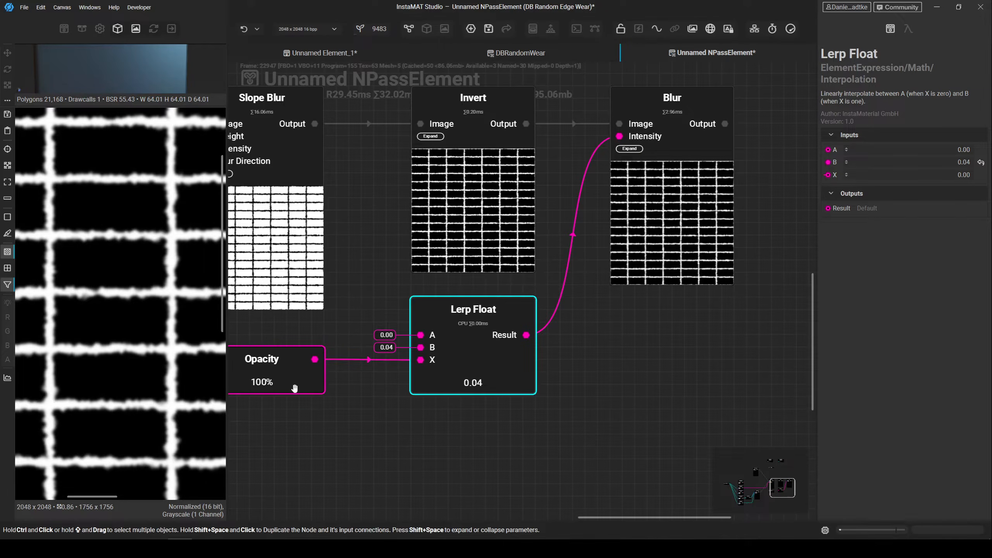
{"action": "left_click", "coordinate": [664, 233]}
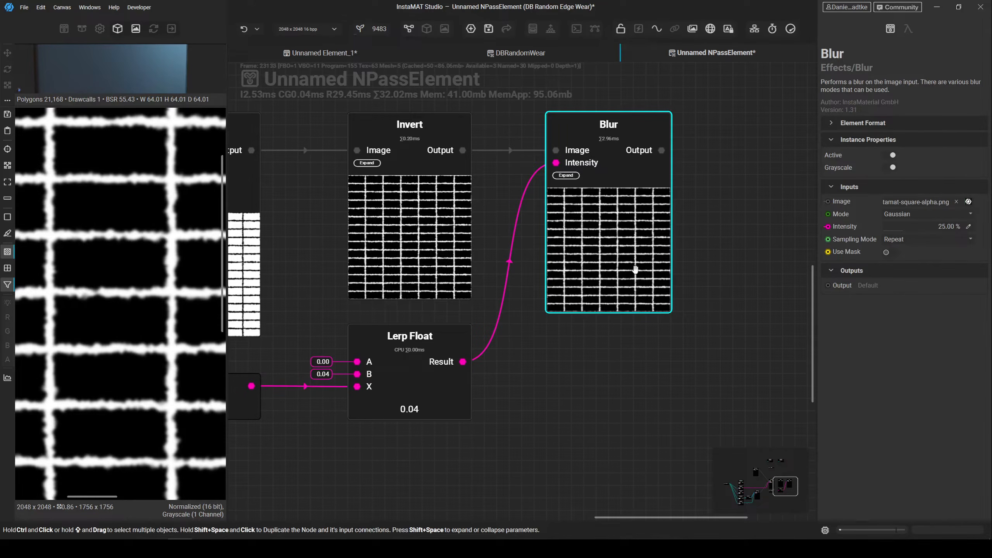
{"action": "middle_click_drag", "start_coordinate": [483, 424], "coordinate": [494, 405]}
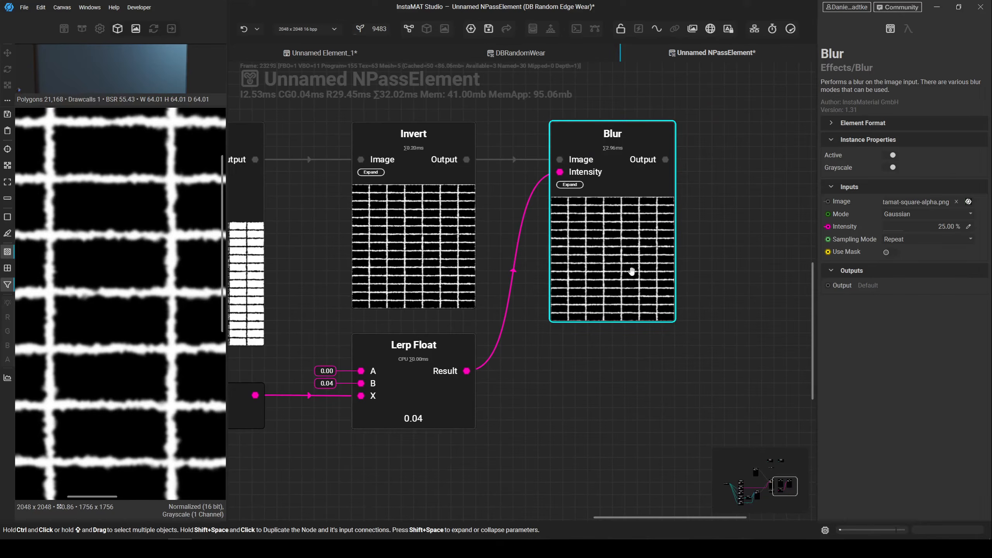
{"action": "left_click", "coordinate": [969, 229]}
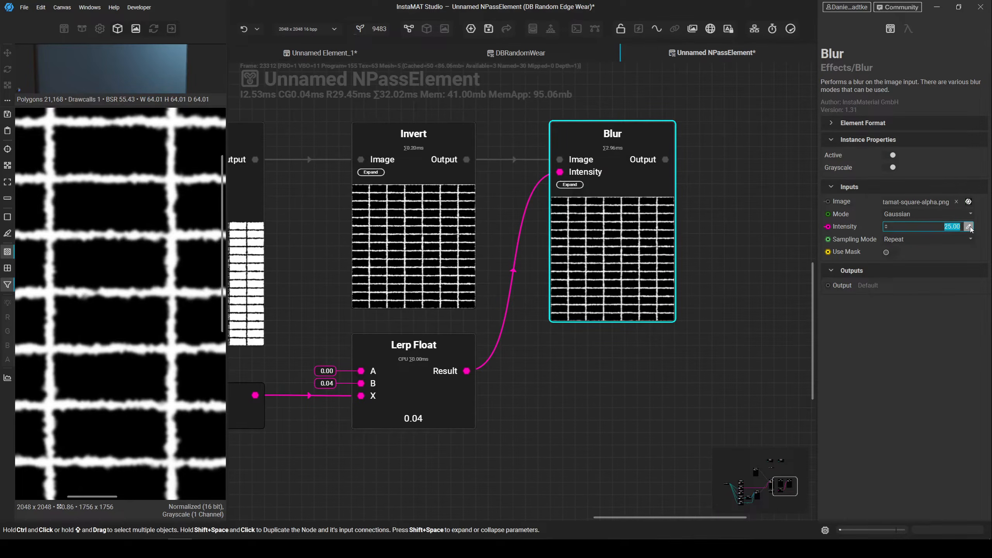
- Duplicate the Blur node below the original, set the copy's Intensity to 25% and remove its Lerp Float connection
{"action": "left_click_drag", "start_coordinate": [644, 266], "coordinate": [639, 430], "text": "shift"}
{"action": "scroll", "coordinate": [655, 415], "scroll_direction": "down", "scroll_amount": 3}
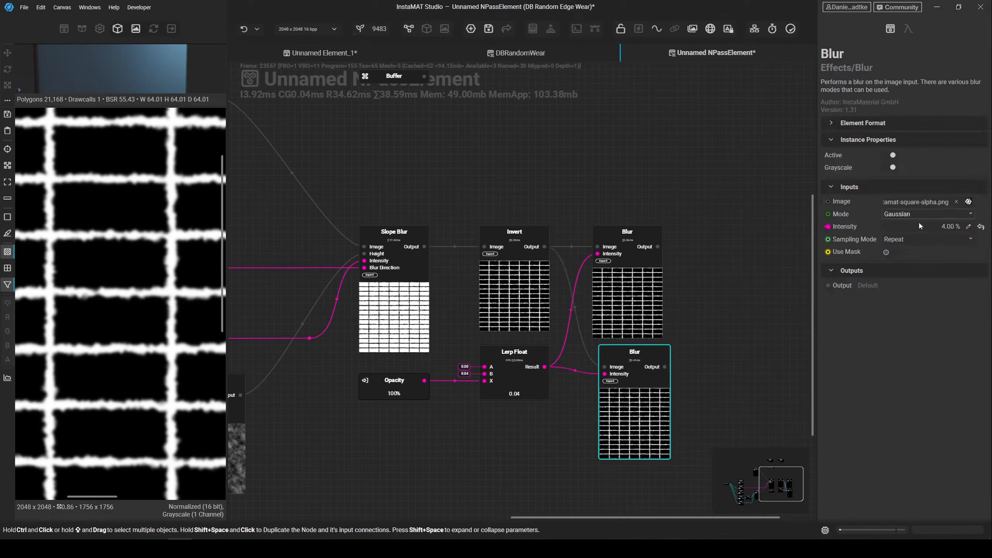
{"action": "left_click", "coordinate": [969, 227]}
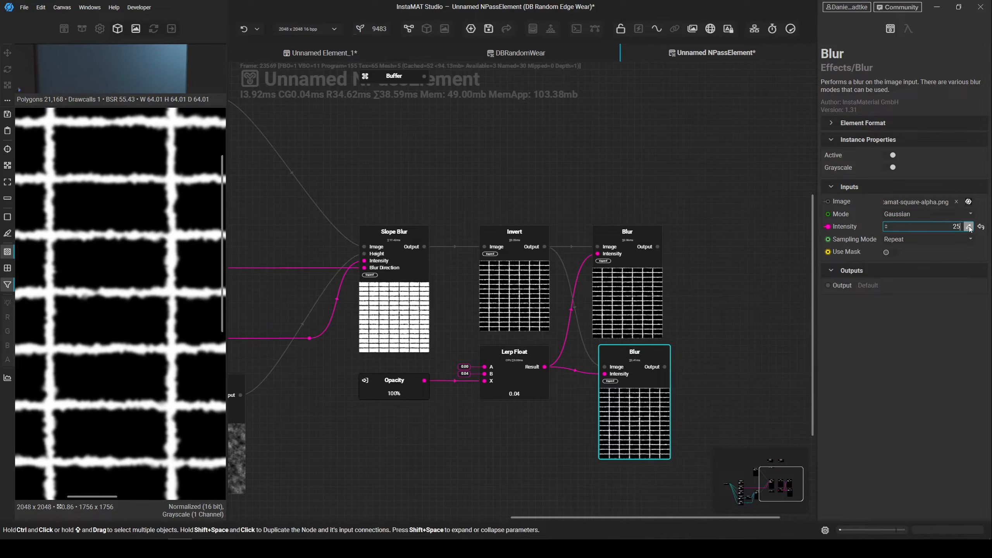
{"action": "key", "text": "Return"}
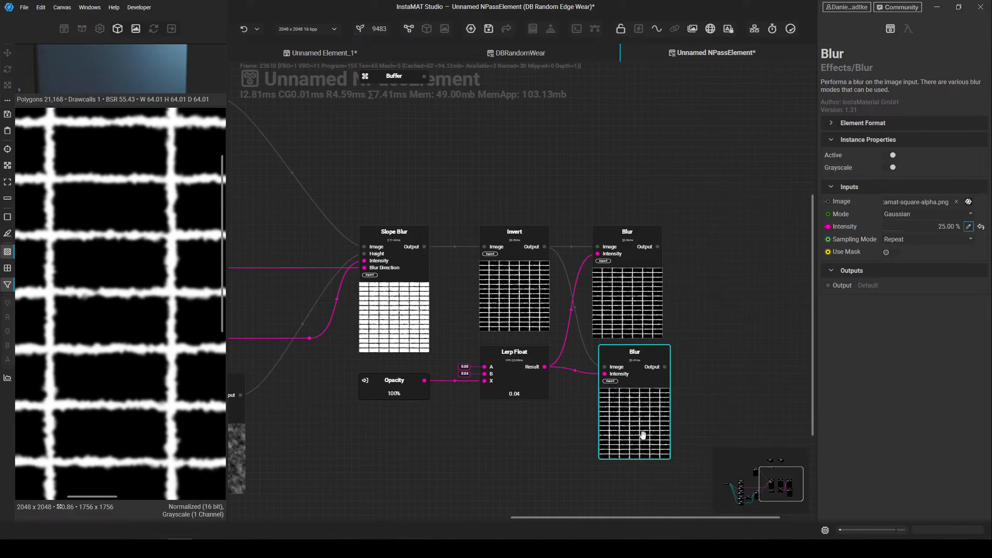
{"action": "left_click", "coordinate": [569, 372]}
{"action": "left_click_drag", "start_coordinate": [568, 374], "coordinate": [567, 370]}
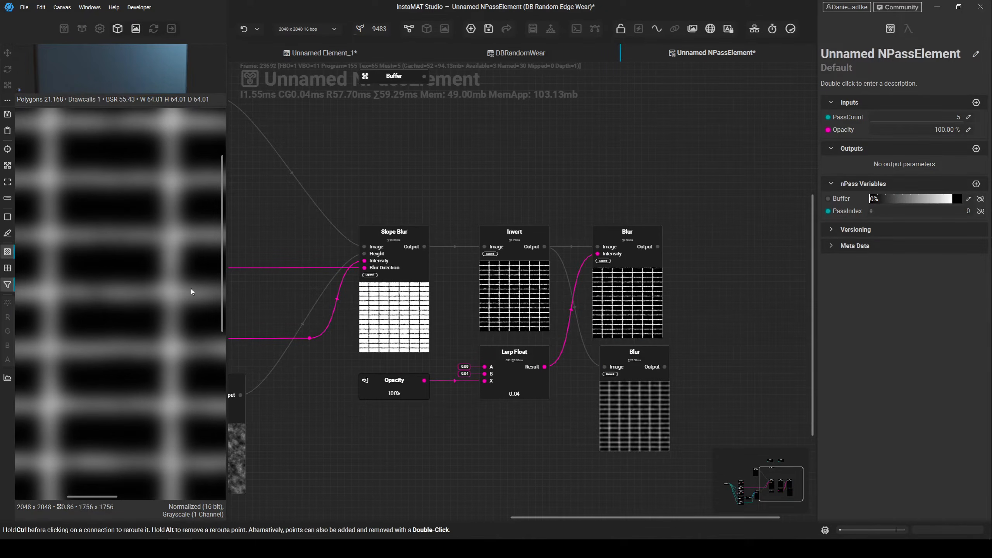
- Set the Opacity graph input to about 60.82%
{"action": "scroll", "coordinate": [524, 375], "scroll_direction": "up", "scroll_amount": 3}
{"action": "left_click", "coordinate": [302, 403]}
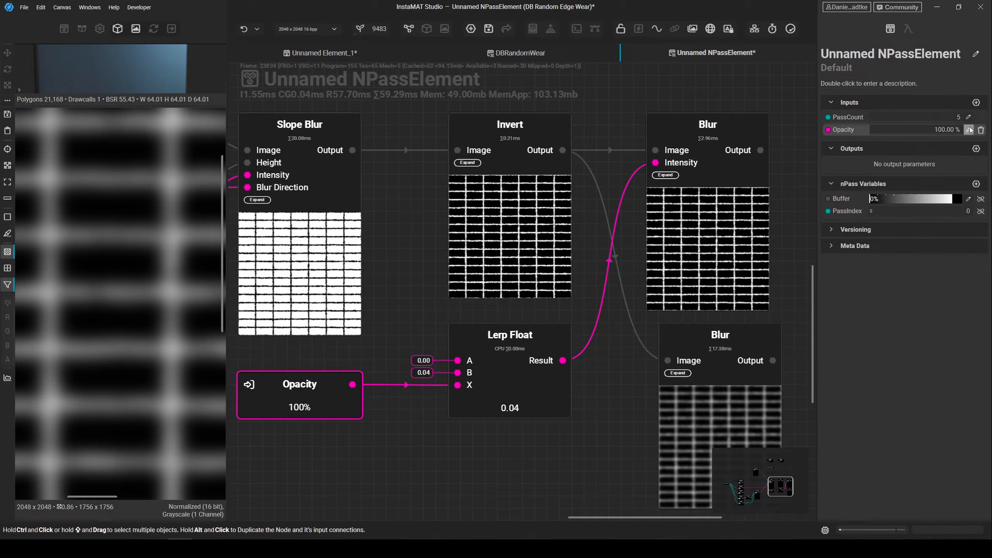
{"action": "mouse_move", "coordinate": [953, 129]}
{"action": "left_mouse_down"}
{"action": "mouse_move", "coordinate": [833, 144]}
{"action": "mouse_move", "coordinate": [953, 131]}
{"action": "left_mouse_up"}
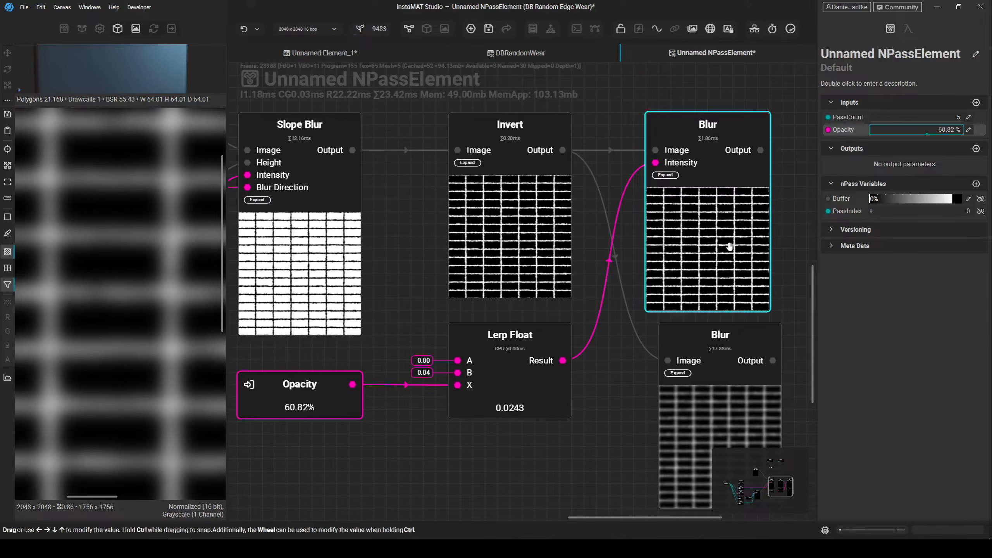
- Delete the duplicated Blur node and preview the remaining Blur's output
{"action": "scroll", "coordinate": [730, 246], "scroll_direction": "down", "scroll_amount": 5}
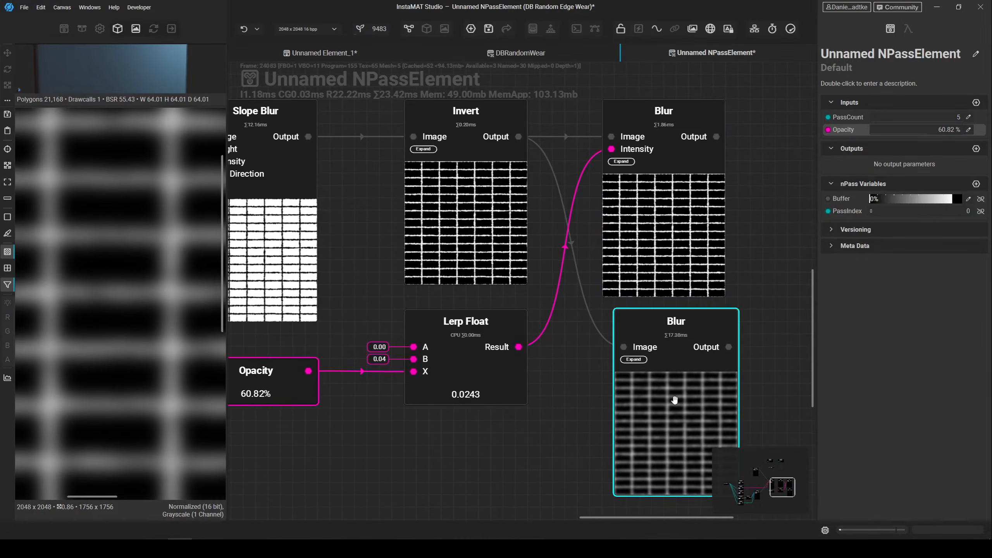
{"action": "left_click", "coordinate": [642, 401]}
{"action": "key", "text": "Delete"}
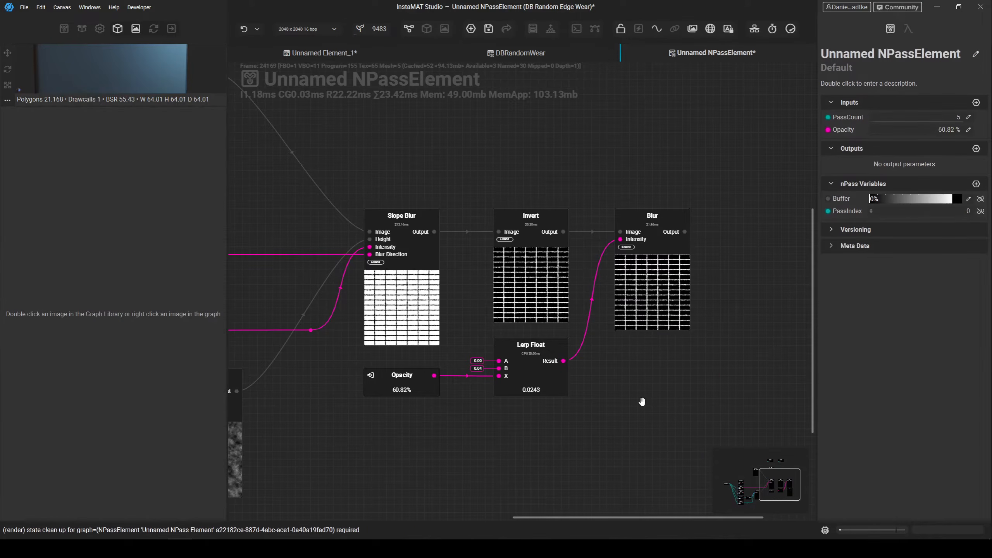
{"action": "scroll", "coordinate": [649, 285], "scroll_direction": "up", "scroll_amount": 3}
{"action": "left_click", "coordinate": [650, 282]}
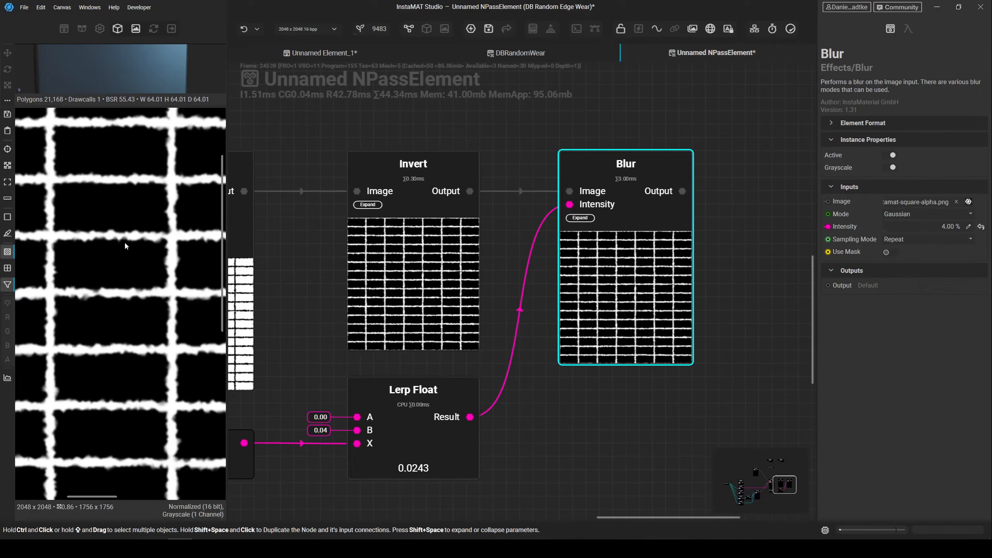
{"action": "scroll", "coordinate": [122, 241], "scroll_direction": "down", "scroll_amount": 6}
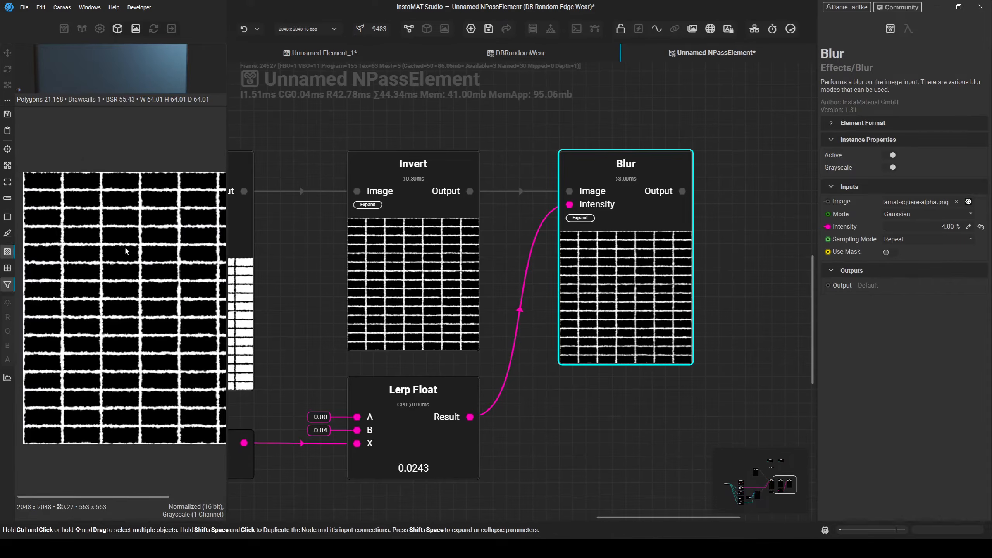
{"action": "scroll", "coordinate": [367, 230], "scroll_direction": "down", "scroll_amount": 1}
{"action": "scroll", "coordinate": [367, 230], "scroll_direction": "down", "scroll_amount": 1}
- Add a Blend node above and beyond the Blur, with the Blur's output feeding its Foreground, and preview it
{"action": "middle_click_drag", "start_coordinate": [367, 229], "coordinate": [461, 230]}
{"action": "middle_click_drag", "start_coordinate": [390, 129], "coordinate": [246, 235]}
{"action": "left_click_drag", "start_coordinate": [617, 385], "coordinate": [677, 233]}
{"action": "left_click", "coordinate": [702, 302]}
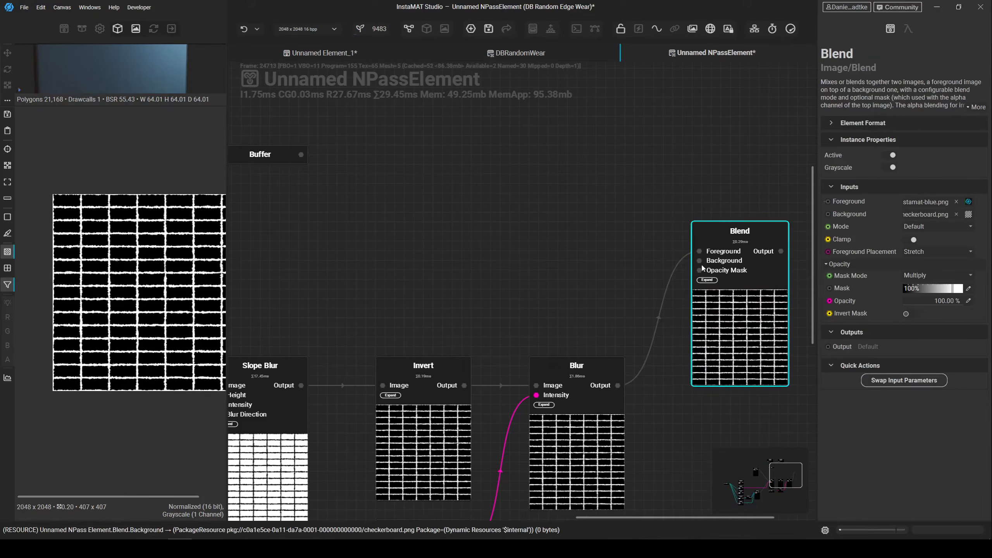
- Connect the output of the generator that feeds the Slope Blur's Image to the Blend's Background
{"action": "middle_click_drag", "start_coordinate": [274, 250], "coordinate": [419, 250]}
{"action": "middle_click_drag", "start_coordinate": [190, 182], "coordinate": [268, 182]}
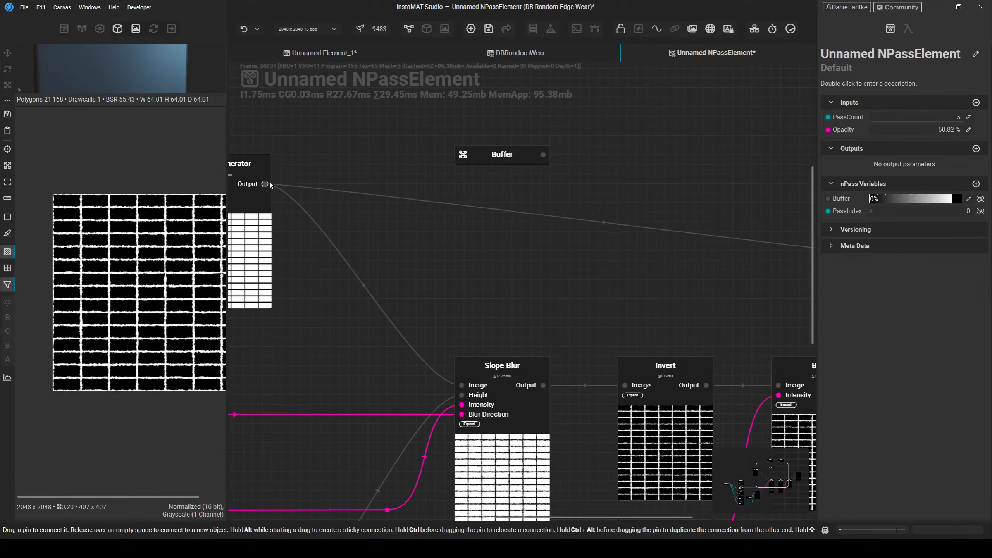
{"action": "middle_click_drag", "start_coordinate": [804, 329], "coordinate": [346, 255]}
- Set the Blend node's mode to Subtract, check the result up close and move the node farther from the Blur
{"action": "left_click", "coordinate": [515, 231]}
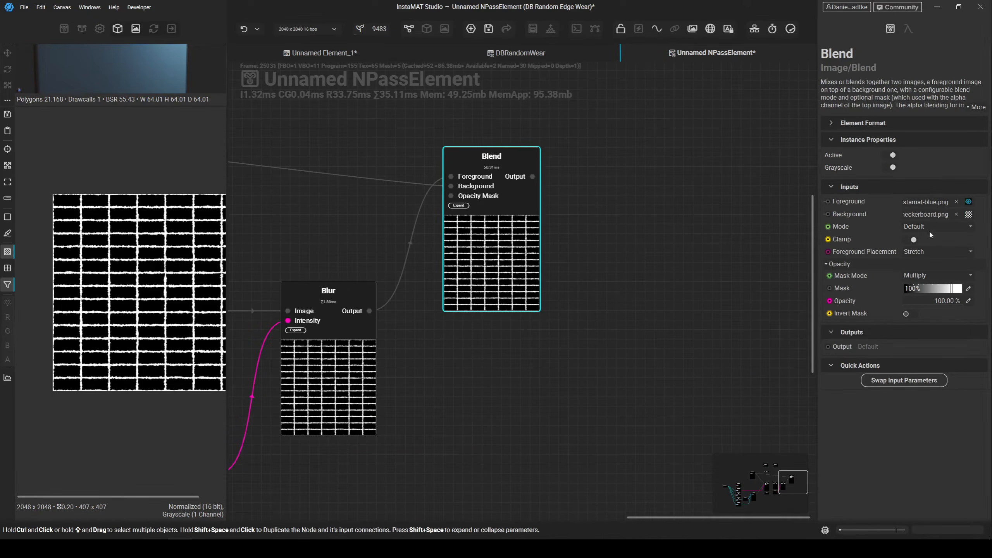
{"action": "left_click", "coordinate": [930, 227]}
{"action": "left_click", "coordinate": [935, 245]}
{"action": "scroll", "coordinate": [161, 245], "scroll_direction": "up", "scroll_amount": 3}
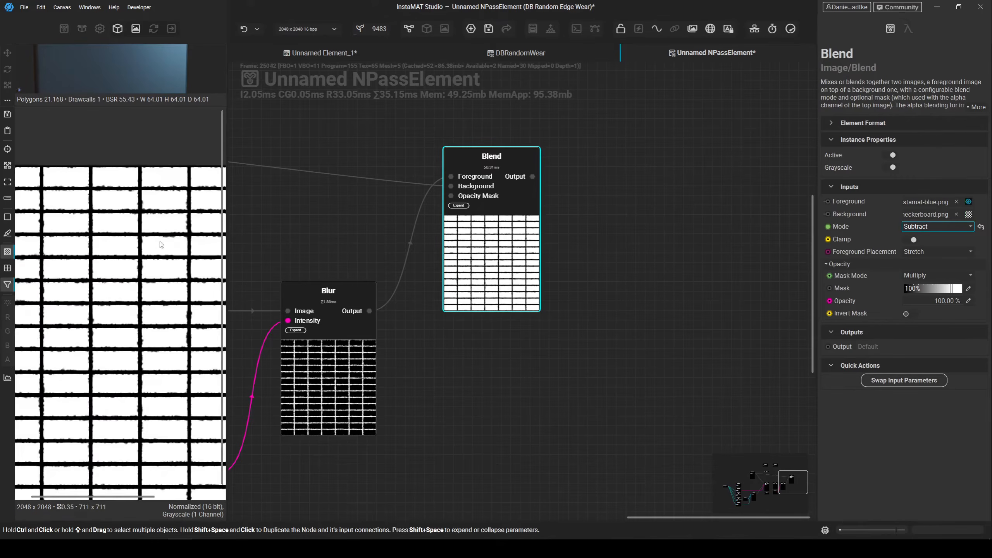
{"action": "scroll", "coordinate": [161, 245], "scroll_direction": "up", "scroll_amount": 2}
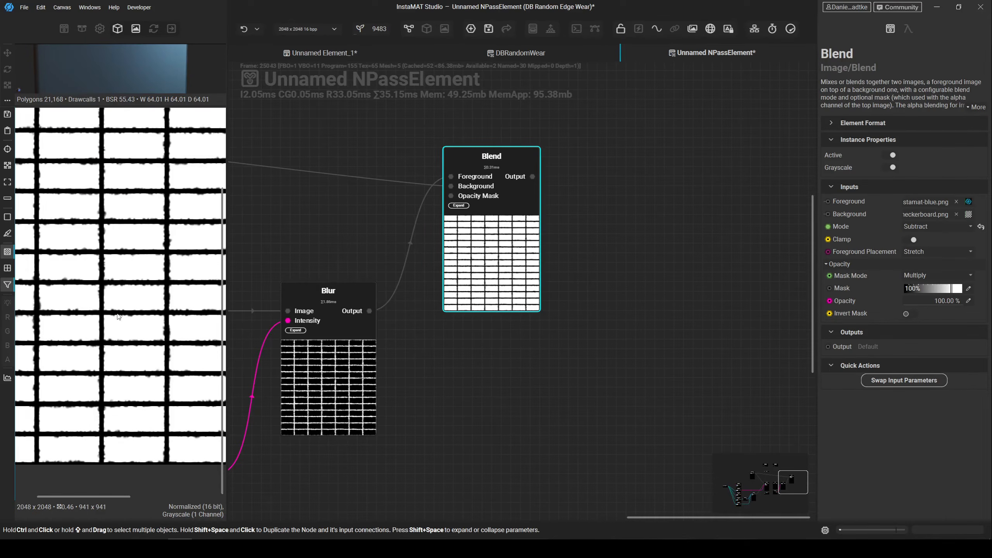
{"action": "middle_click_drag", "start_coordinate": [430, 383], "coordinate": [562, 406]}
{"action": "left_click_drag", "start_coordinate": [574, 285], "coordinate": [718, 219]}
- Add a Clouds node and place it in the empty area below the Lerp Float node
{"action": "scroll", "coordinate": [567, 367], "scroll_direction": "down", "scroll_amount": 3}
{"action": "middle_click_drag", "start_coordinate": [512, 478], "coordinate": [612, 298]}
{"action": "left_click", "coordinate": [500, 429]}
{"action": "key", "text": "space"}
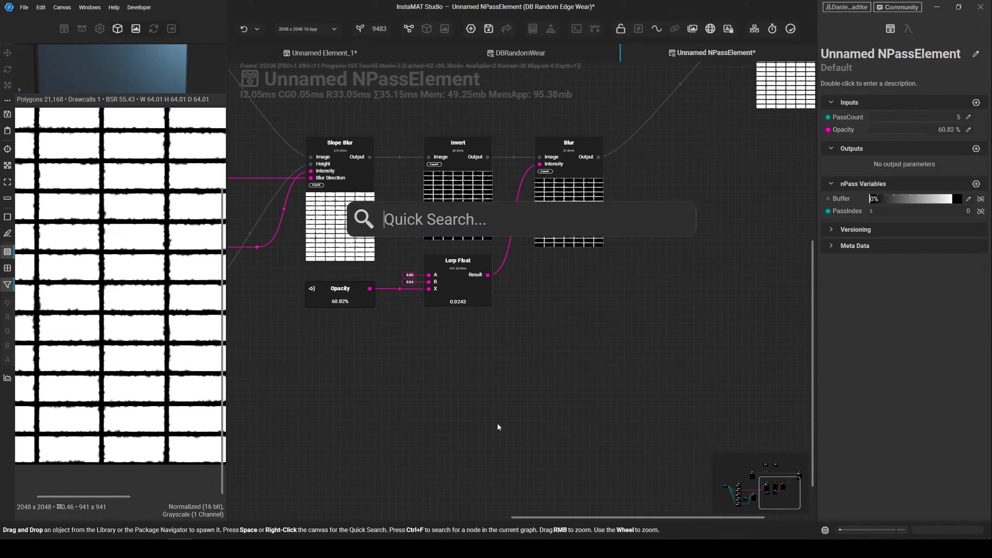
{"action": "type", "text": "clouds"}
{"action": "key", "text": "Escape"}
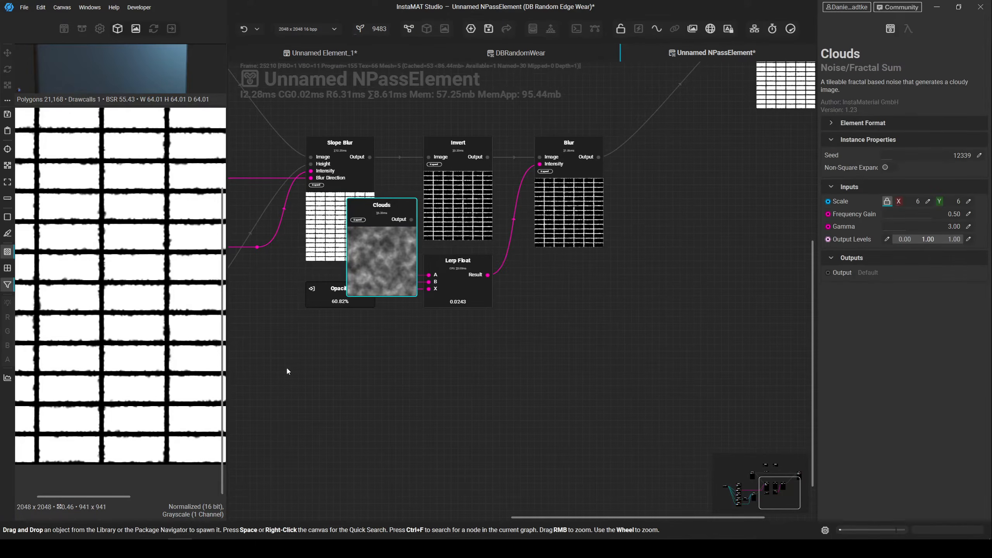
{"action": "left_click_drag", "start_coordinate": [401, 256], "coordinate": [438, 428]}
- Add a Histogram Edit node fed by the Clouds node's output
{"action": "scroll", "coordinate": [456, 380], "scroll_direction": "up", "scroll_amount": 1}
{"action": "type", "text": "Histo"}
{"action": "key", "text": "Return"}
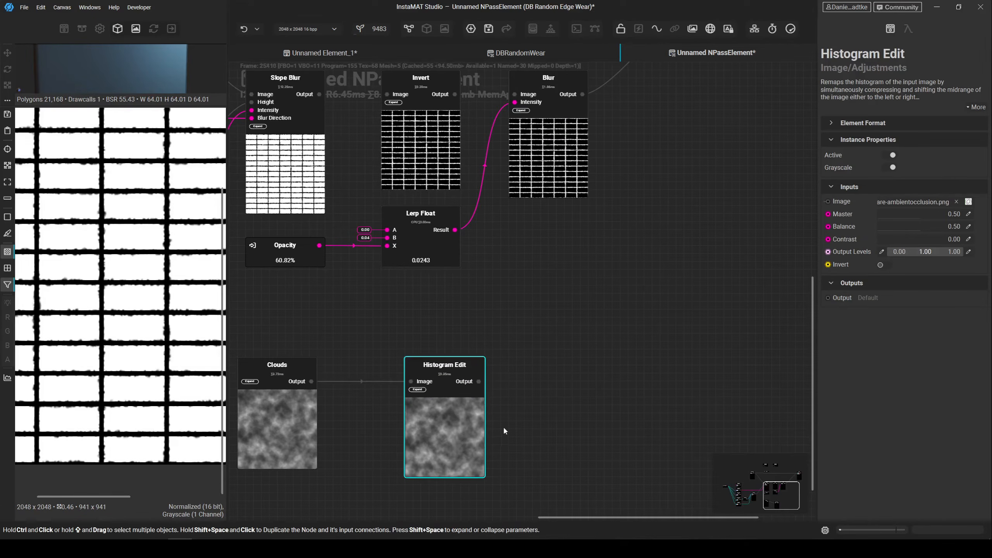
- Expand the Clouds node's parameters and view its inputs up close
{"action": "middle_click_drag", "start_coordinate": [504, 434], "coordinate": [583, 415]}
{"action": "middle_click_drag", "start_coordinate": [462, 411], "coordinate": [642, 400]}
{"action": "left_click", "coordinate": [507, 353], "text": "ctrl"}
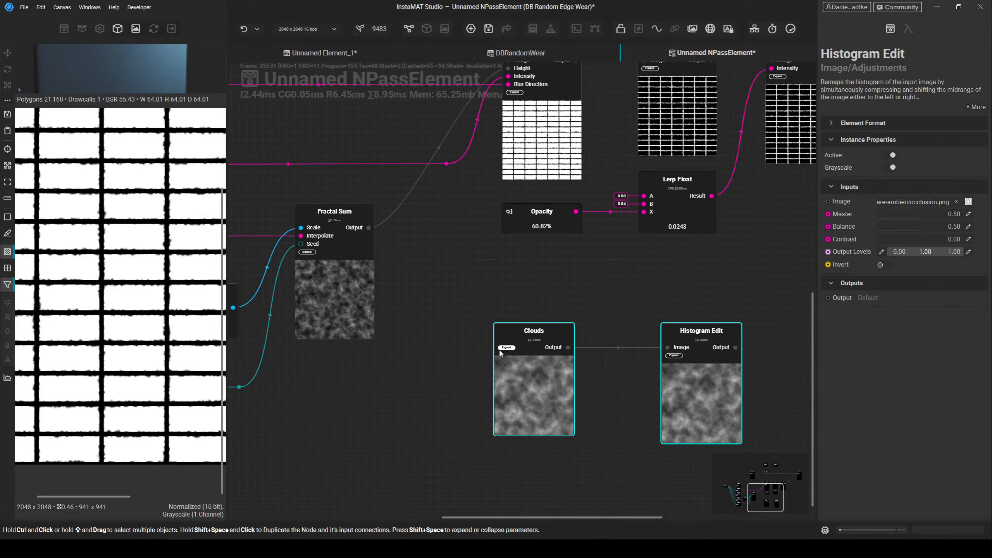
{"action": "left_click", "coordinate": [502, 349]}
{"action": "scroll", "coordinate": [560, 292], "scroll_direction": "up", "scroll_amount": 4}
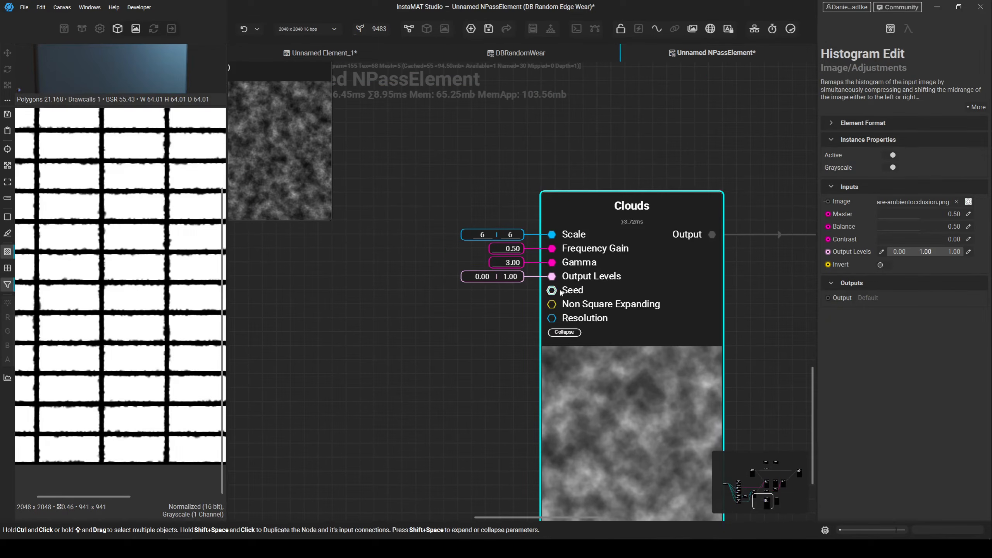
- Duplicate the Random Number Uint node that seeds the Fractal Sum, place it below the original and connect its result to the Clouds Seed
{"action": "scroll", "coordinate": [560, 292], "scroll_direction": "down", "scroll_amount": 5}
{"action": "middle_click_drag", "start_coordinate": [506, 337], "coordinate": [502, 356]}
{"action": "scroll", "coordinate": [501, 355], "scroll_direction": "up", "scroll_amount": 6}
{"action": "left_click", "coordinate": [405, 349]}
{"action": "left_click_drag", "start_coordinate": [402, 334], "coordinate": [398, 431], "text": "shift"}
{"action": "left_click", "coordinate": [413, 350], "text": "ctrl"}
{"action": "middle_click_drag", "start_coordinate": [549, 413], "coordinate": [464, 412]}
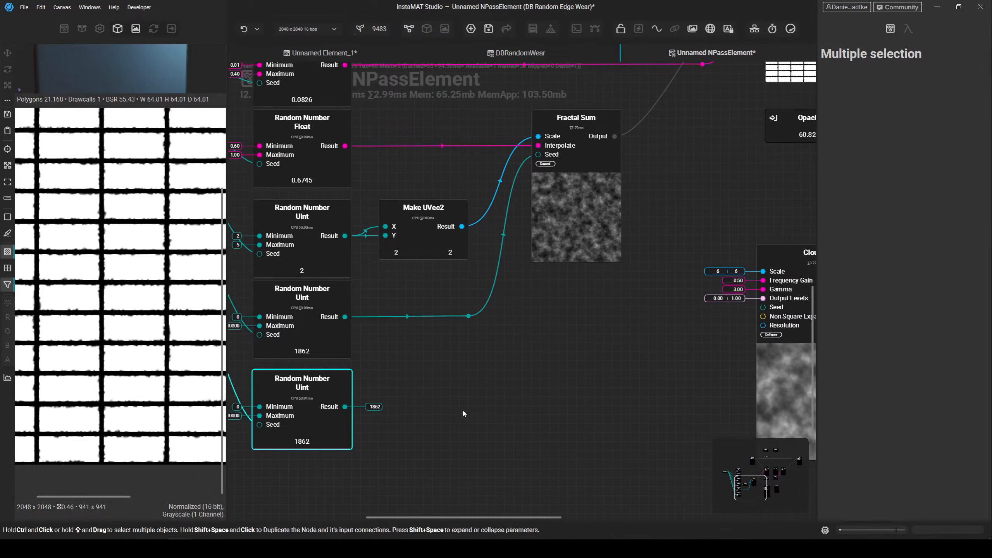
{"action": "left_click_drag", "start_coordinate": [345, 407], "coordinate": [764, 307]}
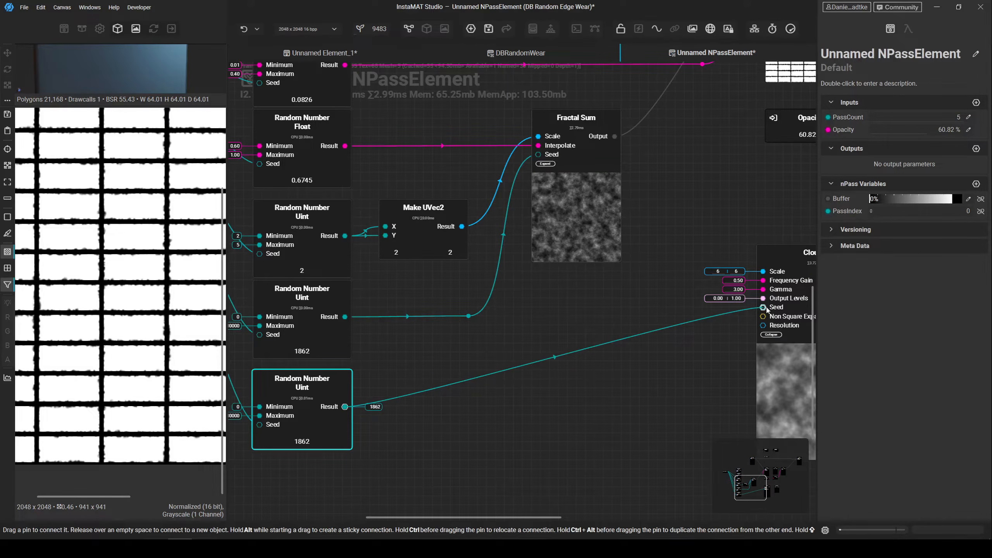
- Move the Histogram Edit node slightly farther from the Clouds node and expand its parameters
{"action": "middle_click_drag", "start_coordinate": [656, 365], "coordinate": [346, 344]}
{"action": "middle_click_drag", "start_coordinate": [519, 370], "coordinate": [373, 406]}
{"action": "scroll", "coordinate": [556, 347], "scroll_direction": "up", "scroll_amount": 3}
{"action": "scroll", "coordinate": [395, 368], "scroll_direction": "down", "scroll_amount": 2}
{"action": "middle_click_drag", "start_coordinate": [395, 368], "coordinate": [393, 393]}
{"action": "left_click", "coordinate": [499, 367]}
{"action": "left_click_drag", "start_coordinate": [522, 373], "coordinate": [548, 368]}
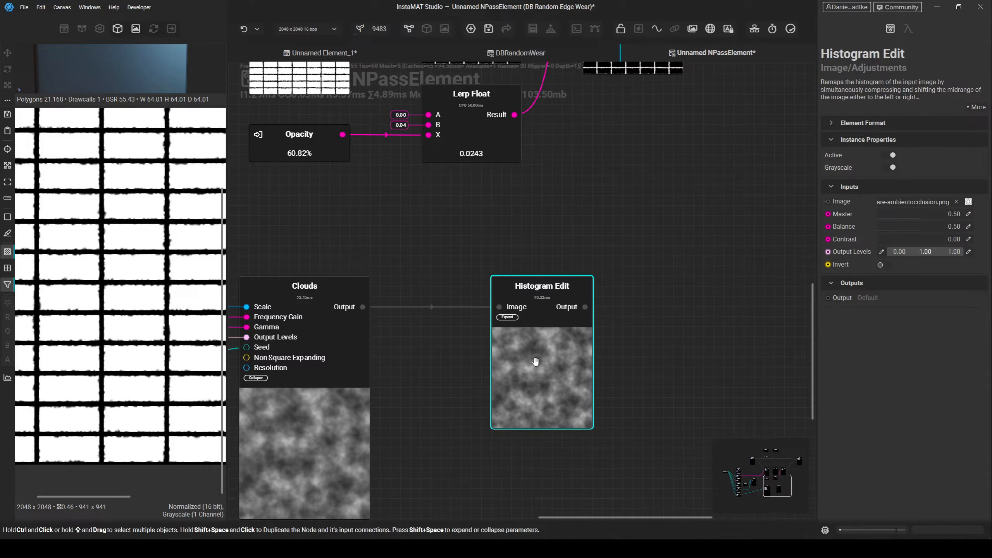
{"action": "left_click", "coordinate": [517, 317]}
{"action": "scroll", "coordinate": [549, 380], "scroll_direction": "up", "scroll_amount": 2}
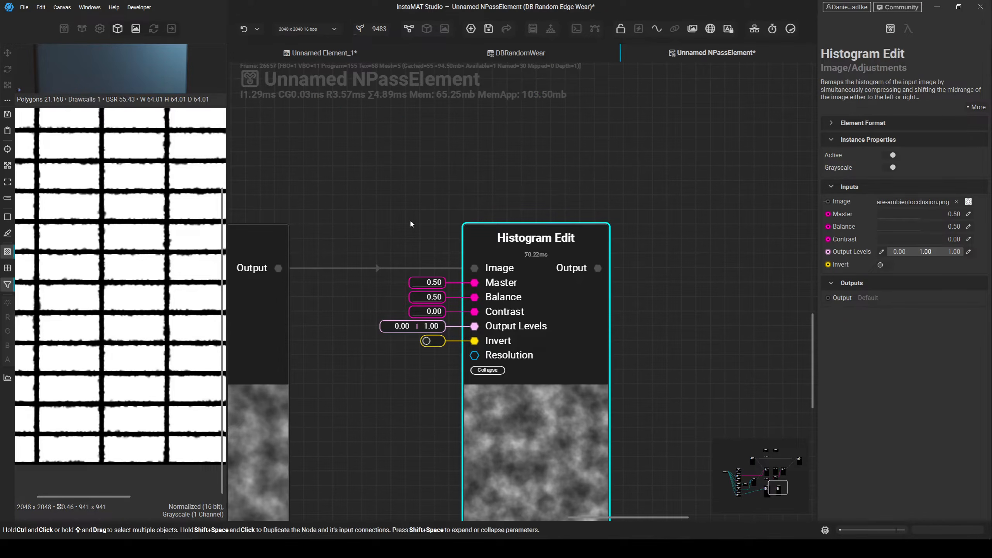
- Expose the Histogram Edit's Master as a graph input named "Wear Amount"
{"action": "middle_click_drag", "start_coordinate": [417, 232], "coordinate": [456, 246]}
{"action": "right_click", "coordinate": [377, 204]}
{"action": "type", "text": "We"}
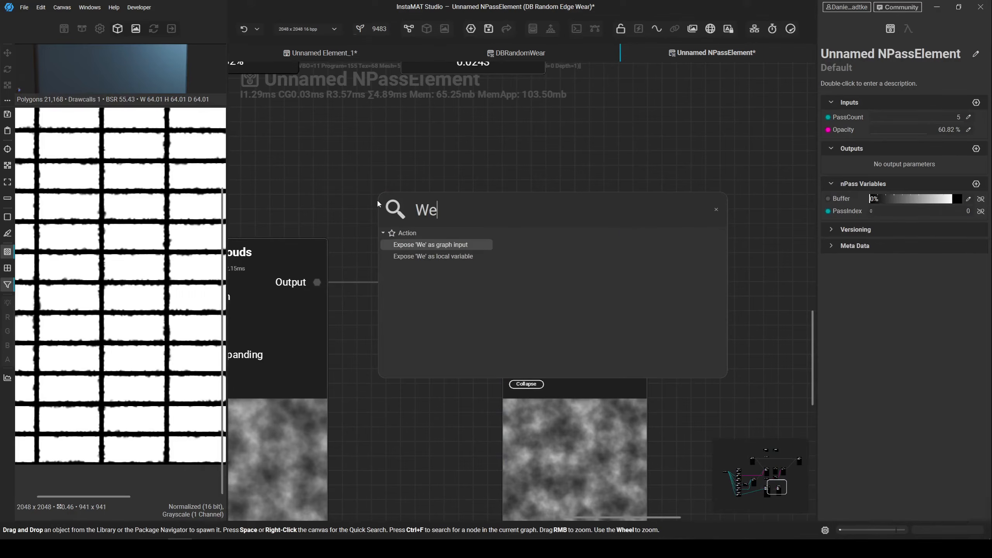
{"action": "type", "text": "ear"}
{"action": "key", "text": "BackSpace"}
{"action": "key", "text": "BackSpace"}
{"action": "key", "text": "BackSpace"}
{"action": "type", "text": "ar Amount"}
{"action": "key", "text": "Return"}
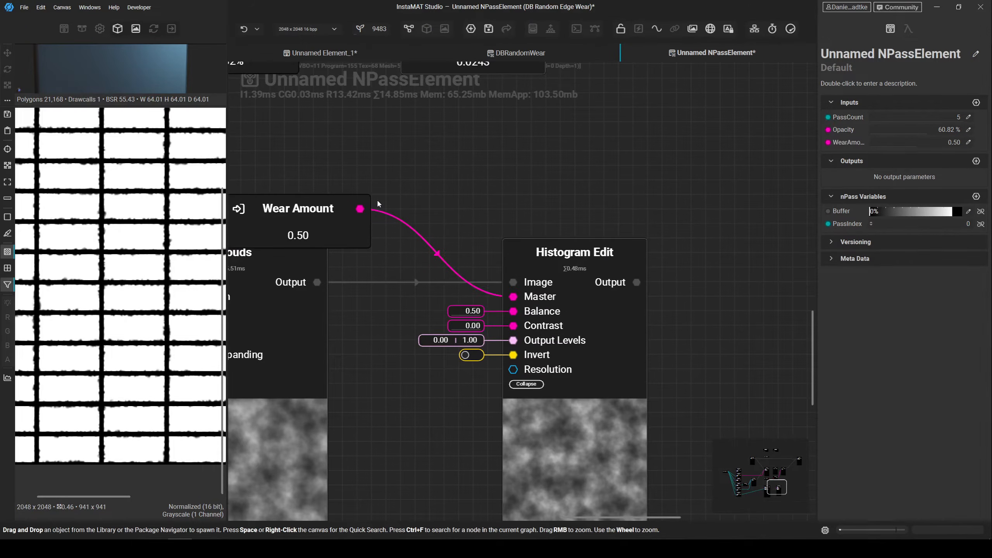
- Move the Wear Amount node below the Clouds node and collapse the Histogram Edit's parameters
{"action": "scroll", "coordinate": [370, 249], "scroll_direction": "down", "scroll_amount": 2}
{"action": "left_click_drag", "start_coordinate": [332, 221], "coordinate": [289, 474]}
{"action": "left_click", "coordinate": [508, 298]}
{"action": "left_click", "coordinate": [488, 283]}
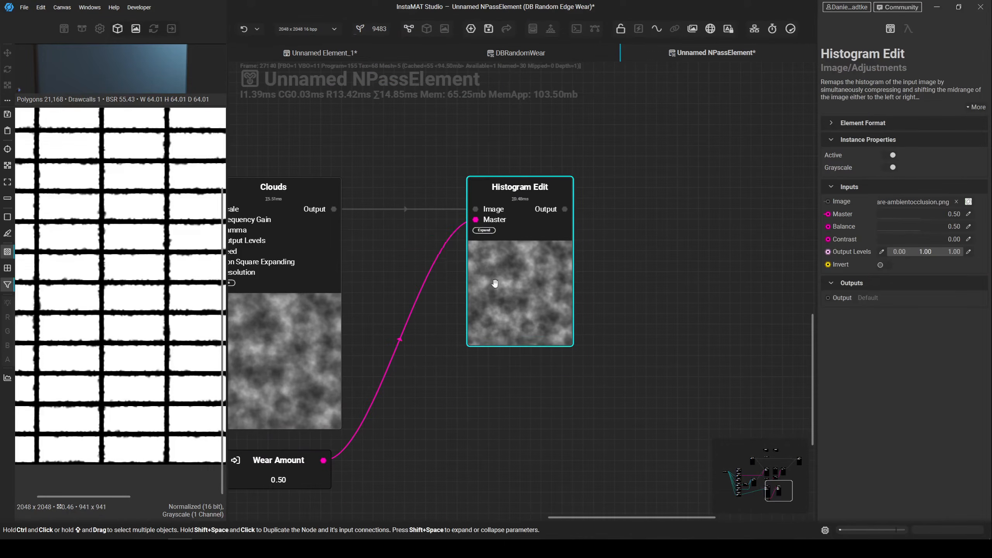
- Delete the connection from Wear Amount to the Histogram Edit and set the Histogram Edit's Contrast to 0.55
{"action": "scroll", "coordinate": [455, 276], "scroll_direction": "up", "scroll_amount": 2}
{"action": "left_click_drag", "start_coordinate": [392, 233], "coordinate": [448, 321]}
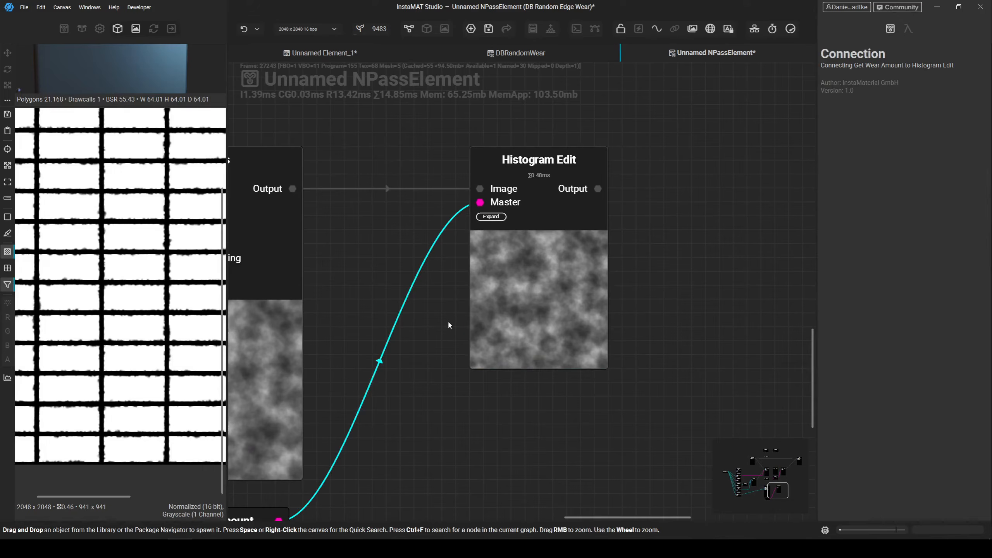
{"action": "key", "text": "Delete"}
{"action": "left_click", "coordinate": [560, 256]}
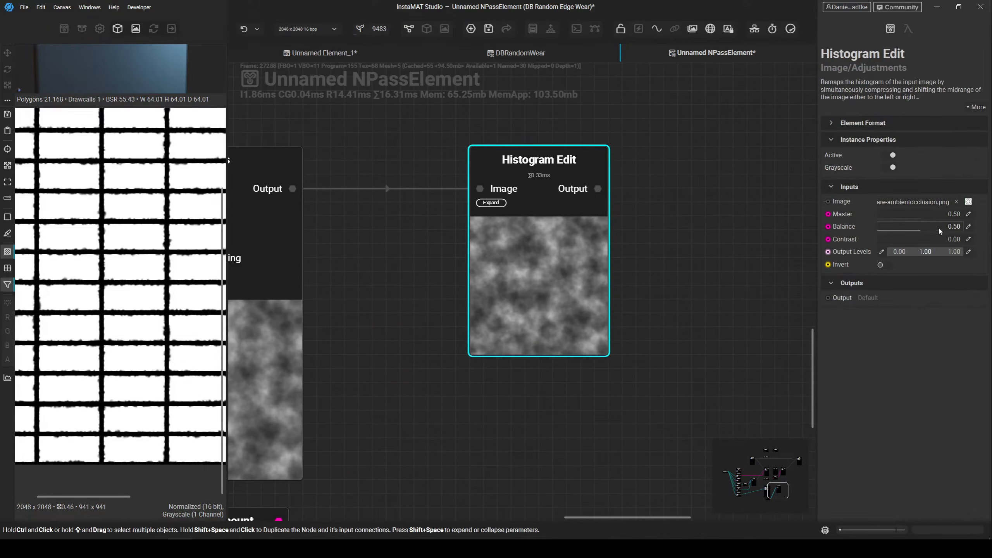
{"action": "left_click_drag", "start_coordinate": [896, 239], "coordinate": [925, 245]}
- Add a Blend node with the Histogram Edit as Foreground and the Blur output as Background
{"action": "scroll", "coordinate": [560, 355], "scroll_direction": "down", "scroll_amount": 3}
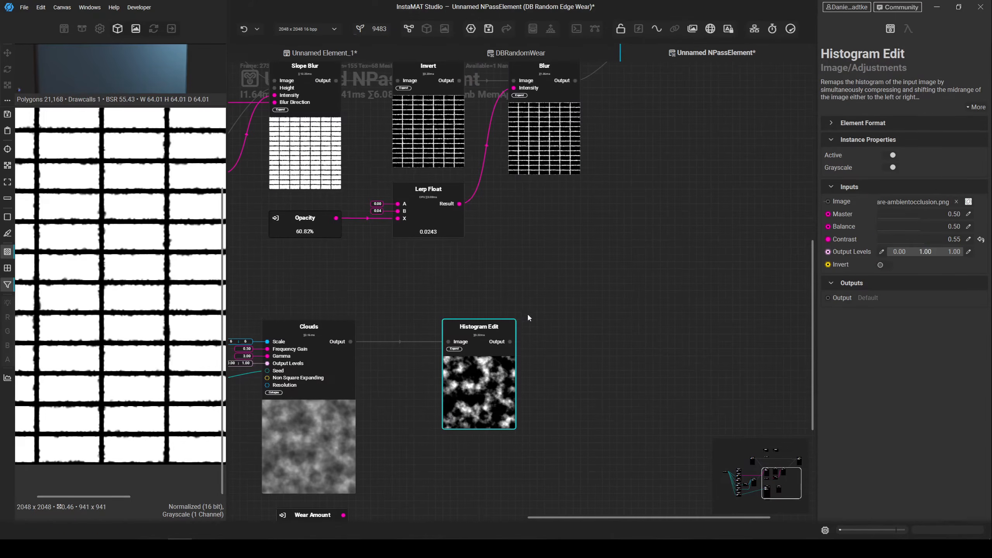
{"action": "left_click_drag", "start_coordinate": [514, 346], "coordinate": [621, 186]}
{"action": "left_click", "coordinate": [634, 215]}
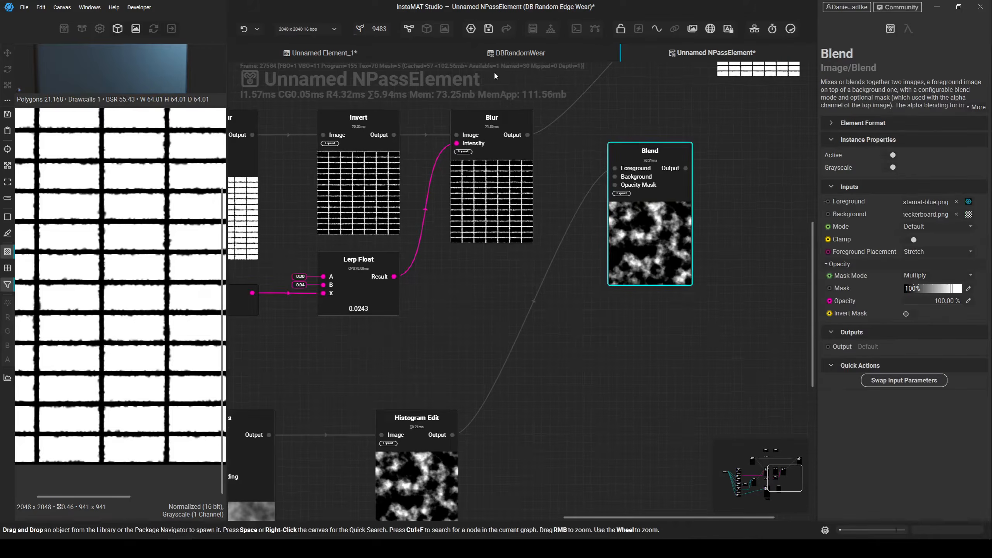
{"action": "left_click_drag", "start_coordinate": [614, 176], "coordinate": [527, 134]}
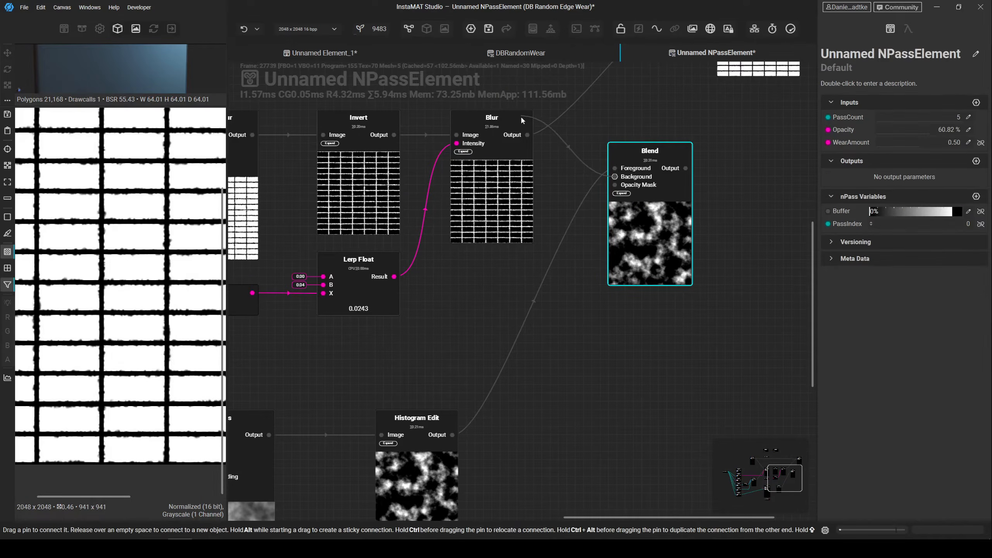
- Set the new Blend node's mode to Subtract and inspect the masked edge lines in the image preview
{"action": "left_click", "coordinate": [672, 231]}
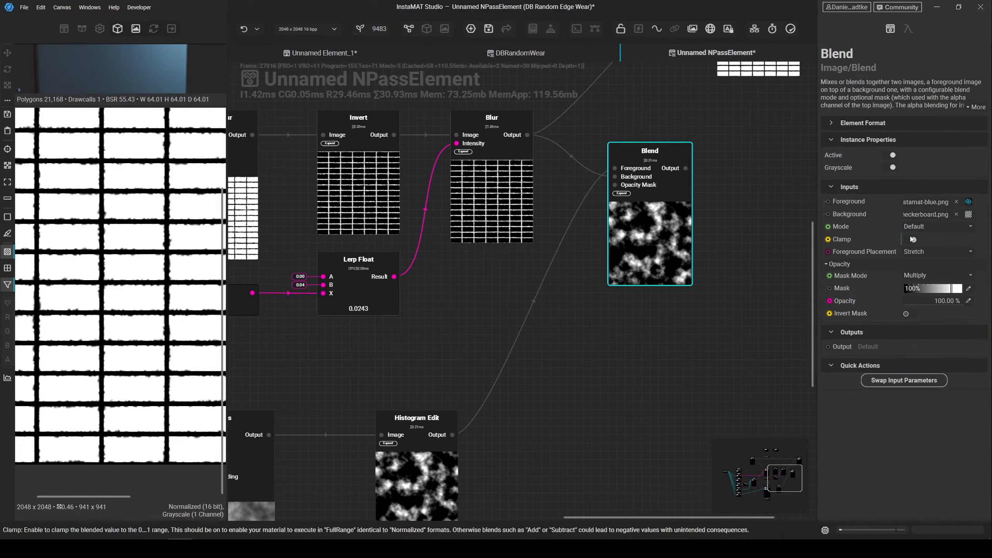
{"action": "left_click", "coordinate": [923, 227]}
{"action": "left_click", "coordinate": [933, 251]}
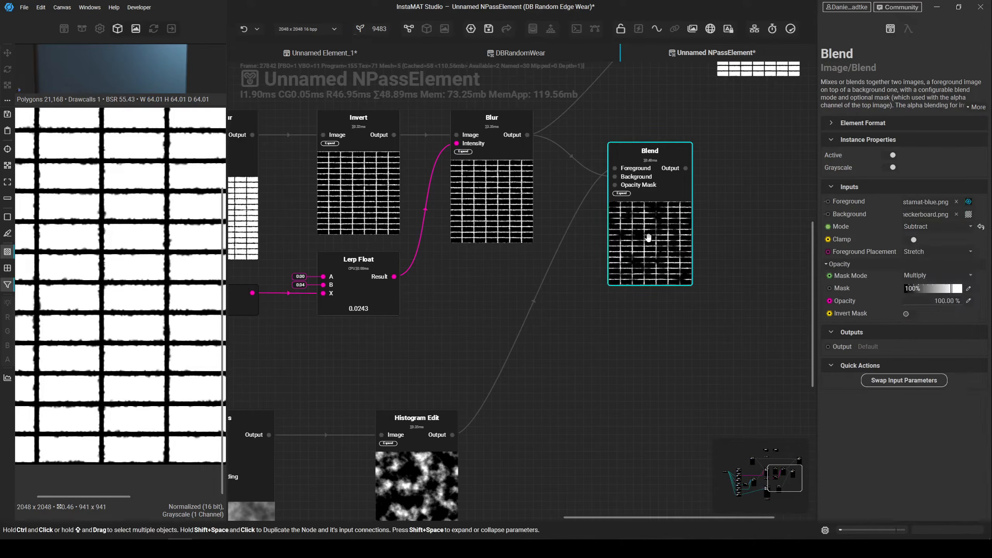
{"action": "scroll", "coordinate": [112, 275], "scroll_direction": "down", "scroll_amount": 3}
{"action": "scroll", "coordinate": [112, 275], "scroll_direction": "up", "scroll_amount": 2}
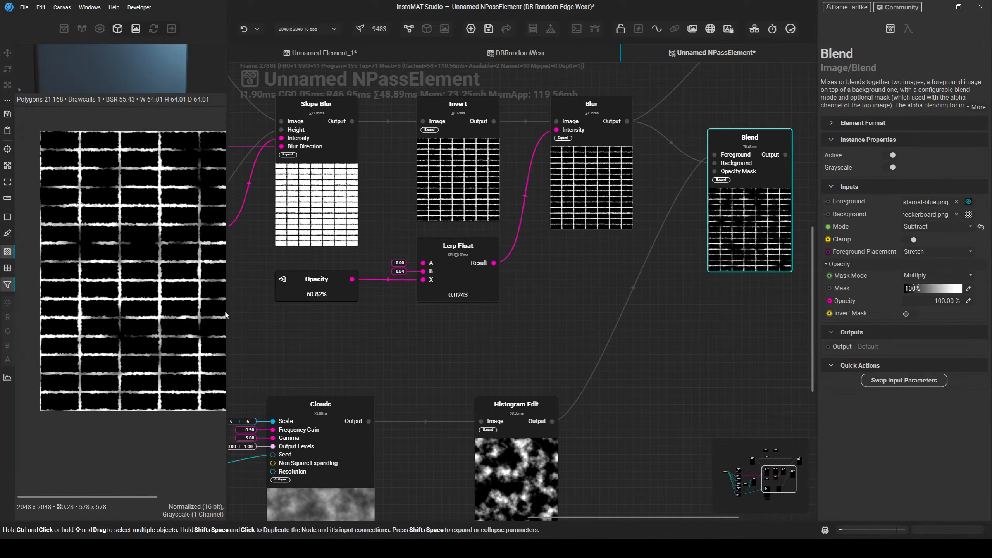
{"action": "scroll", "coordinate": [117, 258], "scroll_direction": "up", "scroll_amount": 1}
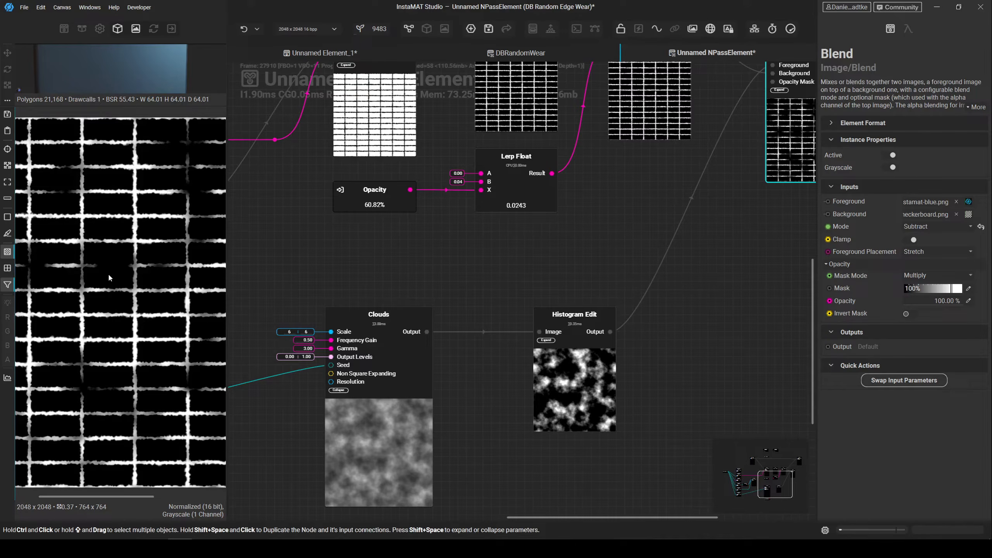
- Adjust the Histogram Edit to a Master of 0.58 and a Contrast of 0.87
{"action": "left_click", "coordinate": [575, 316]}
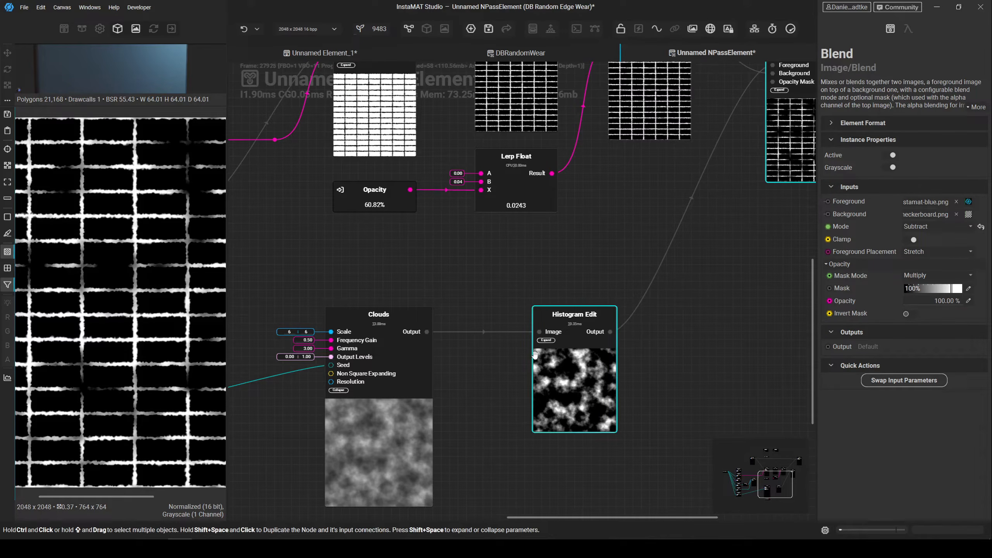
{"action": "left_click_drag", "start_coordinate": [922, 212], "coordinate": [953, 238]}
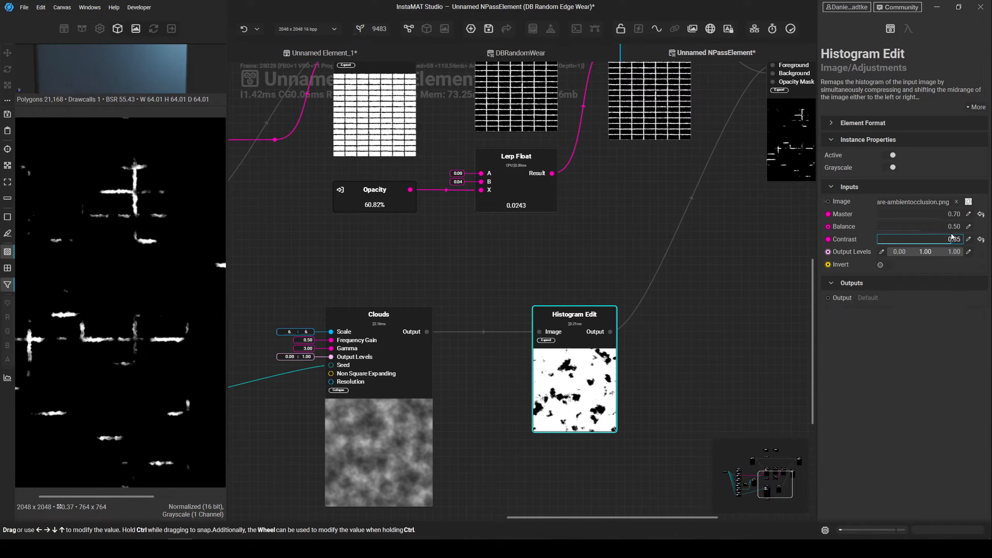
{"action": "left_click", "coordinate": [934, 214]}
{"action": "mouse_move", "coordinate": [935, 217]}
{"action": "left_mouse_down"}
{"action": "mouse_move", "coordinate": [892, 225]}
{"action": "mouse_move", "coordinate": [937, 223]}
{"action": "mouse_move", "coordinate": [929, 225]}
{"action": "left_mouse_up"}
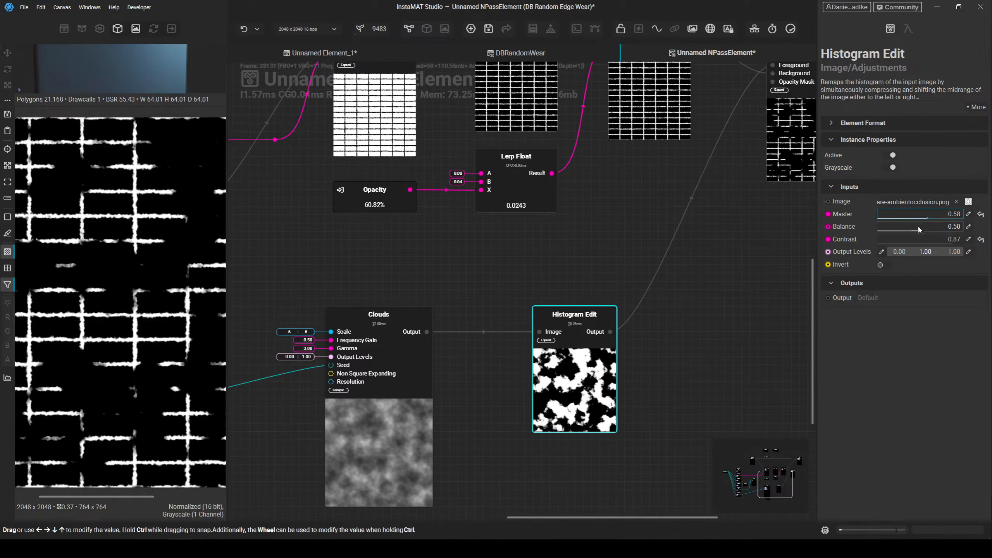
- Add a Lerp Float node beside the Wear Amount node and set its A value to 0.6
{"action": "left_click", "coordinate": [644, 394]}
{"action": "key", "text": "space"}
{"action": "type", "text": "lerp float"}
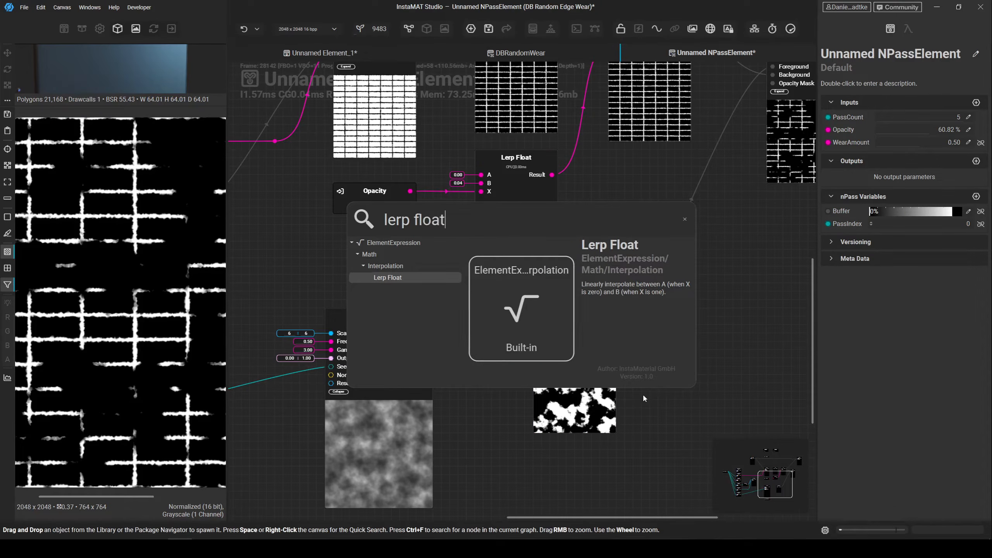
{"action": "key", "text": "Return"}
{"action": "left_click_drag", "start_coordinate": [417, 244], "coordinate": [534, 448]}
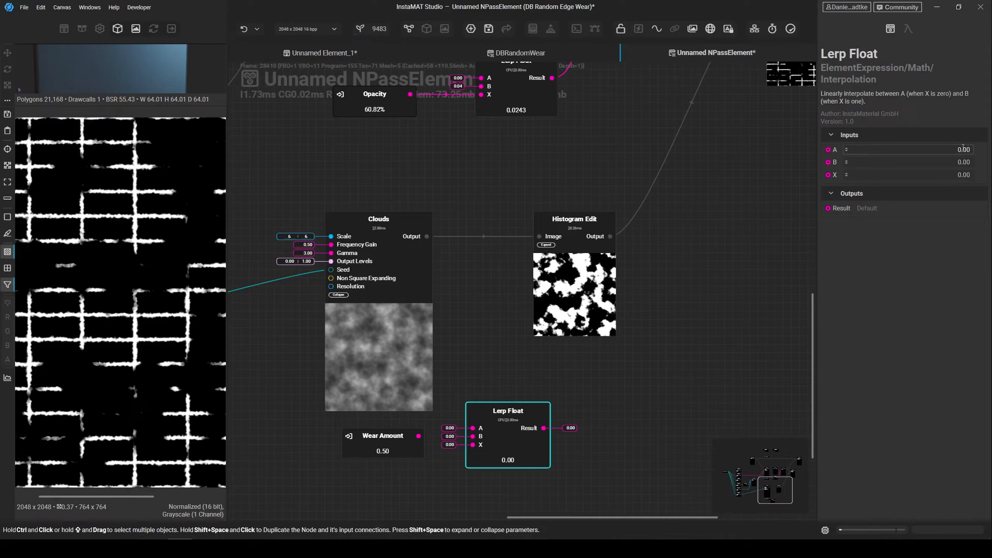
{"action": "left_click_drag", "start_coordinate": [964, 148], "coordinate": [969, 146]}
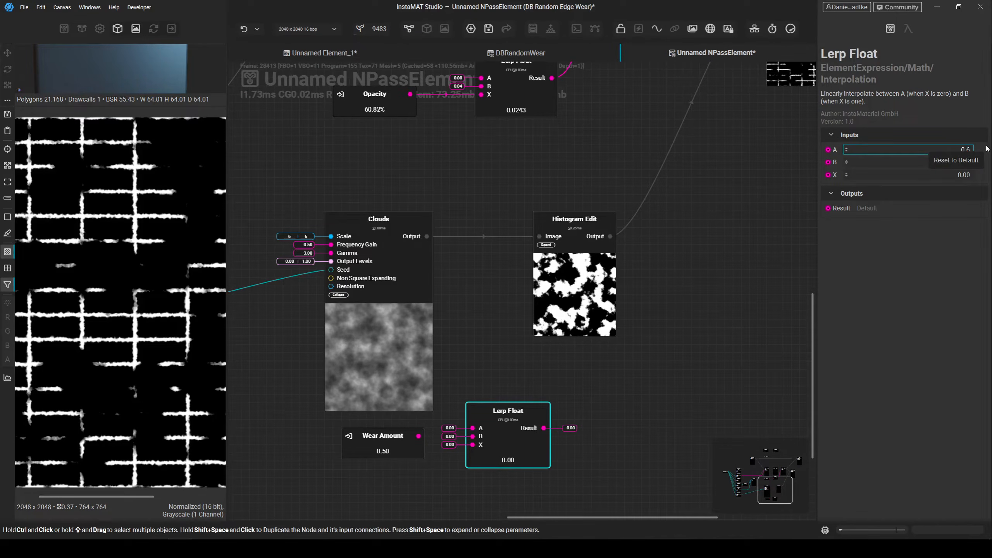
- Raise the Histogram Edit's Master to 0.75 to test the upper limit and set the Lerp Float's B to 0.75
{"action": "left_click", "coordinate": [575, 219]}
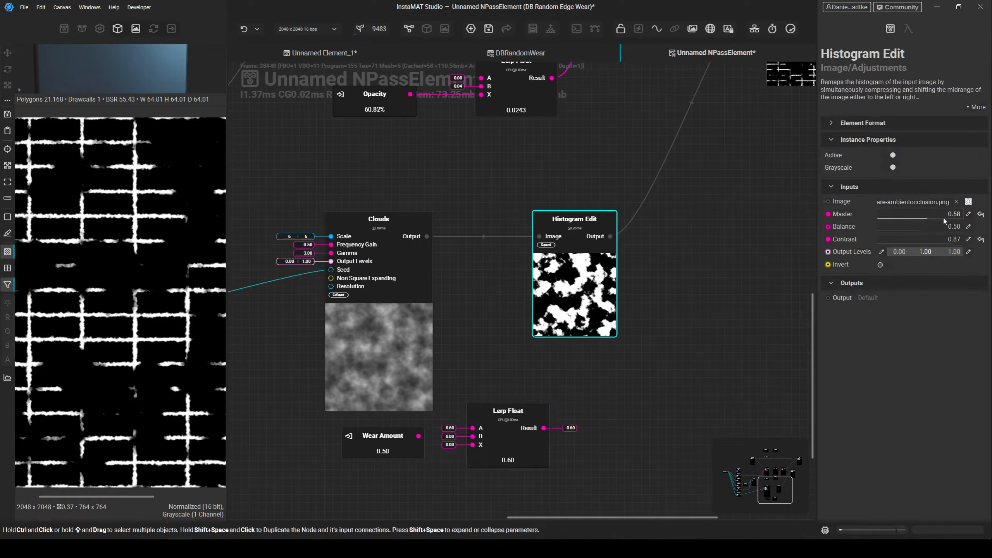
{"action": "left_click_drag", "start_coordinate": [939, 215], "coordinate": [943, 215]}
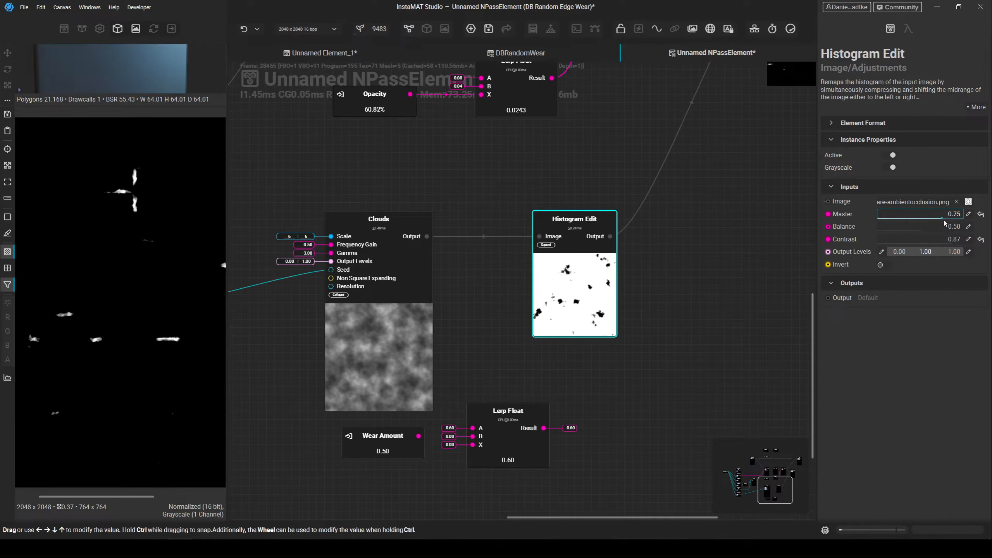
{"action": "left_click", "coordinate": [510, 440]}
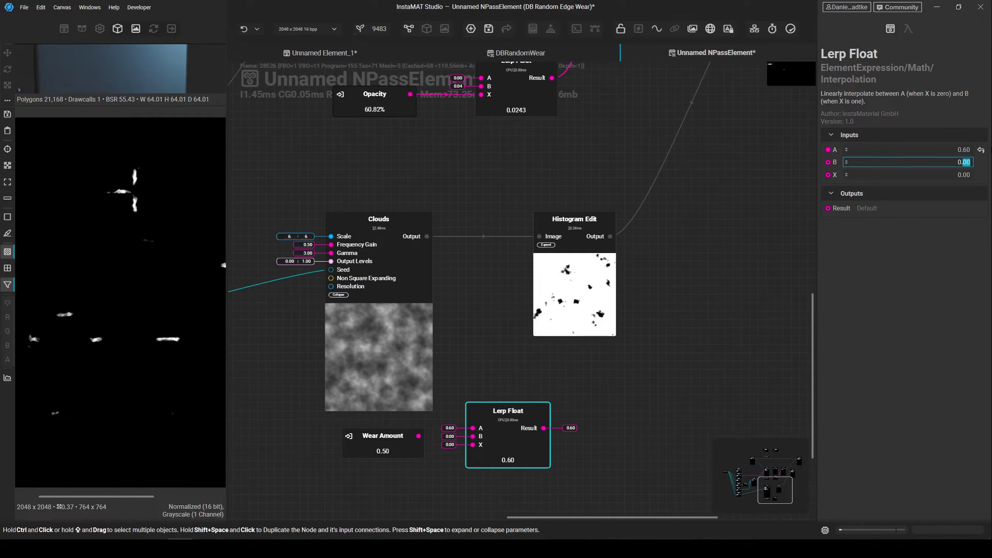
{"action": "type", "text": "0.75"}
{"action": "key", "text": "Return"}
- Connect Wear Amount to the Lerp Float's X and the Lerp Float's Result to the Histogram Edit's Master
{"action": "left_click_drag", "start_coordinate": [418, 435], "coordinate": [472, 445]}
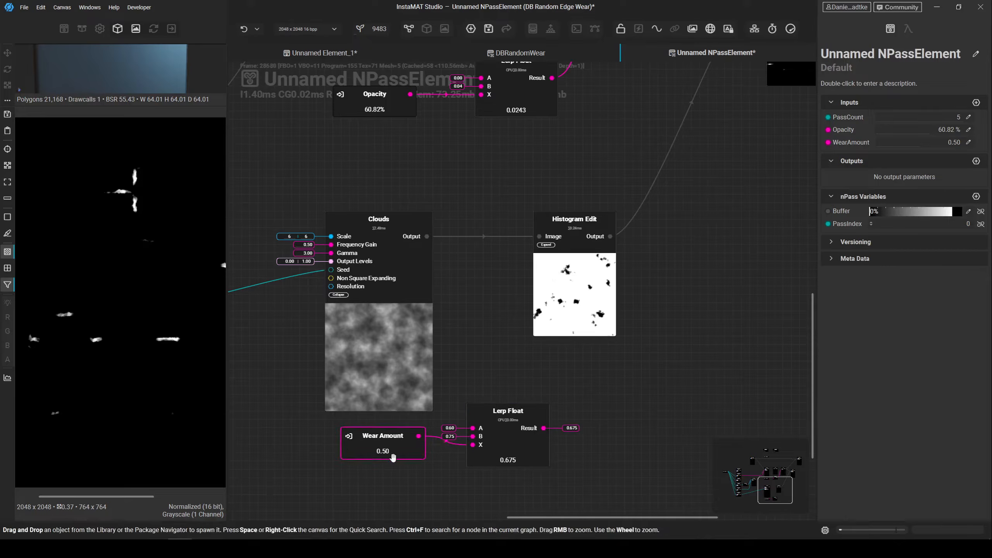
{"action": "left_click_drag", "start_coordinate": [383, 442], "coordinate": [383, 450]}
{"action": "left_click_drag", "start_coordinate": [542, 429], "coordinate": [540, 245]}
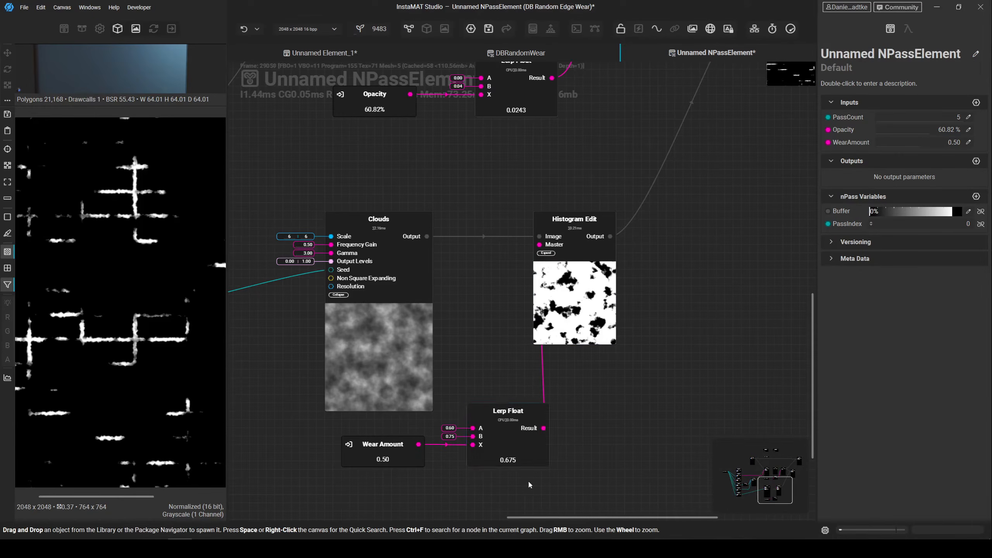
- Move the Wear Amount and Lerp Float nodes together to sit under the Clouds node
{"action": "left_click_drag", "start_coordinate": [529, 482], "coordinate": [340, 439]}
{"action": "left_click_drag", "start_coordinate": [526, 439], "coordinate": [409, 463]}
{"action": "middle_click_drag", "start_coordinate": [254, 507], "coordinate": [366, 484]}
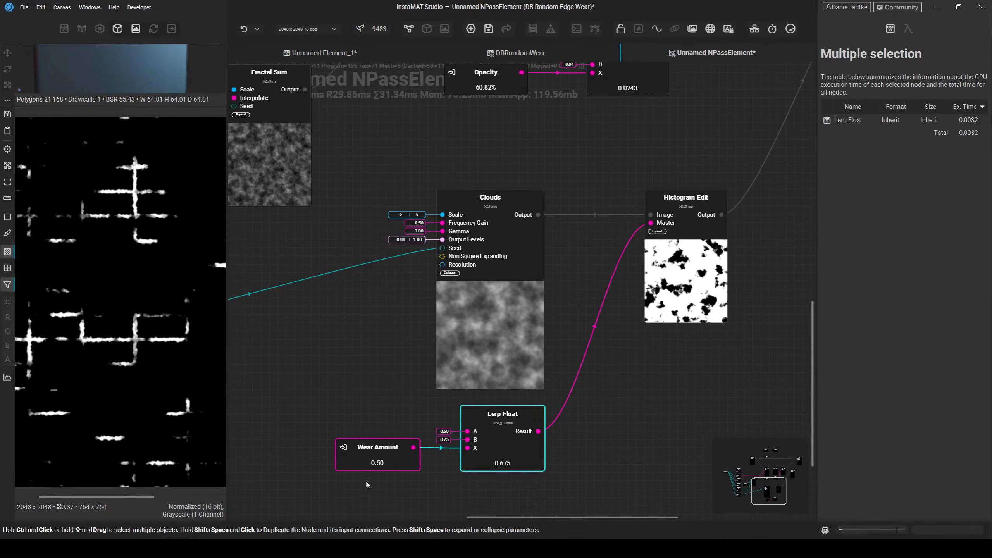
{"action": "left_click", "coordinate": [366, 487]}
- Change the UI control type of the WearAmount graph input to a percentage
{"action": "middle_click_drag", "start_coordinate": [687, 270], "coordinate": [617, 308]}
{"action": "right_click", "coordinate": [855, 143]}
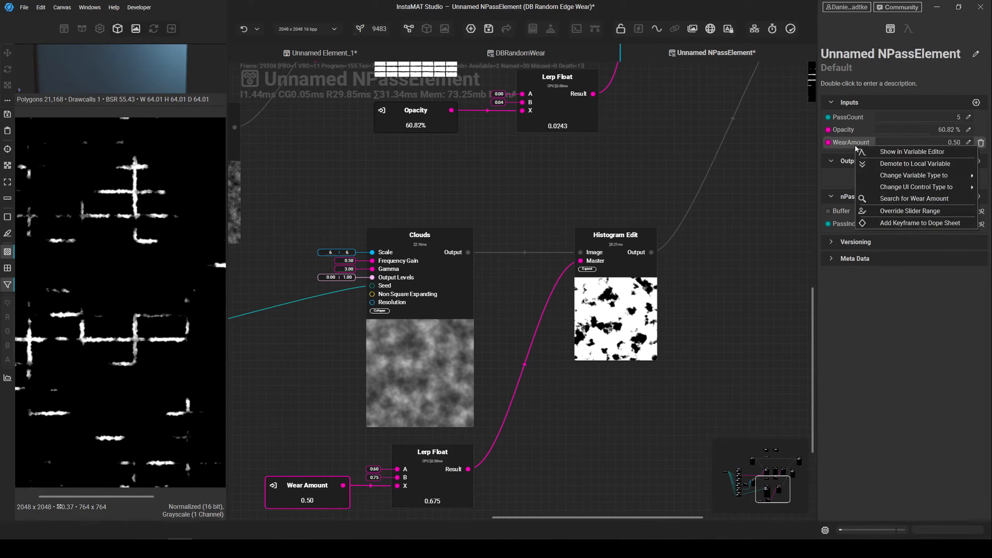
{"action": "mouse_move", "coordinate": [906, 187]}
{"action": "left_click", "coordinate": [805, 224]}
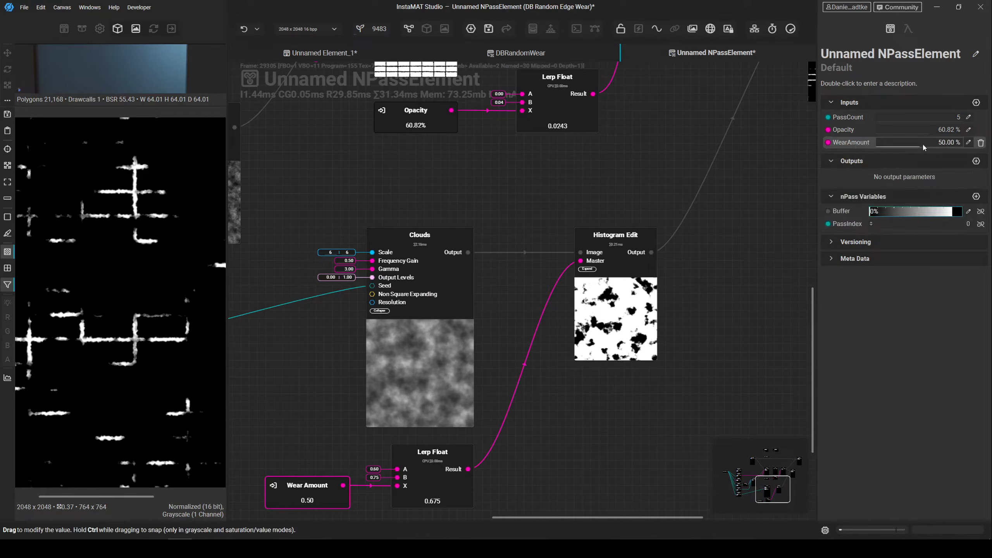
- Check the preview with WearAmount at 0% and raise it to 100%
{"action": "left_click_drag", "start_coordinate": [894, 147], "coordinate": [861, 159]}
{"action": "scroll", "coordinate": [70, 275], "scroll_direction": "down", "scroll_amount": 3}
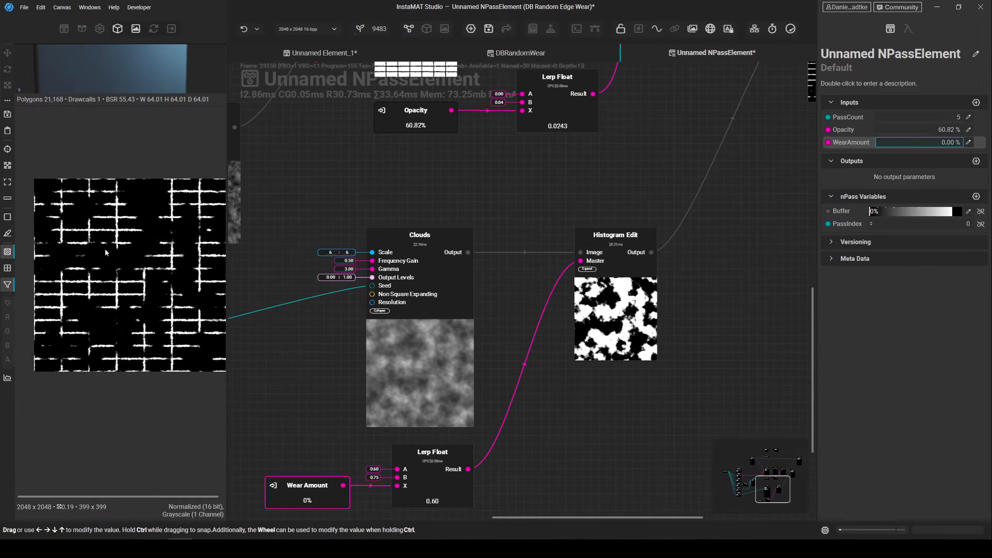
{"action": "left_click_drag", "start_coordinate": [914, 145], "coordinate": [949, 151]}
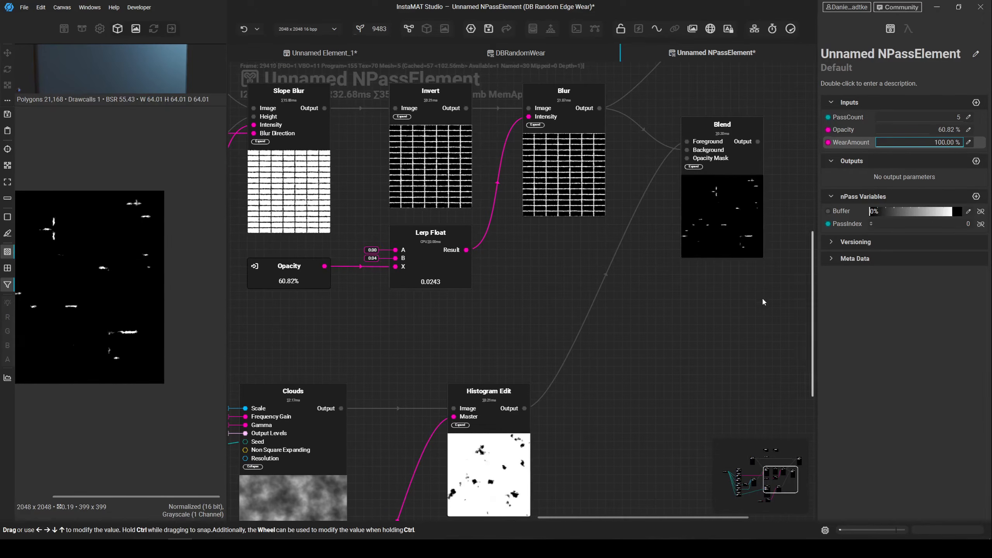
- Move the Subtract Blend node up to roughly the height of the Blur node
{"action": "middle_click_drag", "start_coordinate": [752, 293], "coordinate": [619, 412]}
{"action": "left_click_drag", "start_coordinate": [609, 367], "coordinate": [609, 325]}
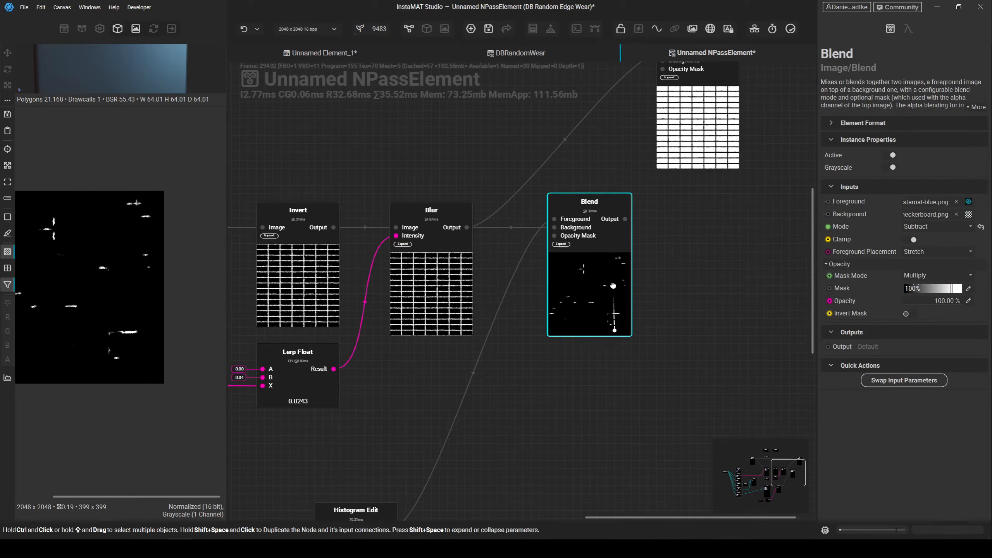
- Move the Buffer node below the Subtract Blend and the Did Execute Assignment node above the upper Blend
{"action": "middle_click_drag", "start_coordinate": [518, 419], "coordinate": [407, 446]}
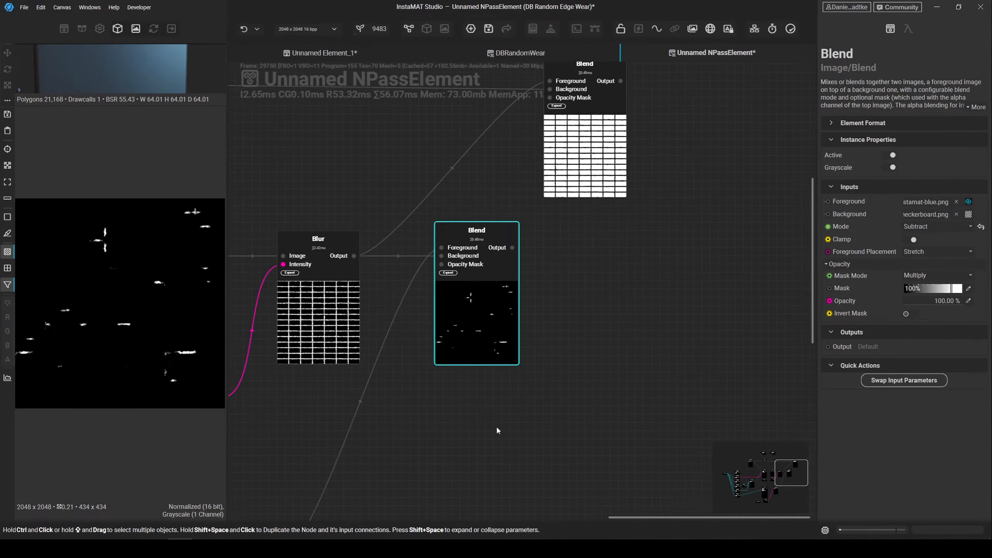
{"action": "scroll", "coordinate": [499, 359], "scroll_direction": "down", "scroll_amount": 2}
{"action": "middle_click_drag", "start_coordinate": [566, 346], "coordinate": [720, 376]}
{"action": "left_click_drag", "start_coordinate": [331, 224], "coordinate": [739, 350]}
{"action": "middle_click_drag", "start_coordinate": [739, 351], "coordinate": [594, 310]}
{"action": "left_click_drag", "start_coordinate": [594, 311], "coordinate": [529, 444]}
{"action": "middle_click_drag", "start_coordinate": [602, 401], "coordinate": [551, 434]}
{"action": "left_click_drag", "start_coordinate": [258, 143], "coordinate": [710, 180]}
- Add a new Blend node and place it beside the Subtract Blend that follows the Blur node
{"action": "left_click", "coordinate": [592, 327]}
{"action": "key", "text": "space"}
{"action": "type", "text": "blend"}
{"action": "key", "text": "Return"}
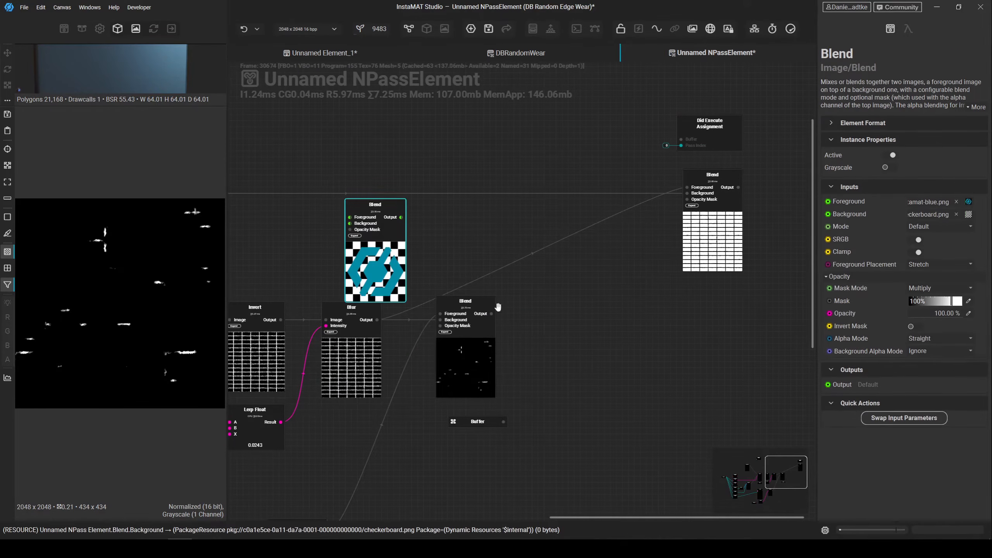
{"action": "left_click_drag", "start_coordinate": [367, 254], "coordinate": [556, 353]}
{"action": "scroll", "coordinate": [511, 328], "scroll_direction": "up", "scroll_amount": 3}
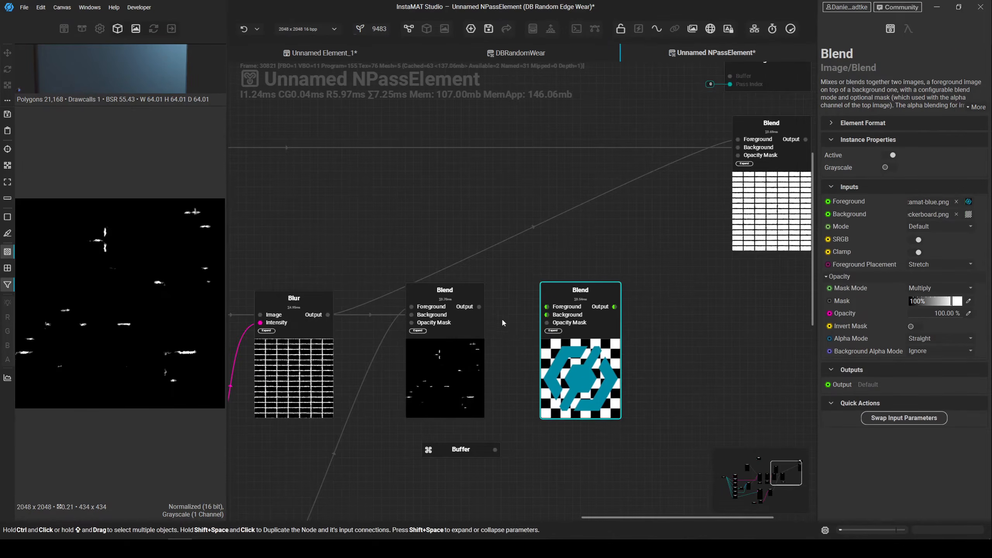
- Connect the Subtract Blend to the new Blend's Foreground and the Buffer to its Background, with its mode set to Maximum
{"action": "left_click_drag", "start_coordinate": [479, 307], "coordinate": [547, 307]}
{"action": "left_click_drag", "start_coordinate": [450, 451], "coordinate": [556, 318]}
{"action": "left_click", "coordinate": [578, 375]}
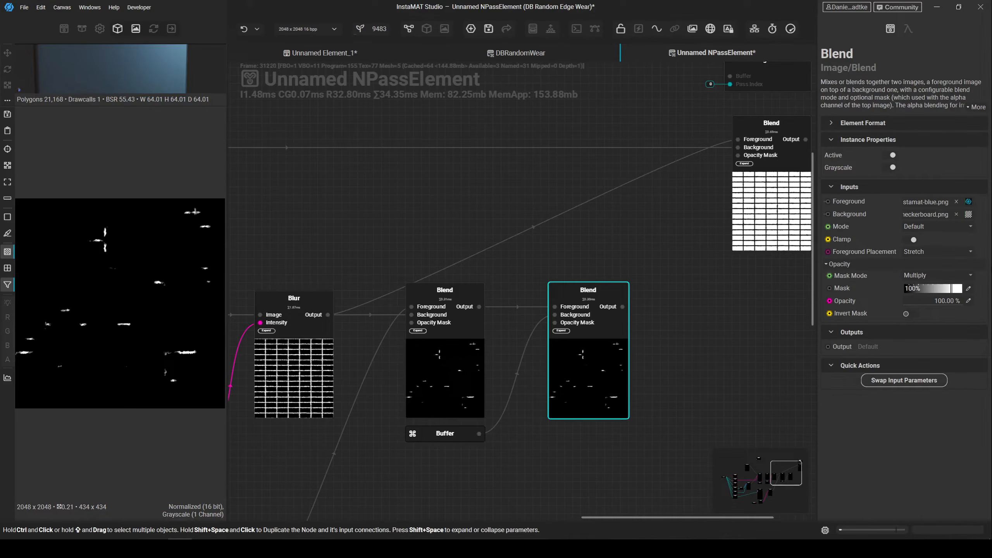
{"action": "left_click", "coordinate": [942, 230]}
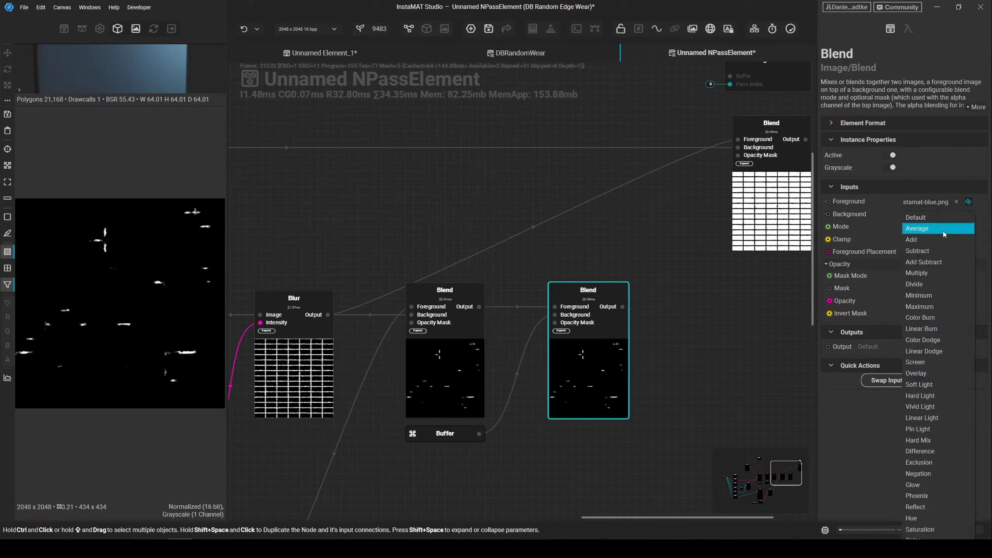
{"action": "left_click", "coordinate": [940, 303]}
{"action": "middle_click_drag", "start_coordinate": [689, 336], "coordinate": [627, 379]}
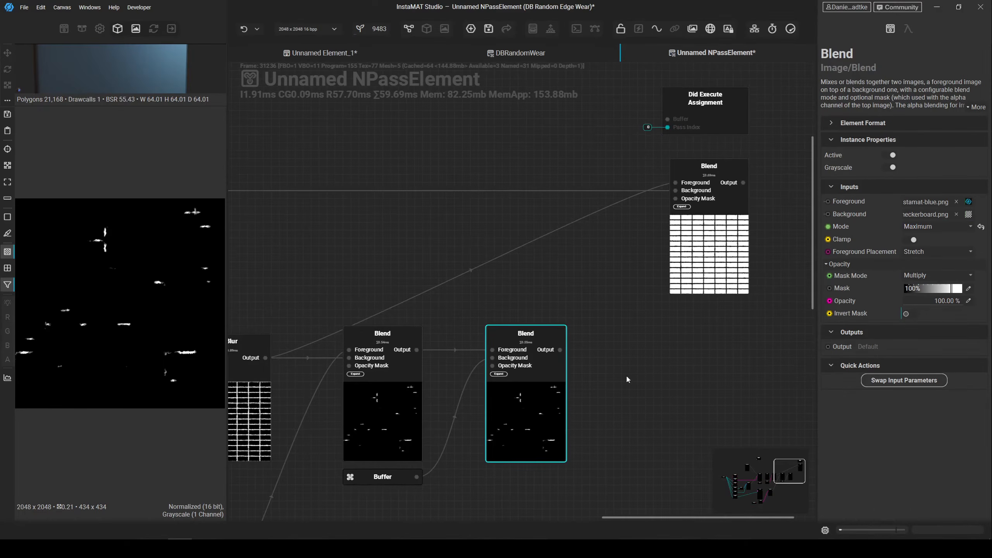
- Connect the Maximum Blend's output to the Buffer input of Did Execute Assignment and set PassCount to 1
{"action": "left_click", "coordinate": [566, 354]}
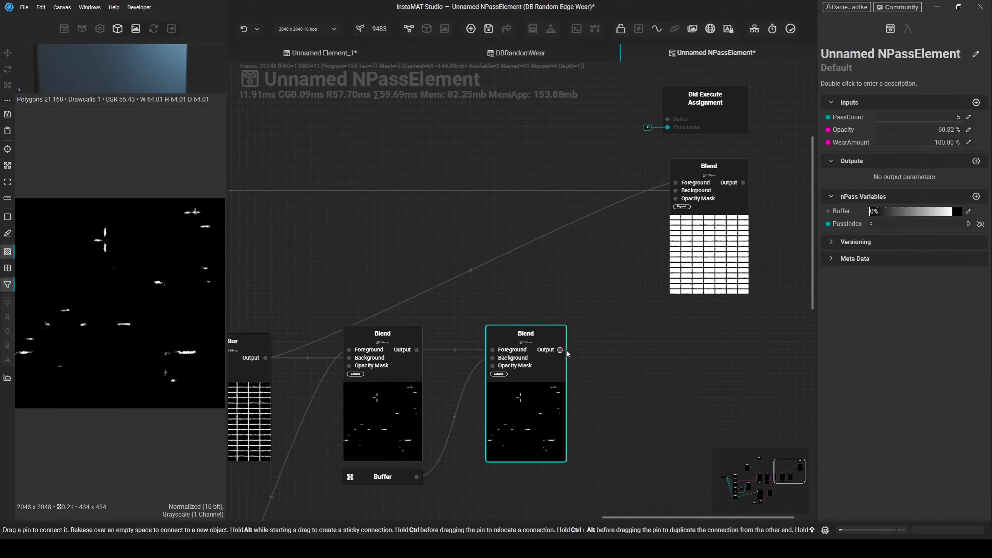
{"action": "left_click_drag", "start_coordinate": [567, 354], "coordinate": [662, 125]}
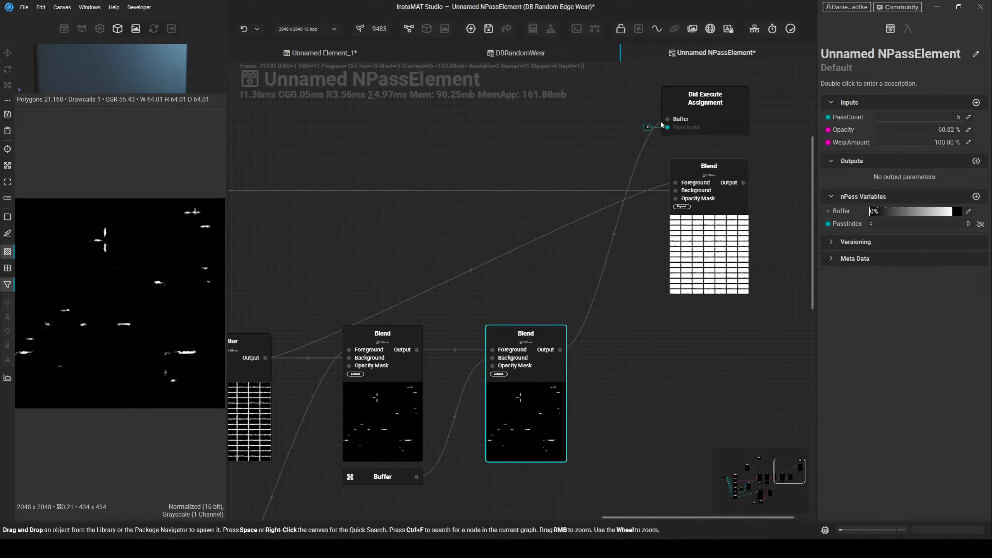
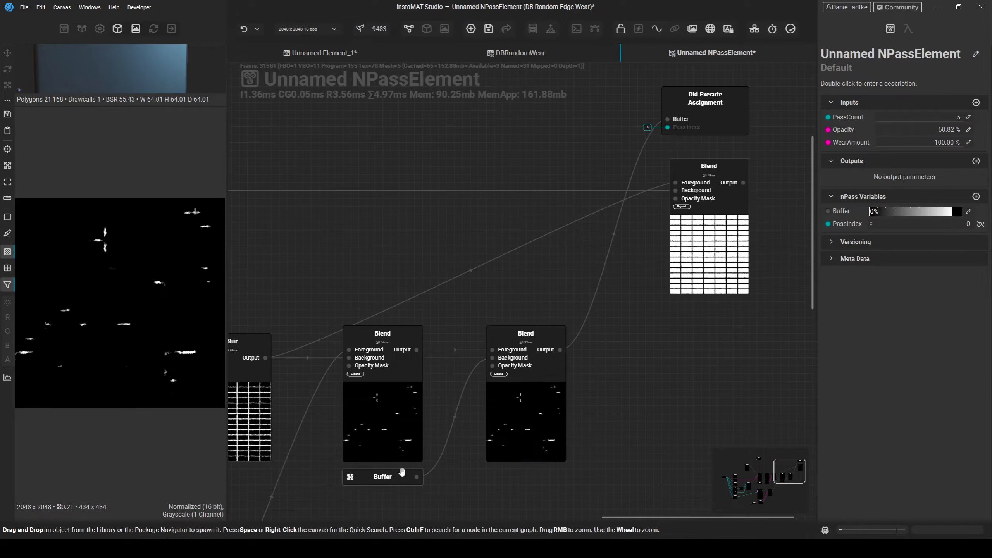
{"action": "middle_click_drag", "start_coordinate": [615, 376], "coordinate": [632, 357]}
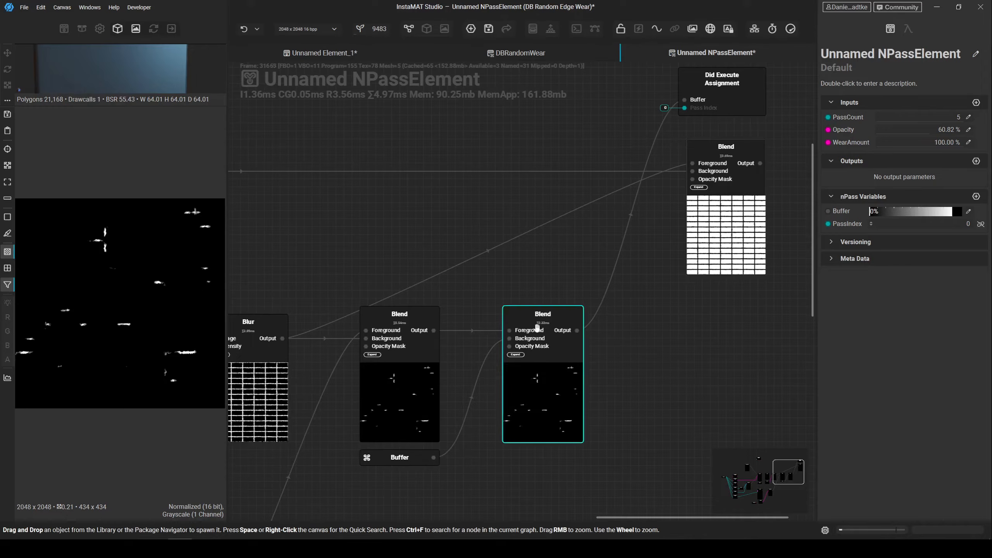
{"action": "left_click_drag", "start_coordinate": [930, 117], "coordinate": [640, 329]}
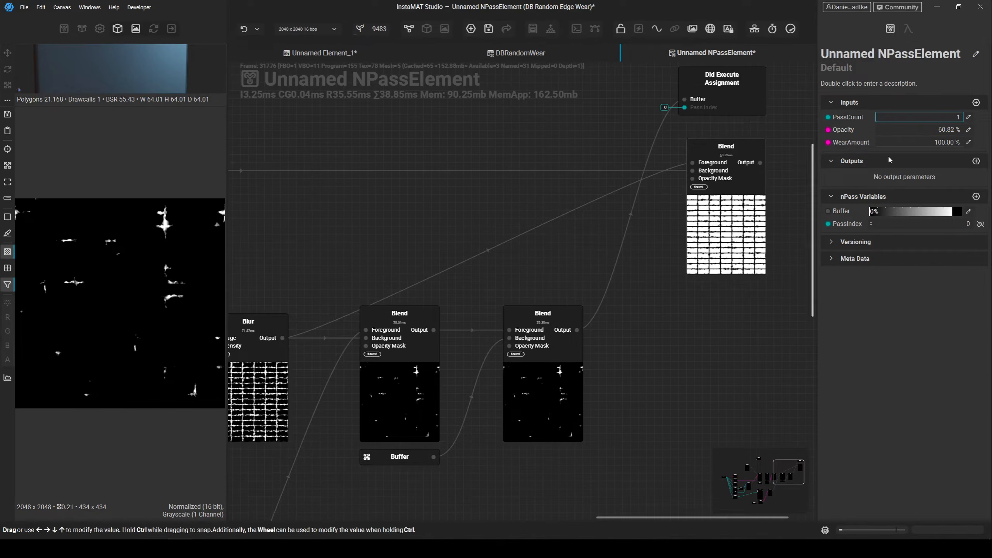
{"action": "mouse_move", "coordinate": [885, 119]}
{"action": "left_mouse_down"}
{"action": "mouse_move", "coordinate": [945, 118]}
{"action": "mouse_move", "coordinate": [866, 117]}
{"action": "left_mouse_up"}
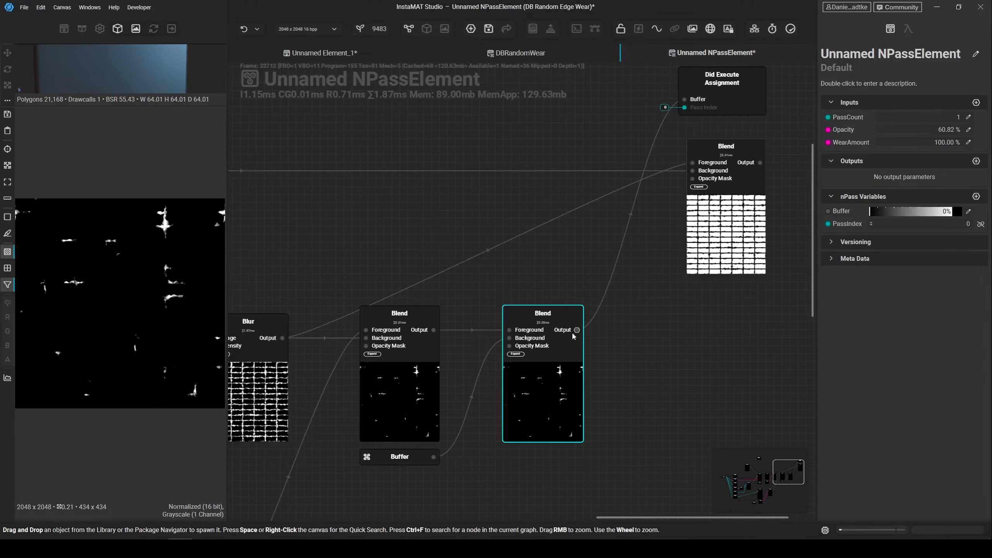
- Expose the Maximum Blend's output as a graph output named Outpu and set PassCount to 5
{"action": "left_click_drag", "start_coordinate": [573, 333], "coordinate": [722, 314]}
{"action": "type", "text": "Outpu"}
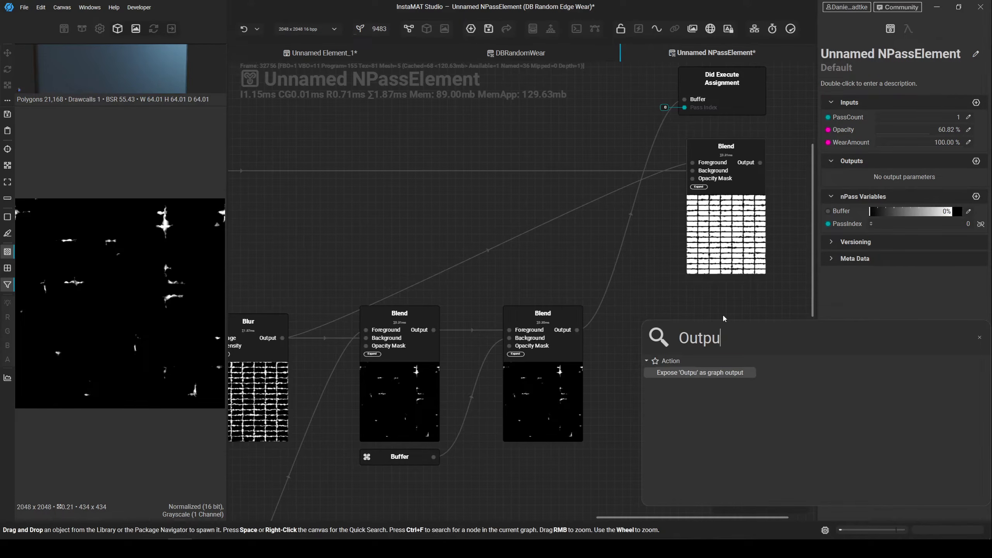
{"action": "key", "text": "Return"}
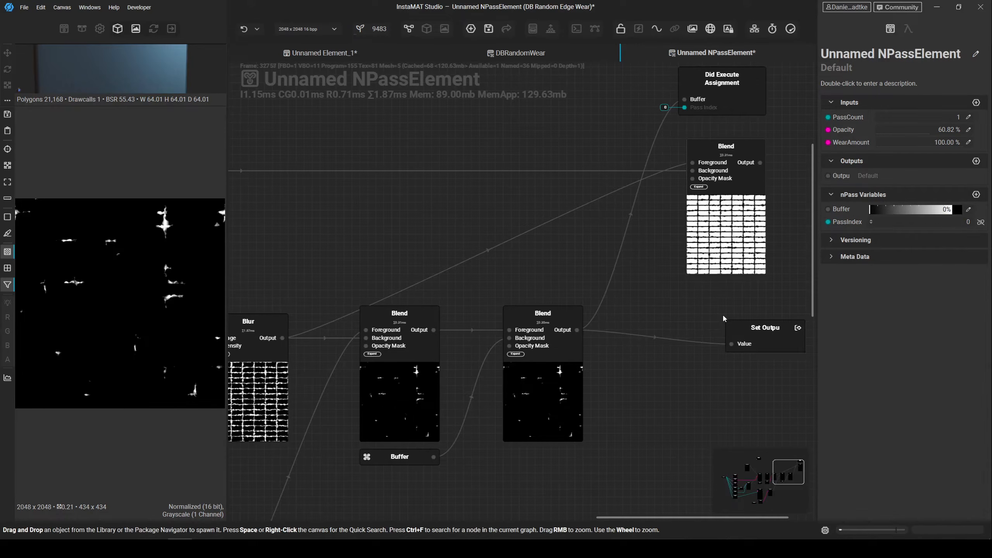
{"action": "scroll", "coordinate": [669, 79], "scroll_direction": "down", "scroll_amount": 2}
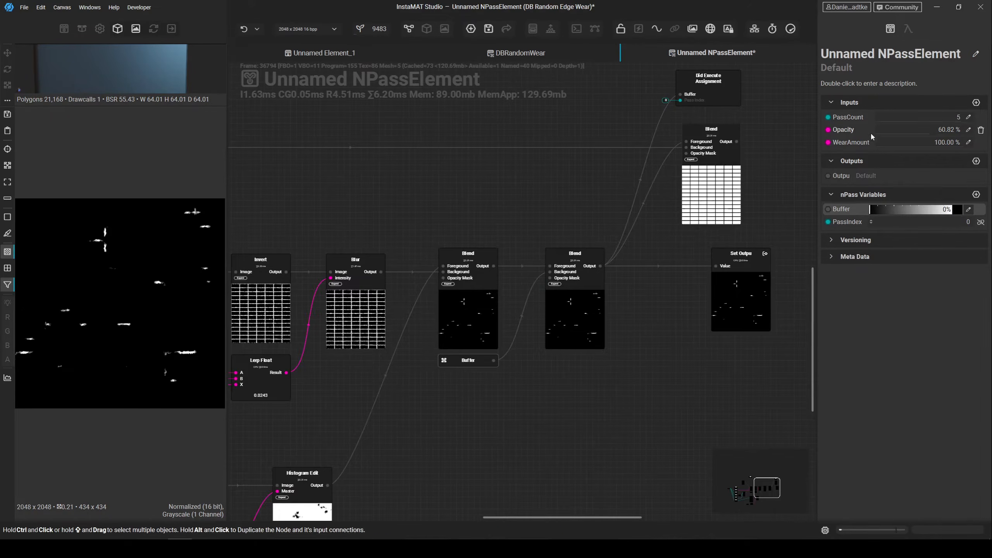
{"action": "left_click_drag", "start_coordinate": [867, 117], "coordinate": [884, 117]}
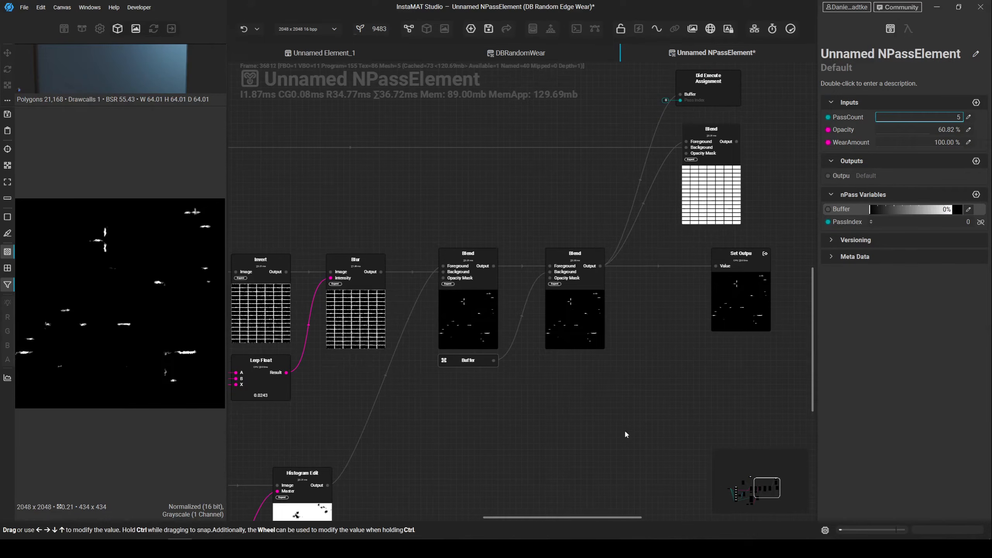
- Replace the Pass Count node with the Pass Index variable as the seed source for all Random Number nodes
{"action": "scroll", "coordinate": [625, 448], "scroll_direction": "down", "scroll_amount": 3}
{"action": "middle_click_drag", "start_coordinate": [624, 448], "coordinate": [440, 167]}
{"action": "scroll", "coordinate": [526, 185], "scroll_direction": "up", "scroll_amount": 3}
{"action": "scroll", "coordinate": [441, 167], "scroll_direction": "up", "scroll_amount": 2}
{"action": "left_click", "coordinate": [402, 243]}
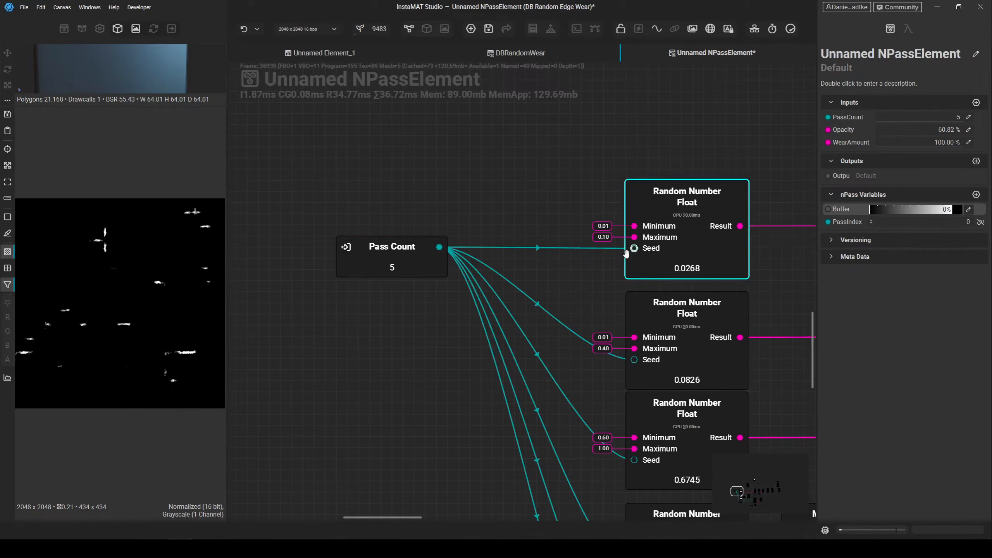
{"action": "left_click_drag", "start_coordinate": [847, 222], "coordinate": [369, 191]}
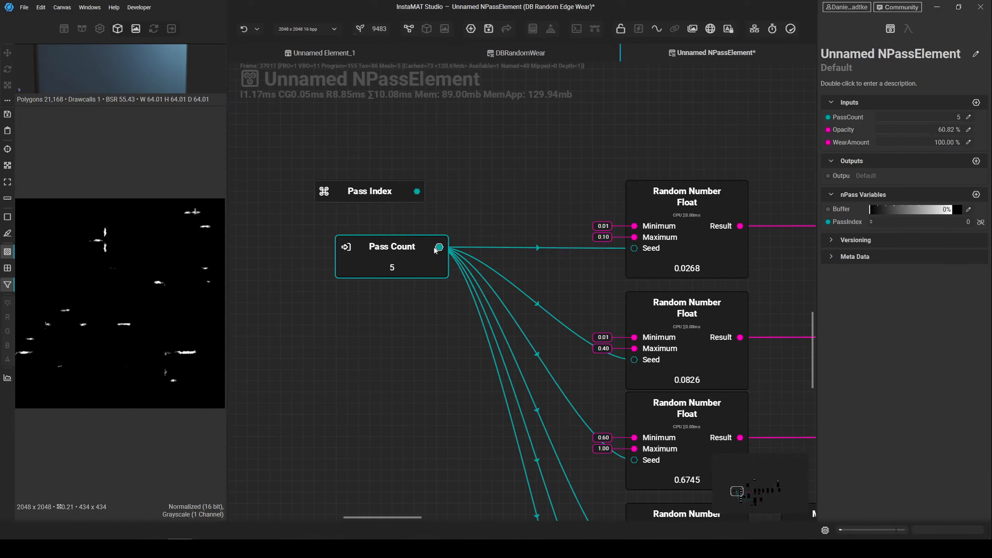
{"action": "left_click_drag", "start_coordinate": [438, 248], "coordinate": [417, 191]}
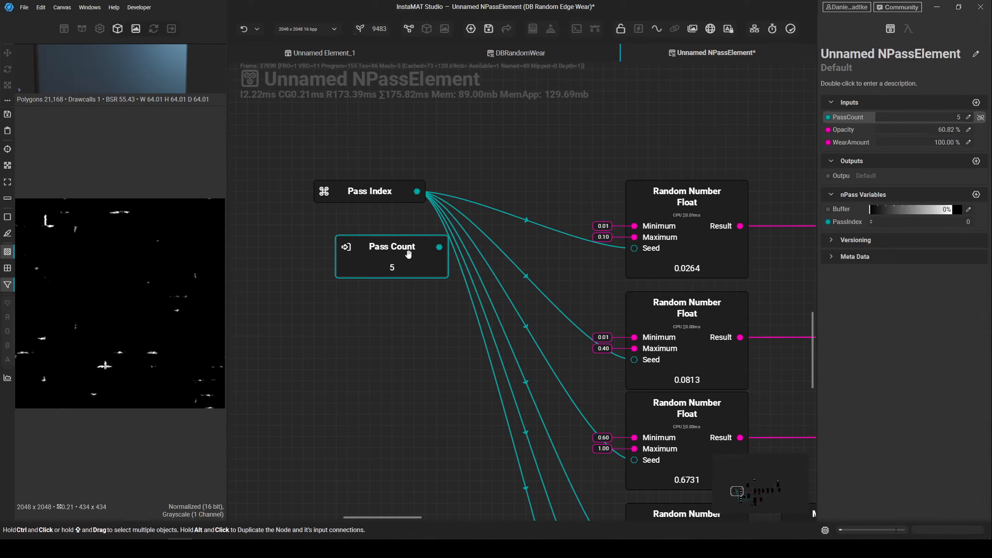
{"action": "key", "text": "Delete"}
{"action": "left_click_drag", "start_coordinate": [398, 195], "coordinate": [392, 253]}
- Set PassCount to 3 to test the accumulated wear in the Blend nodes
{"action": "scroll", "coordinate": [545, 156], "scroll_direction": "down", "scroll_amount": 5}
{"action": "middle_click_drag", "start_coordinate": [761, 184], "coordinate": [325, 221]}
{"action": "middle_click_drag", "start_coordinate": [602, 211], "coordinate": [451, 259]}
{"action": "scroll", "coordinate": [488, 336], "scroll_direction": "up", "scroll_amount": 3}
{"action": "left_click", "coordinate": [371, 408]}
{"action": "mouse_move", "coordinate": [910, 119]}
{"action": "left_mouse_down"}
{"action": "mouse_move", "coordinate": [888, 117]}
{"action": "mouse_move", "coordinate": [925, 111]}
{"action": "left_mouse_up"}
- Examine how the Maximum Blend, Did Execute Assignment and Buffer nodes pass the wear from one pass to the next
{"action": "left_click", "coordinate": [543, 309]}
{"action": "scroll", "coordinate": [542, 308], "scroll_direction": "up", "scroll_amount": 3}
{"action": "scroll", "coordinate": [551, 325], "scroll_direction": "down", "scroll_amount": 3}
{"action": "left_click", "coordinate": [551, 324]}
{"action": "middle_click_drag", "start_coordinate": [717, 88], "coordinate": [633, 259]}
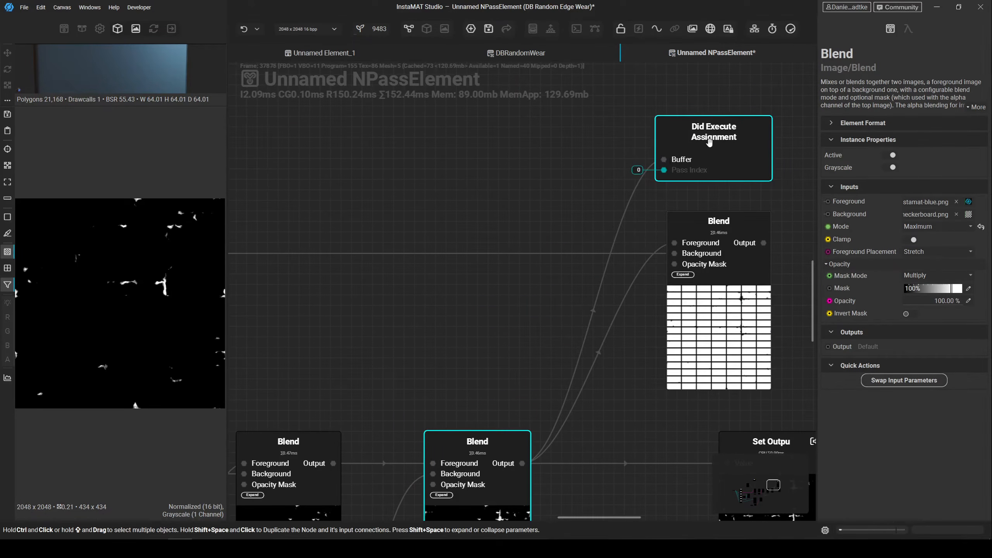
{"action": "middle_click_drag", "start_coordinate": [568, 307], "coordinate": [625, 126]}
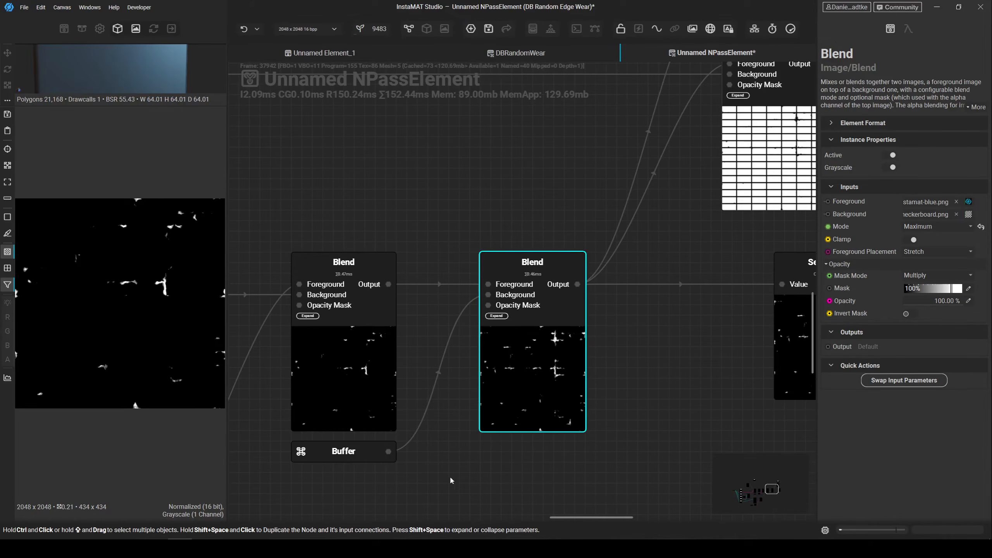
{"action": "left_click", "coordinate": [492, 458]}
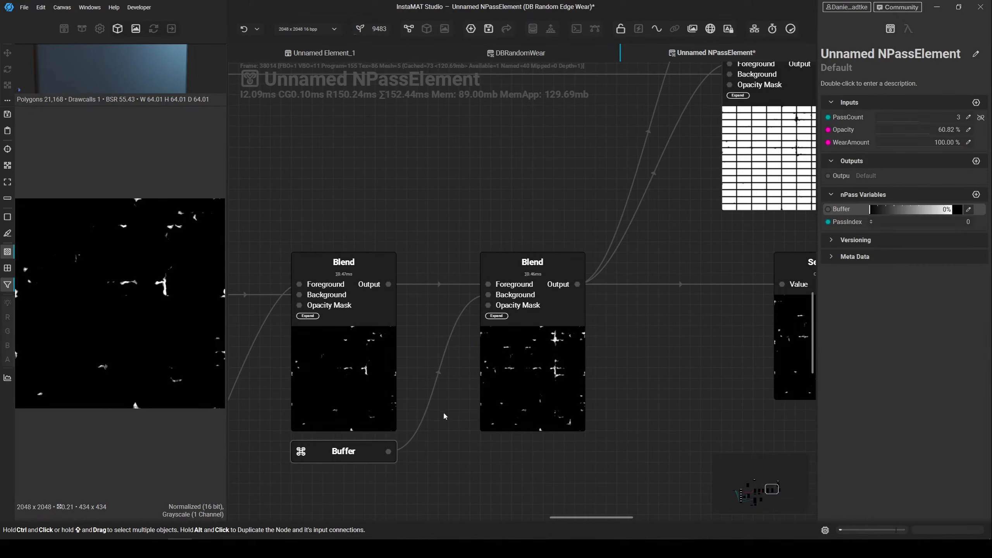
{"action": "left_click", "coordinate": [344, 355]}
{"action": "scroll", "coordinate": [366, 415], "scroll_direction": "up", "scroll_amount": 1}
{"action": "left_click", "coordinate": [367, 458]}
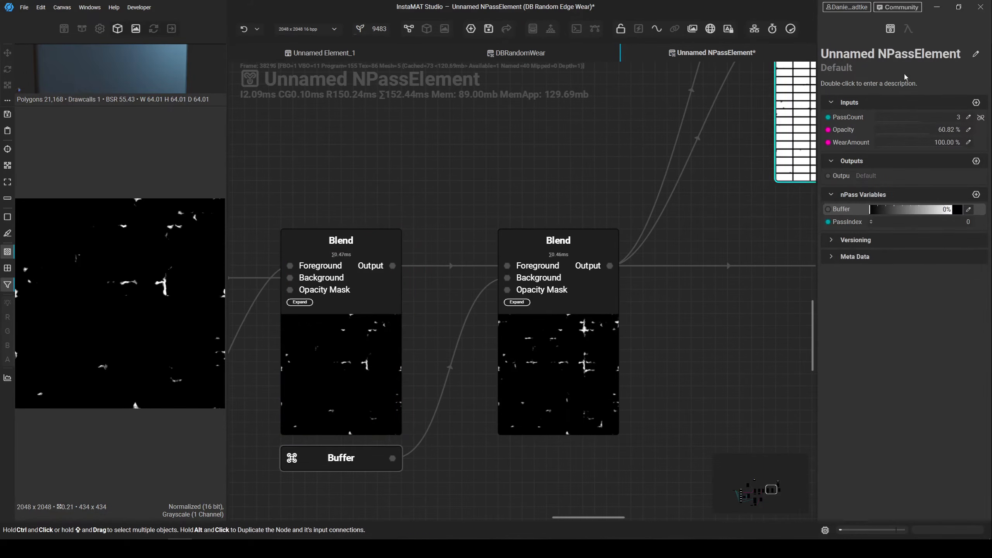
- Check the accumulated wear with PassCount from 1 up to 5 and WearAmount lowered to 33.52%
{"action": "left_click_drag", "start_coordinate": [906, 121], "coordinate": [888, 119]}
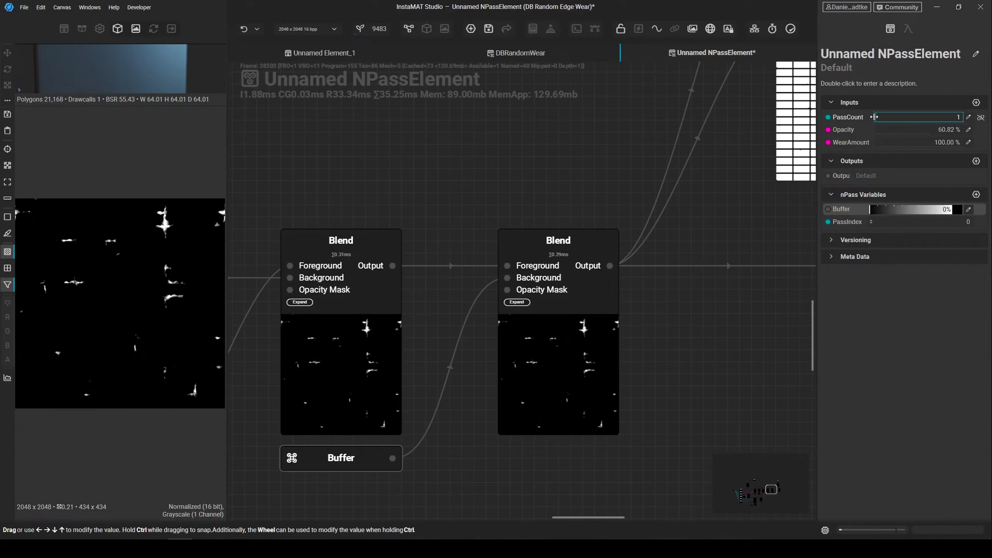
{"action": "left_click_drag", "start_coordinate": [874, 117], "coordinate": [960, 116]}
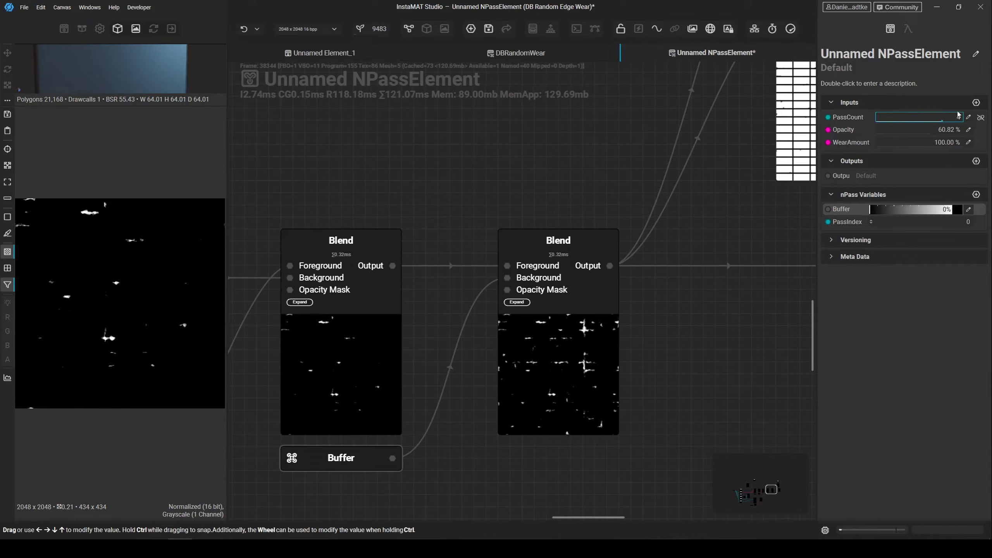
{"action": "mouse_move", "coordinate": [960, 117]}
{"action": "left_mouse_down"}
{"action": "mouse_move", "coordinate": [900, 120]}
{"action": "mouse_move", "coordinate": [960, 117]}
{"action": "left_mouse_up"}
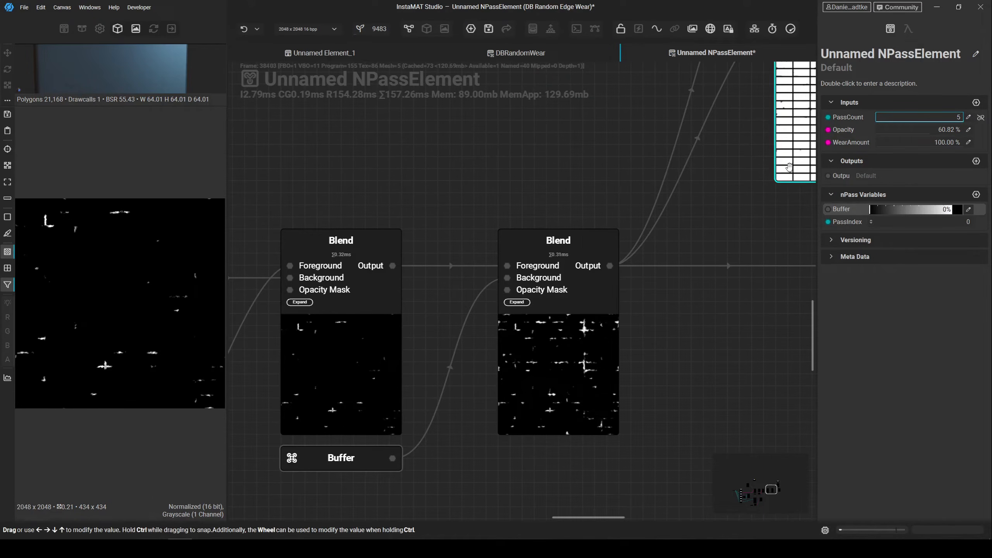
{"action": "left_click_drag", "start_coordinate": [953, 143], "coordinate": [905, 143]}
- In the Lerp Float fed by Wear Amount, set A to 0.75 and B to 0.60
{"action": "scroll", "coordinate": [719, 206], "scroll_direction": "down", "scroll_amount": 5}
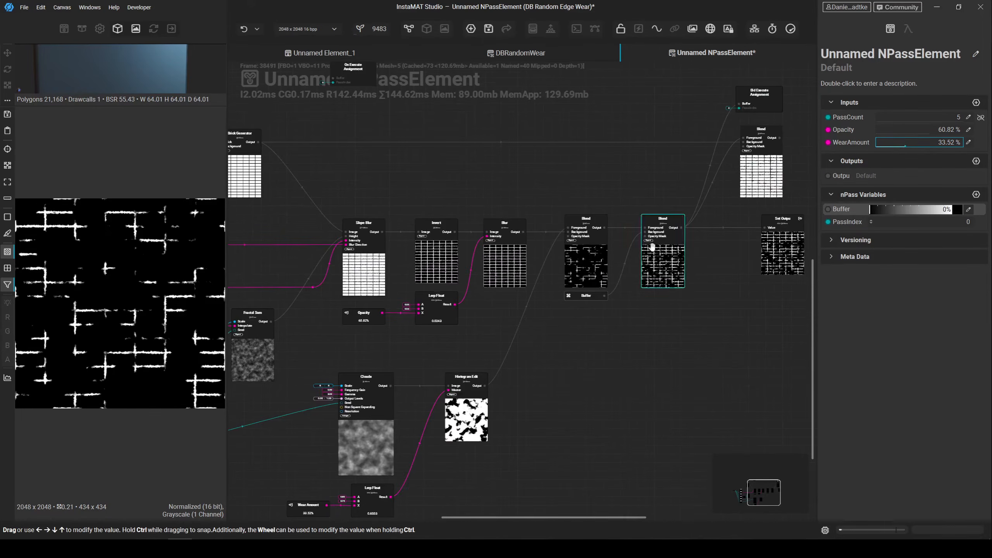
{"action": "middle_click_drag", "start_coordinate": [649, 244], "coordinate": [814, 135]}
{"action": "middle_click_drag", "start_coordinate": [538, 246], "coordinate": [556, 272]}
{"action": "scroll", "coordinate": [541, 432], "scroll_direction": "up", "scroll_amount": 5}
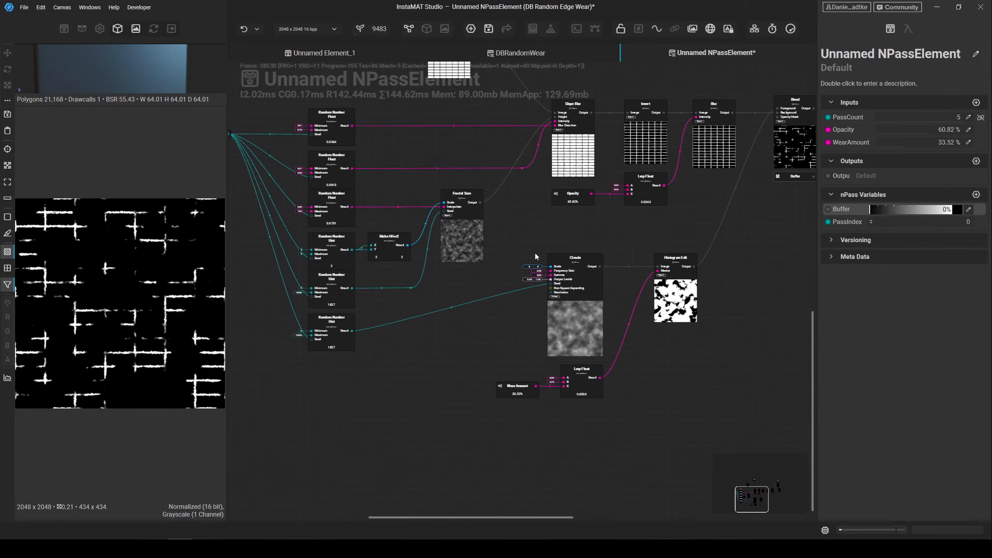
{"action": "left_click", "coordinate": [567, 390]}
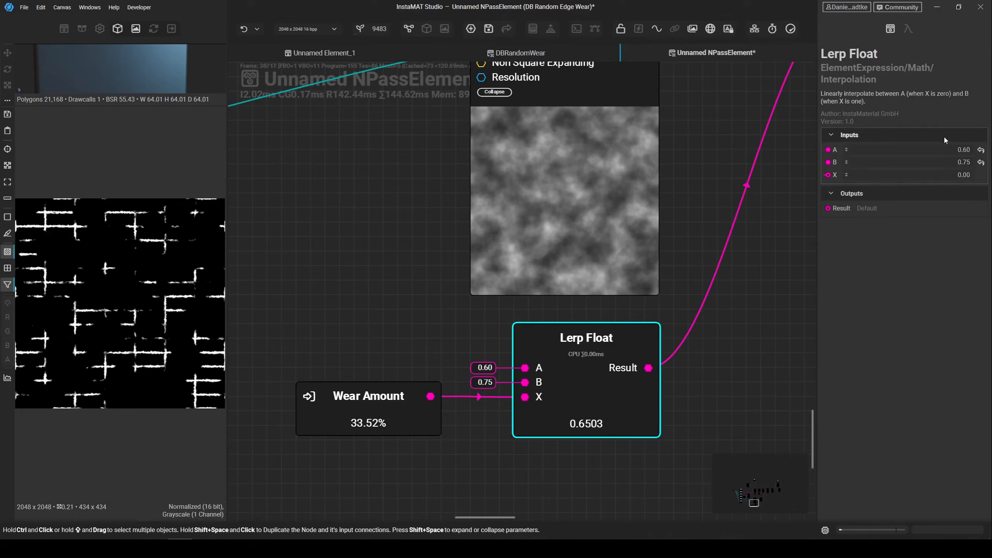
{"action": "left_click", "coordinate": [964, 150]}
{"action": "double_click", "coordinate": [966, 150]}
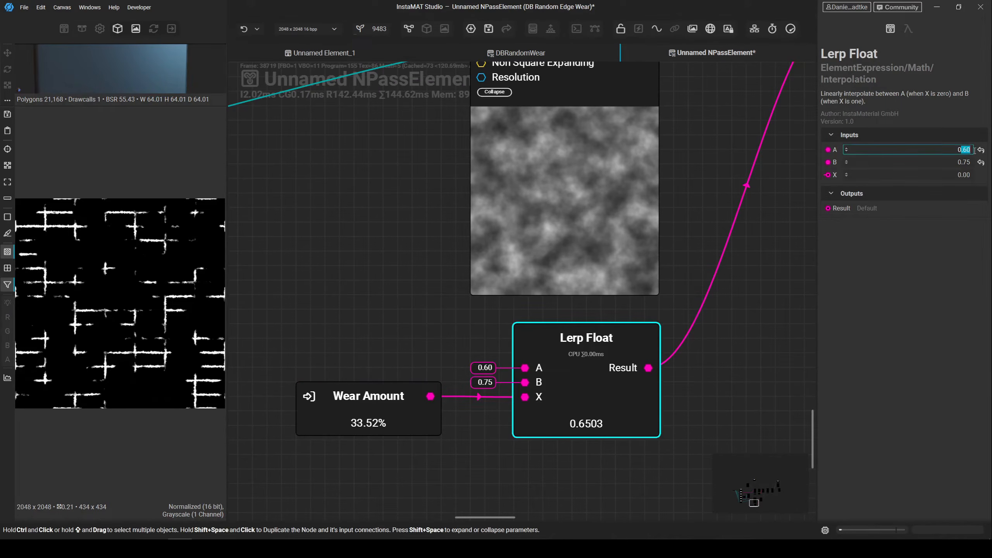
{"action": "type", "text": "75"}
{"action": "key", "text": "Tab"}
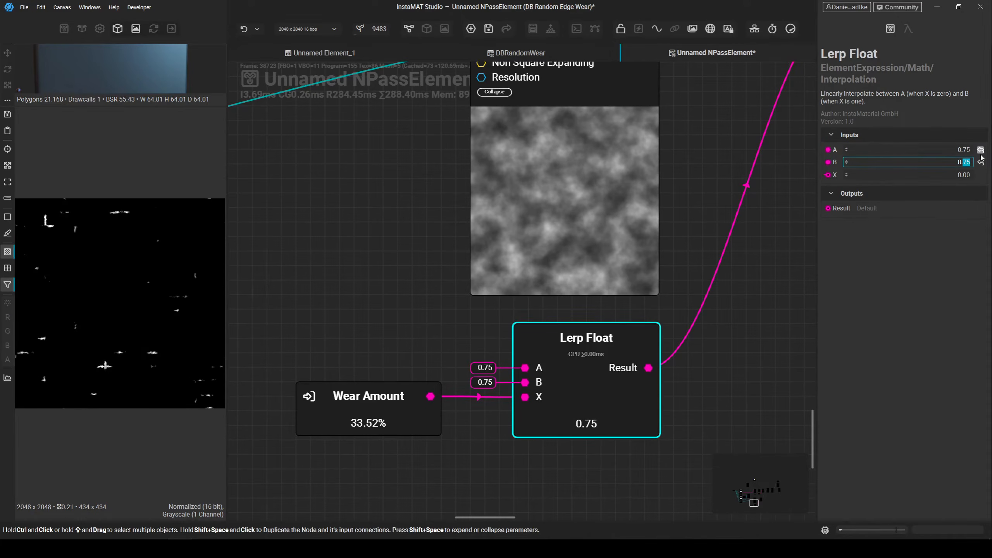
{"action": "type", "text": "60"}
{"action": "key", "text": "Return"}
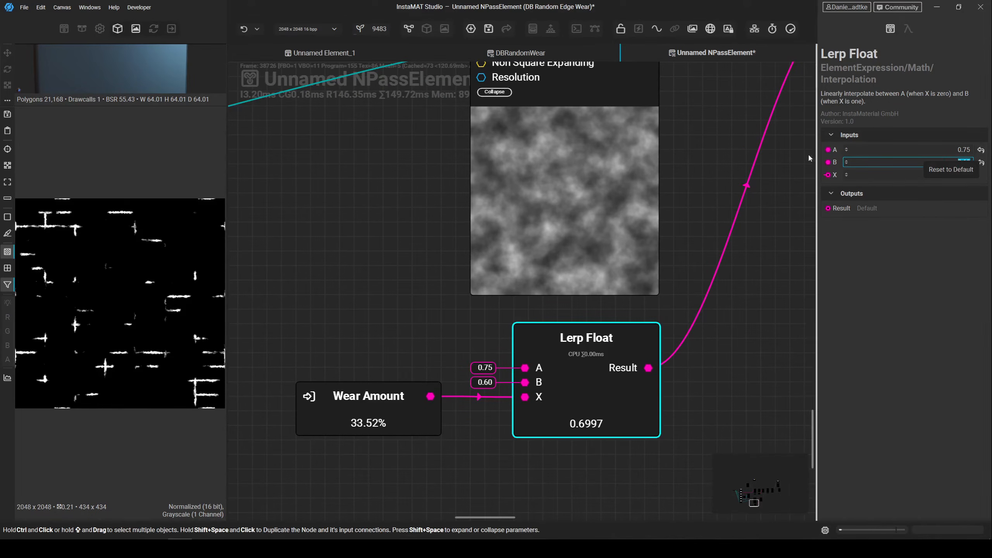
- Raise the WearAmount input to test the reversed Lerp Float range on the Blend previews
{"action": "scroll", "coordinate": [570, 301], "scroll_direction": "down", "scroll_amount": 3}
{"action": "middle_click_drag", "start_coordinate": [690, 267], "coordinate": [496, 380]}
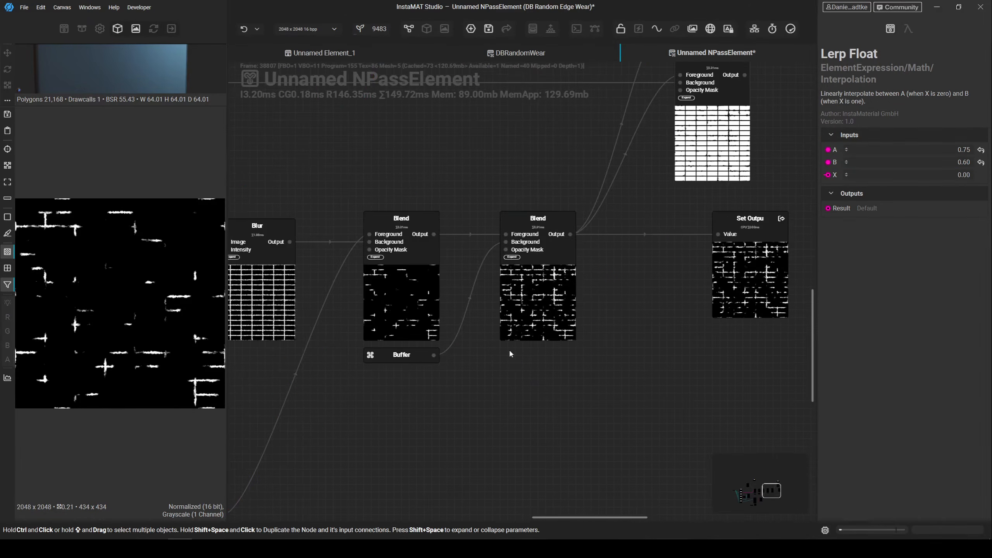
{"action": "scroll", "coordinate": [599, 283], "scroll_direction": "up", "scroll_amount": 2}
{"action": "left_click", "coordinate": [656, 254]}
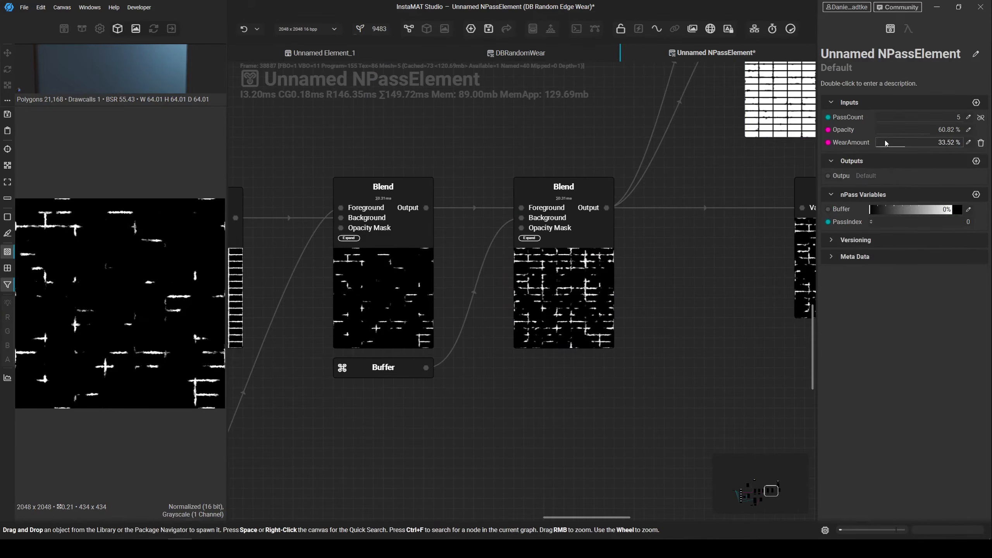
{"action": "left_click_drag", "start_coordinate": [896, 146], "coordinate": [984, 146]}
- Select the upper Subtract Blend and examine its worn brick result alongside the Set Outpu node
{"action": "middle_click_drag", "start_coordinate": [636, 293], "coordinate": [580, 336]}
{"action": "scroll", "coordinate": [580, 337], "scroll_direction": "down", "scroll_amount": 1}
{"action": "middle_click_drag", "start_coordinate": [623, 314], "coordinate": [538, 307]}
{"action": "middle_click_drag", "start_coordinate": [686, 288], "coordinate": [689, 344]}
{"action": "left_click", "coordinate": [631, 238]}
{"action": "middle_click_drag", "start_coordinate": [631, 238], "coordinate": [580, 222]}
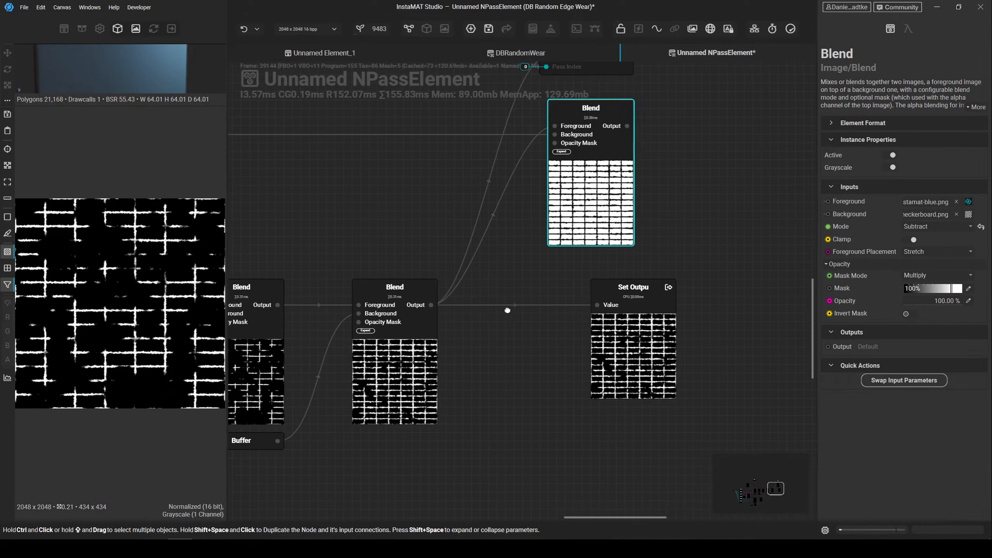
- Examine how the accumulated wear Blend and the brick image feed the Subtract Blend
{"action": "middle_click_drag", "start_coordinate": [497, 310], "coordinate": [556, 316]}
{"action": "left_click_drag", "start_coordinate": [644, 205], "coordinate": [626, 235]}
{"action": "left_click_drag", "start_coordinate": [490, 310], "coordinate": [563, 270]}
{"action": "left_click", "coordinate": [459, 231]}
{"action": "middle_click_drag", "start_coordinate": [458, 232], "coordinate": [679, 293]}
{"action": "scroll", "coordinate": [476, 279], "scroll_direction": "down", "scroll_amount": 3}
{"action": "middle_click_drag", "start_coordinate": [476, 279], "coordinate": [754, 267]}
{"action": "middle_click_drag", "start_coordinate": [404, 272], "coordinate": [230, 269]}
{"action": "scroll", "coordinate": [609, 283], "scroll_direction": "up", "scroll_amount": 3}
- Place the Subtract Blend between the last wear Blend and Set Outpu, and connect its output to the Set Outpu value
{"action": "left_click", "coordinate": [625, 282]}
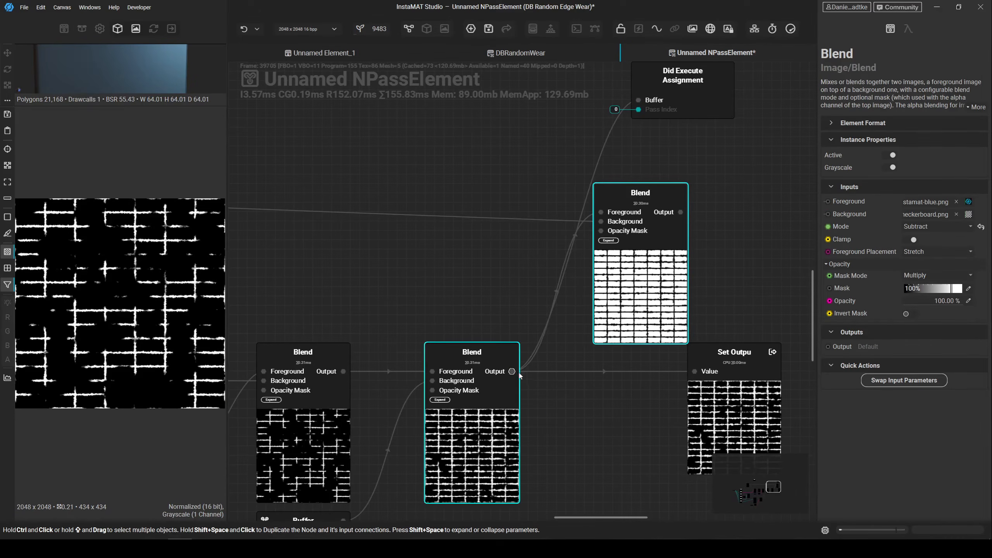
{"action": "left_click_drag", "start_coordinate": [641, 291], "coordinate": [679, 290]}
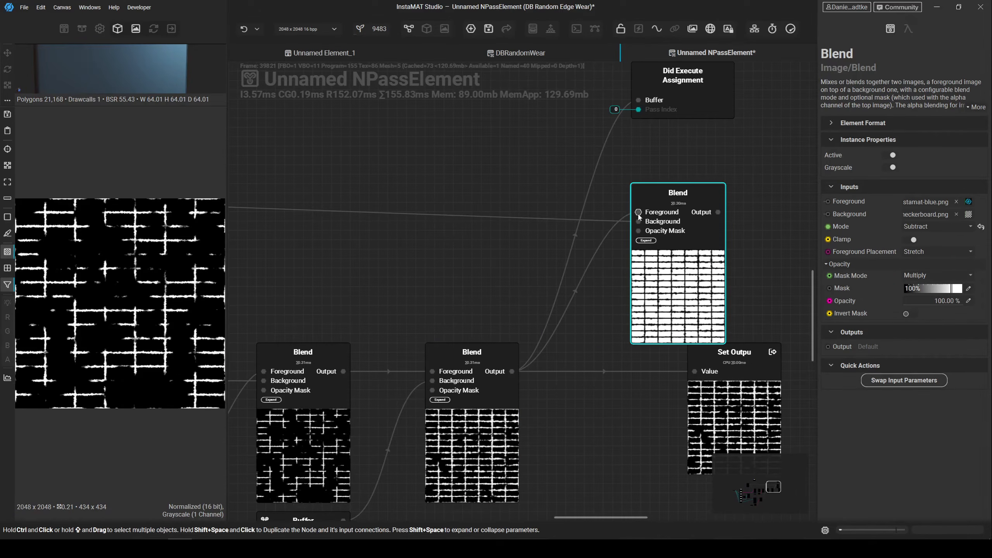
{"action": "scroll", "coordinate": [674, 290], "scroll_direction": "up", "scroll_amount": 2}
{"action": "scroll", "coordinate": [662, 261], "scroll_direction": "down", "scroll_amount": 3}
{"action": "left_click_drag", "start_coordinate": [562, 344], "coordinate": [647, 322]}
{"action": "left_click_drag", "start_coordinate": [481, 193], "coordinate": [533, 361]}
{"action": "left_click_drag", "start_coordinate": [568, 300], "coordinate": [709, 311]}
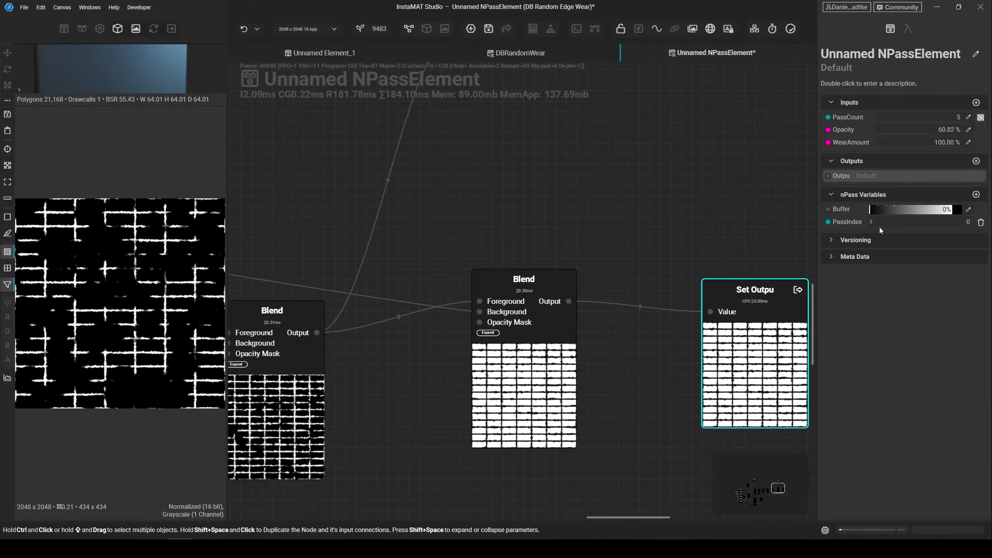
- Correct the graph output's name to Output and align the Subtract Blend with the Set Output node
{"action": "double_click", "coordinate": [841, 176]}
{"action": "left_click", "coordinate": [916, 184]}
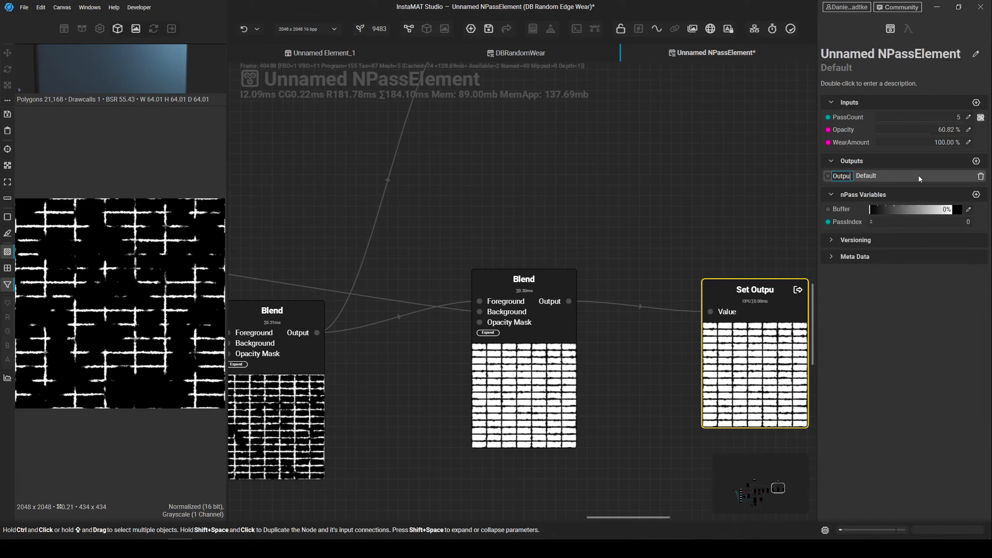
{"action": "type", "text": "t"}
{"action": "key", "text": "Return"}
{"action": "scroll", "coordinate": [661, 374], "scroll_direction": "down", "scroll_amount": 2}
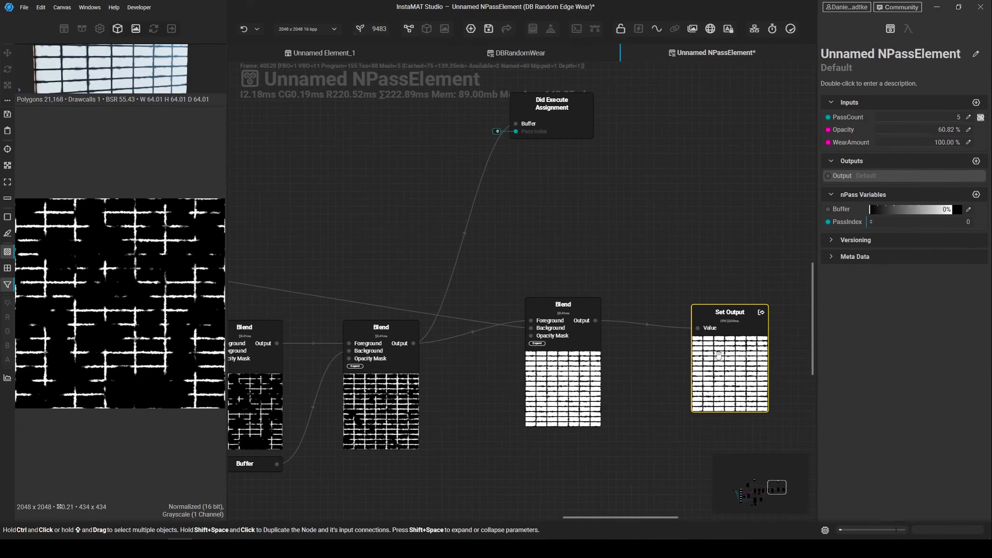
{"action": "left_click_drag", "start_coordinate": [565, 385], "coordinate": [572, 407]}
{"action": "left_click_drag", "start_coordinate": [751, 362], "coordinate": [743, 377]}
- Review the Brick Generator's connections to the Slope Blur and the final Subtract Blend
{"action": "scroll", "coordinate": [743, 377], "scroll_direction": "down", "scroll_amount": 3}
{"action": "left_click_drag", "start_coordinate": [521, 197], "coordinate": [691, 191]}
{"action": "left_click_drag", "start_coordinate": [469, 237], "coordinate": [693, 206]}
{"action": "left_click_drag", "start_coordinate": [557, 230], "coordinate": [558, 229]}
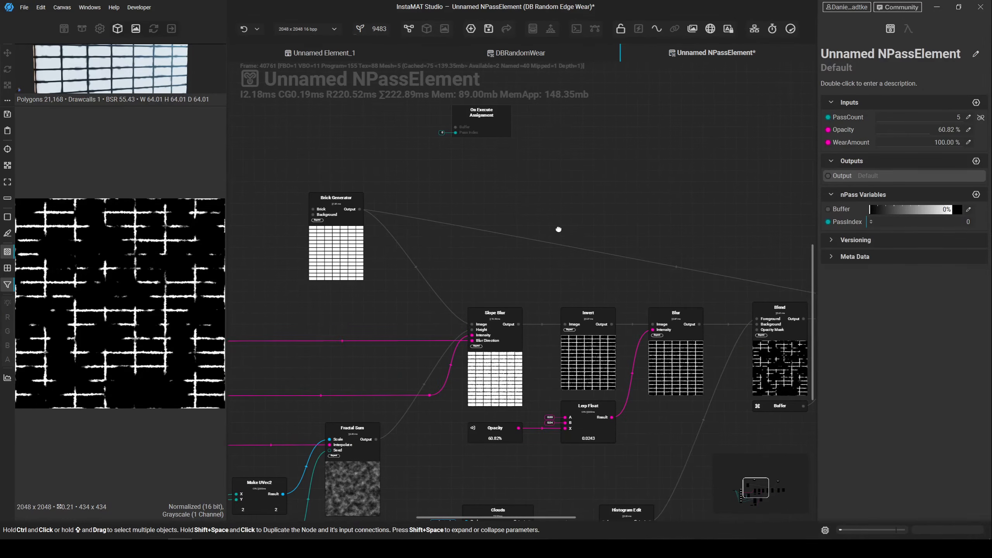
{"action": "scroll", "coordinate": [472, 283], "scroll_direction": "up", "scroll_amount": 2}
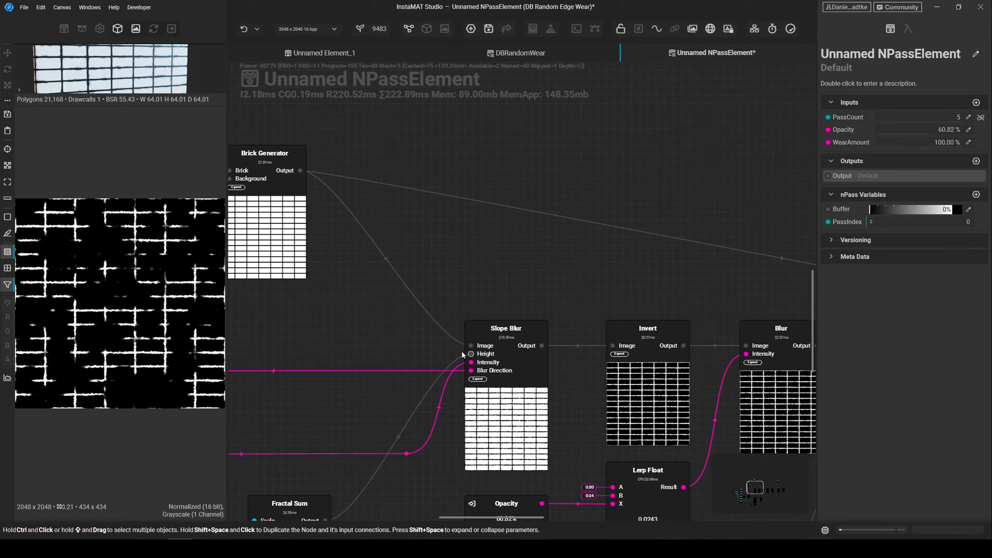
{"action": "scroll", "coordinate": [520, 245], "scroll_direction": "down", "scroll_amount": 2}
{"action": "left_click_drag", "start_coordinate": [710, 181], "coordinate": [443, 186]}
{"action": "mouse_move", "coordinate": [575, 231]}
{"action": "left_mouse_down"}
{"action": "mouse_move", "coordinate": [411, 187]}
{"action": "mouse_move", "coordinate": [525, 211]}
{"action": "left_mouse_up"}
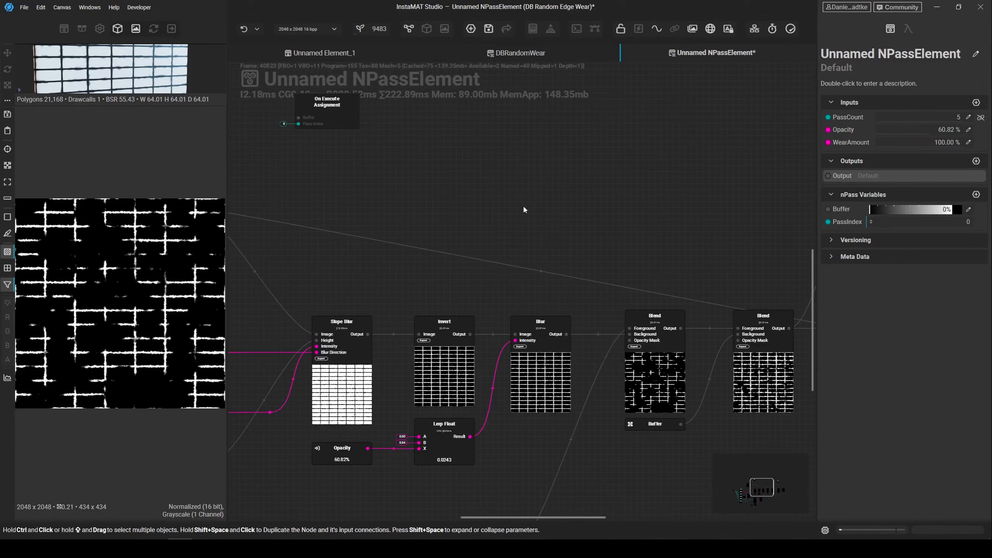
- Add an ElementImageGray input parameter to the graph and name it Input
{"action": "left_click", "coordinate": [976, 103]}
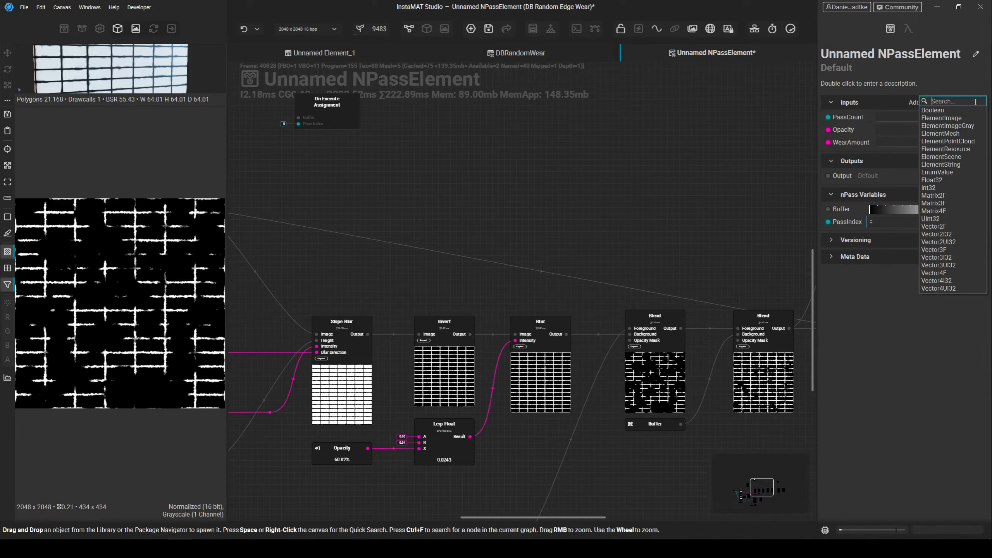
{"action": "left_click", "coordinate": [963, 125]}
{"action": "mouse_move", "coordinate": [849, 157]}
{"action": "left_mouse_down"}
{"action": "mouse_move", "coordinate": [863, 123]}
{"action": "mouse_move", "coordinate": [865, 152]}
{"action": "left_mouse_up"}
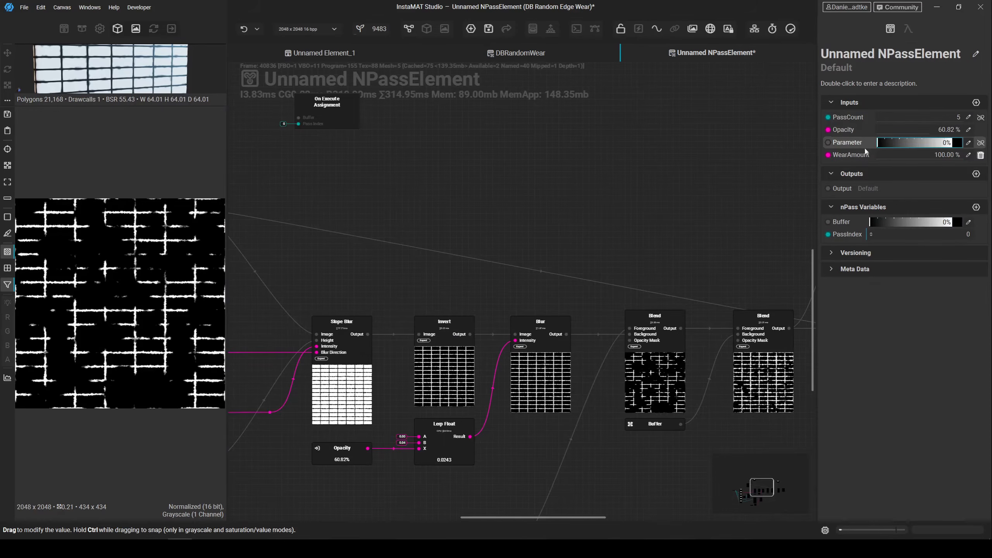
{"action": "double_click", "coordinate": [861, 143]}
{"action": "key", "text": "BackSpace"}
{"action": "type", "text": "Input"}
{"action": "key", "text": "Return"}
- Place the Input parameter in the graph as a node just above the Brick Generator
{"action": "left_click_drag", "start_coordinate": [866, 145], "coordinate": [328, 196]}
{"action": "middle_click_drag", "start_coordinate": [447, 199], "coordinate": [796, 199]}
{"action": "left_click_drag", "start_coordinate": [648, 187], "coordinate": [522, 167]}
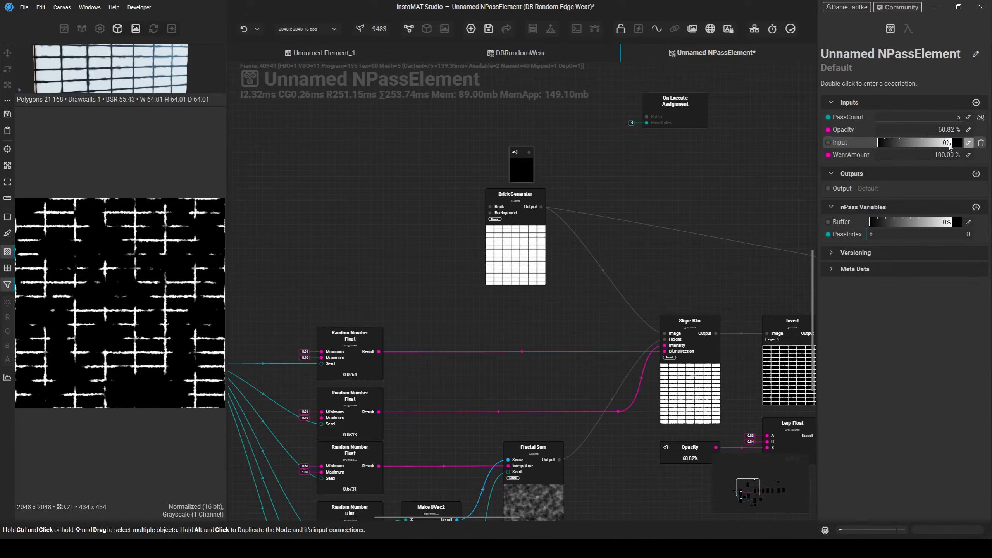
- Assign InstaMAT-Square-Grayscale.png as the default image of the Input parameter
{"action": "left_click", "coordinate": [968, 144]}
{"action": "scroll", "coordinate": [747, 282], "scroll_direction": "down", "scroll_amount": 5}
{"action": "scroll", "coordinate": [778, 238], "scroll_direction": "up", "scroll_amount": 5}
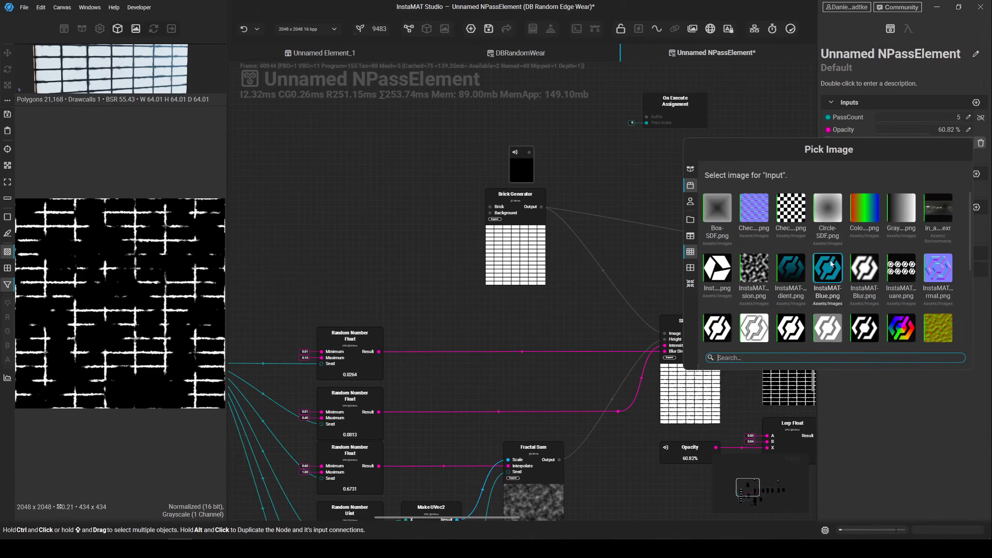
{"action": "mouse_move", "coordinate": [792, 327]}
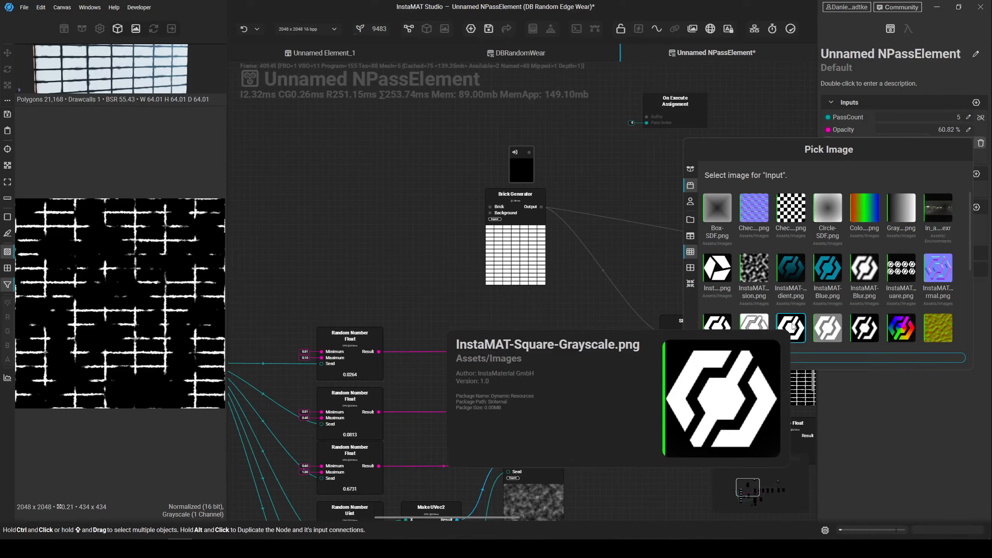
{"action": "scroll", "coordinate": [790, 309], "scroll_direction": "down", "scroll_amount": 1}
{"action": "left_click", "coordinate": [793, 304]}
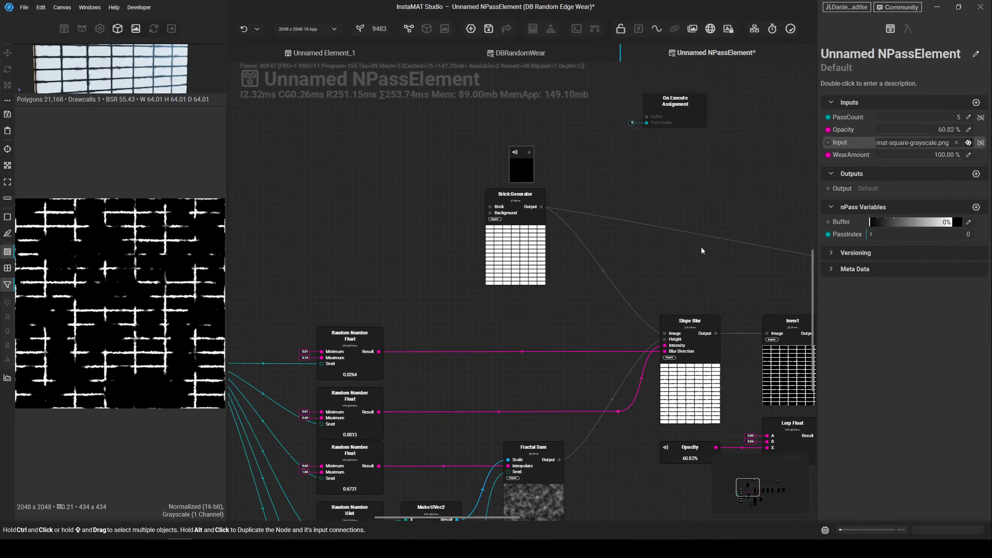
- Transfer the Brick Generator's outgoing connections to the Input node and delete the Brick Generator
{"action": "scroll", "coordinate": [561, 230], "scroll_direction": "up", "scroll_amount": 2}
{"action": "left_click_drag", "start_coordinate": [522, 216], "coordinate": [509, 145]}
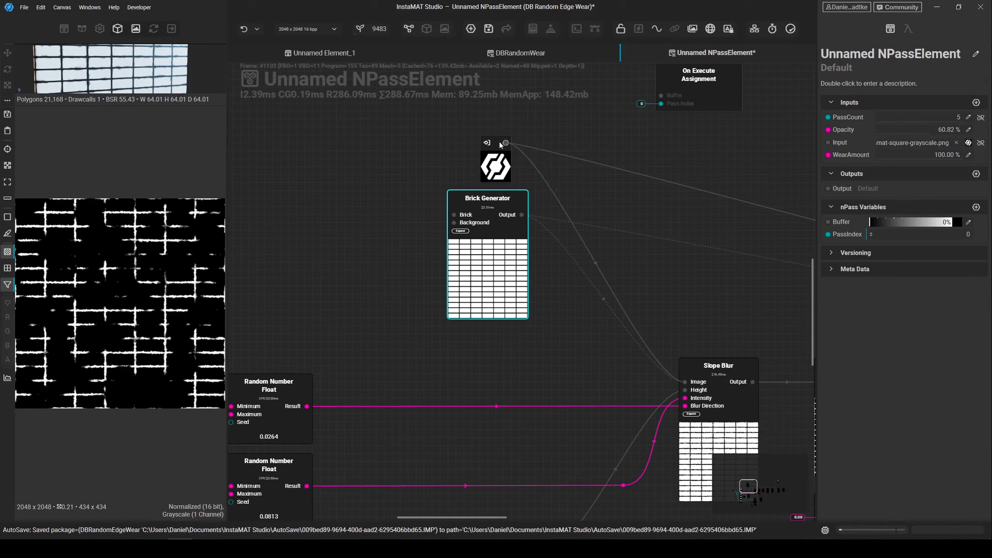
{"action": "left_click", "coordinate": [521, 255]}
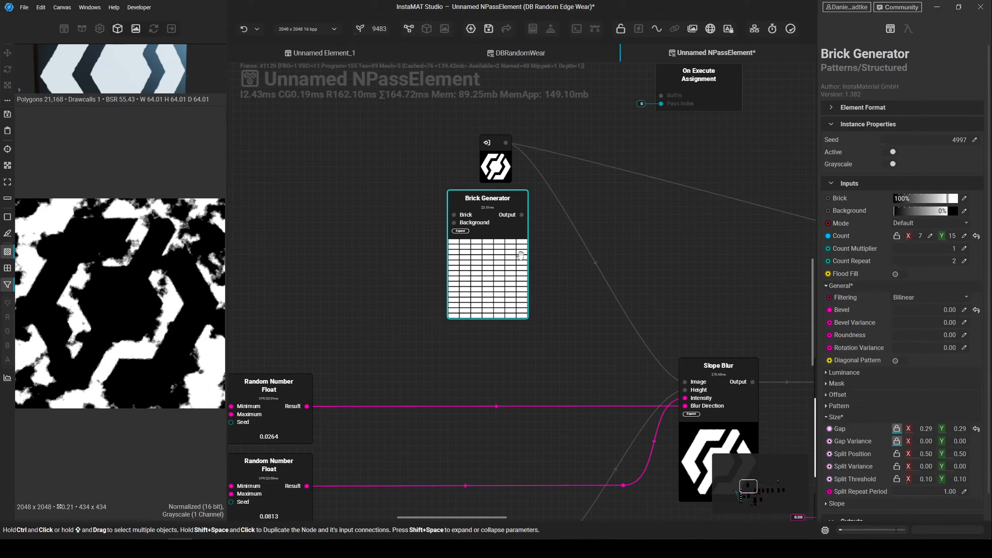
{"action": "key", "text": "Delete"}
{"action": "scroll", "coordinate": [619, 268], "scroll_direction": "down", "scroll_amount": 5}
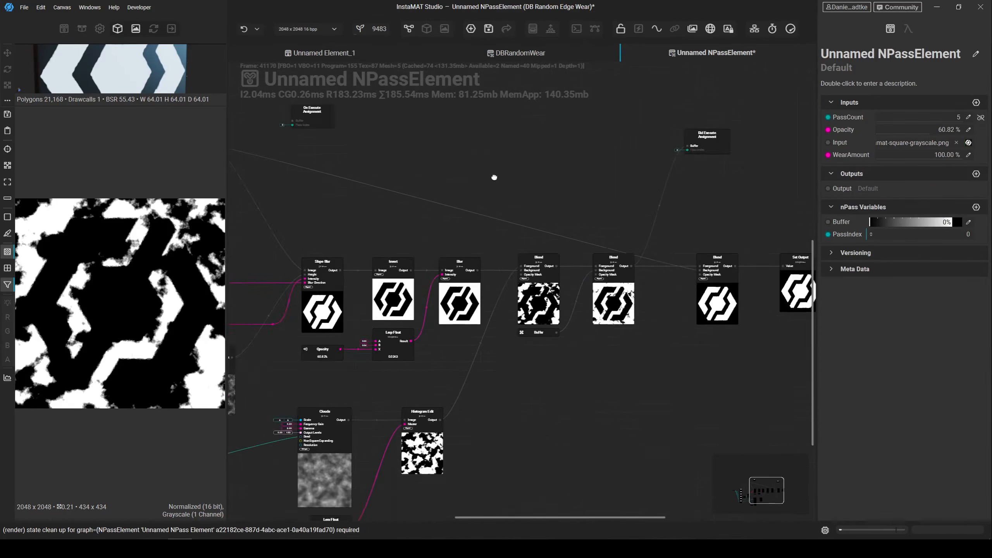
{"action": "middle_click_drag", "start_coordinate": [595, 348], "coordinate": [655, 325]}
- Rename the nPass graph to Random Wear Tutorial and save the package
{"action": "key", "text": "ctrl+s"}
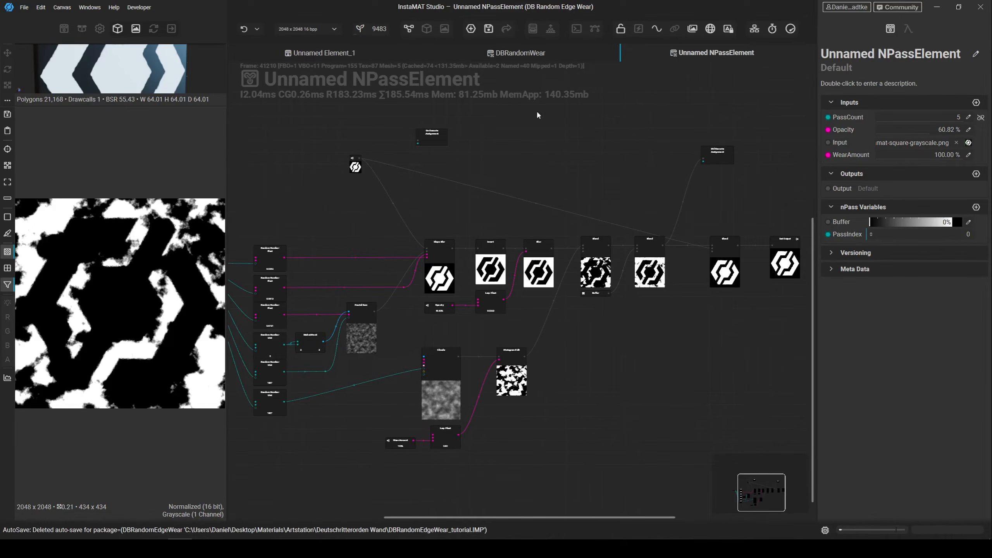
{"action": "double_click", "coordinate": [883, 53]}
{"action": "type", "text": "Random"}
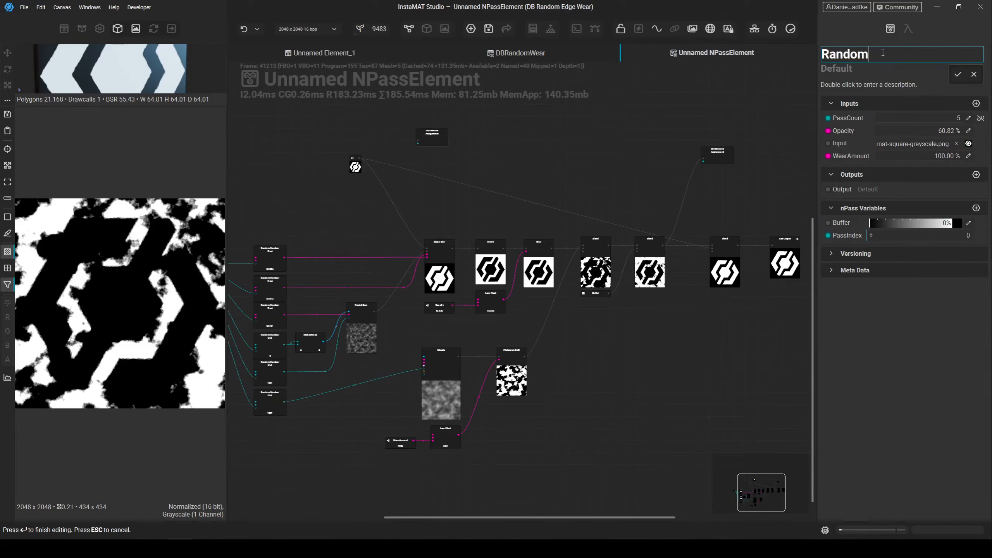
{"action": "type", "text": " Wear Tutorial"}
{"action": "key", "text": "Return"}
{"action": "key", "text": "ctrl+s"}
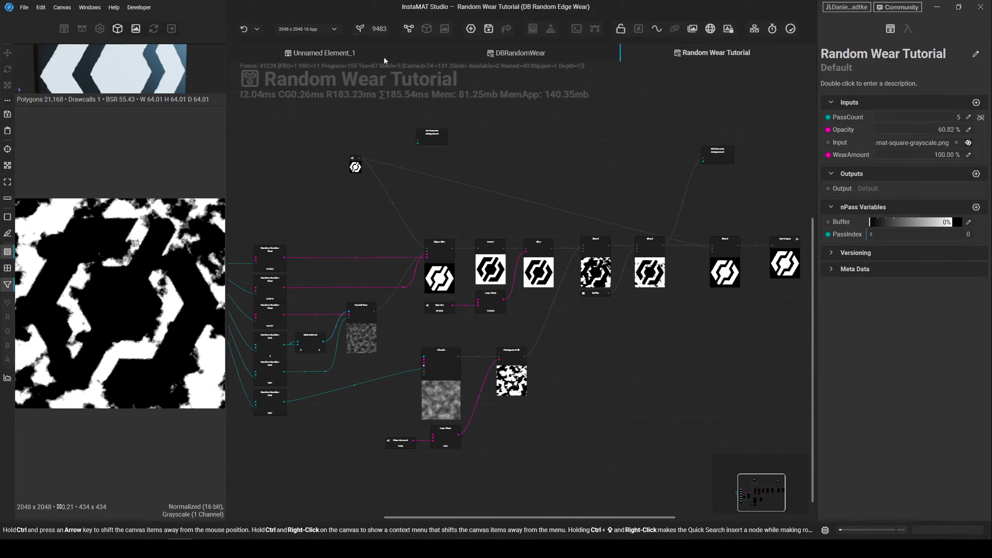
- Open the Unnamed Element_1 graph and add the Random Wear Tutorial node from the package contents below DB Random Wear
{"action": "left_click", "coordinate": [343, 57]}
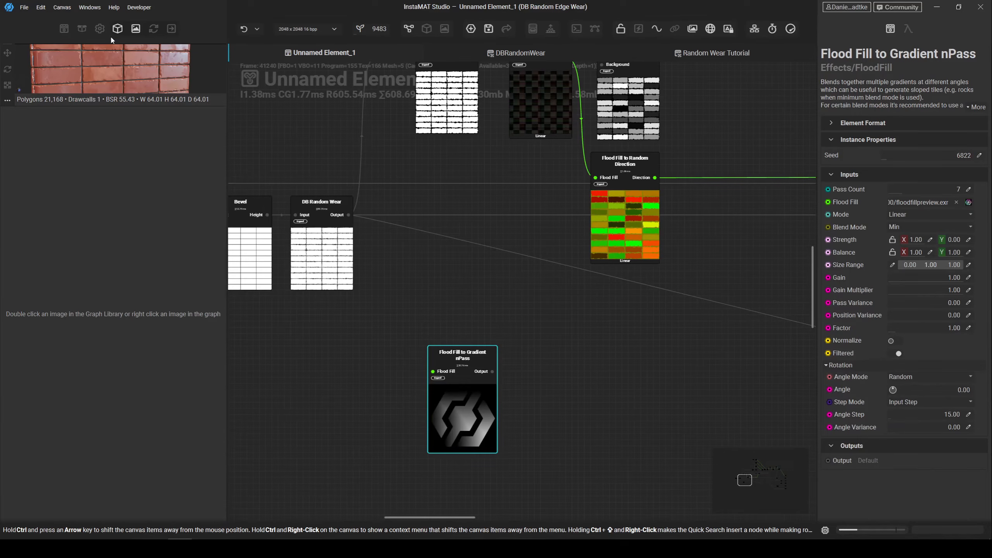
{"action": "left_click", "coordinate": [82, 28]}
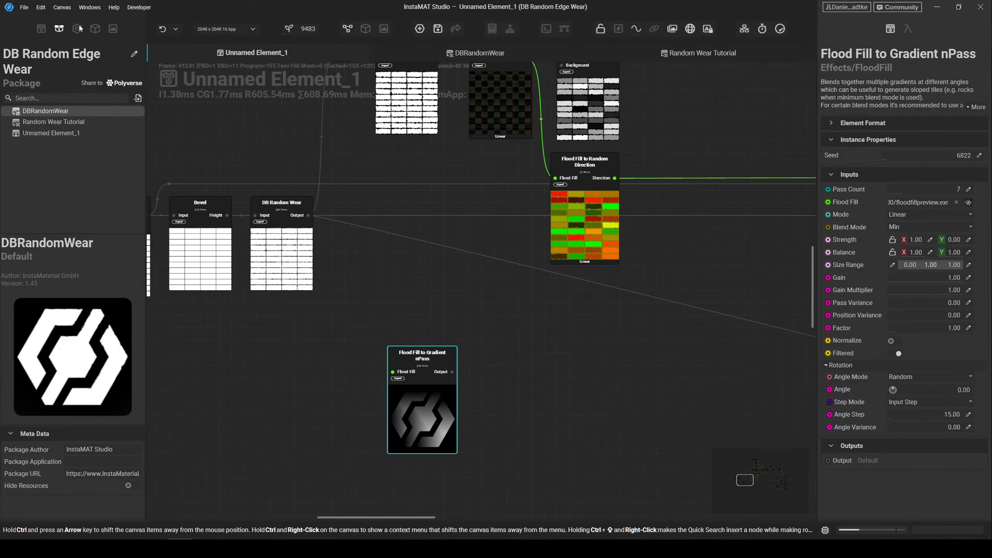
{"action": "left_click", "coordinate": [54, 123]}
{"action": "middle_click_drag", "start_coordinate": [256, 152], "coordinate": [395, 135]}
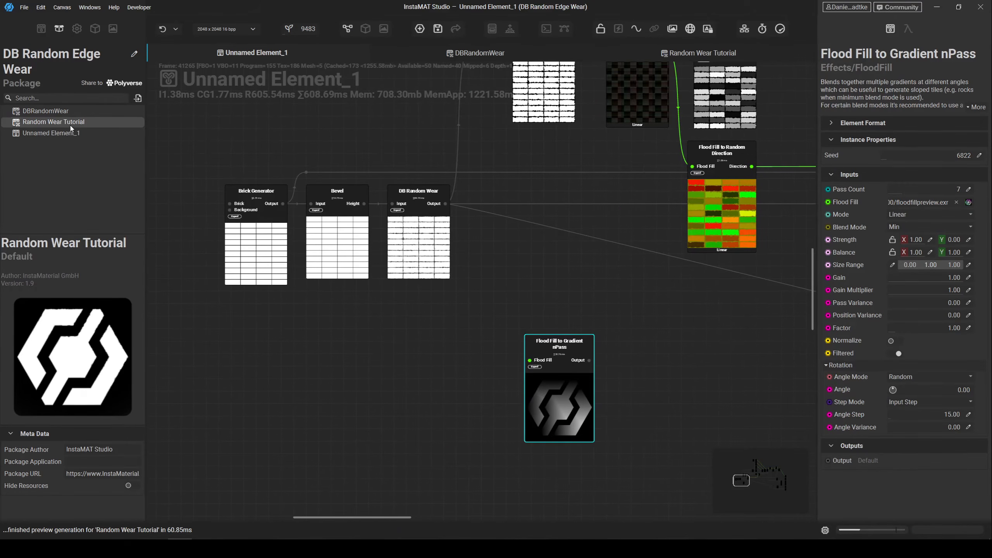
{"action": "mouse_move", "coordinate": [69, 128]}
{"action": "left_click_drag", "start_coordinate": [68, 128], "coordinate": [461, 326]}
{"action": "scroll", "coordinate": [468, 340], "scroll_direction": "up", "scroll_amount": 4}
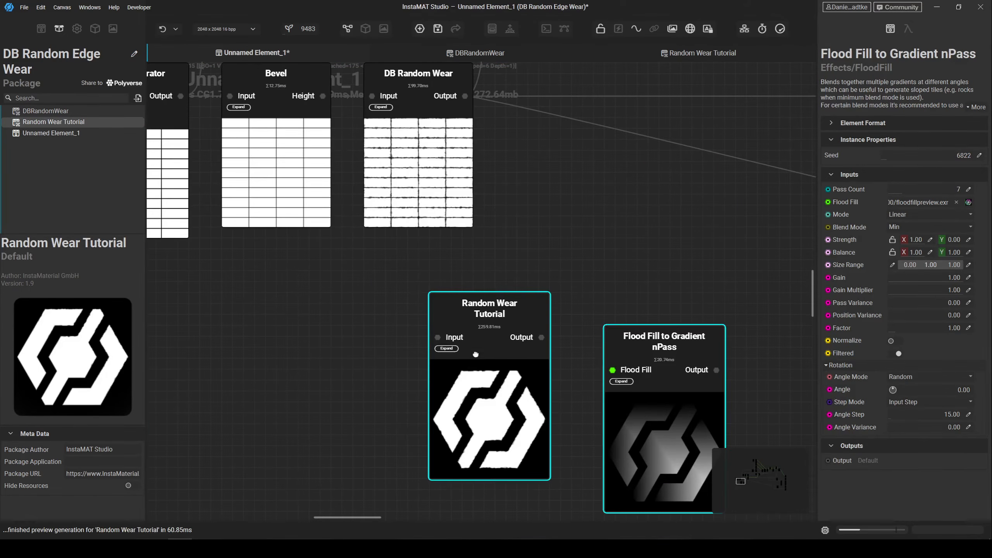
- Connect the Bevel height to Random Wear Tutorial and transfer DB Random Wear's outgoing connections to the new node's output
{"action": "left_click_drag", "start_coordinate": [480, 361], "coordinate": [403, 306]}
{"action": "scroll", "coordinate": [408, 307], "scroll_direction": "down", "scroll_amount": 1}
{"action": "scroll", "coordinate": [341, 172], "scroll_direction": "up", "scroll_amount": 2}
{"action": "left_click_drag", "start_coordinate": [332, 114], "coordinate": [376, 323]}
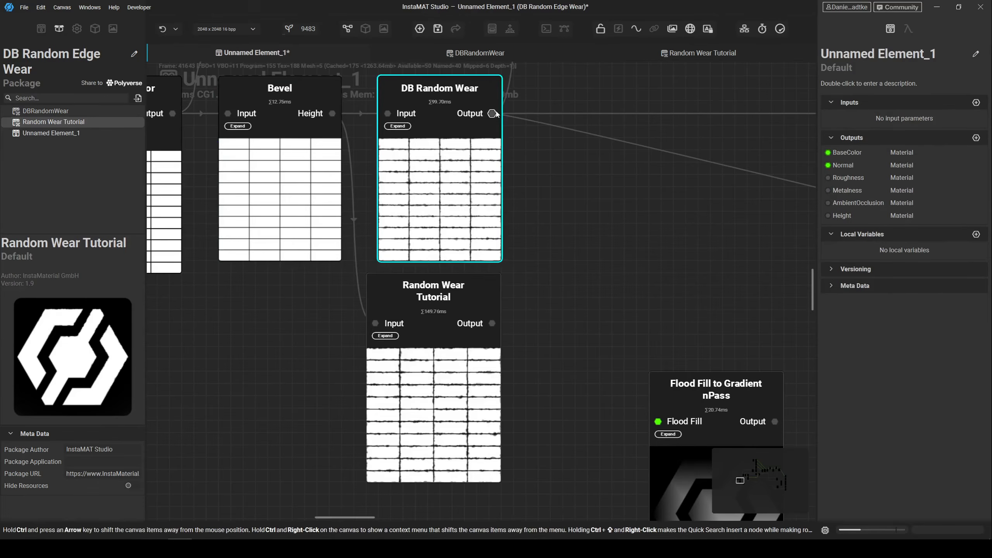
{"action": "left_click_drag", "start_coordinate": [492, 113], "coordinate": [492, 324]}
- Select the Random Wear Tutorial node and show the brick material in the large 3D view
{"action": "left_click", "coordinate": [464, 398]}
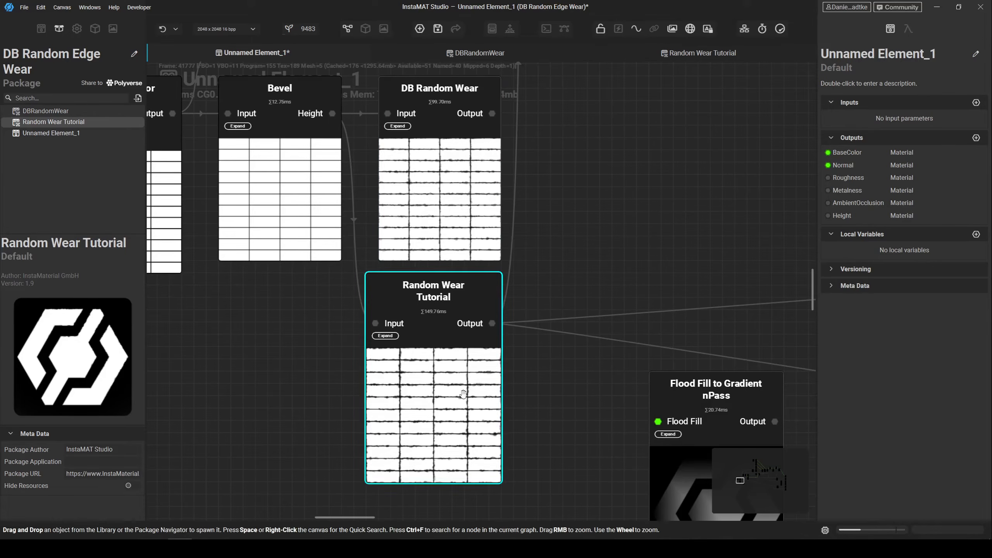
{"action": "left_click", "coordinate": [428, 30]}
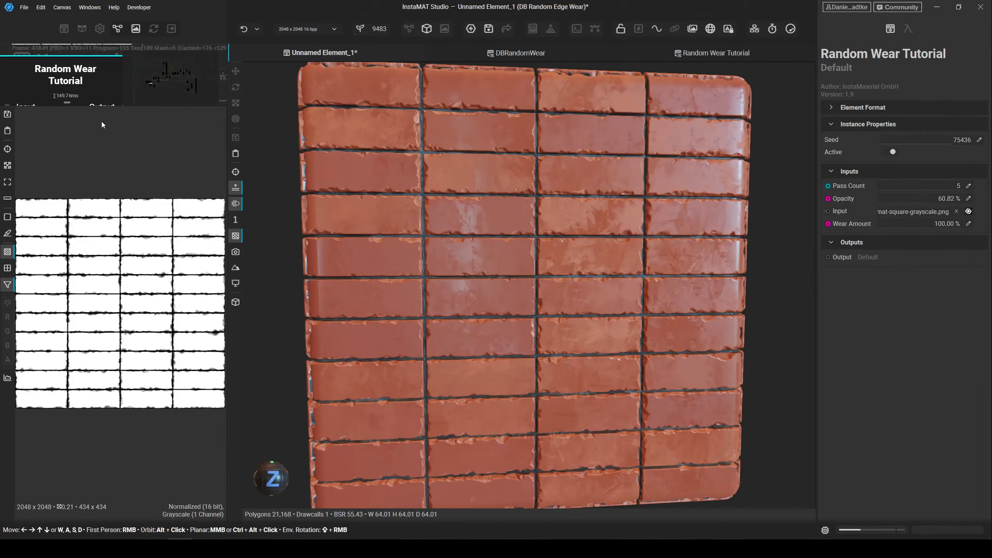
{"action": "scroll", "coordinate": [87, 69], "scroll_direction": "down", "scroll_amount": 3}
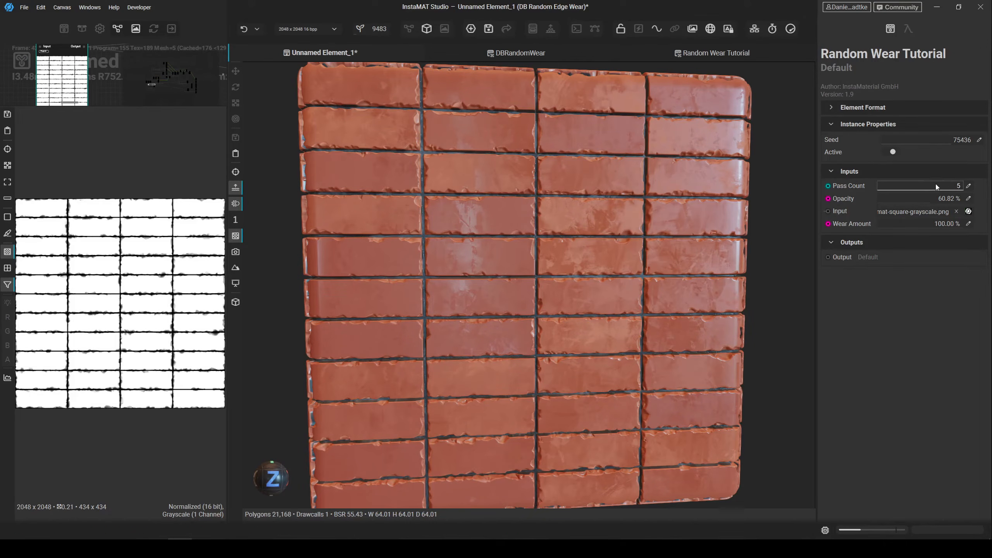
- Test Pass Count at 3 and 4, and finish with Pass Count 5, Opacity 100% and Wear Amount 100%
{"action": "left_click_drag", "start_coordinate": [936, 187], "coordinate": [899, 192]}
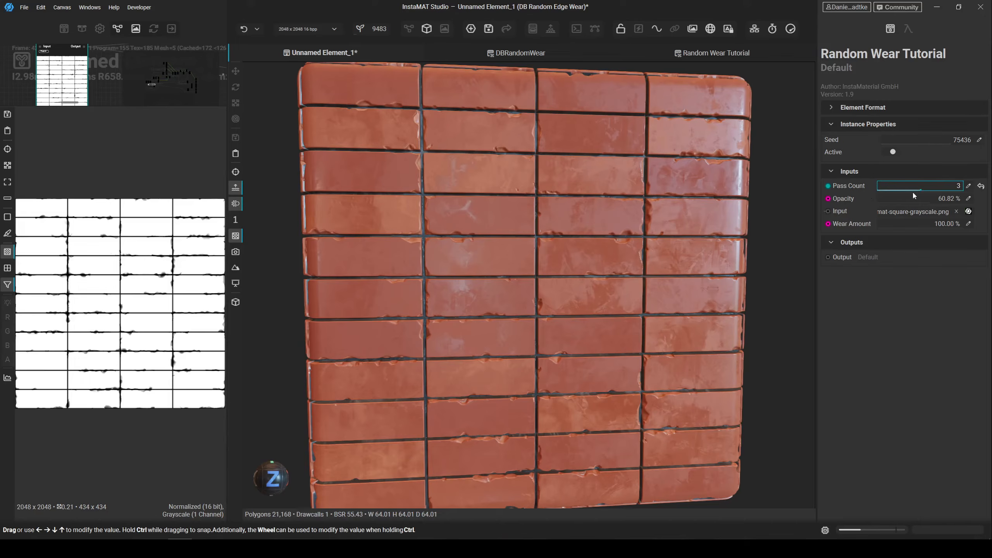
{"action": "left_click", "coordinate": [938, 186]}
{"action": "left_click_drag", "start_coordinate": [933, 199], "coordinate": [964, 198]}
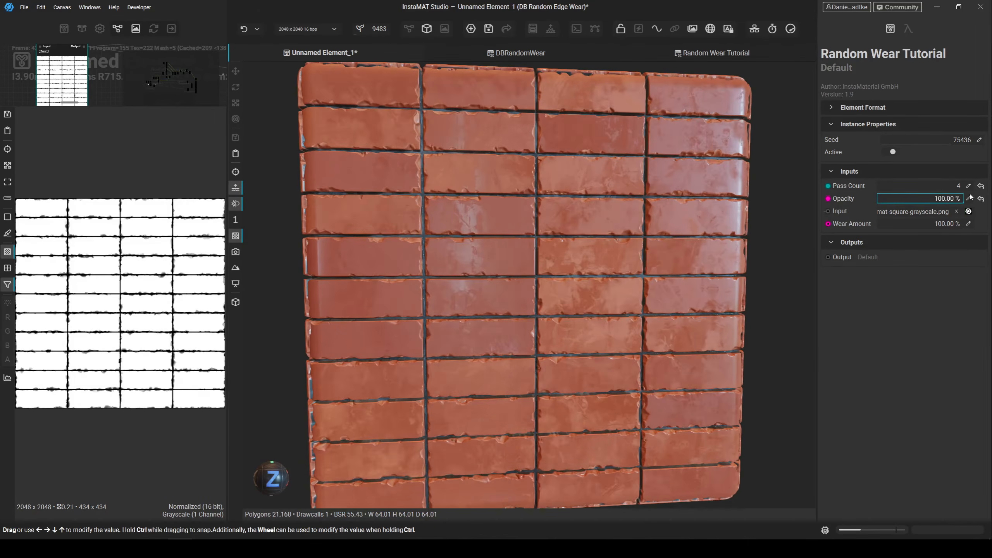
{"action": "left_click_drag", "start_coordinate": [930, 224], "coordinate": [969, 224]}
{"action": "left_click_drag", "start_coordinate": [926, 186], "coordinate": [940, 187]}
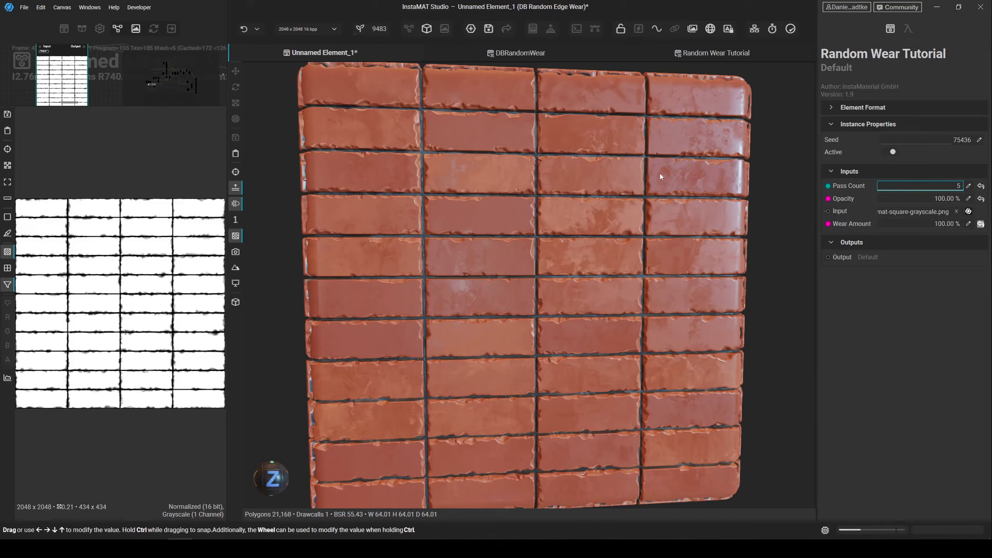
- Return to the Random Wear Tutorial node graph and collapse the Clouds node's parameters
{"action": "left_click", "coordinate": [714, 53]}
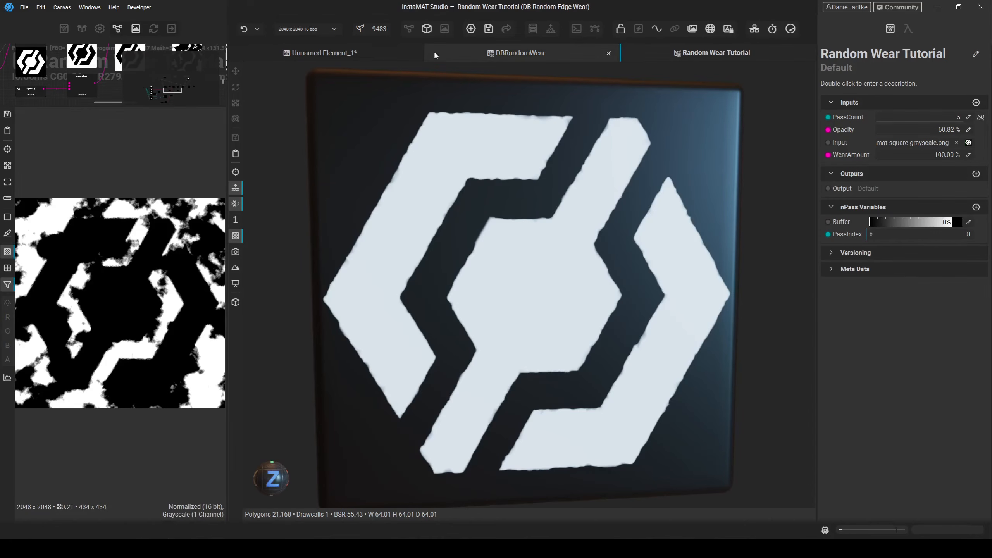
{"action": "left_click", "coordinate": [409, 29]}
{"action": "scroll", "coordinate": [602, 241], "scroll_direction": "up", "scroll_amount": 5}
{"action": "left_click", "coordinate": [541, 230]}
{"action": "scroll", "coordinate": [541, 231], "scroll_direction": "up", "scroll_amount": 3}
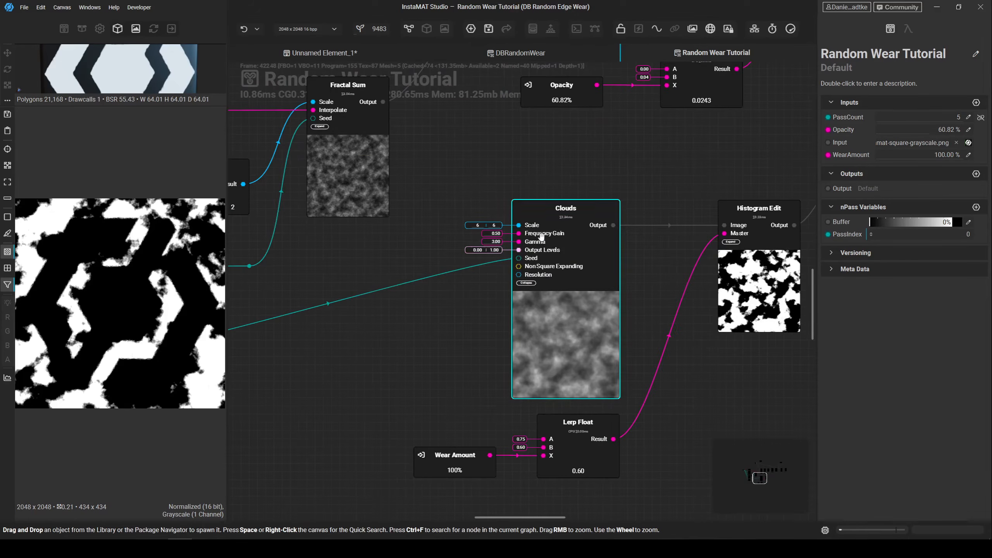
{"action": "left_click", "coordinate": [527, 283]}
{"action": "scroll", "coordinate": [516, 282], "scroll_direction": "down", "scroll_amount": 3}
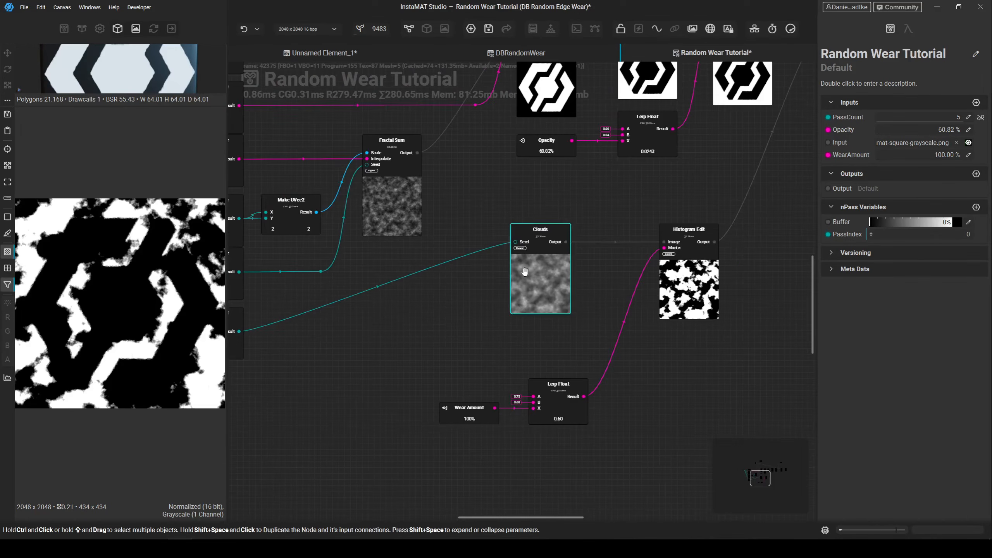
{"action": "middle_click_drag", "start_coordinate": [387, 346], "coordinate": [590, 313]}
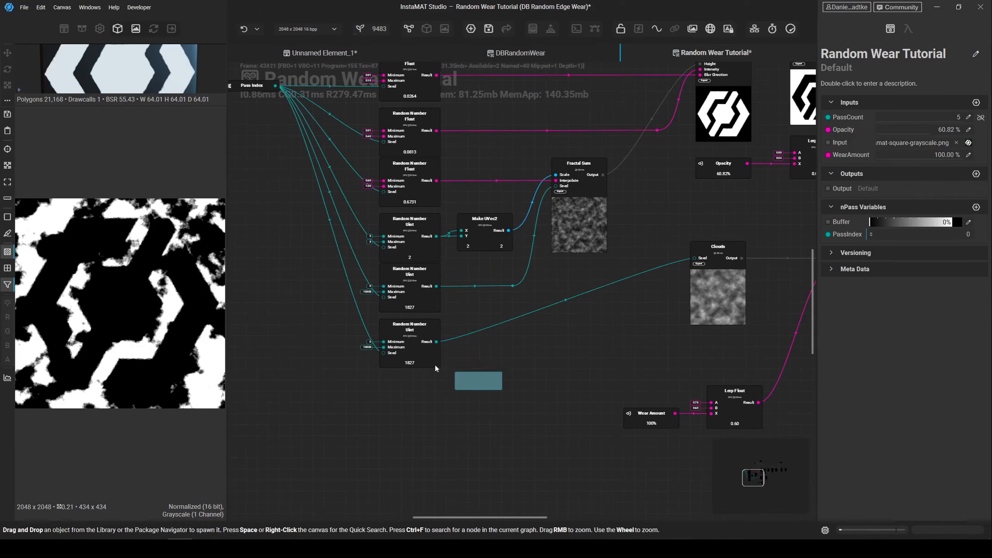
- Move the Lerp Float and Wear Amount nodes up, closer beneath the Clouds node
{"action": "left_click_drag", "start_coordinate": [450, 373], "coordinate": [414, 366]}
{"action": "middle_click_drag", "start_coordinate": [414, 365], "coordinate": [294, 310]}
{"action": "middle_click_drag", "start_coordinate": [636, 350], "coordinate": [485, 437]}
{"action": "left_click_drag", "start_coordinate": [492, 481], "coordinate": [324, 429]}
{"action": "left_click_drag", "start_coordinate": [467, 441], "coordinate": [452, 404]}
{"action": "left_click", "coordinate": [452, 404]}
{"action": "mouse_move", "coordinate": [286, 402]}
{"action": "left_mouse_down"}
{"action": "mouse_move", "coordinate": [303, 417]}
{"action": "mouse_move", "coordinate": [463, 459]}
{"action": "mouse_move", "coordinate": [420, 408]}
{"action": "mouse_move", "coordinate": [432, 407]}
{"action": "left_mouse_up"}
{"action": "middle_click_drag", "start_coordinate": [655, 327], "coordinate": [455, 475]}
- Move the On Execute Assignment node above Blend and place the image input node closer to Slope Blur
{"action": "scroll", "coordinate": [595, 371], "scroll_direction": "down", "scroll_amount": 4}
{"action": "middle_click_drag", "start_coordinate": [530, 244], "coordinate": [539, 279]}
{"action": "middle_click_drag", "start_coordinate": [398, 221], "coordinate": [452, 244]}
{"action": "scroll", "coordinate": [449, 240], "scroll_direction": "up", "scroll_amount": 1}
{"action": "left_click_drag", "start_coordinate": [420, 216], "coordinate": [647, 244]}
{"action": "middle_click_drag", "start_coordinate": [388, 266], "coordinate": [530, 235]}
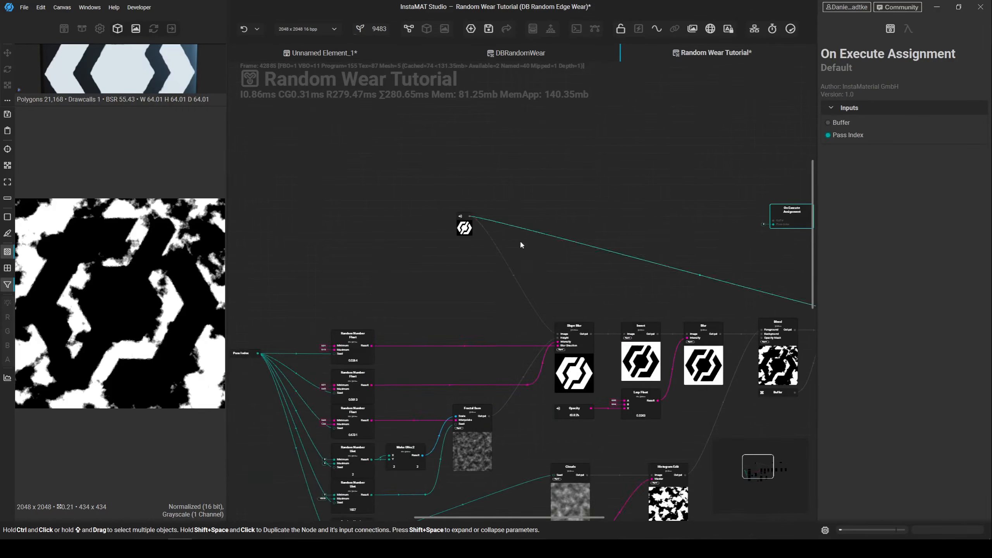
{"action": "left_click_drag", "start_coordinate": [467, 228], "coordinate": [512, 290]}
- Move the column of random number nodes further away from the Make UVec2 and Fractal Sum nodes
{"action": "middle_click_drag", "start_coordinate": [446, 294], "coordinate": [618, 121]}
{"action": "left_click_drag", "start_coordinate": [338, 142], "coordinate": [532, 368]}
{"action": "left_click_drag", "start_coordinate": [536, 321], "coordinate": [468, 322]}
- Add a reroute point to the Clouds seed connection and place it level with the last Random Number Uint
{"action": "scroll", "coordinate": [507, 327], "scroll_direction": "up", "scroll_amount": 5}
{"action": "left_click", "coordinate": [535, 305]}
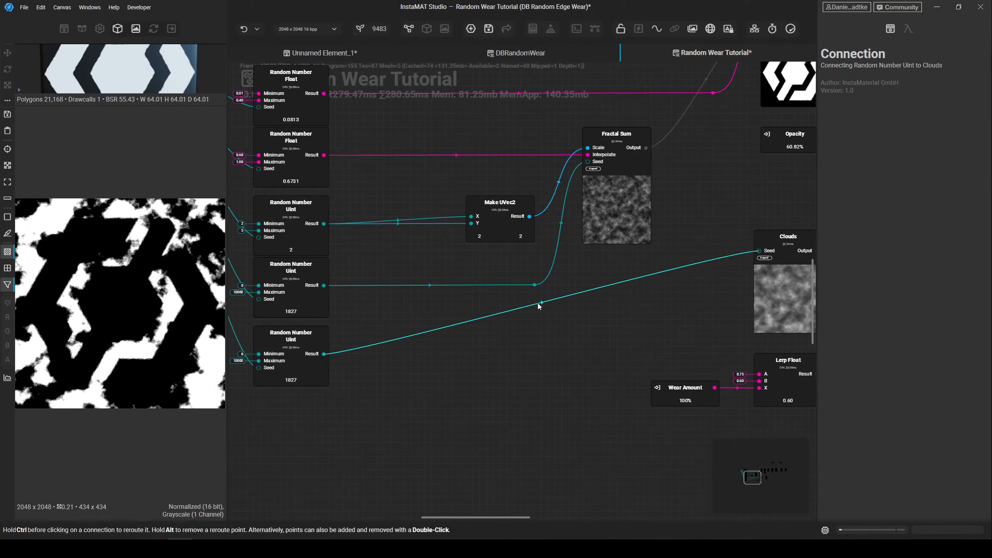
{"action": "left_click_drag", "start_coordinate": [537, 310], "coordinate": [678, 353]}
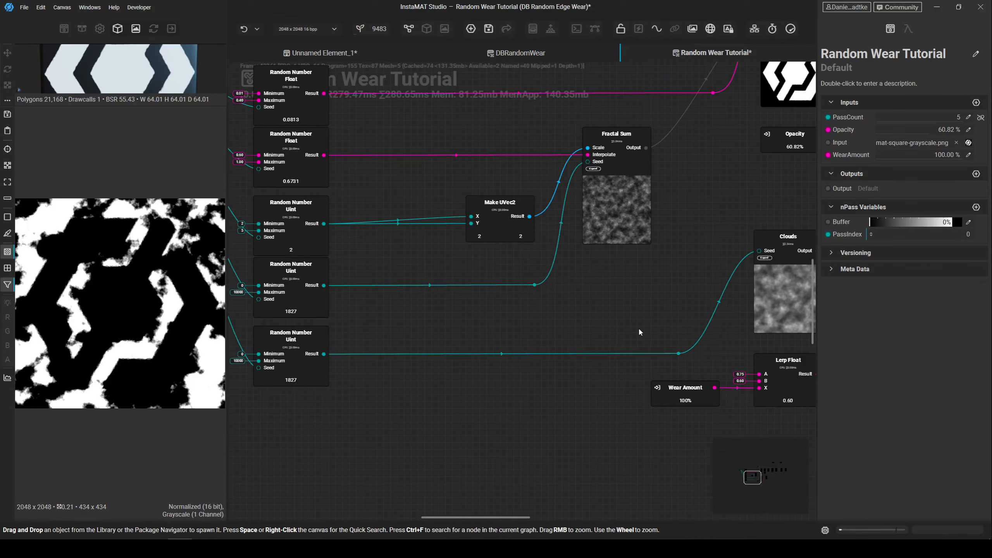
- Move the Make UVec2 node closer to the Random Number Uint nodes
{"action": "middle_click_drag", "start_coordinate": [475, 333], "coordinate": [585, 300]}
{"action": "scroll", "coordinate": [626, 295], "scroll_direction": "up", "scroll_amount": 2}
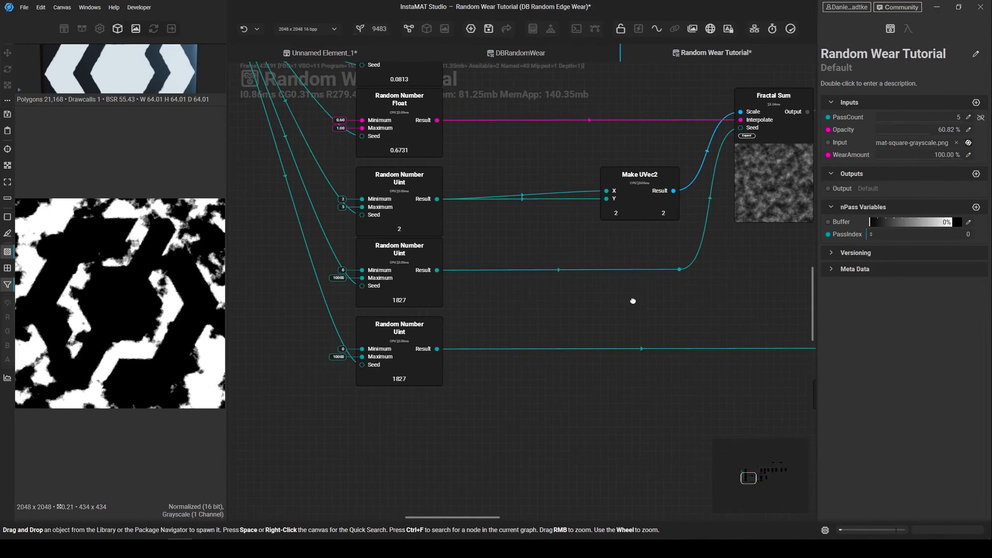
{"action": "left_click", "coordinate": [598, 270]}
{"action": "scroll", "coordinate": [610, 268], "scroll_direction": "up", "scroll_amount": 2}
{"action": "left_click_drag", "start_coordinate": [610, 269], "coordinate": [559, 274]}
{"action": "scroll", "coordinate": [526, 311], "scroll_direction": "down", "scroll_amount": 2}
- Remove the Clouds seed reroute point and move Clouds, Histogram Edit, Lerp Float and Wear Amount level with the last Random Number Uint
{"action": "left_click_drag", "start_coordinate": [657, 434], "coordinate": [443, 324]}
{"action": "scroll", "coordinate": [536, 407], "scroll_direction": "down", "scroll_amount": 2}
{"action": "middle_click_drag", "start_coordinate": [536, 407], "coordinate": [450, 347]}
{"action": "middle_click_drag", "start_coordinate": [676, 386], "coordinate": [618, 375]}
{"action": "left_click_drag", "start_coordinate": [767, 392], "coordinate": [519, 274]}
{"action": "left_click", "coordinate": [548, 333]}
{"action": "double_click", "coordinate": [547, 329]}
{"action": "left_click_drag", "start_coordinate": [744, 367], "coordinate": [533, 267]}
{"action": "left_click_drag", "start_coordinate": [635, 298], "coordinate": [648, 364]}
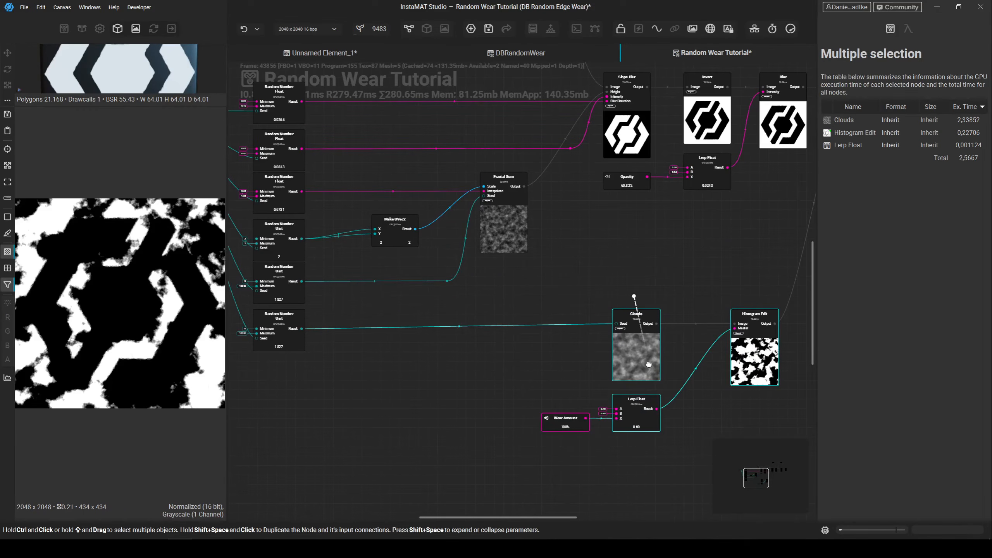
- Add an Enum Select Uint node to the graph
{"action": "middle_click_drag", "start_coordinate": [341, 383], "coordinate": [466, 366]}
{"action": "left_click", "coordinate": [508, 356]}
{"action": "scroll", "coordinate": [508, 356], "scroll_direction": "up", "scroll_amount": 3}
{"action": "key", "text": "space"}
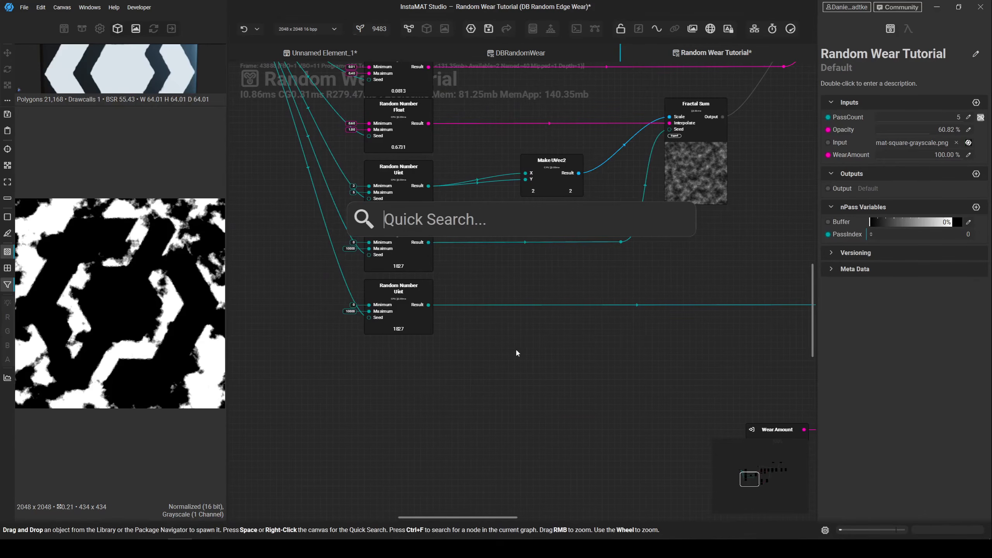
{"action": "type", "text": "enum sele"}
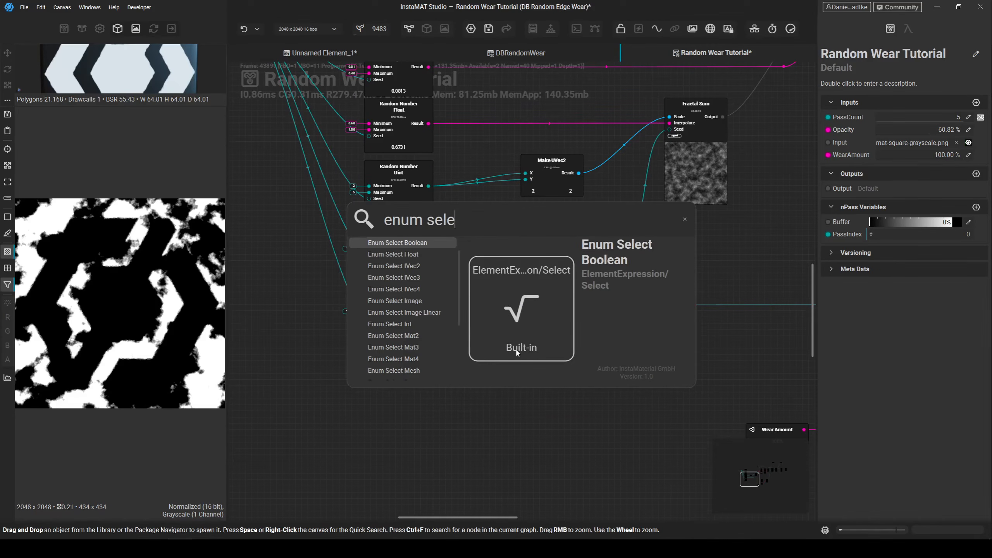
{"action": "key", "text": "Down"}
{"action": "key", "text": "Down"}
{"action": "key", "text": "Down"}
{"action": "key", "text": "Down"}
{"action": "key", "text": "Down"}
{"action": "key", "text": "Down"}
{"action": "key", "text": "Down"}
{"action": "key", "text": "Down"}
{"action": "key", "text": "Down"}
{"action": "key", "text": "Down"}
{"action": "key", "text": "Down"}
{"action": "key", "text": "Down"}
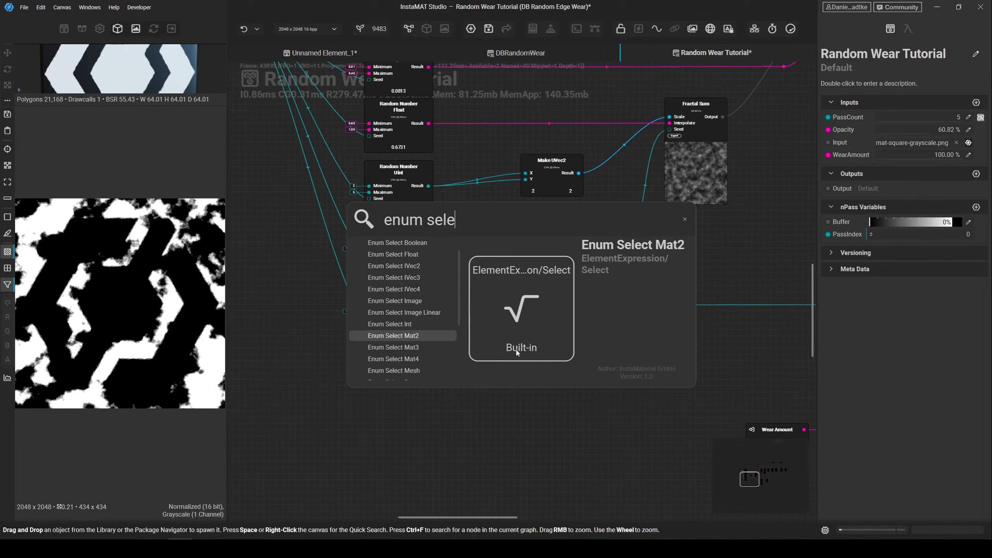
{"action": "key", "text": "Down"}
{"action": "key", "text": "Down"}
{"action": "key", "text": "Down"}
{"action": "key", "text": "Down"}
{"action": "key", "text": "Down"}
{"action": "key", "text": "Down"}
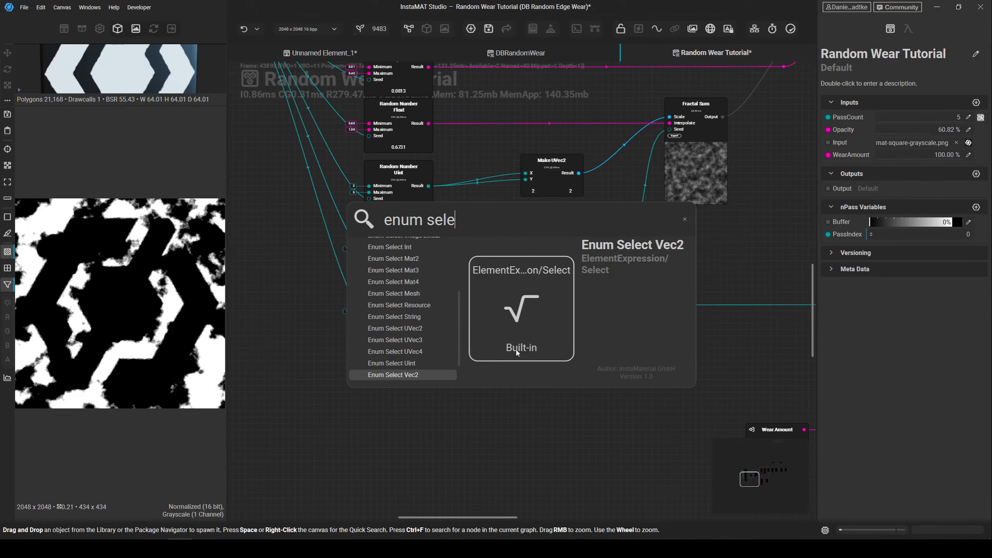
{"action": "key", "text": "Up"}
{"action": "key", "text": "Return"}
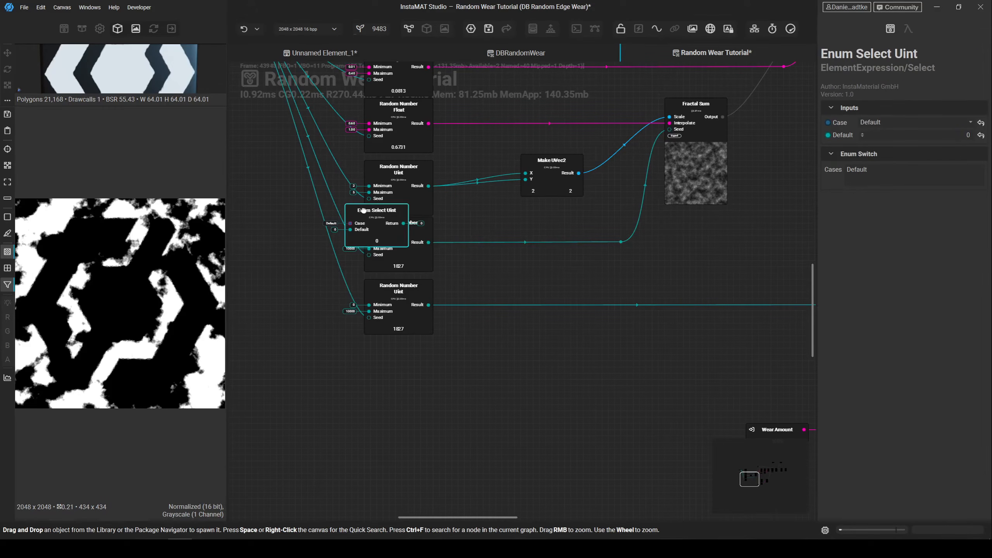
- Define two cases for the Enum Select Uint node, named Random and Manual
{"action": "left_click", "coordinate": [887, 172]}
{"action": "double_click", "coordinate": [851, 169]}
{"action": "type", "text": "Random"}
{"action": "key", "text": "Return"}
{"action": "type", "text": "Defua"}
{"action": "key", "text": "BackSpace"}
{"action": "key", "text": "BackSpace"}
{"action": "key", "text": "BackSpace"}
{"action": "key", "text": "BackSpace"}
{"action": "key", "text": "BackSpace"}
{"action": "key", "text": "BackSpace"}
{"action": "key", "text": "BackSpace"}
{"action": "key", "text": "BackSpace"}
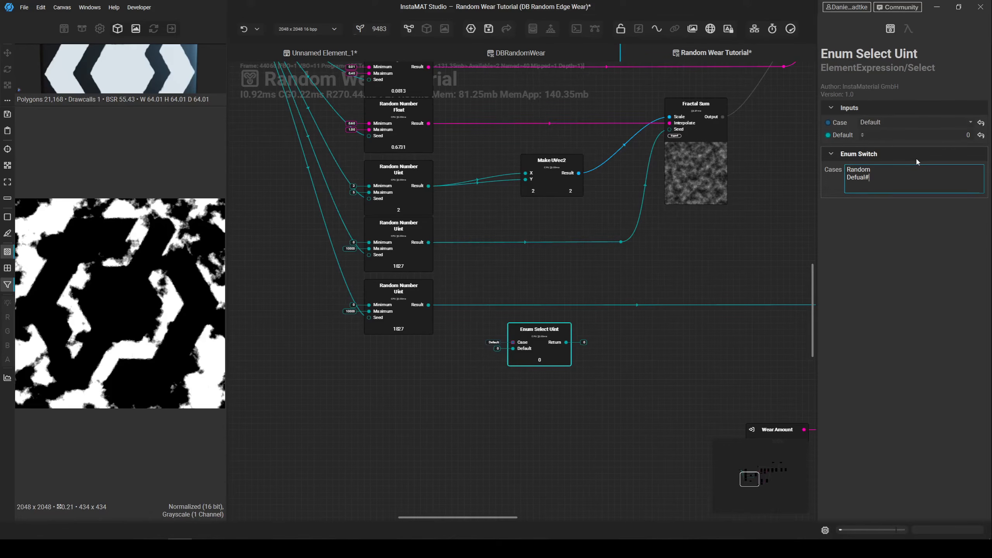
{"action": "type", "text": "m"}
{"action": "key", "text": "Return"}
{"action": "type", "text": "Manual"}
- Connect the result of the 2-to-5 Random Number Uint to the Random input of Enum Select Uint
{"action": "scroll", "coordinate": [567, 159], "scroll_direction": "up", "scroll_amount": 3}
{"action": "left_click", "coordinate": [560, 185]}
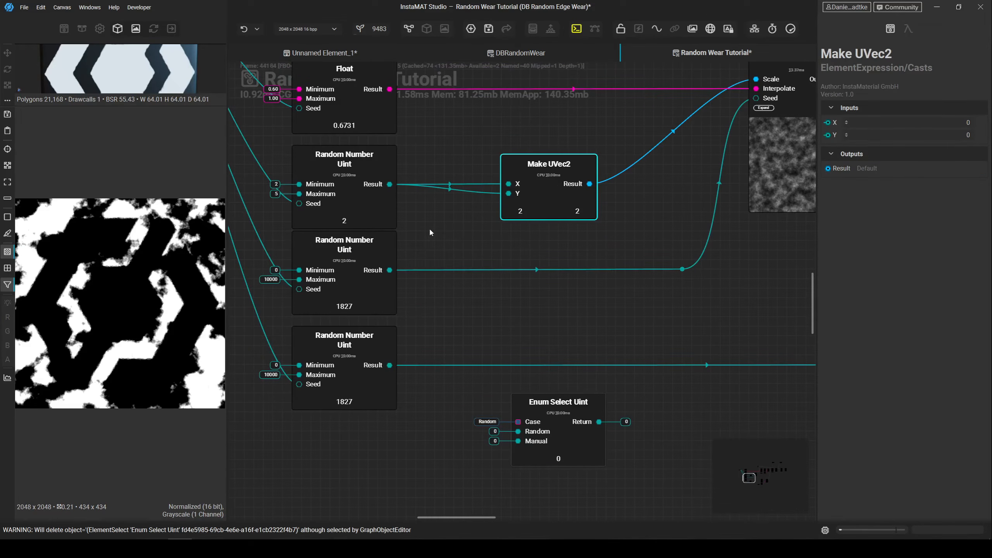
{"action": "scroll", "coordinate": [435, 222], "scroll_direction": "left", "scroll_amount": 2}
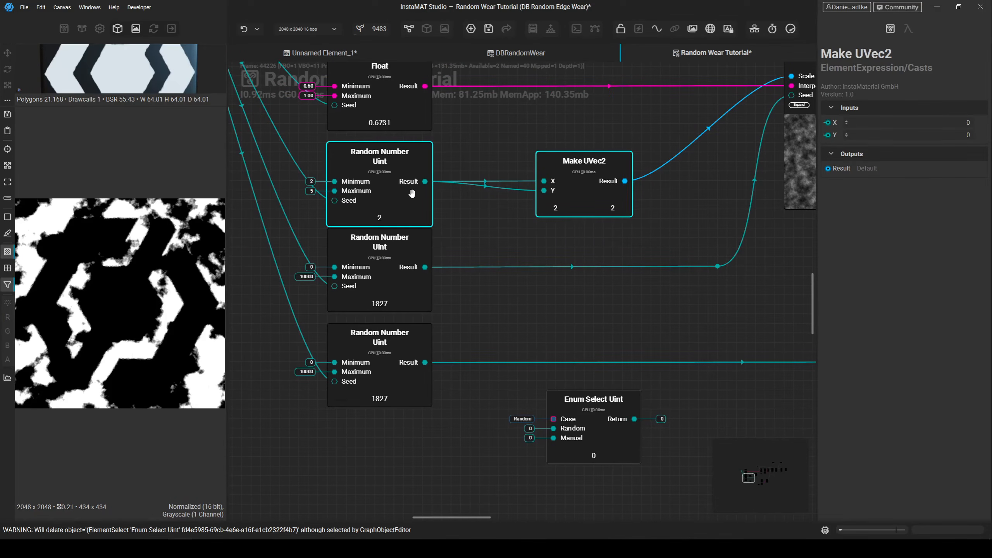
{"action": "left_click_drag", "start_coordinate": [425, 181], "coordinate": [557, 429]}
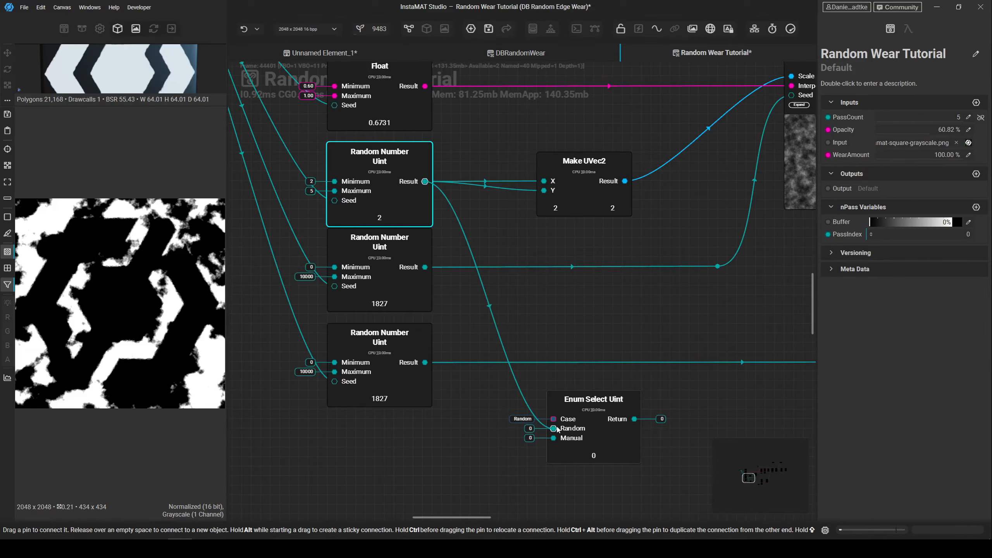
{"action": "left_click_drag", "start_coordinate": [556, 429], "coordinate": [555, 428]}
{"action": "scroll", "coordinate": [532, 378], "scroll_direction": "up", "scroll_amount": 3}
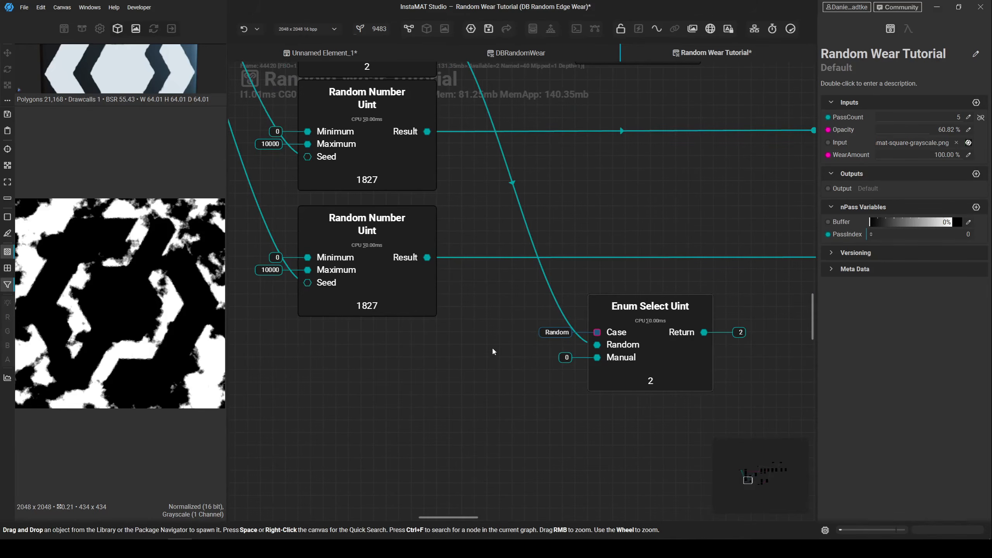
- Expose the Case input of Enum Select Uint as a graph input named Scale Type and look at its options
{"action": "left_click_drag", "start_coordinate": [608, 332], "coordinate": [489, 332]}
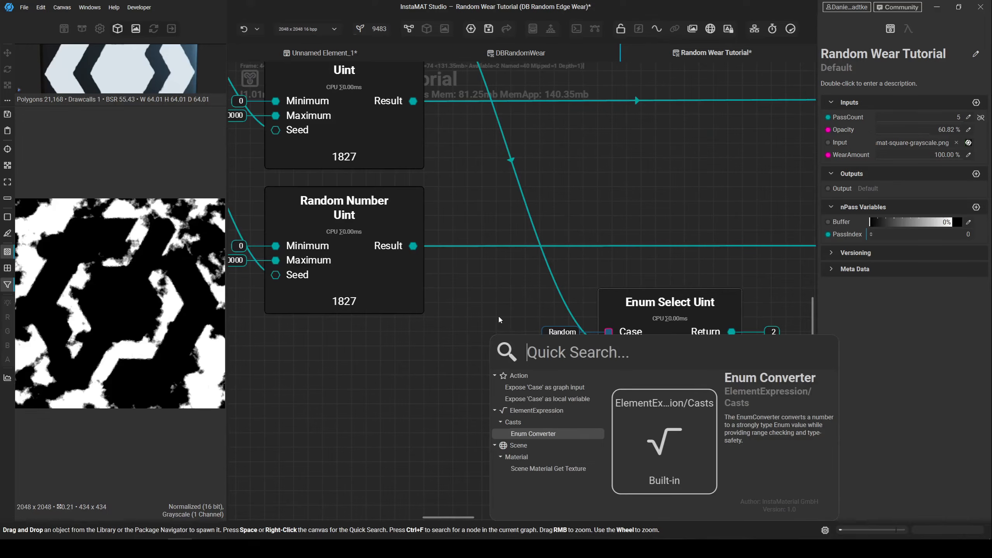
{"action": "type", "text": "Scale Type"}
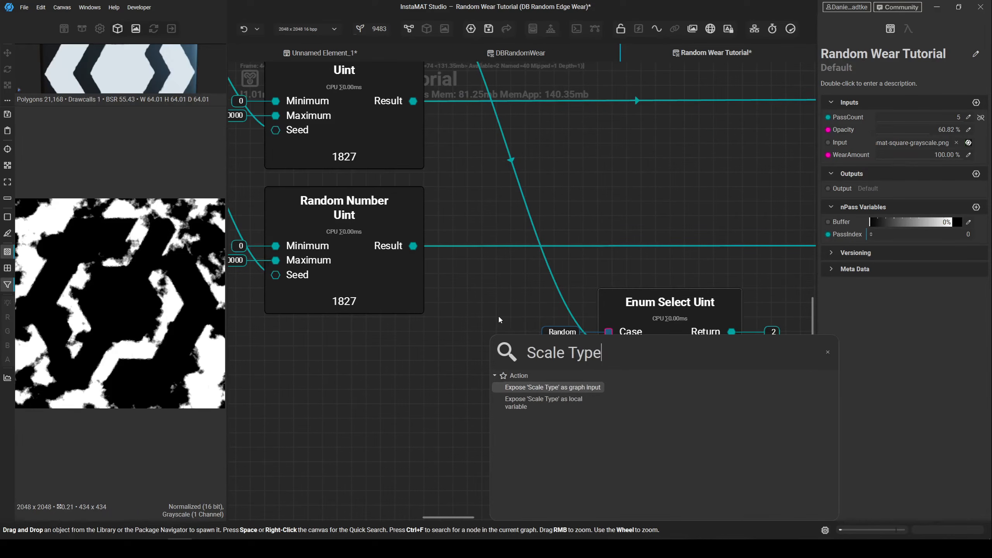
{"action": "key", "text": "Return"}
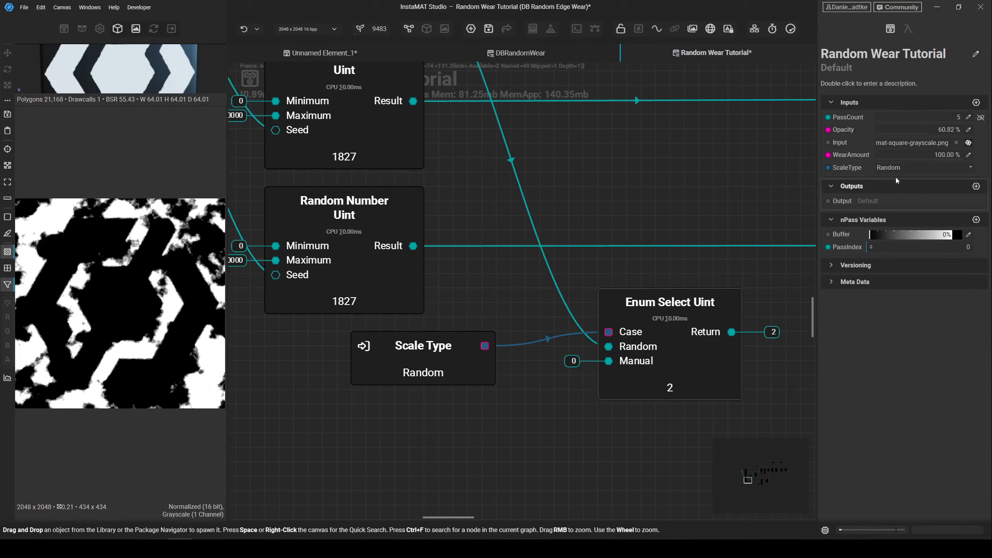
{"action": "left_click", "coordinate": [910, 169]}
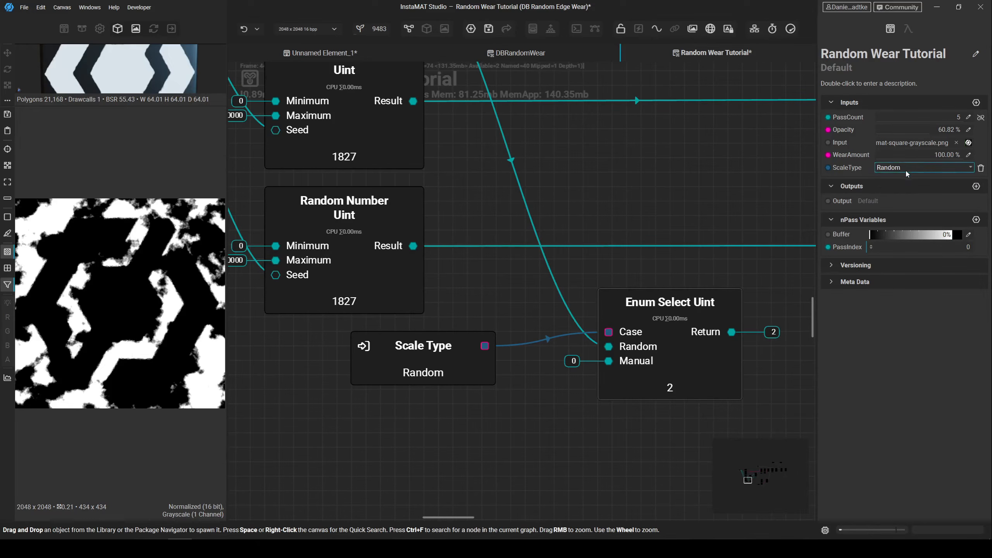
{"action": "left_click", "coordinate": [890, 169]}
- Create a graph input named Scale from Make UVec2's Y input and connect it to Manual on Enum Select Uint
{"action": "scroll", "coordinate": [687, 259], "scroll_direction": "down", "scroll_amount": 3}
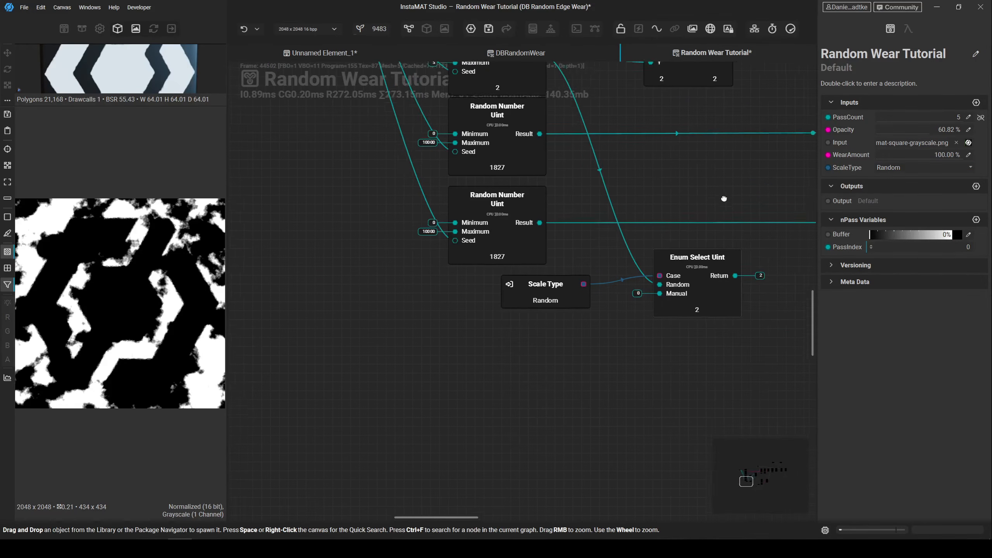
{"action": "middle_click_drag", "start_coordinate": [687, 259], "coordinate": [613, 327]}
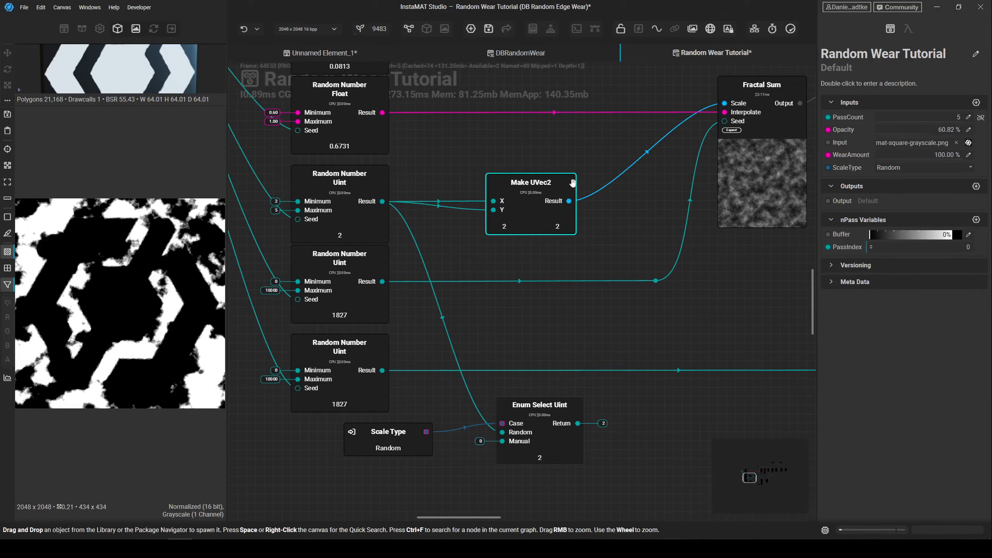
{"action": "left_click", "coordinate": [511, 224]}
{"action": "middle_click_drag", "start_coordinate": [511, 225], "coordinate": [582, 199]}
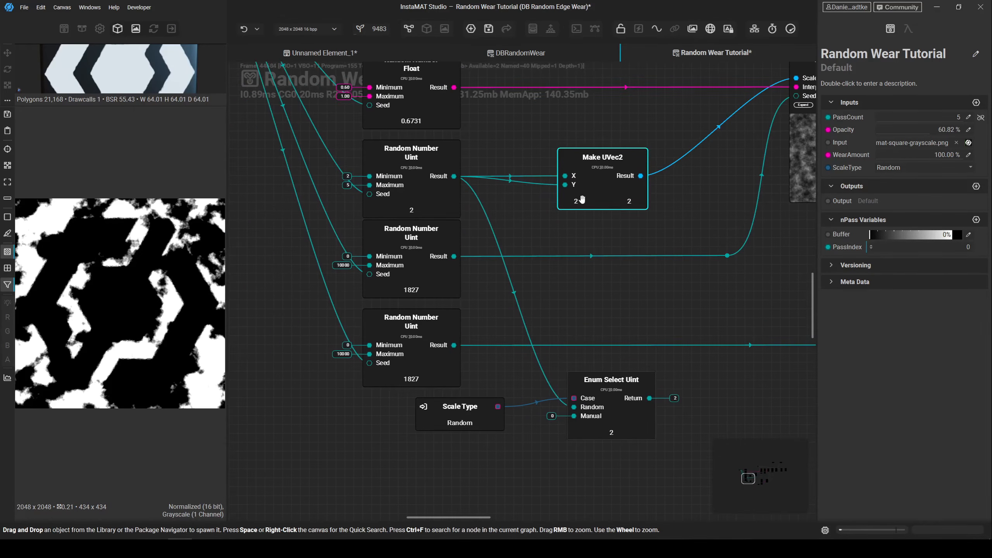
{"action": "left_click_drag", "start_coordinate": [567, 190], "coordinate": [511, 365]}
{"action": "type", "text": "Scale"}
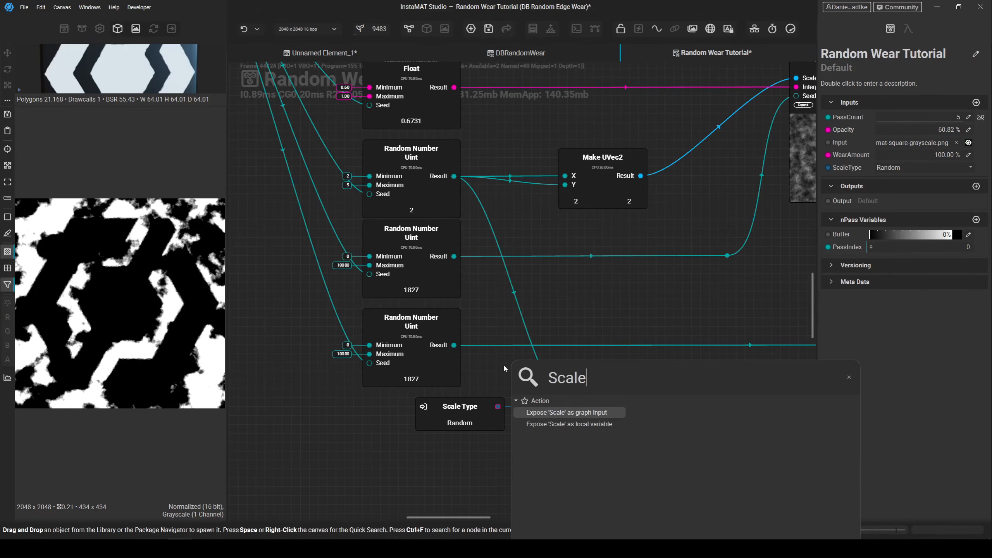
{"action": "key", "text": "Return"}
{"action": "left_click_drag", "start_coordinate": [441, 381], "coordinate": [574, 416]}
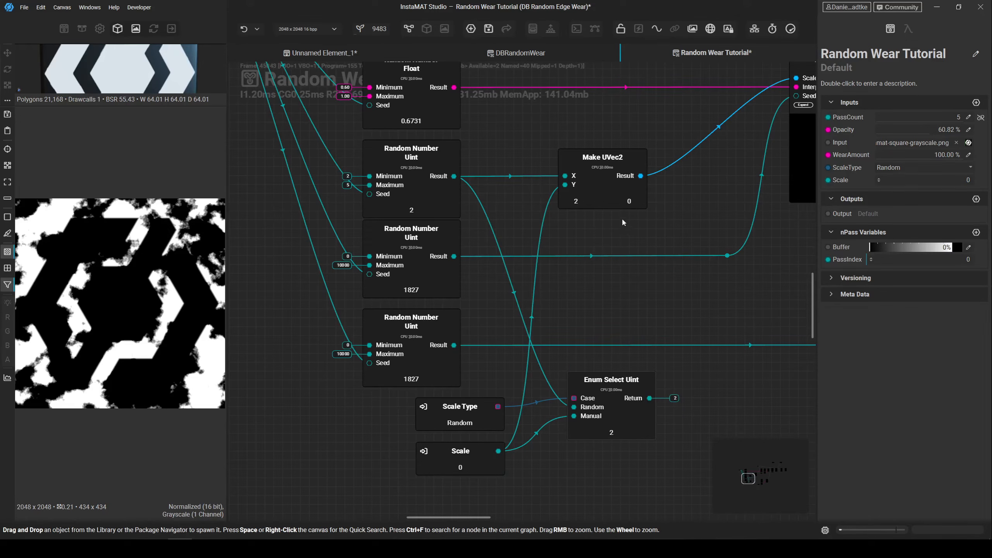
- Place Make UVec2 beside Enum Select Uint and feed both its X and Y from the Return output
{"action": "left_click", "coordinate": [611, 200]}
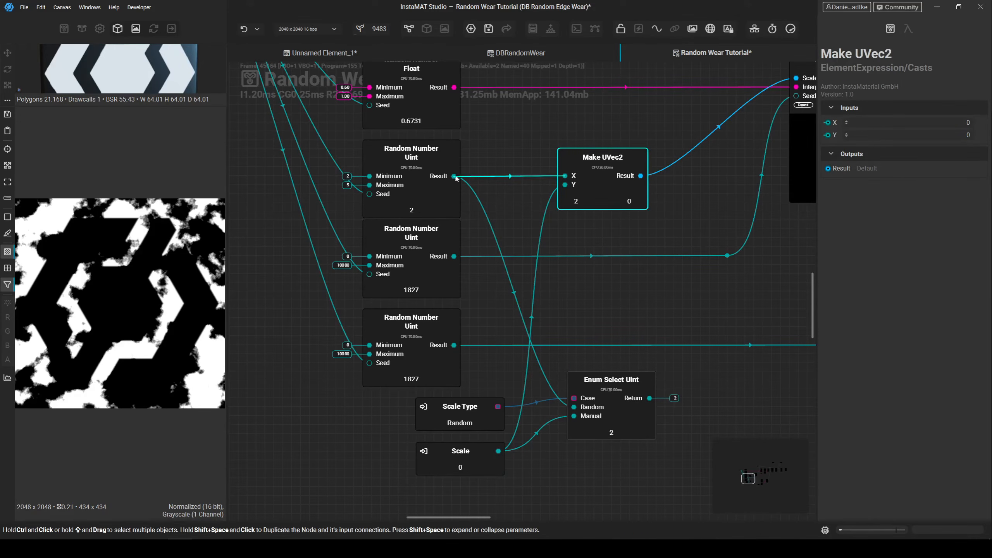
{"action": "left_click_drag", "start_coordinate": [454, 176], "coordinate": [739, 388]}
{"action": "left_click", "coordinate": [569, 189]}
{"action": "scroll", "coordinate": [614, 281], "scroll_direction": "up", "scroll_amount": 2}
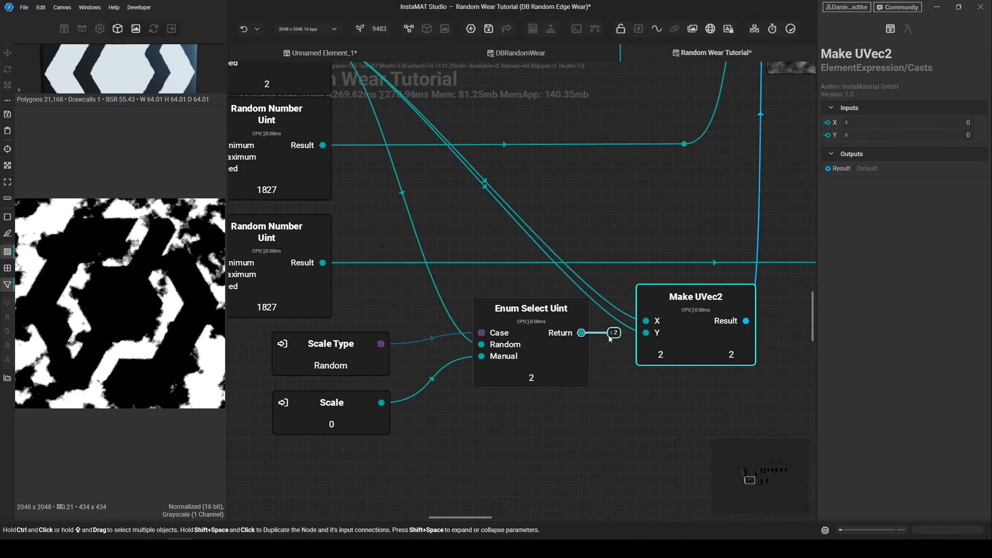
{"action": "left_click_drag", "start_coordinate": [581, 332], "coordinate": [654, 323]}
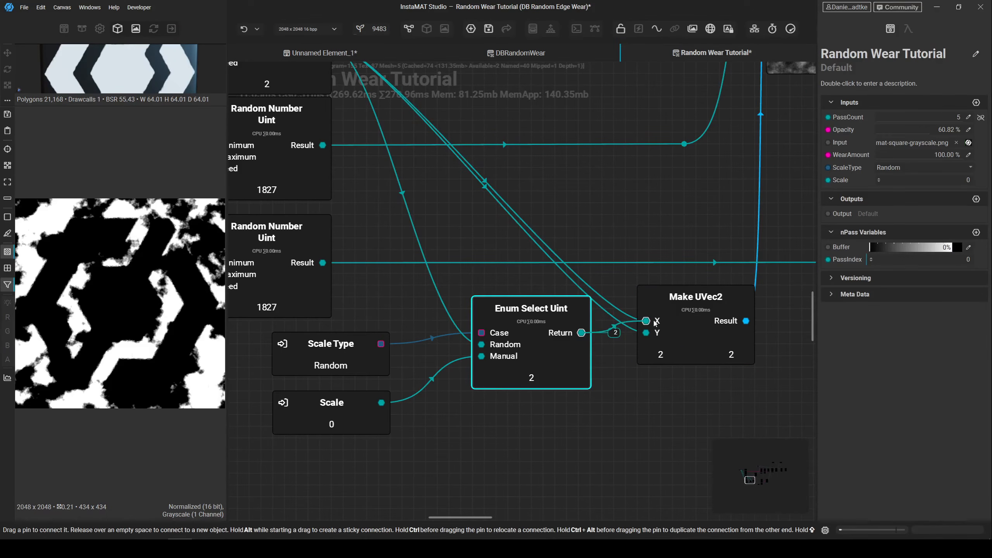
{"action": "left_click_drag", "start_coordinate": [582, 333], "coordinate": [647, 334]}
- Change the UI control type of the Scale graph input to Slider
{"action": "left_click", "coordinate": [357, 365]}
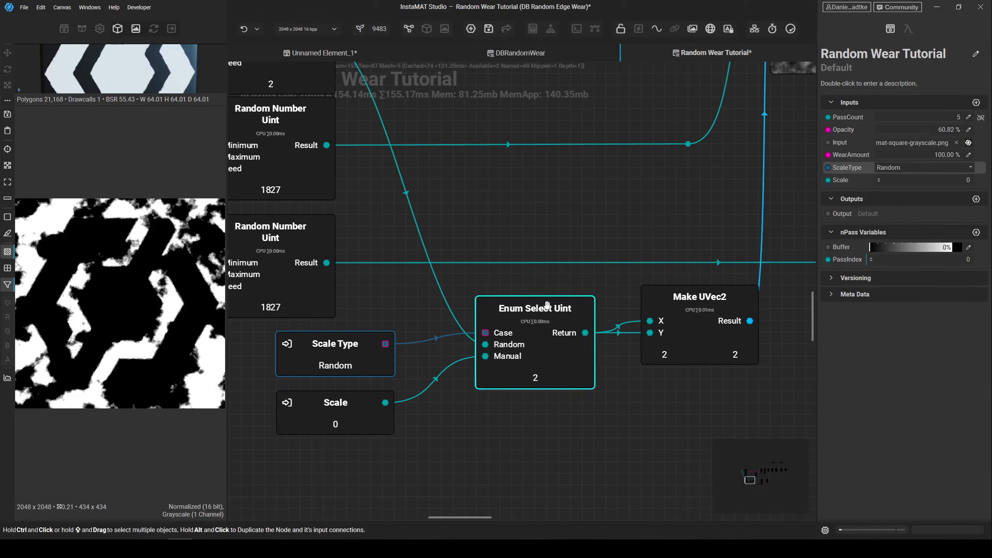
{"action": "left_click", "coordinate": [354, 405]}
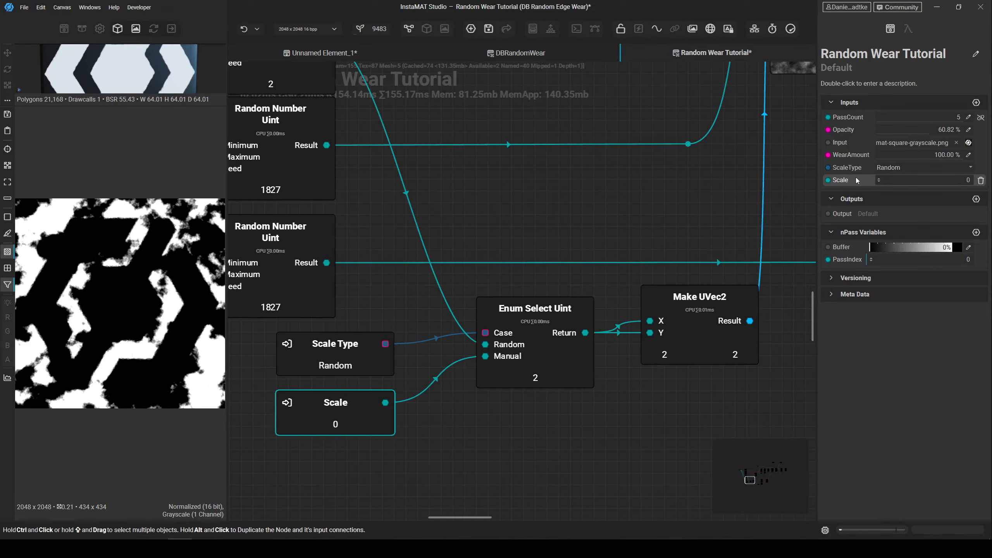
{"action": "left_click", "coordinate": [906, 29]}
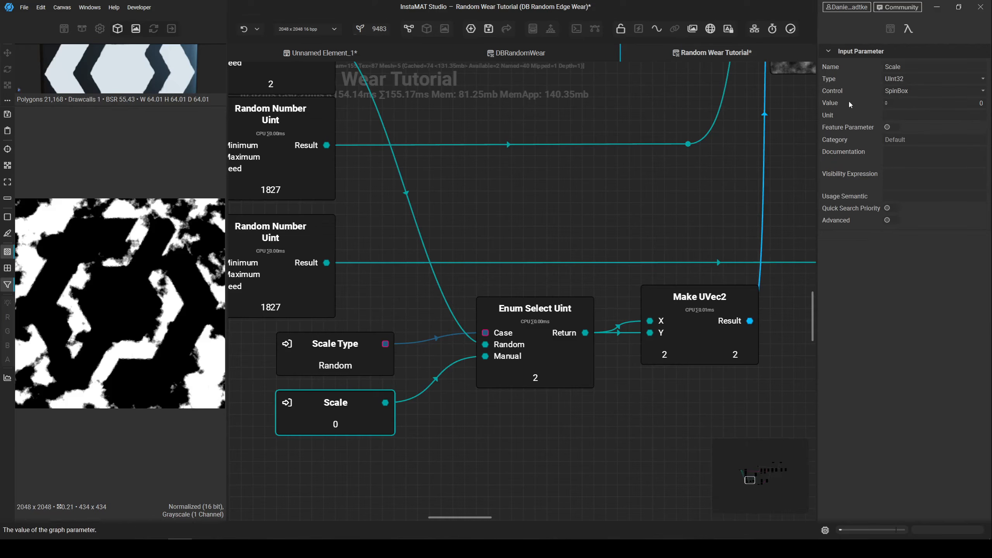
{"action": "left_click", "coordinate": [890, 29]}
{"action": "right_click", "coordinate": [856, 179]}
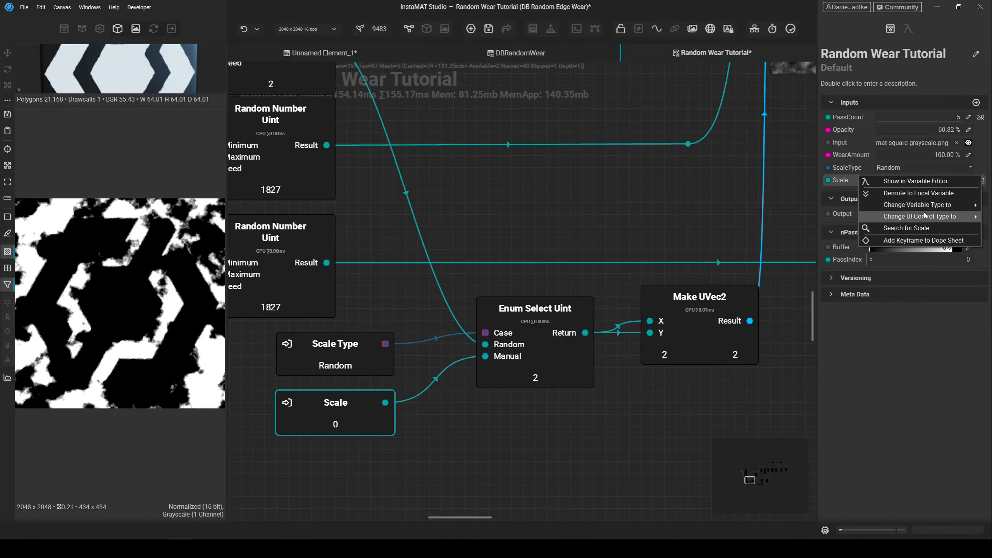
{"action": "mouse_move", "coordinate": [924, 216]}
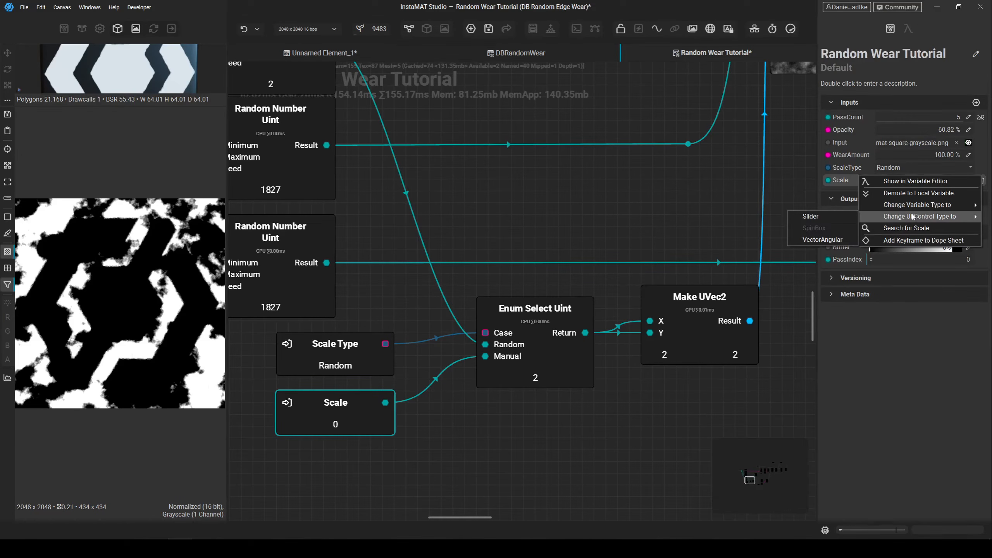
- Set the Scale parameter's slider range to a minimum of 1 and a maximum of 5
{"action": "left_click", "coordinate": [908, 28]}
{"action": "double_click", "coordinate": [933, 116]}
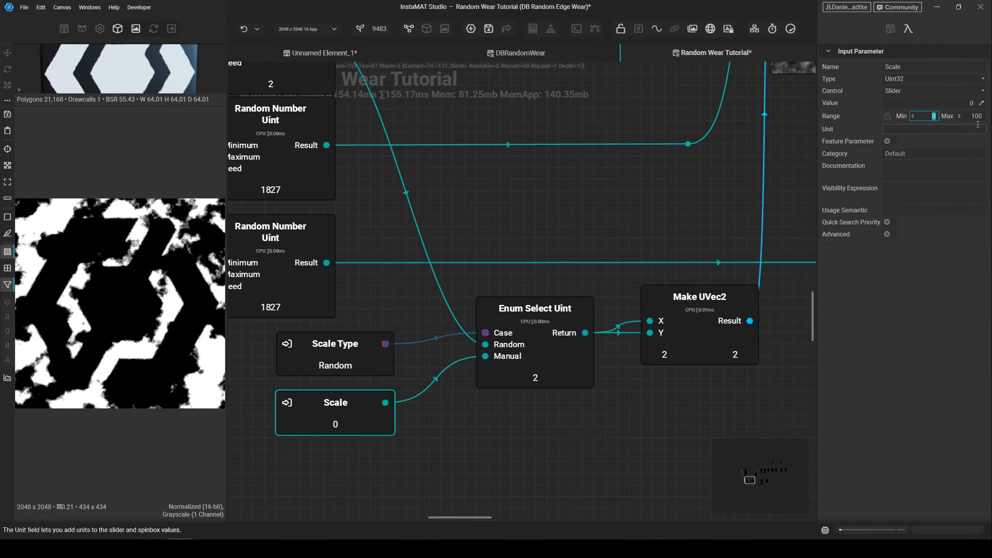
{"action": "type", "text": "1"}
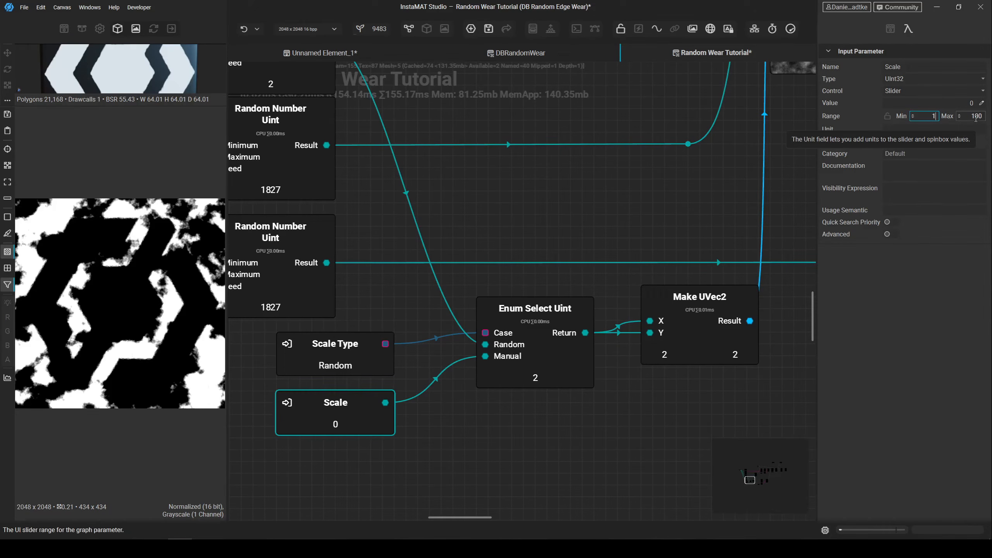
{"action": "key", "text": "Tab"}
{"action": "type", "text": "5"}
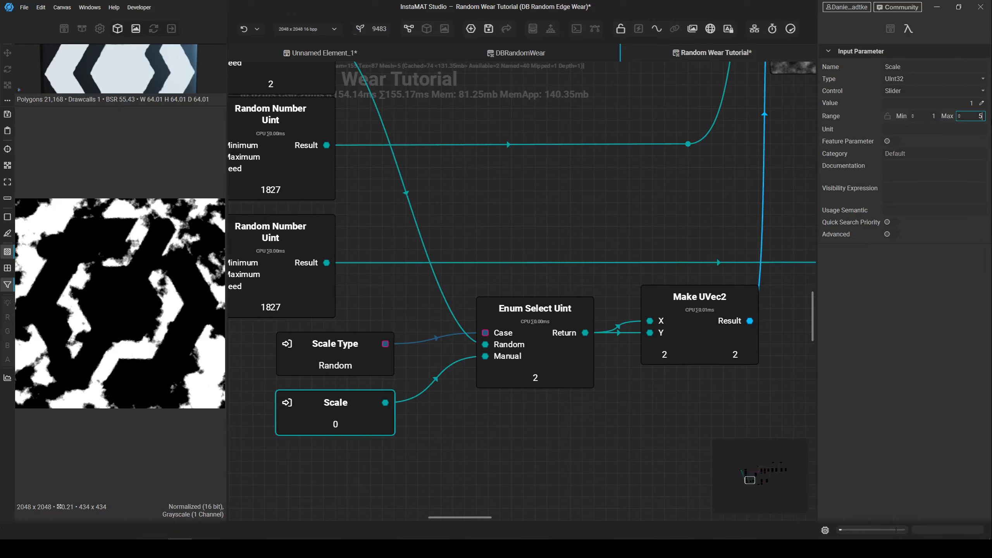
- Set the Random Wear Tutorial graph's ScaleType input to Manual
{"action": "left_click", "coordinate": [564, 451]}
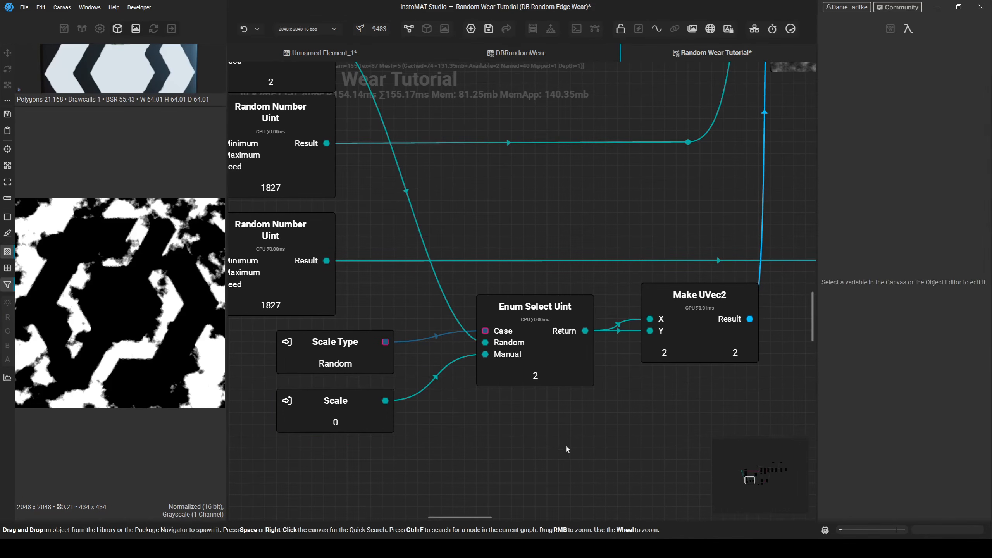
{"action": "left_click", "coordinate": [389, 428]}
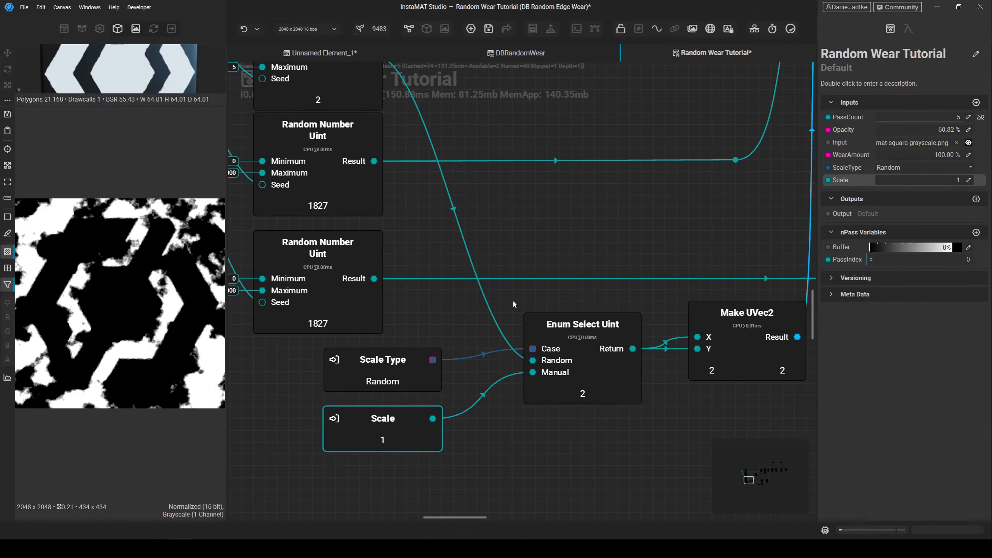
{"action": "left_click", "coordinate": [404, 387]}
{"action": "scroll", "coordinate": [404, 387], "scroll_direction": "down", "scroll_amount": 2}
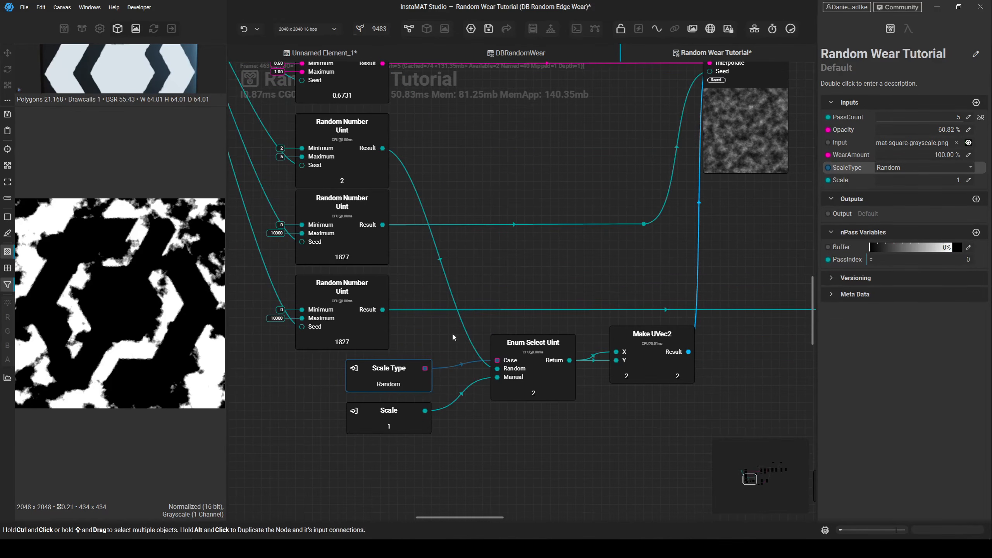
{"action": "scroll", "coordinate": [490, 338], "scroll_direction": "up", "scroll_amount": 2}
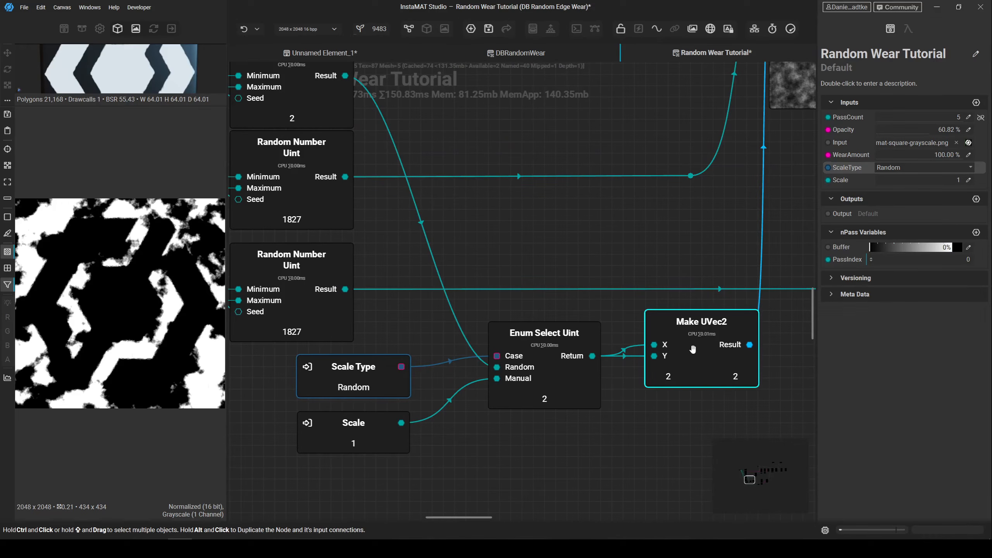
{"action": "left_click", "coordinate": [898, 168]}
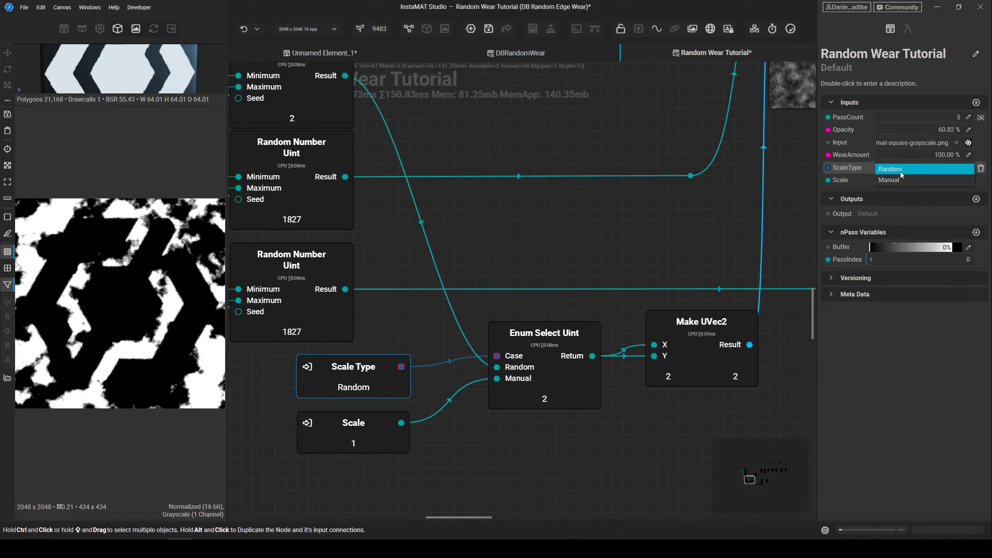
{"action": "left_click", "coordinate": [908, 180]}
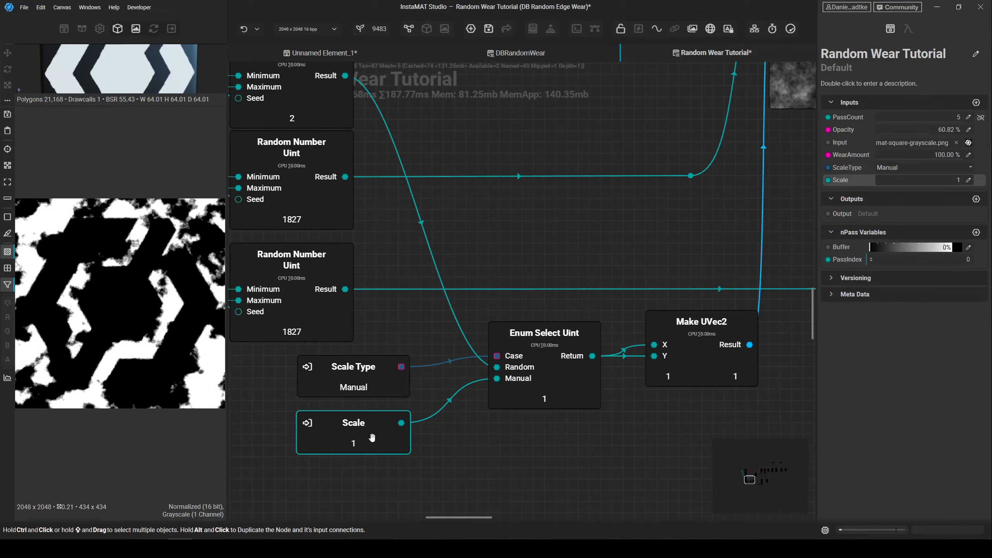
- Raise the graph's Scale input to 3 and then to 5, checking its effect on the Fractal Sum noise
{"action": "left_click_drag", "start_coordinate": [891, 176], "coordinate": [910, 177]}
{"action": "middle_click_drag", "start_coordinate": [718, 201], "coordinate": [712, 206]}
{"action": "scroll", "coordinate": [711, 206], "scroll_direction": "down", "scroll_amount": 2}
{"action": "left_click_drag", "start_coordinate": [655, 195], "coordinate": [696, 197]}
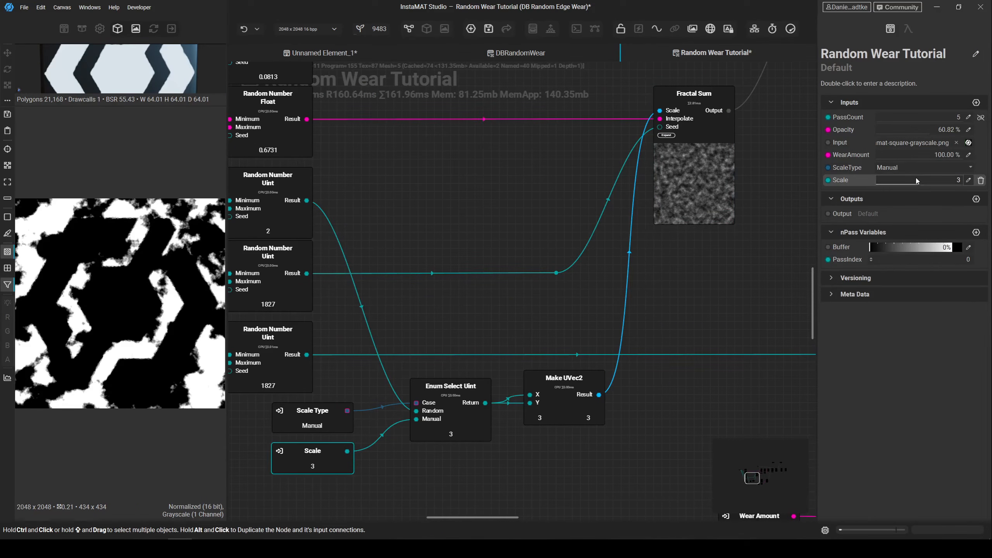
{"action": "left_click_drag", "start_coordinate": [906, 180], "coordinate": [966, 177]}
{"action": "middle_click_drag", "start_coordinate": [539, 356], "coordinate": [621, 330]}
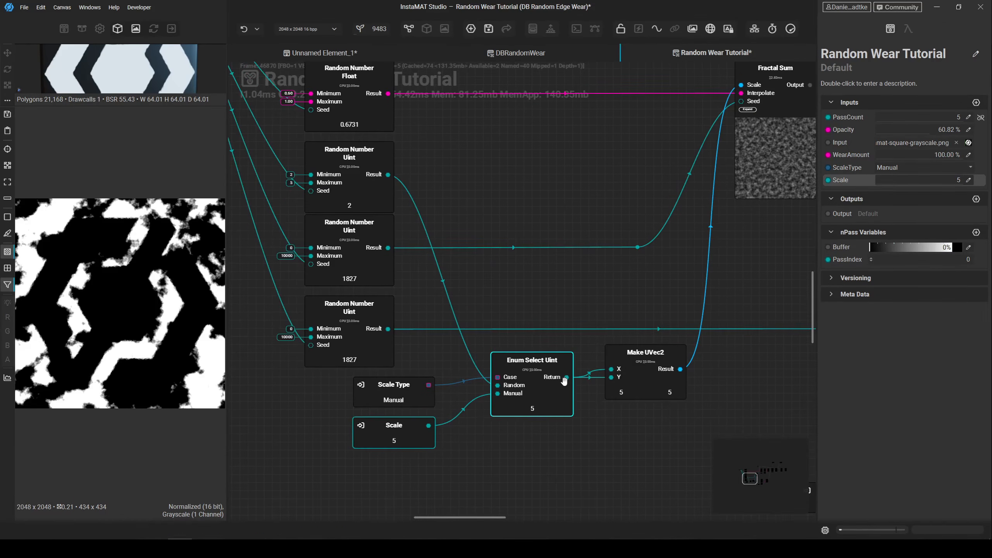
- Deselect the graph's nodes and save the Random Wear Tutorial changes
{"action": "left_click", "coordinate": [660, 373]}
{"action": "middle_click_drag", "start_coordinate": [566, 305], "coordinate": [560, 306]}
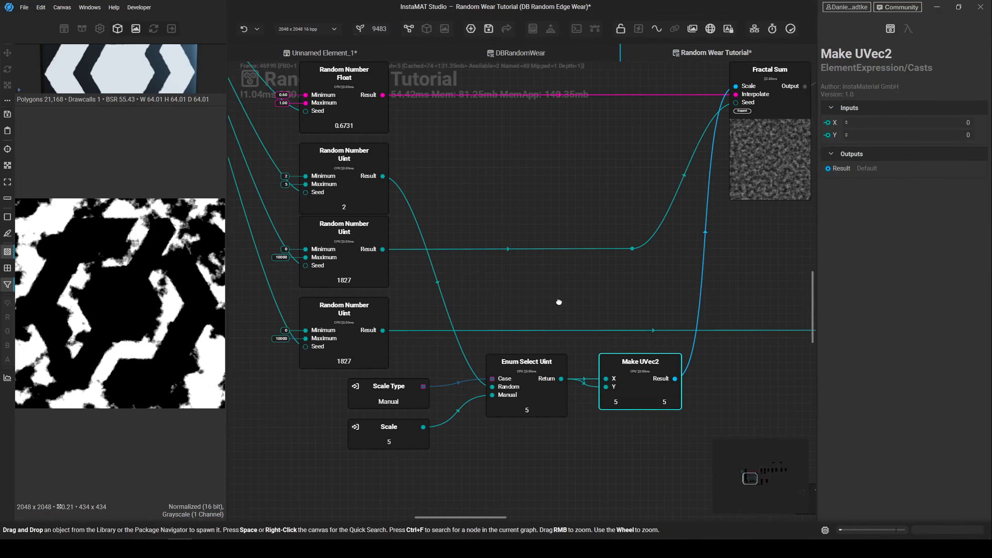
{"action": "left_click", "coordinate": [561, 306]}
{"action": "key", "text": "ctrl+s"}
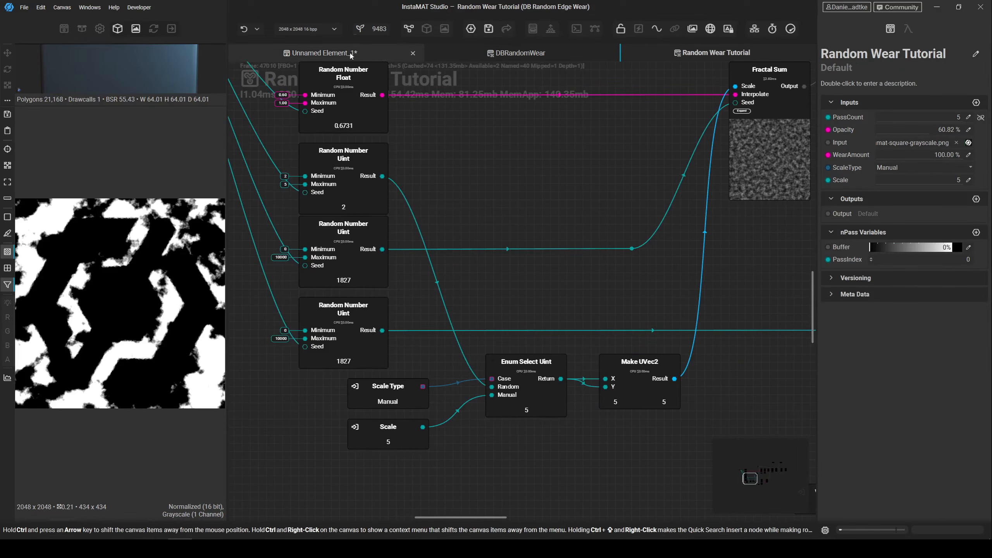
- Open the Unnamed_Element_1 graph and try the Random Wear Tutorial node's Scale Type as Random and as Manual
{"action": "left_click", "coordinate": [320, 52]}
{"action": "left_click_drag", "start_coordinate": [439, 314], "coordinate": [439, 321]}
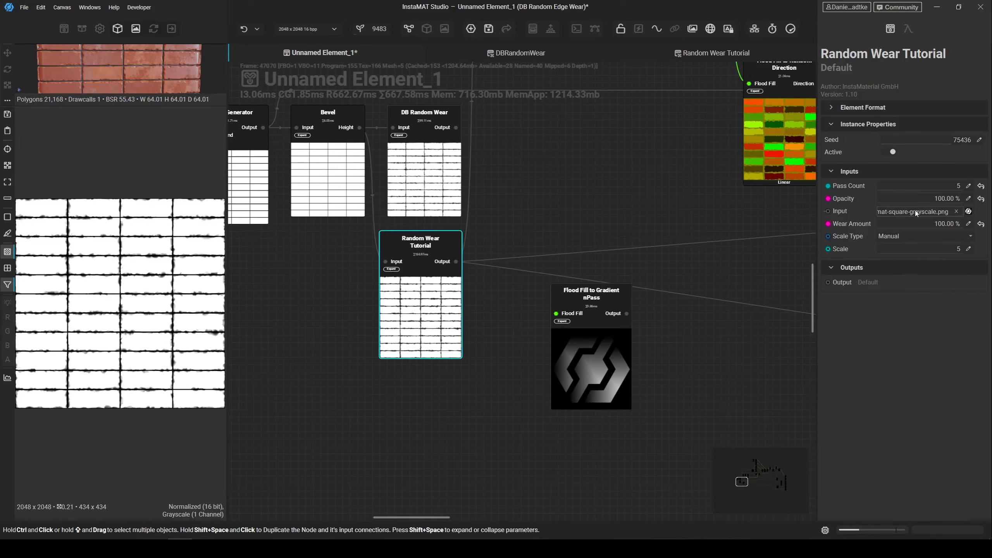
{"action": "left_click", "coordinate": [899, 237]}
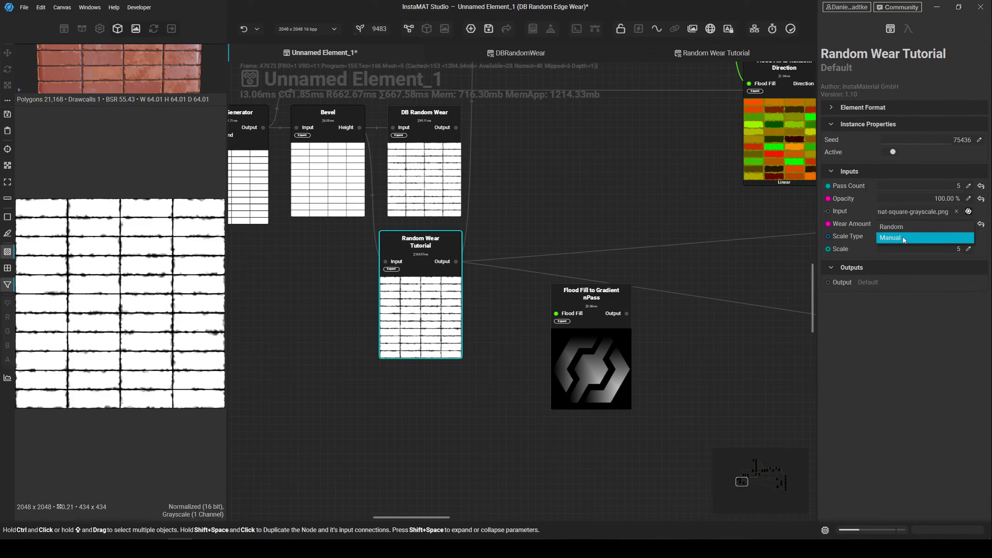
{"action": "left_click", "coordinate": [898, 227]}
{"action": "left_click", "coordinate": [902, 234]}
{"action": "left_click", "coordinate": [902, 249]}
{"action": "scroll", "coordinate": [479, 305], "scroll_direction": "up", "scroll_amount": 3}
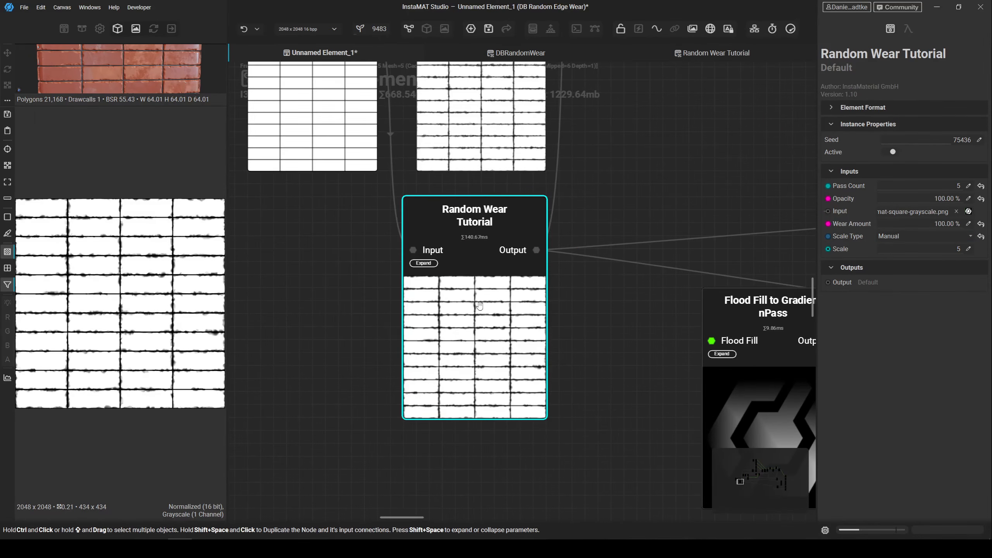
- Compare the Random and Manual scale types again on a magnified preview of the brick edge wear
{"action": "scroll", "coordinate": [133, 274], "scroll_direction": "up", "scroll_amount": 4}
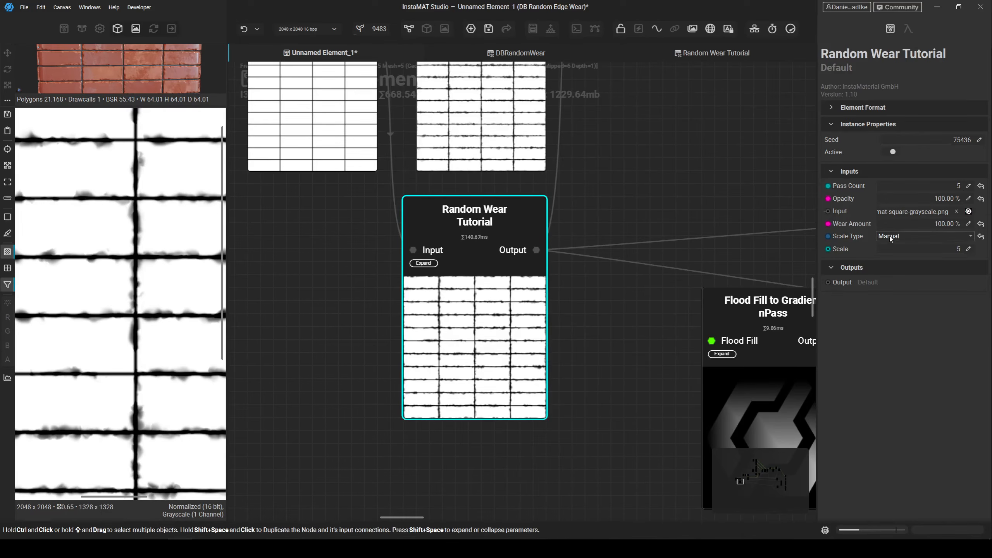
{"action": "left_click", "coordinate": [902, 233]}
{"action": "left_click", "coordinate": [901, 230]}
{"action": "left_click", "coordinate": [890, 238]}
{"action": "left_click", "coordinate": [890, 249]}
{"action": "left_click", "coordinate": [892, 238]}
{"action": "left_click", "coordinate": [905, 238]}
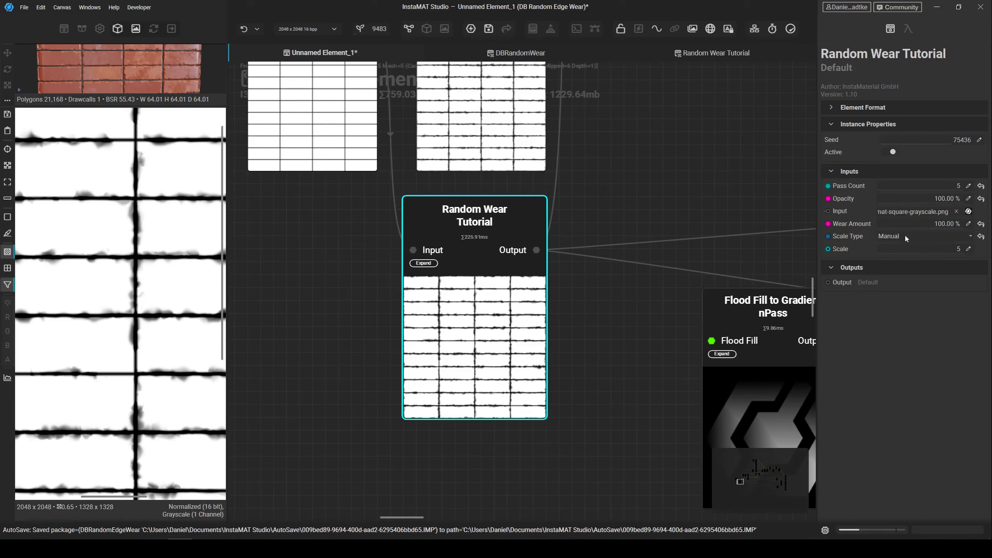
- Set the Random Wear Tutorial node's Scale Type to Random and adjust its Scale slider to 5
{"action": "mouse_move", "coordinate": [958, 250]}
{"action": "left_mouse_down"}
{"action": "mouse_move", "coordinate": [847, 249]}
{"action": "mouse_move", "coordinate": [955, 251]}
{"action": "left_mouse_up"}
{"action": "left_click", "coordinate": [903, 236]}
{"action": "left_click", "coordinate": [898, 227]}
{"action": "mouse_move", "coordinate": [946, 250]}
{"action": "left_mouse_down"}
{"action": "mouse_move", "coordinate": [870, 250]}
{"action": "mouse_move", "coordinate": [937, 253]}
{"action": "left_mouse_up"}
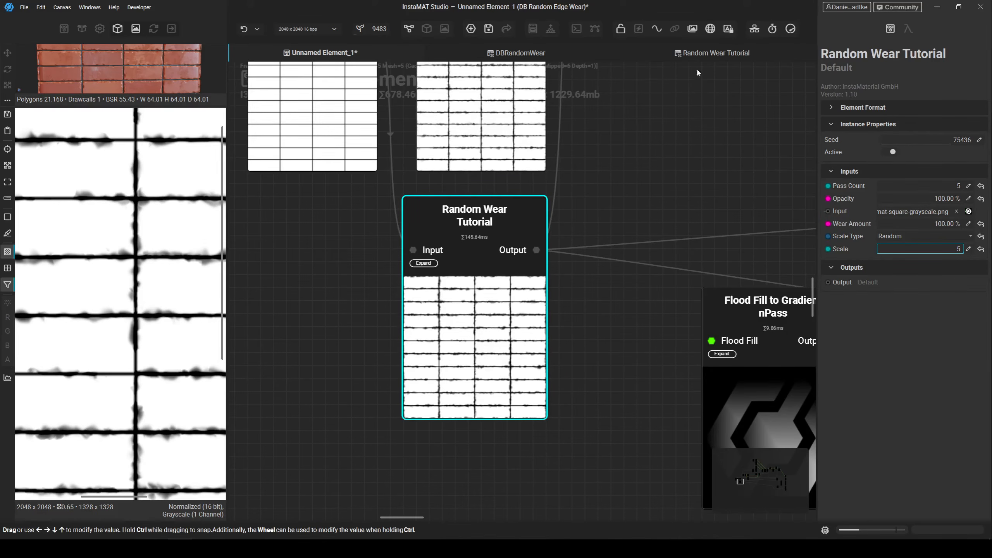
- Return to the Random Wear Tutorial graph and open the parameter settings of its Scale input
{"action": "left_click", "coordinate": [735, 55]}
{"action": "middle_click_drag", "start_coordinate": [560, 283], "coordinate": [609, 201]}
{"action": "scroll", "coordinate": [430, 342], "scroll_direction": "up", "scroll_amount": 3}
{"action": "middle_click_drag", "start_coordinate": [655, 344], "coordinate": [495, 357]}
{"action": "scroll", "coordinate": [510, 417], "scroll_direction": "down", "scroll_amount": 1}
{"action": "middle_click_drag", "start_coordinate": [510, 420], "coordinate": [564, 417]}
{"action": "middle_click_drag", "start_coordinate": [642, 396], "coordinate": [578, 408]}
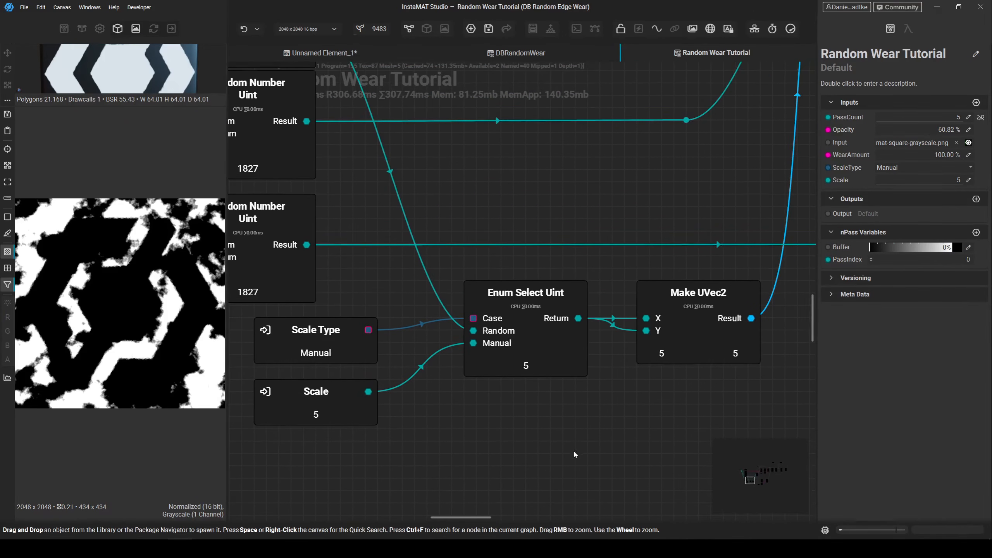
{"action": "left_click", "coordinate": [848, 179]}
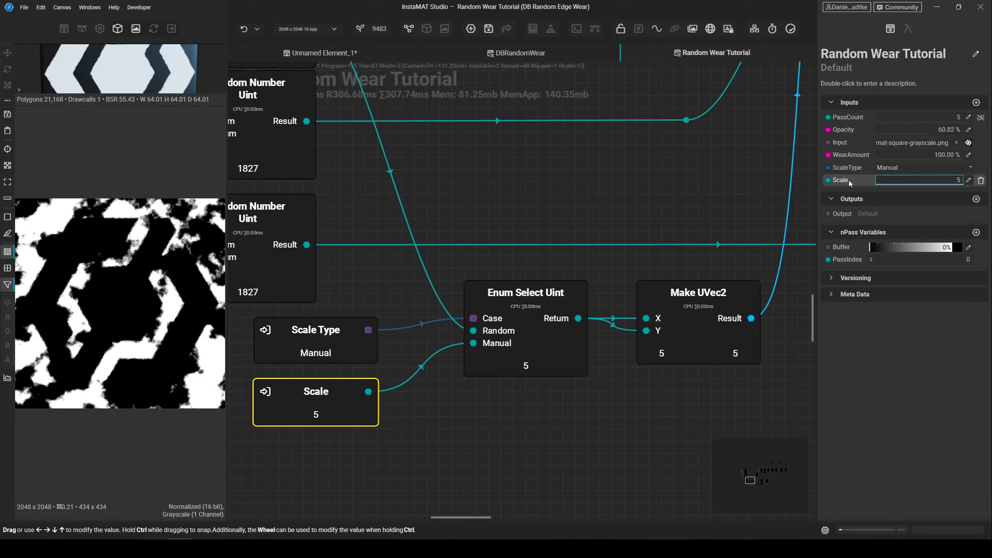
{"action": "left_click", "coordinate": [910, 30]}
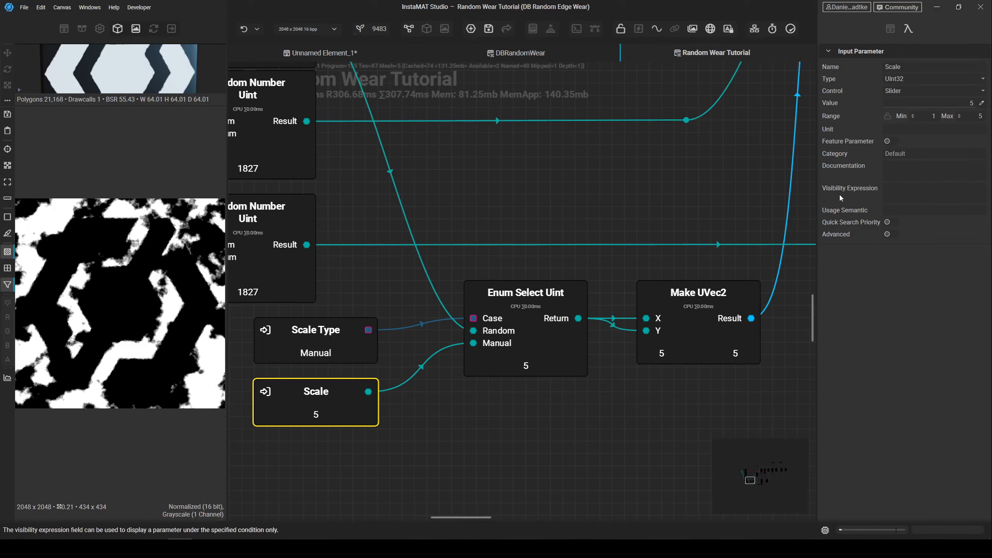
- Set the Scale parameter's visibility expression to ScaleType == 1
{"action": "left_click", "coordinate": [942, 200]}
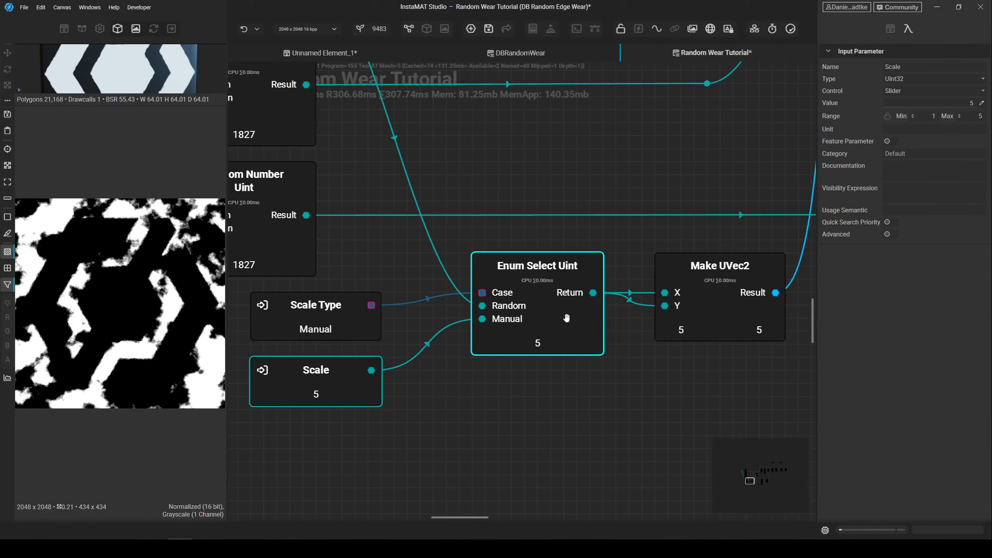
{"action": "left_click", "coordinate": [338, 385]}
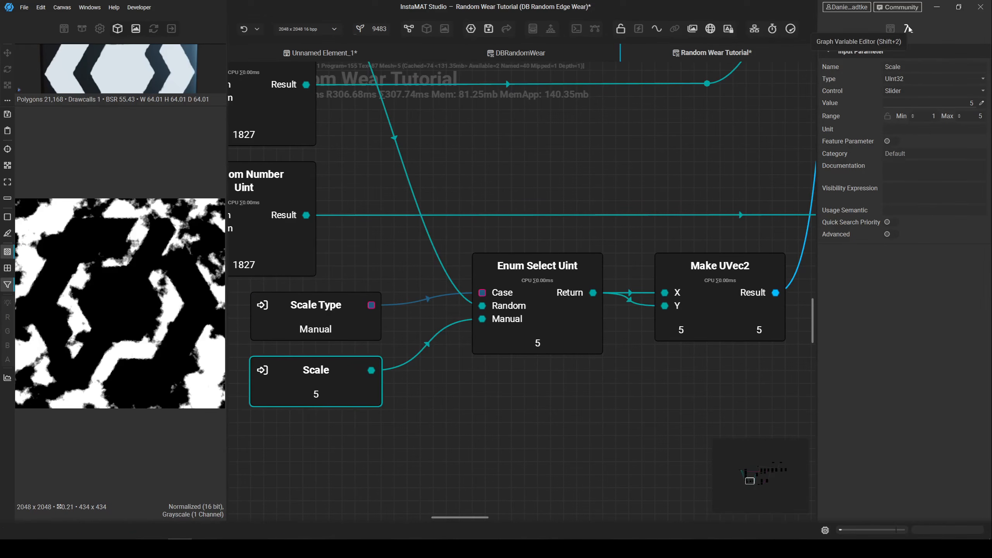
{"action": "left_click", "coordinate": [910, 192]}
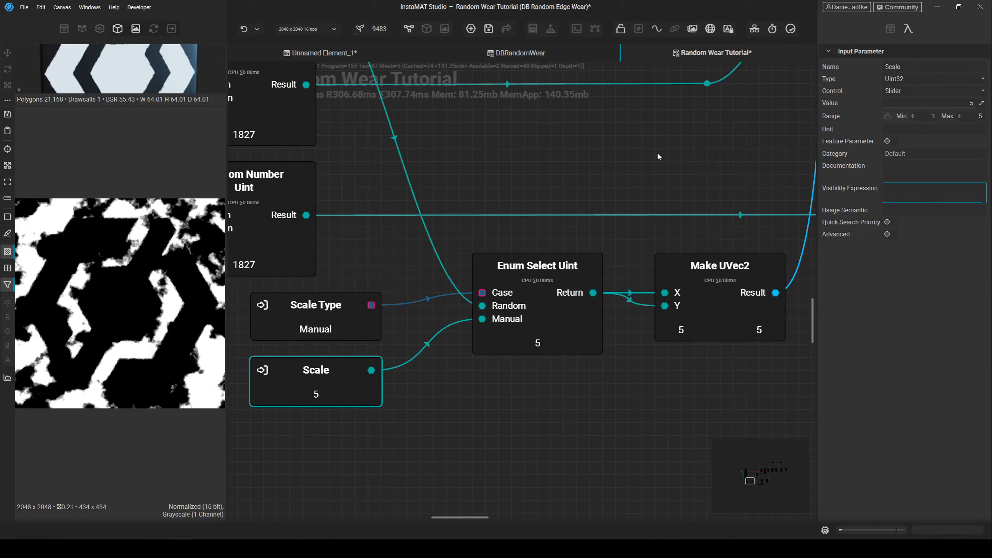
{"action": "type", "text": "ScaleType == 1"}
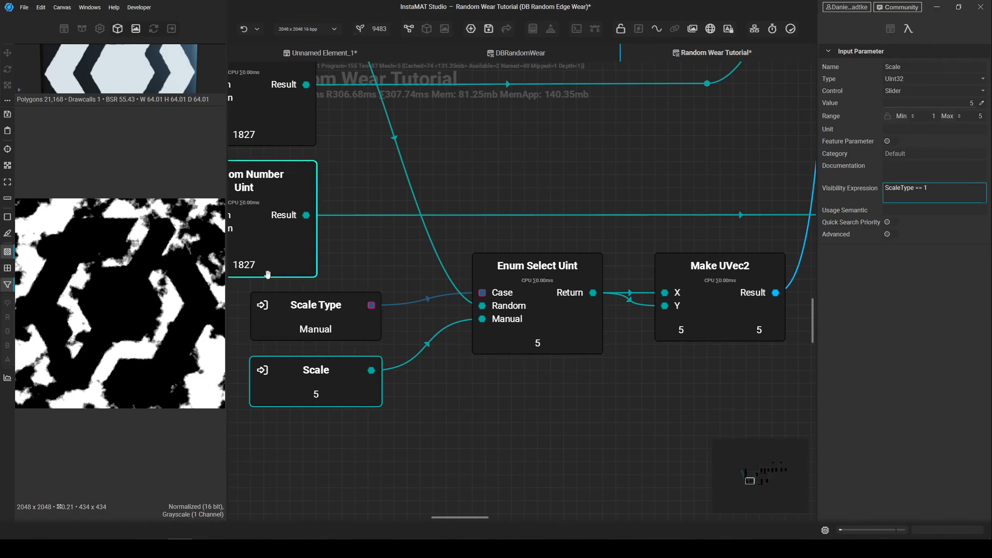
{"action": "double_click", "coordinate": [912, 189]}
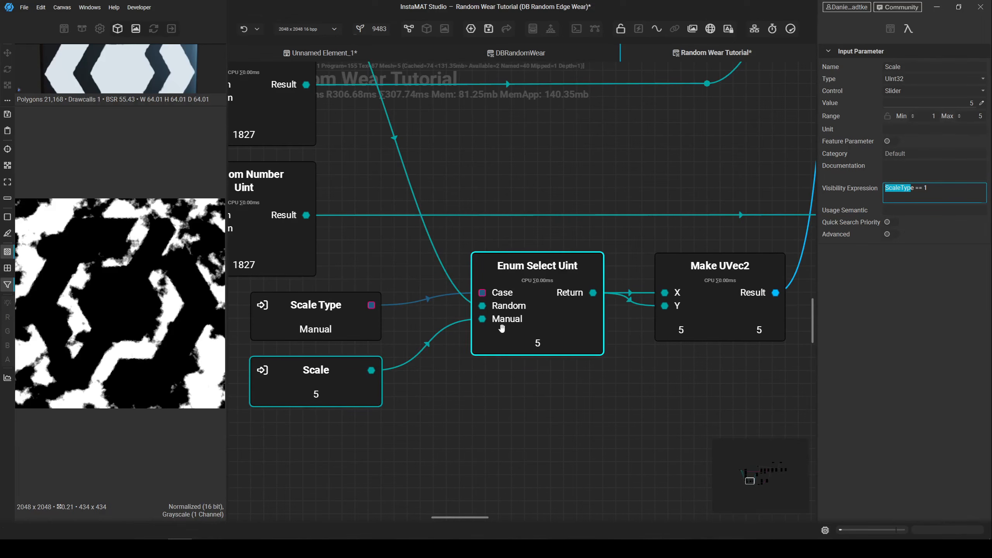
{"action": "double_click", "coordinate": [925, 188]}
- Add a third case named XXX to the Enum Select Uint node
{"action": "left_click", "coordinate": [553, 317]}
{"action": "left_click", "coordinate": [883, 194]}
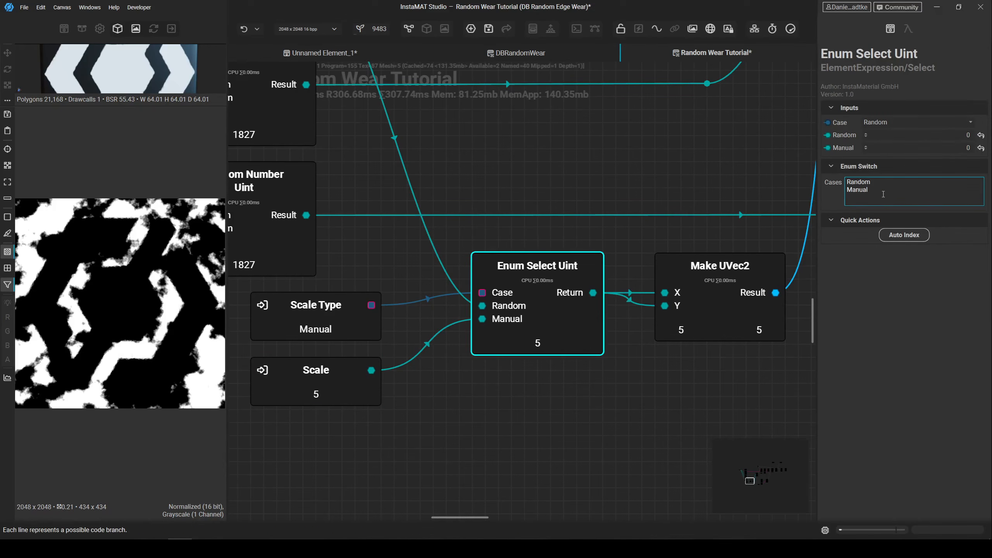
{"action": "type", "text": "XXX"}
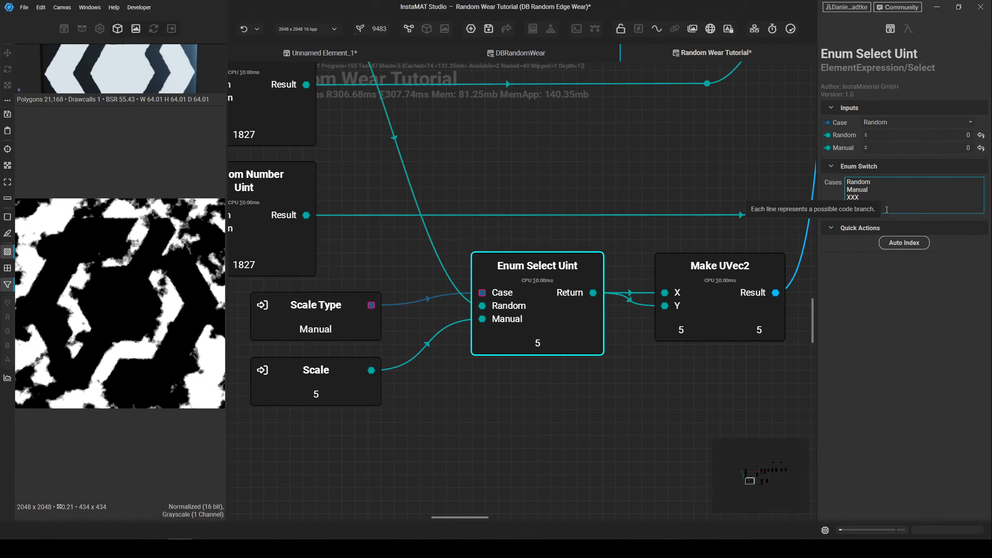
{"action": "key", "text": "Return"}
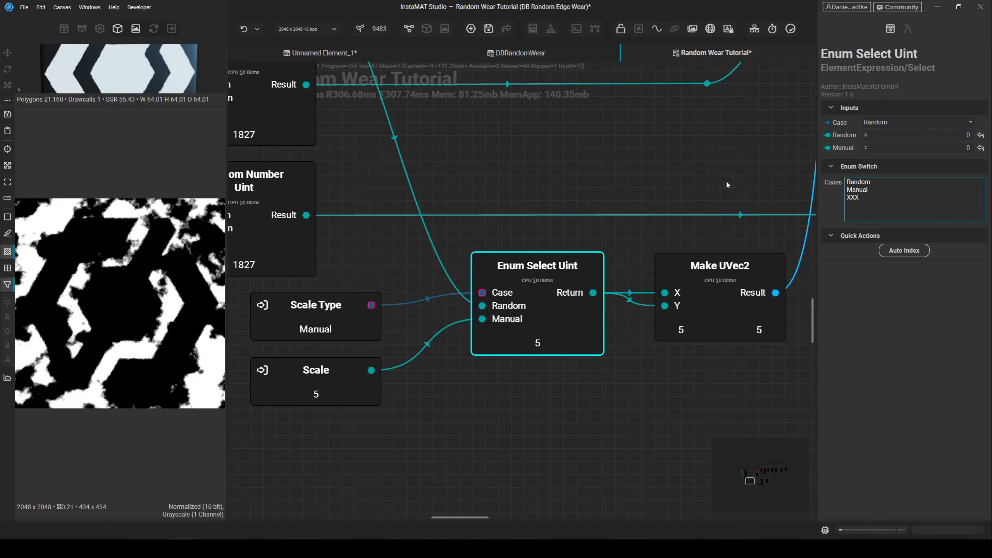
{"action": "left_click", "coordinate": [583, 176]}
{"action": "left_click", "coordinate": [538, 300]}
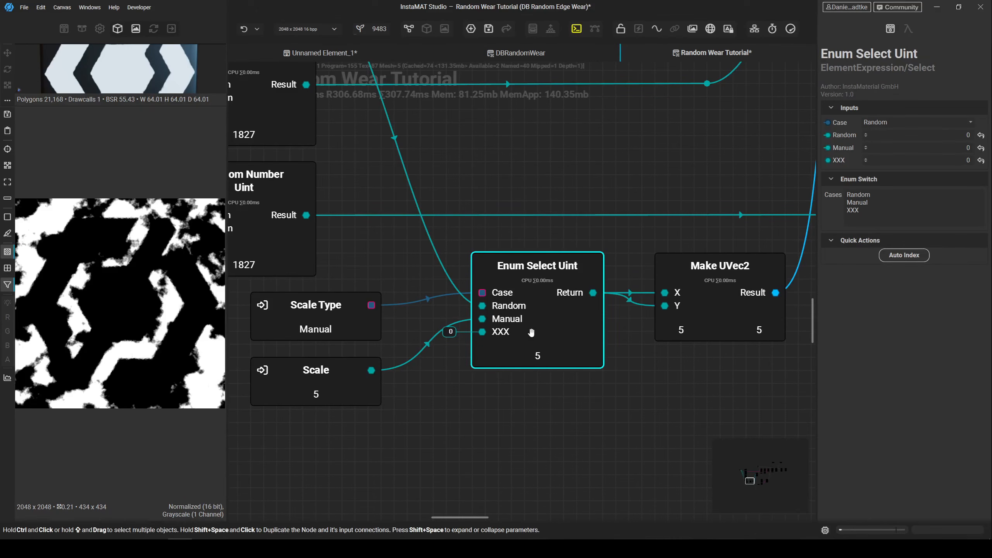
- Remove the XXX case from Enum Select Uint, leaving only Random and Manual
{"action": "left_click", "coordinate": [865, 222]}
{"action": "key", "text": "BackSpace"}
{"action": "key", "text": "BackSpace"}
{"action": "key", "text": "BackSpace"}
{"action": "key", "text": "BackSpace"}
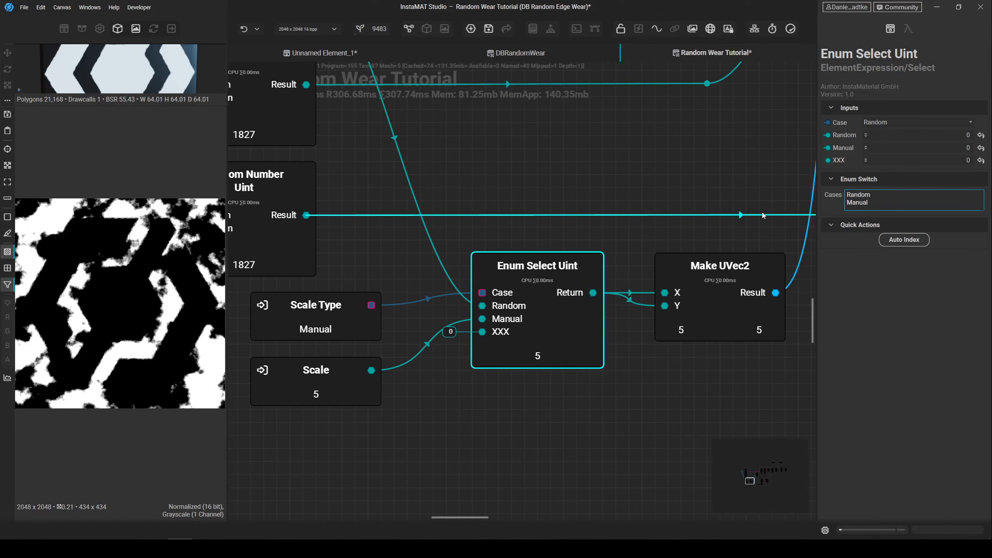
- Reopen the Scale input's parameter settings to review its visibility expression, then deselect it
{"action": "left_click", "coordinate": [316, 395]}
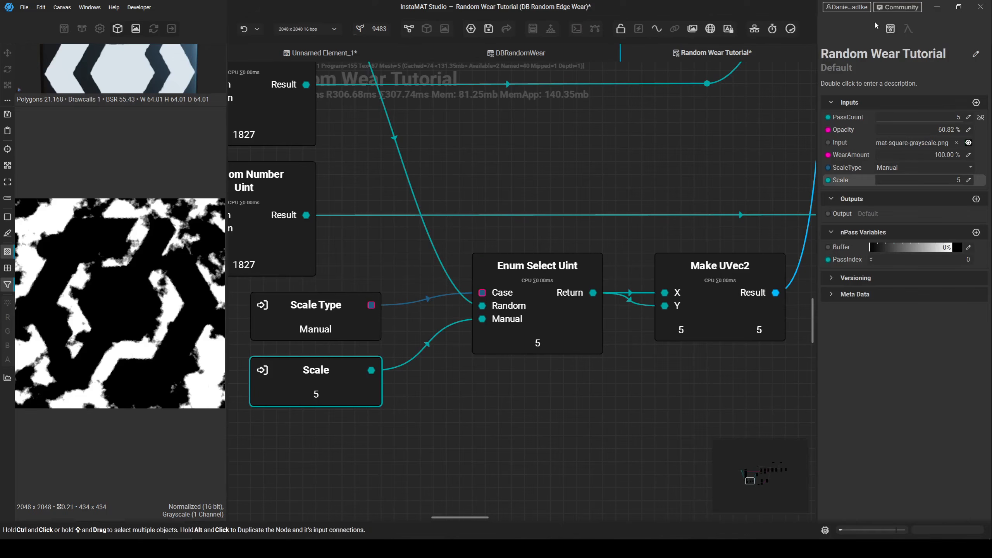
{"action": "left_click", "coordinate": [908, 29]}
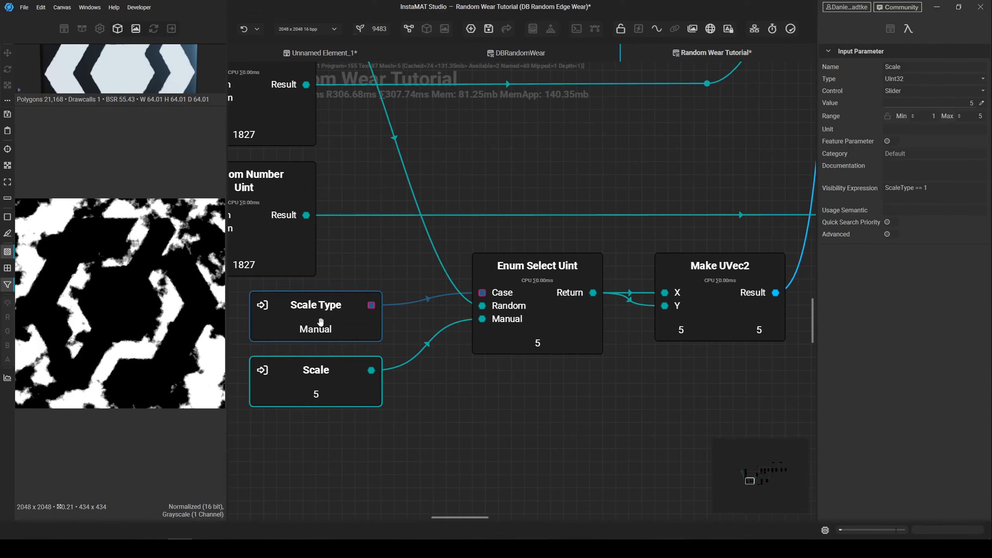
{"action": "left_click", "coordinate": [553, 168]}
{"action": "scroll", "coordinate": [627, 433], "scroll_direction": "down", "scroll_amount": 1}
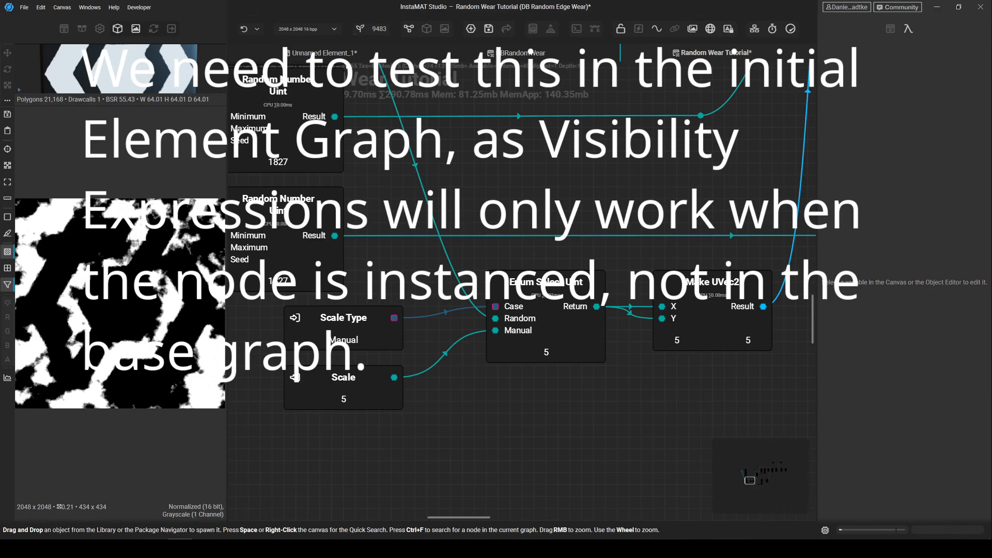
- In the Unnamed Element_1 graph, set the Random Wear Tutorial node's Scale Type to Manual and test adjusting its Scale value
{"action": "left_click", "coordinate": [320, 52]}
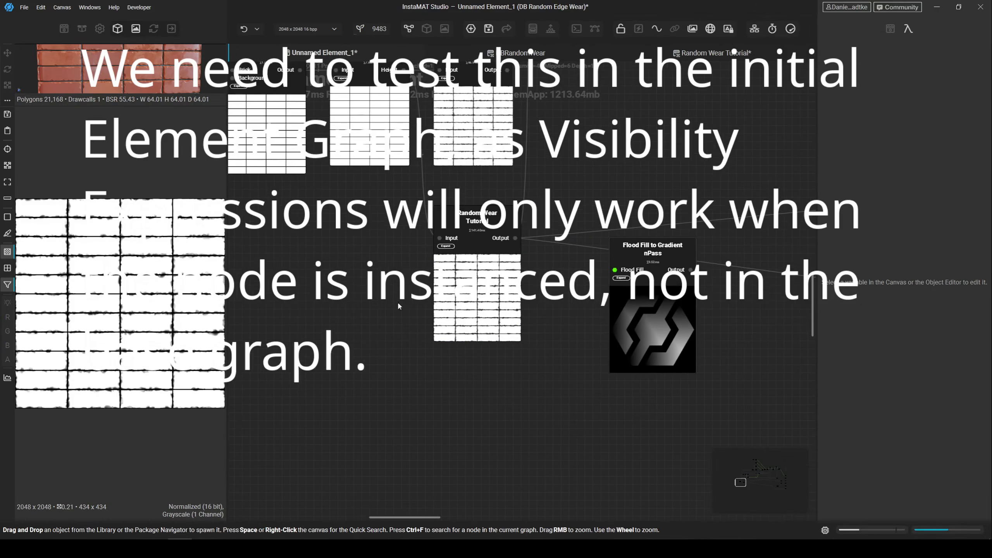
{"action": "left_click", "coordinate": [483, 278]}
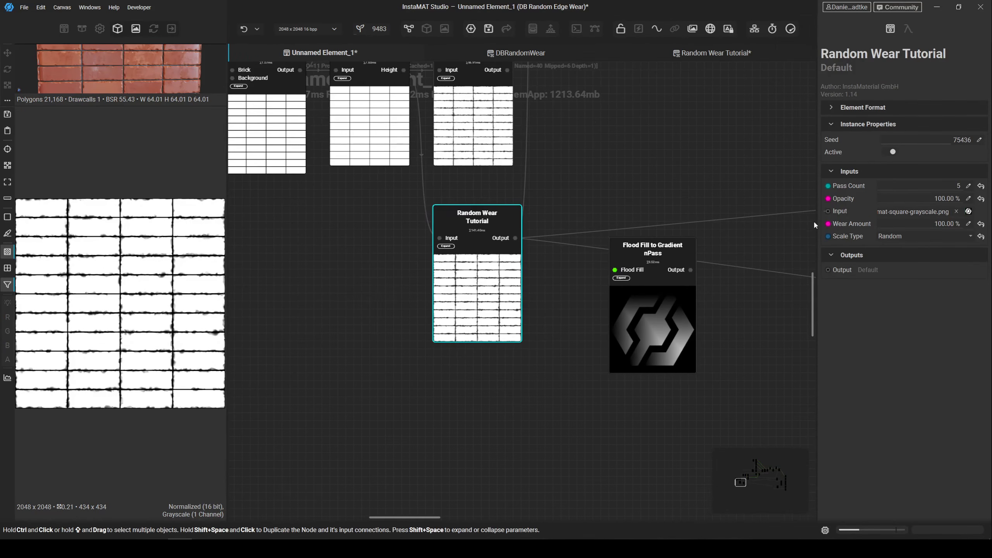
{"action": "left_click", "coordinate": [909, 235]}
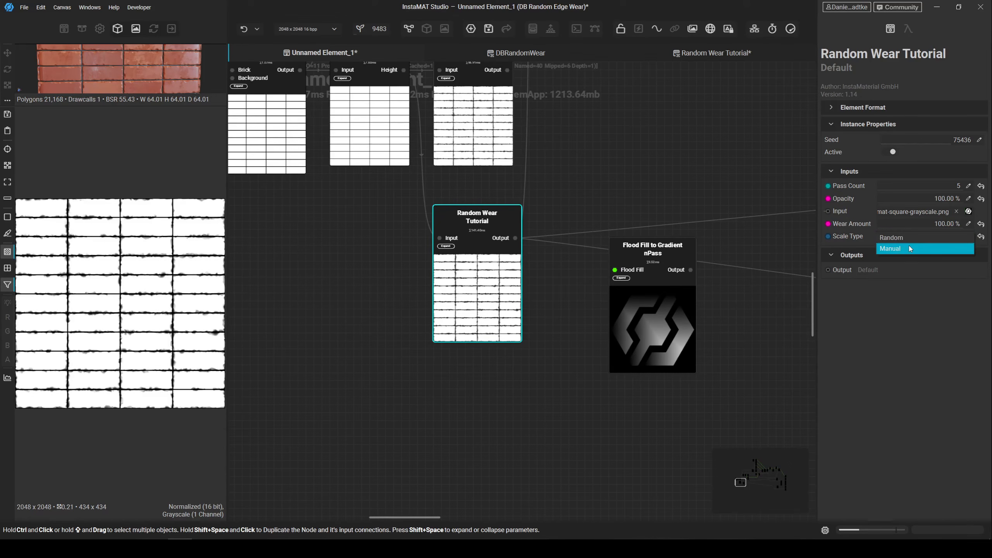
{"action": "left_click", "coordinate": [909, 248]}
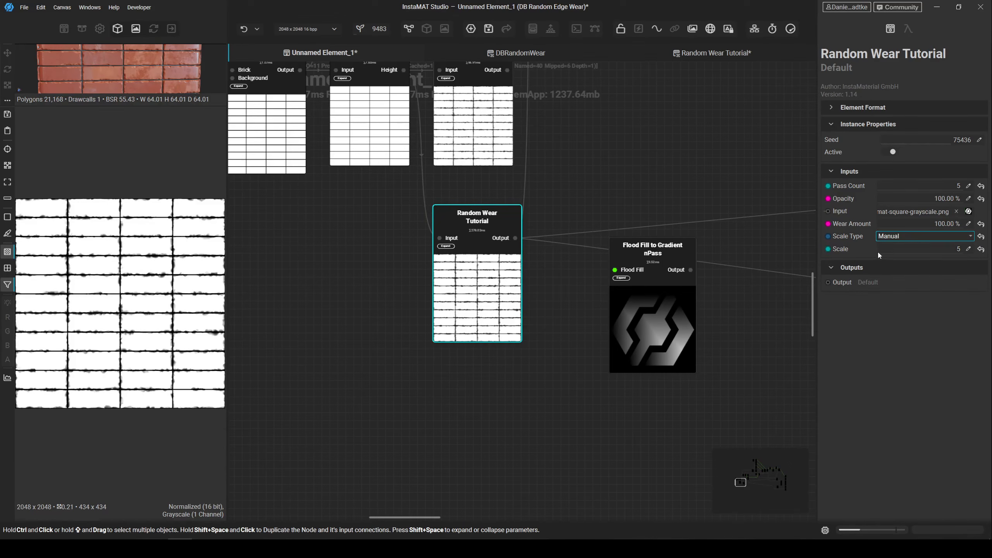
{"action": "mouse_move", "coordinate": [955, 253]}
{"action": "left_mouse_down"}
{"action": "mouse_move", "coordinate": [878, 251]}
{"action": "mouse_move", "coordinate": [963, 250]}
{"action": "mouse_move", "coordinate": [903, 248]}
{"action": "mouse_move", "coordinate": [949, 248]}
{"action": "left_mouse_up"}
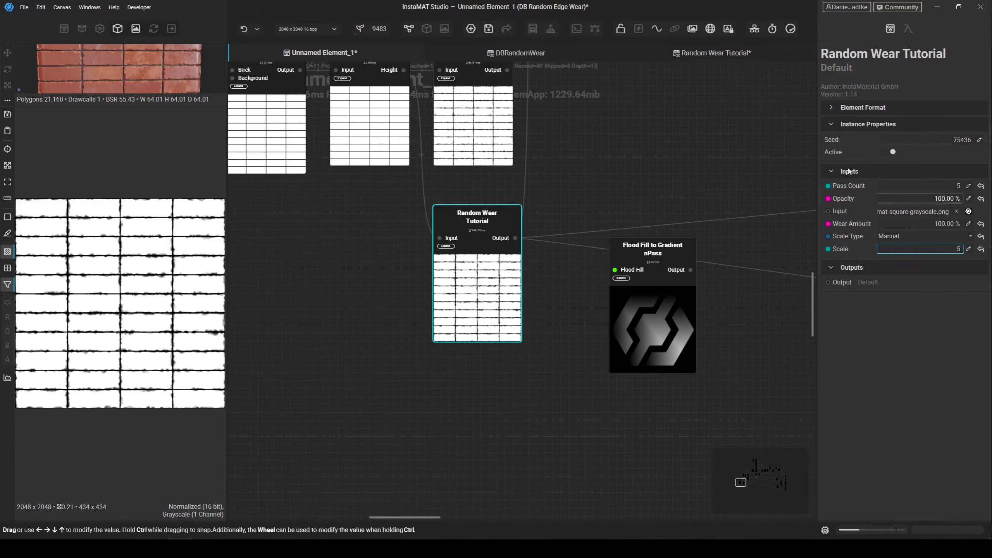
- Review the whole Random Wear Tutorial graph, from the Pass Index and random number nodes through the blends to the output
{"action": "left_click", "coordinate": [706, 53]}
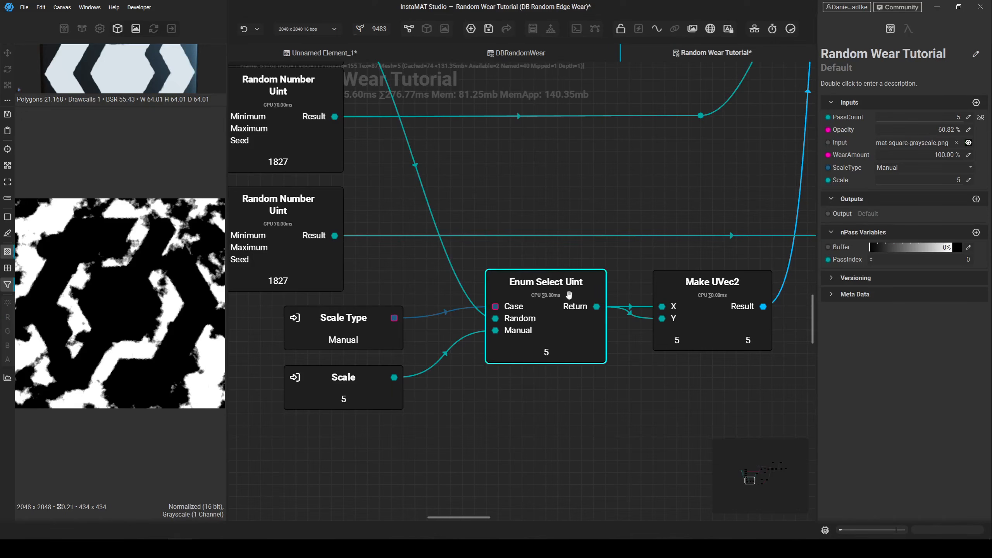
{"action": "scroll", "coordinate": [706, 172], "scroll_direction": "down", "scroll_amount": 1}
{"action": "middle_click_drag", "start_coordinate": [706, 172], "coordinate": [428, 279]}
{"action": "scroll", "coordinate": [631, 248], "scroll_direction": "down", "scroll_amount": 2}
{"action": "middle_click_drag", "start_coordinate": [659, 227], "coordinate": [616, 269]}
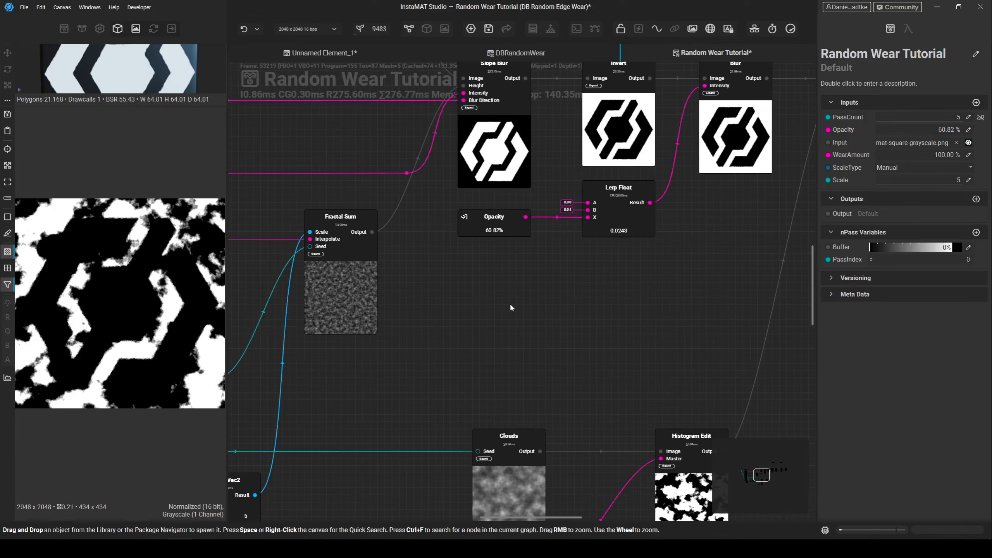
{"action": "middle_click_drag", "start_coordinate": [510, 308], "coordinate": [700, 338]}
{"action": "middle_click_drag", "start_coordinate": [480, 338], "coordinate": [604, 338]}
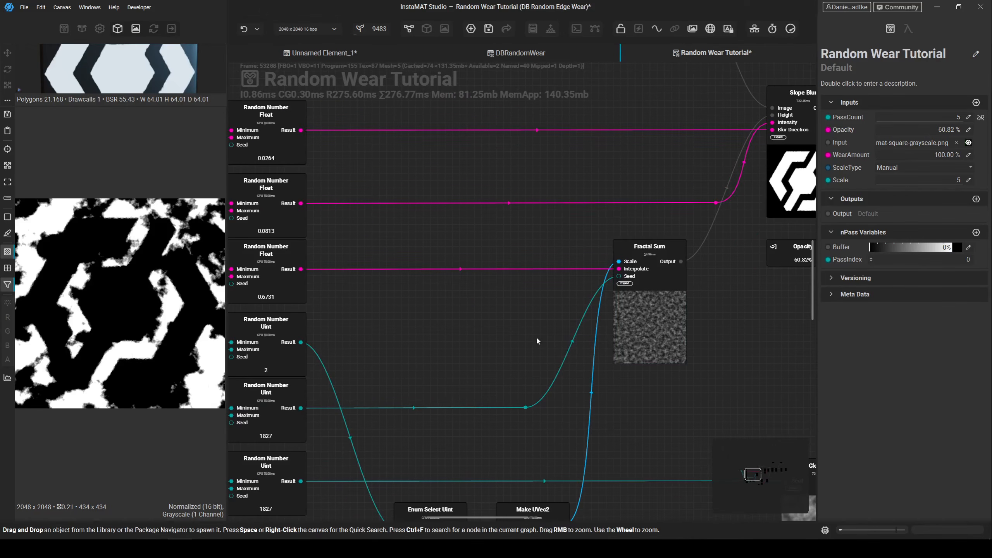
{"action": "middle_click_drag", "start_coordinate": [773, 331], "coordinate": [511, 353]}
{"action": "scroll", "coordinate": [512, 353], "scroll_direction": "down", "scroll_amount": 3}
{"action": "middle_click_drag", "start_coordinate": [614, 355], "coordinate": [554, 354]}
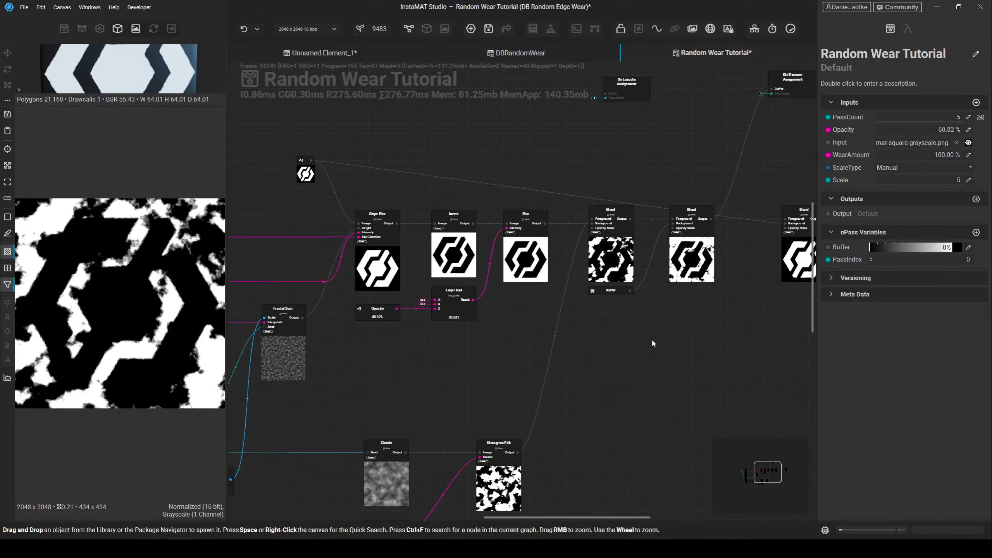
{"action": "middle_click_drag", "start_coordinate": [651, 343], "coordinate": [622, 377]}
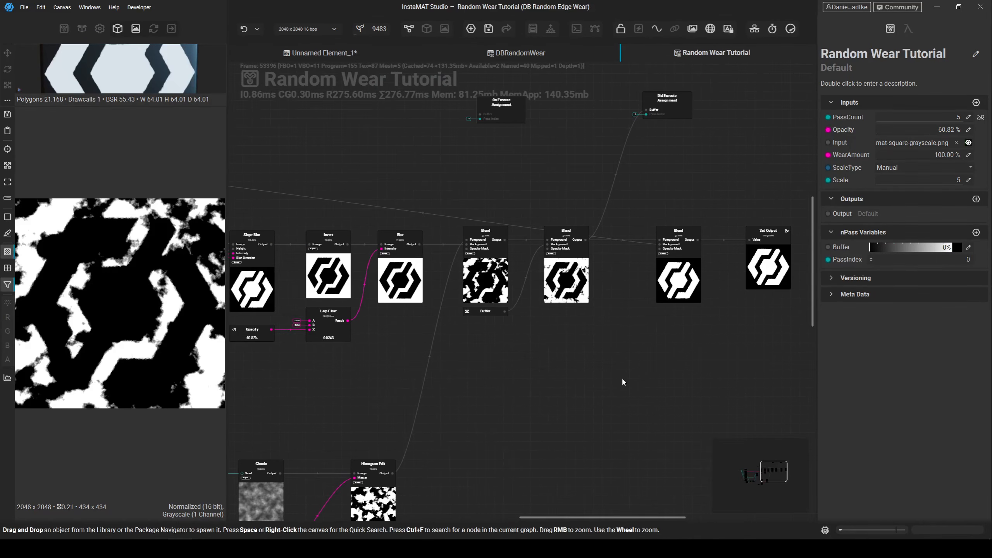
{"action": "scroll", "coordinate": [622, 377], "scroll_direction": "down", "scroll_amount": 3}
{"action": "middle_click_drag", "start_coordinate": [555, 394], "coordinate": [542, 324]}
{"action": "middle_click_drag", "start_coordinate": [667, 323], "coordinate": [586, 358]}
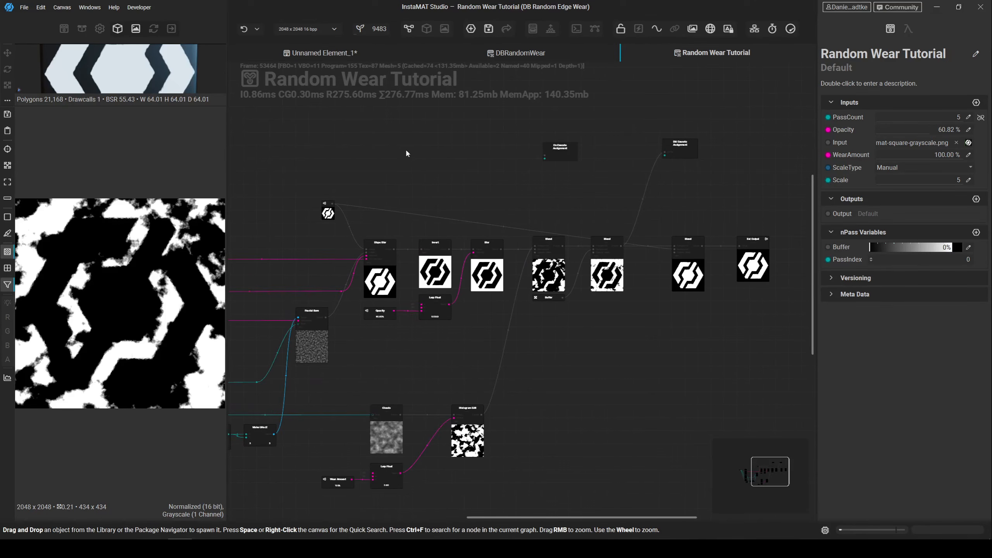
{"action": "middle_click_drag", "start_coordinate": [340, 194], "coordinate": [505, 175]}
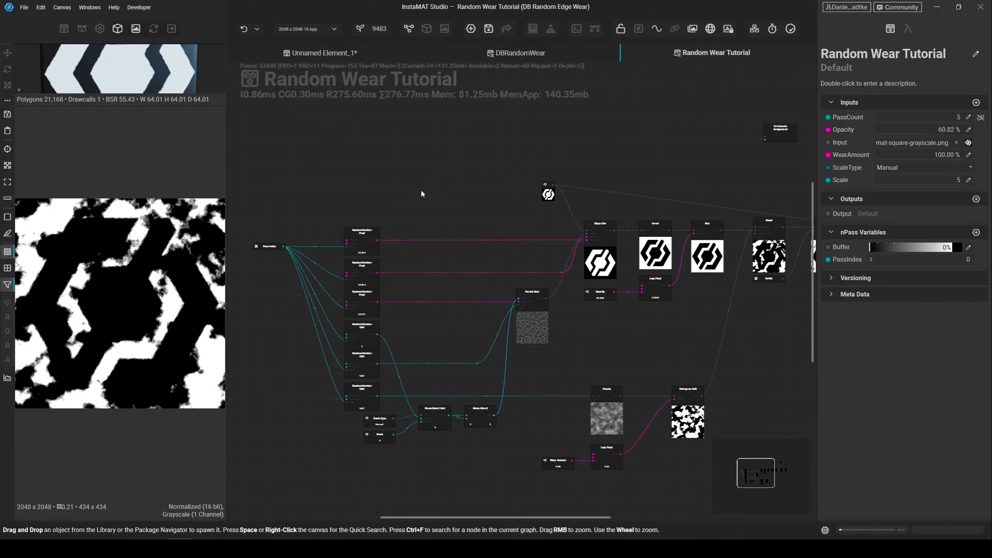
{"action": "middle_click_drag", "start_coordinate": [617, 313], "coordinate": [521, 274]}
{"action": "middle_click_drag", "start_coordinate": [701, 269], "coordinate": [542, 306]}
{"action": "middle_click_drag", "start_coordinate": [397, 347], "coordinate": [553, 326]}
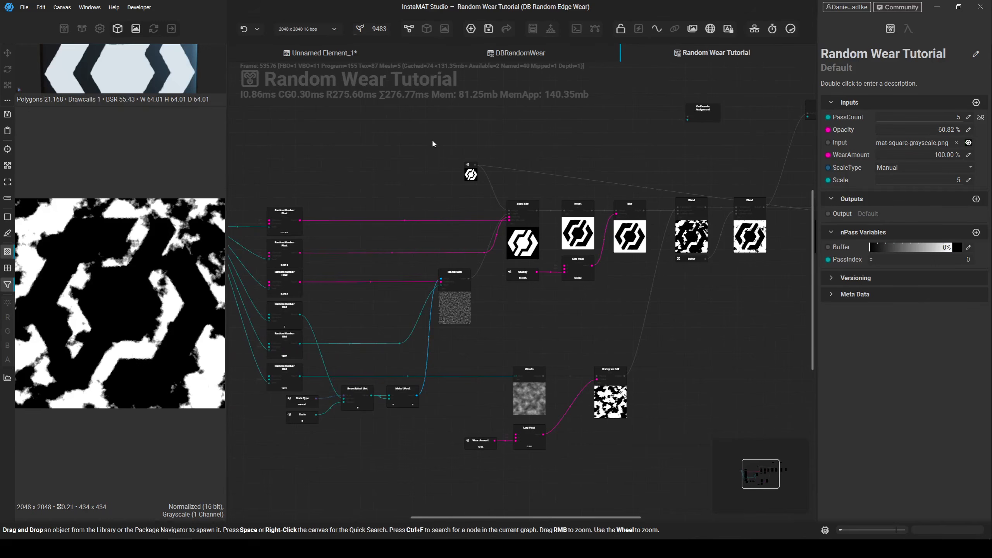
- Compare the node layout of the DBRandomWear graph with that of the Random Wear Tutorial graph
{"action": "left_click", "coordinate": [539, 57]}
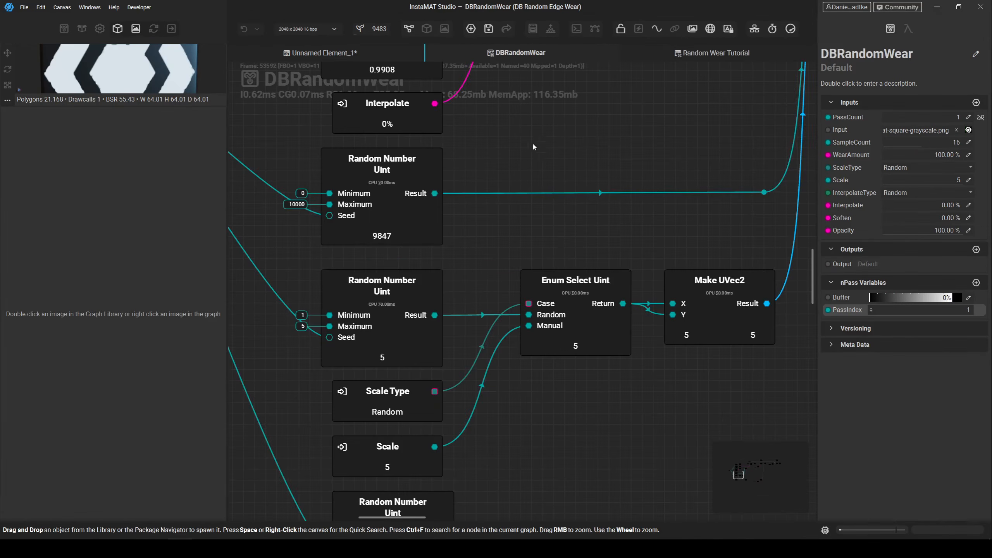
{"action": "middle_click_drag", "start_coordinate": [623, 276], "coordinate": [468, 263]}
{"action": "middle_click_drag", "start_coordinate": [673, 259], "coordinate": [725, 258]}
{"action": "middle_click_drag", "start_coordinate": [485, 289], "coordinate": [642, 275]}
{"action": "scroll", "coordinate": [633, 246], "scroll_direction": "up", "scroll_amount": 2}
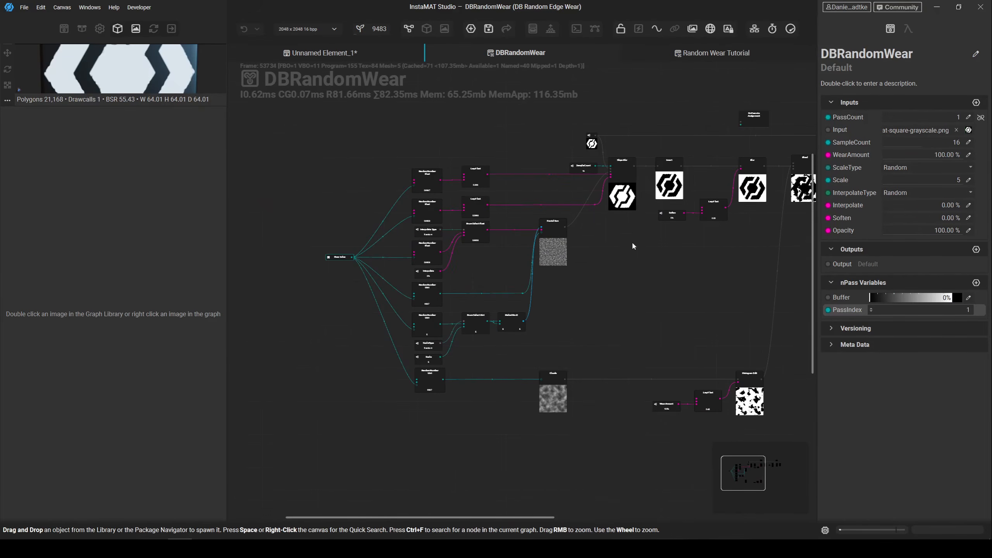
{"action": "left_click", "coordinate": [707, 56]}
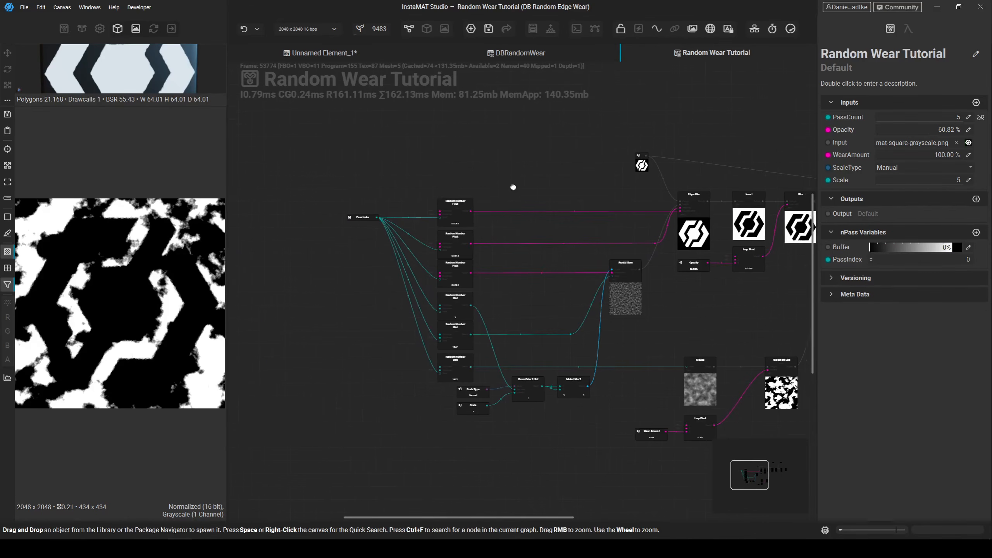
{"action": "middle_click_drag", "start_coordinate": [615, 277], "coordinate": [402, 319]}
{"action": "middle_click_drag", "start_coordinate": [585, 219], "coordinate": [652, 166]}
{"action": "middle_click_drag", "start_coordinate": [459, 292], "coordinate": [641, 270]}
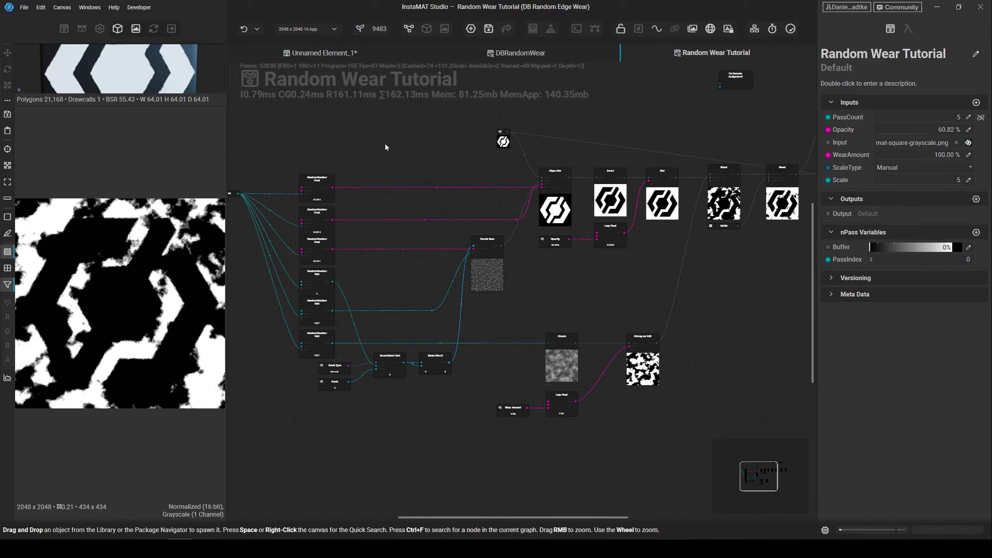
{"action": "middle_click_drag", "start_coordinate": [380, 150], "coordinate": [264, 184]}
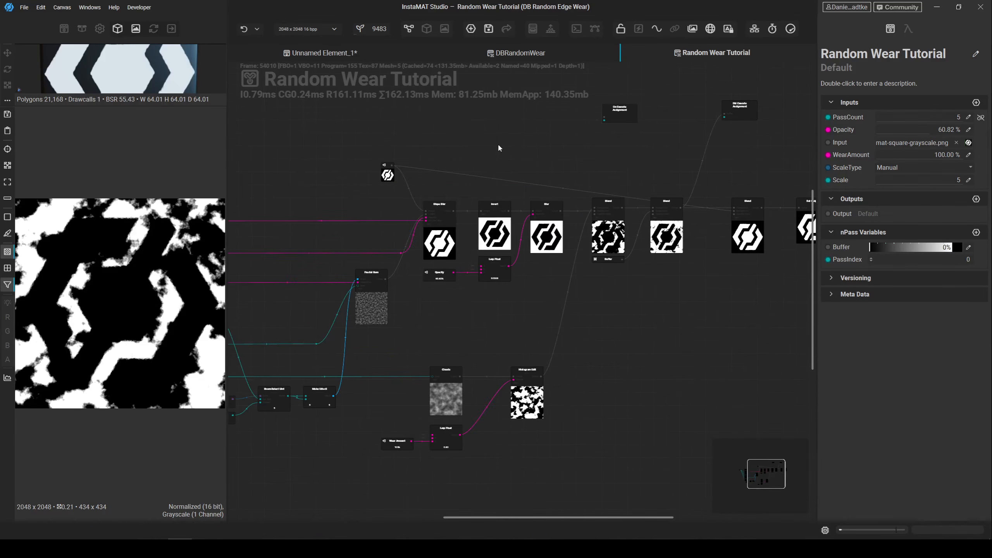